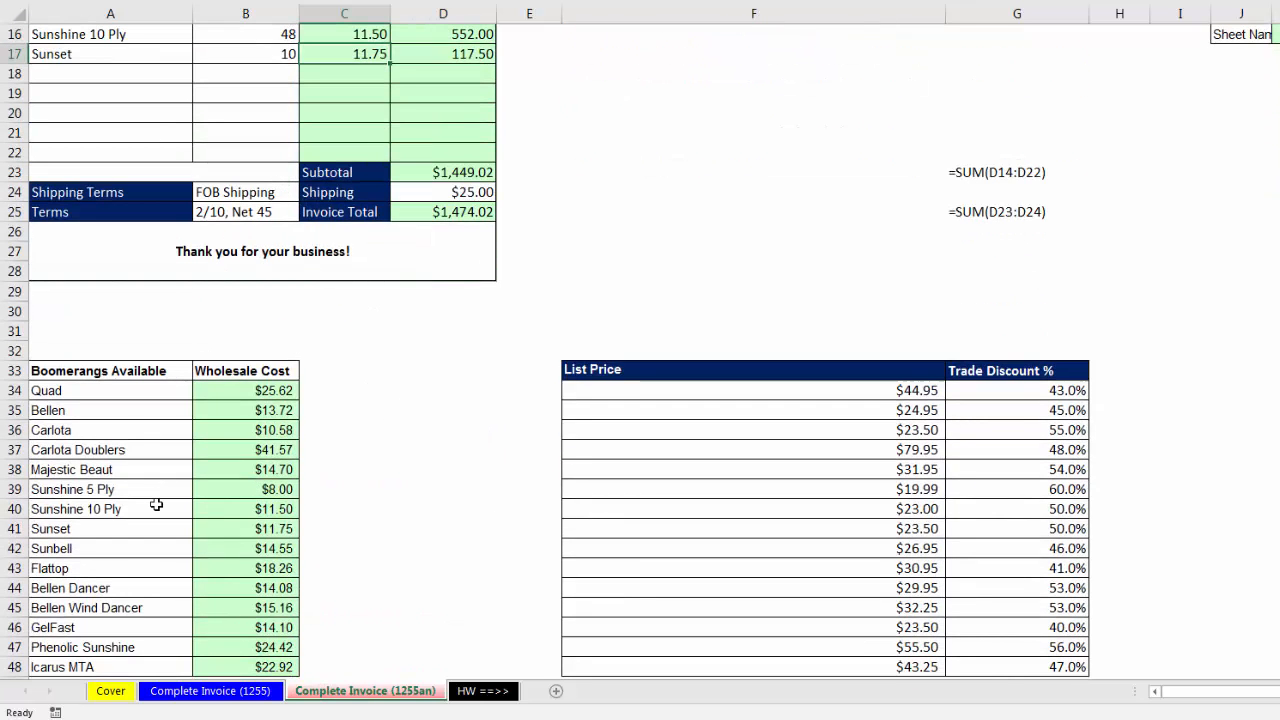
# View the finished example invoice from its top, and open the unformatted Complete Invoice (1255) sheet
pyautogui.scroll(5, 191, 543)
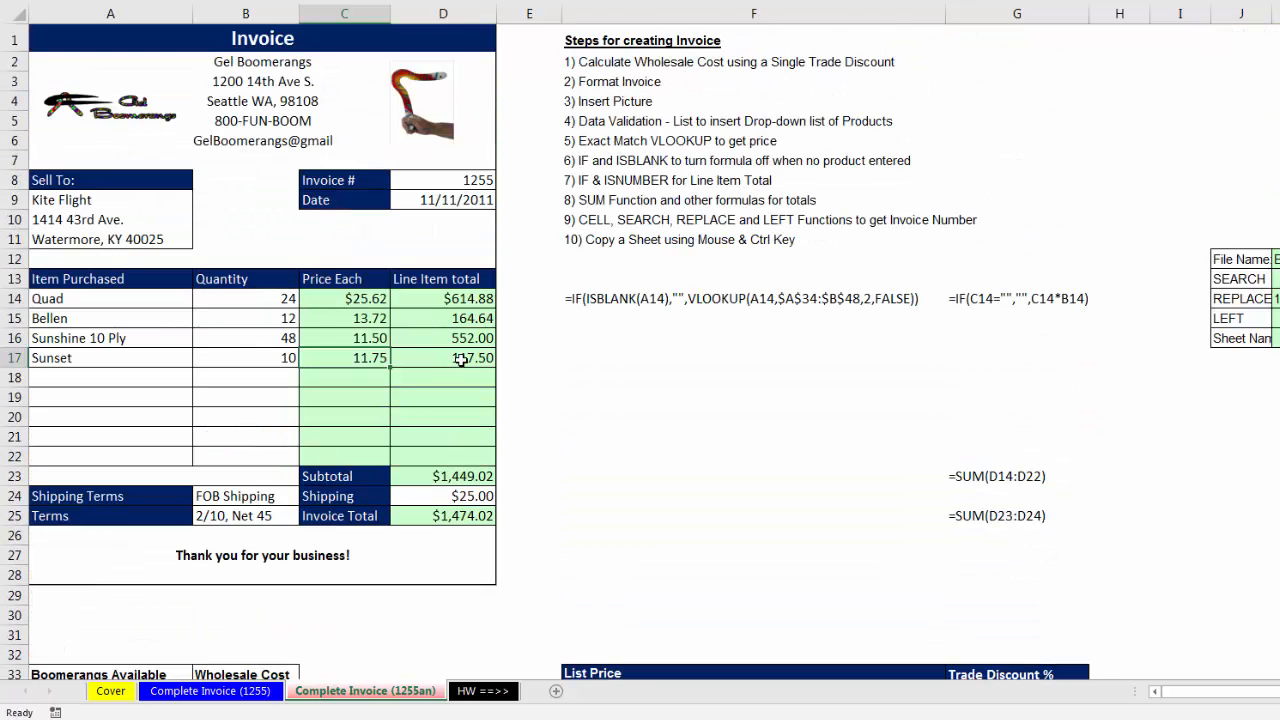
pyautogui.click(461, 360)
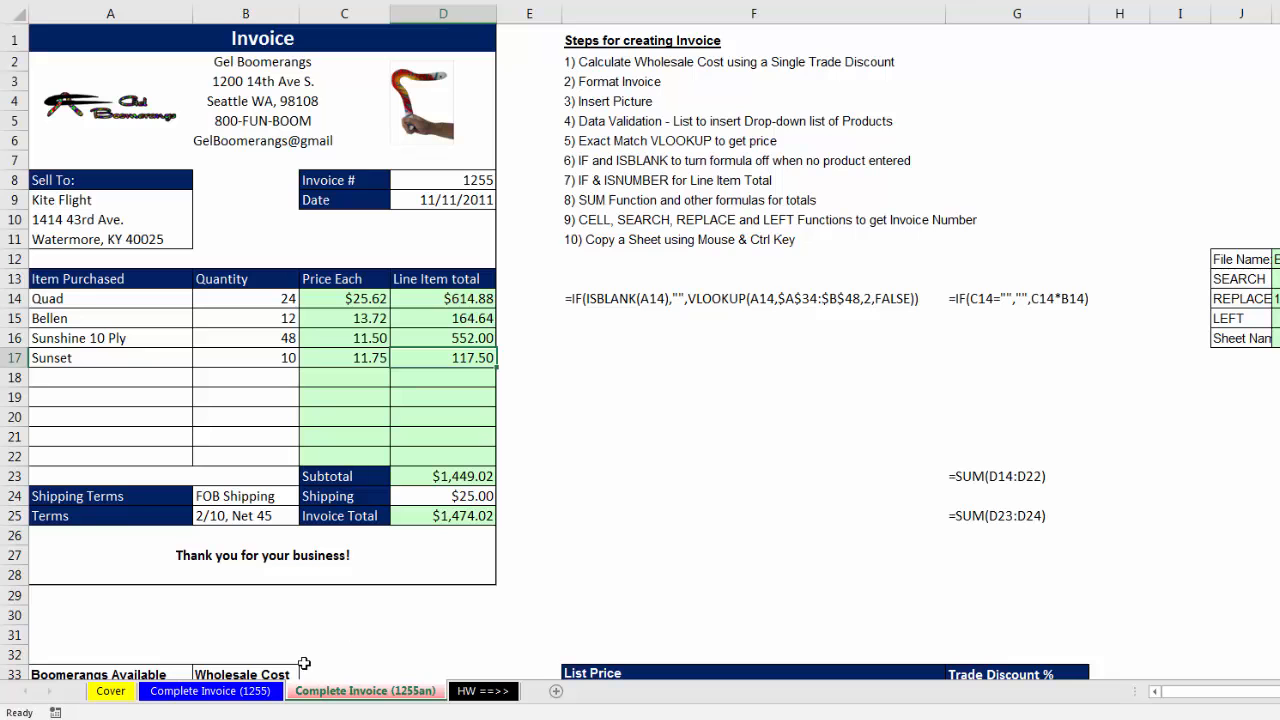
pyautogui.click(218, 697)
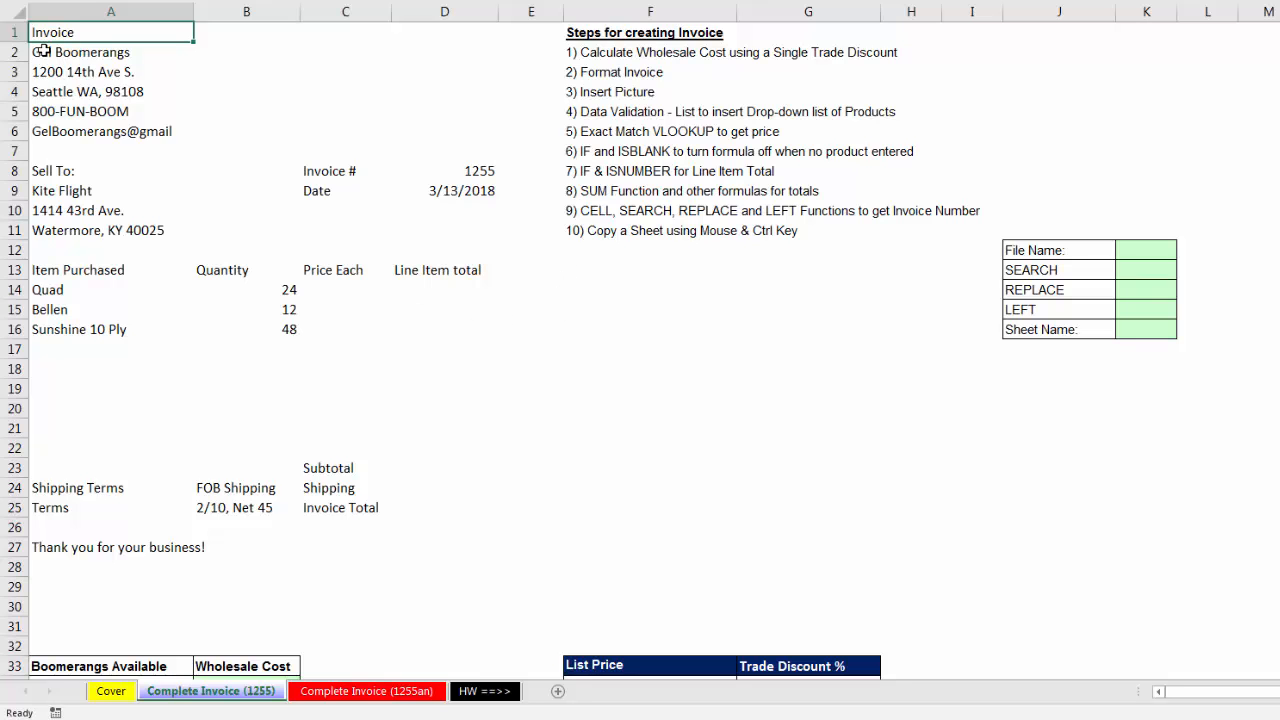
# Center the Invoice title across A1:D1 using the Center Across Selection alignment
pyautogui.moveTo(52, 32); pyautogui.dragTo(431, 35)
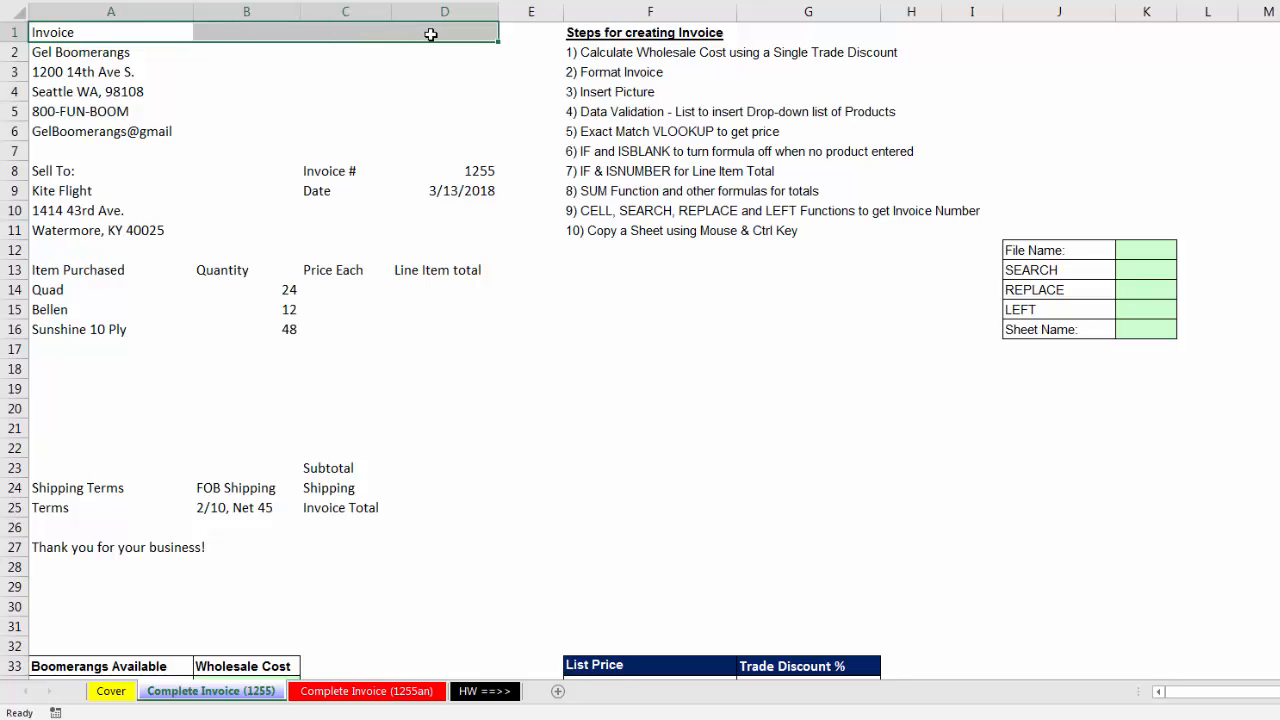
pyautogui.hotkey('ctrl', '1')
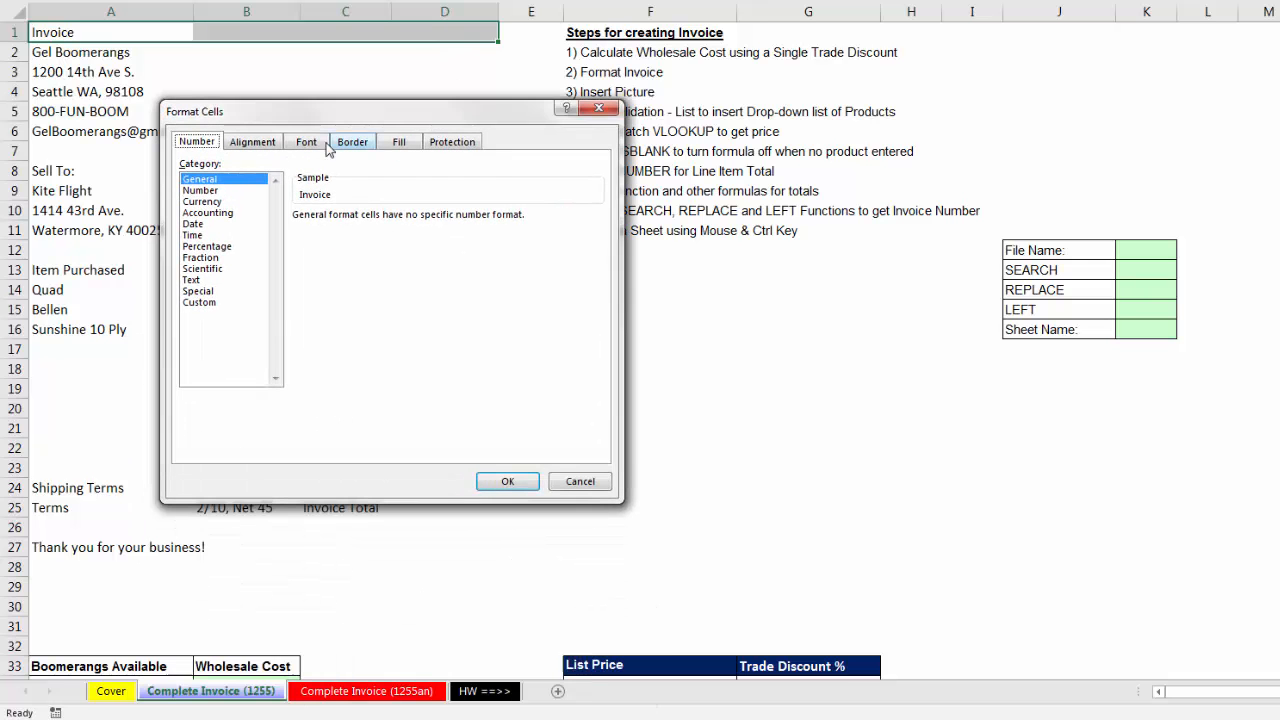
pyautogui.click(271, 148)
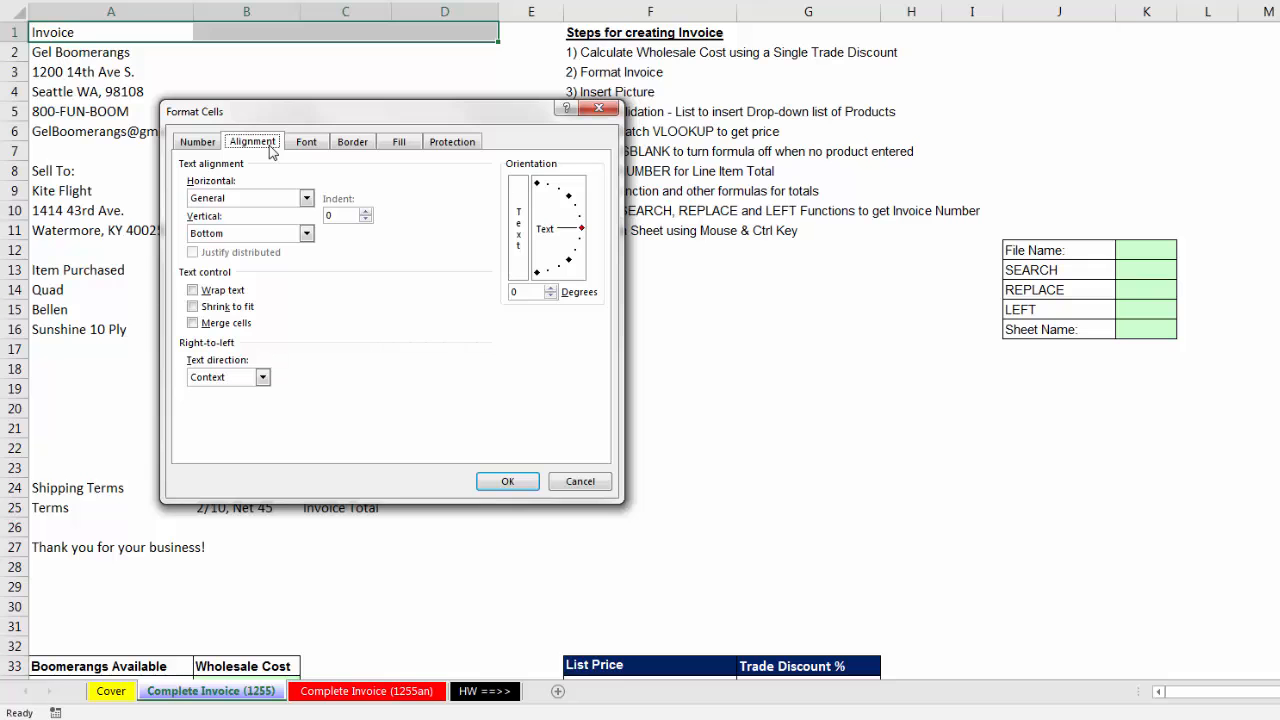
pyautogui.click(273, 200)
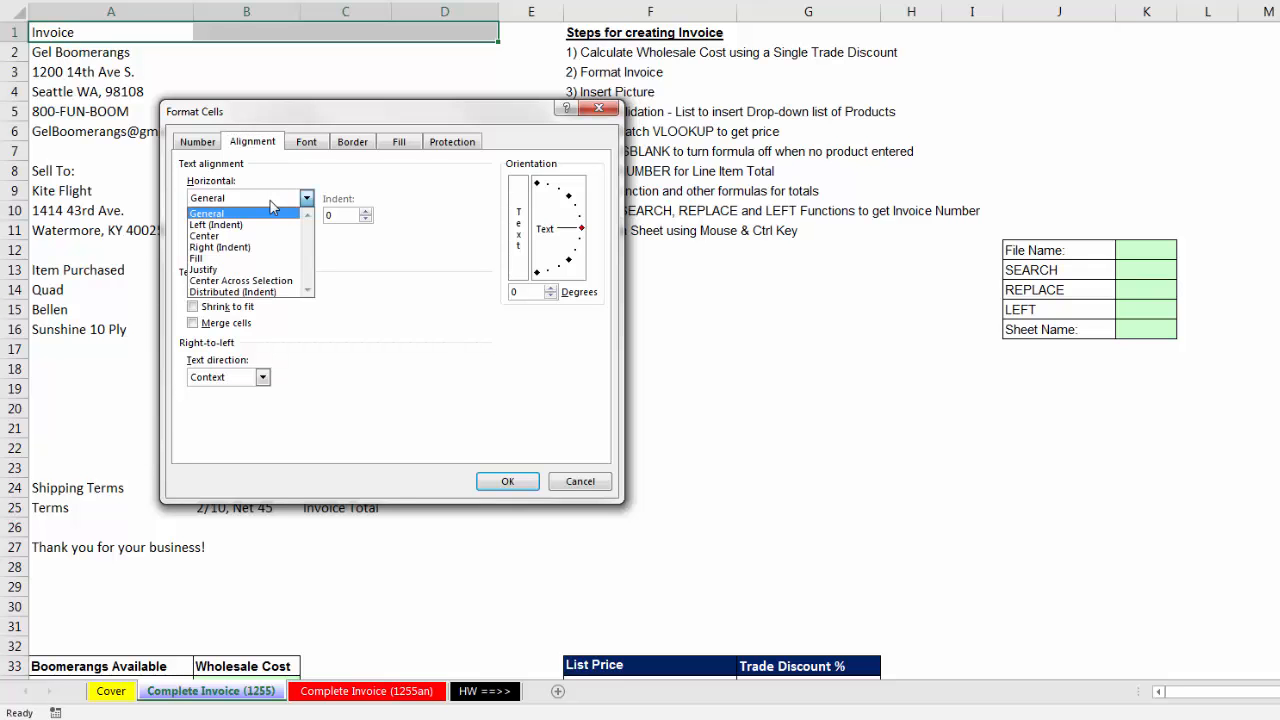
pyautogui.click(232, 281)
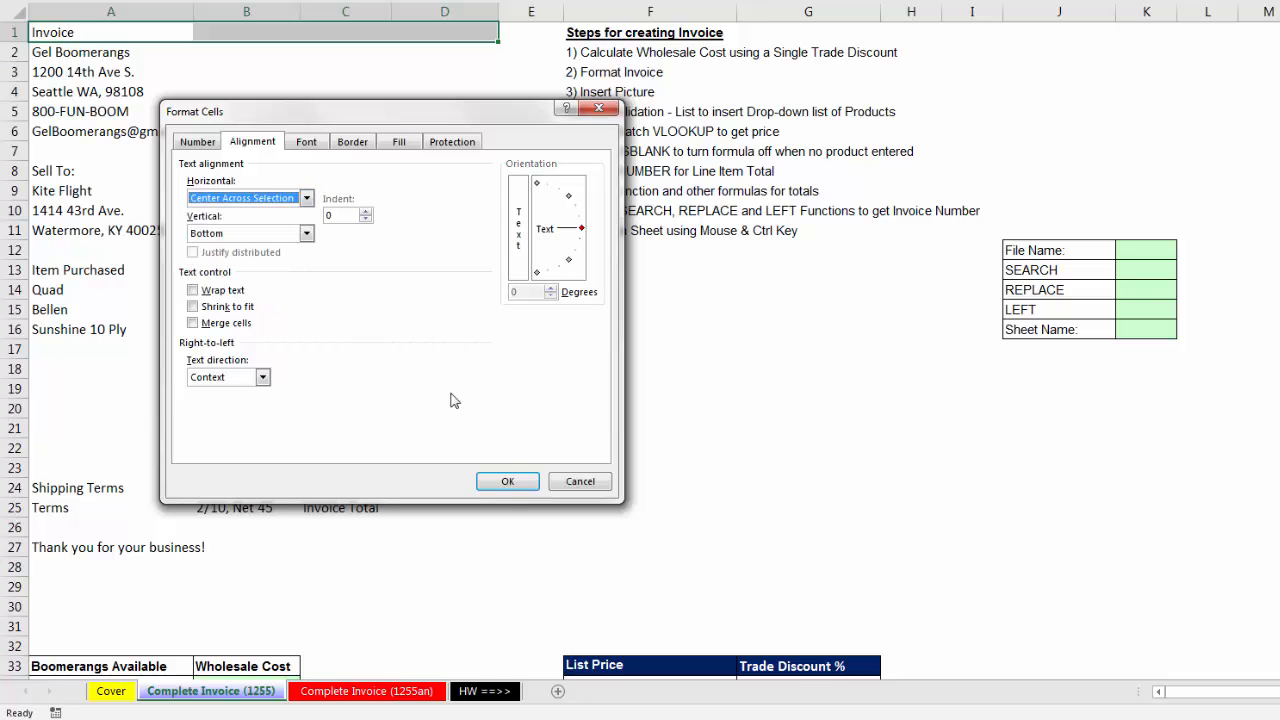
pyautogui.click(507, 481)
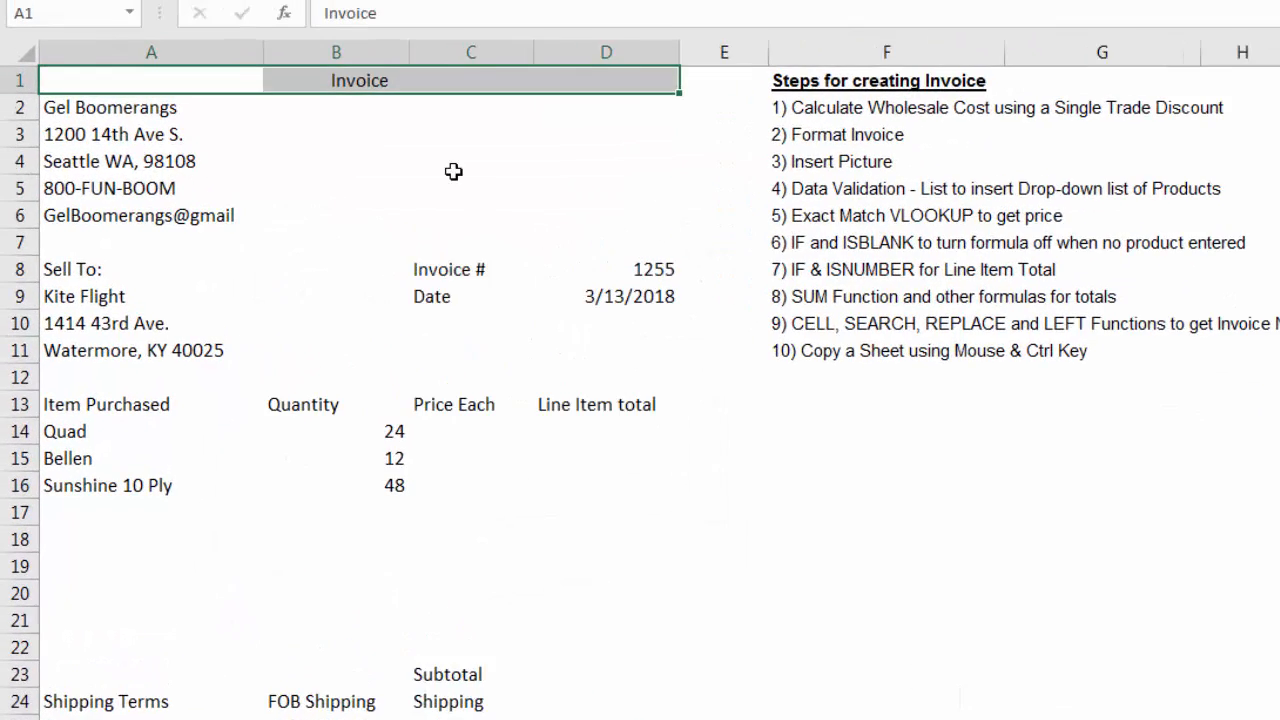
# Format the Invoice title in row 1 with a standard dark blue fill and white, bold, 16-point text
pyautogui.rightClick(335, 85)
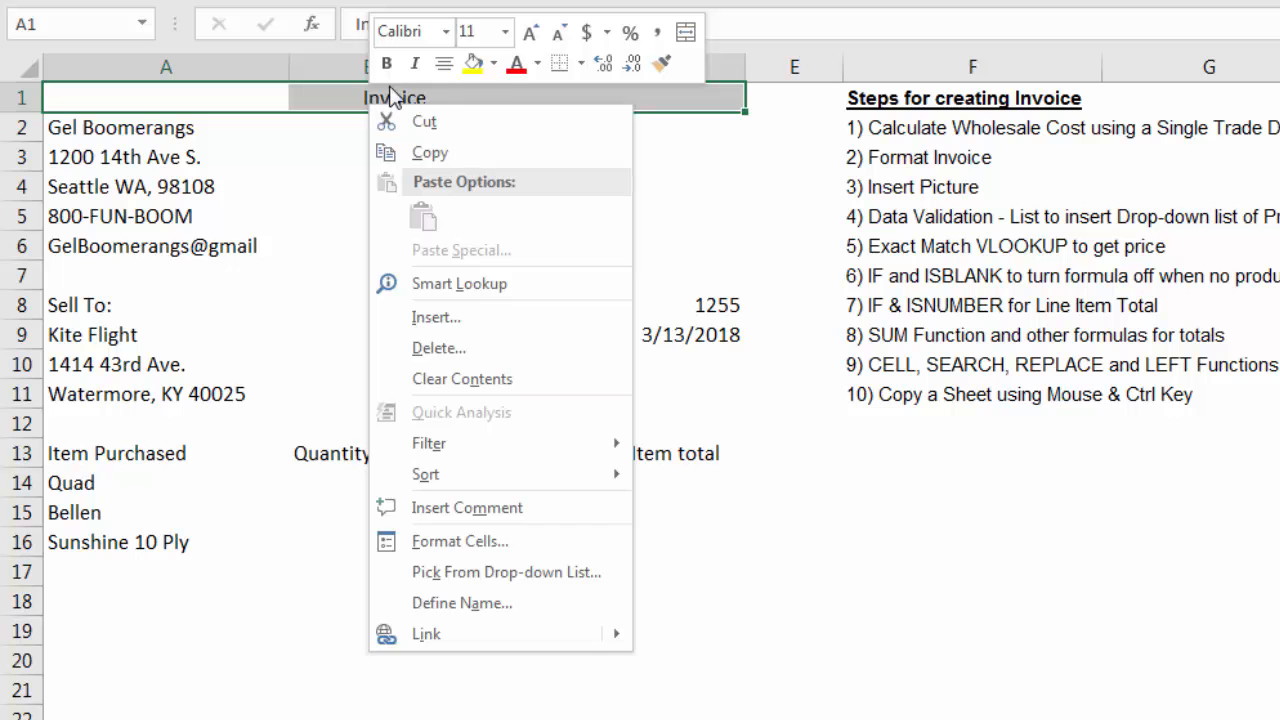
pyautogui.click(495, 63)
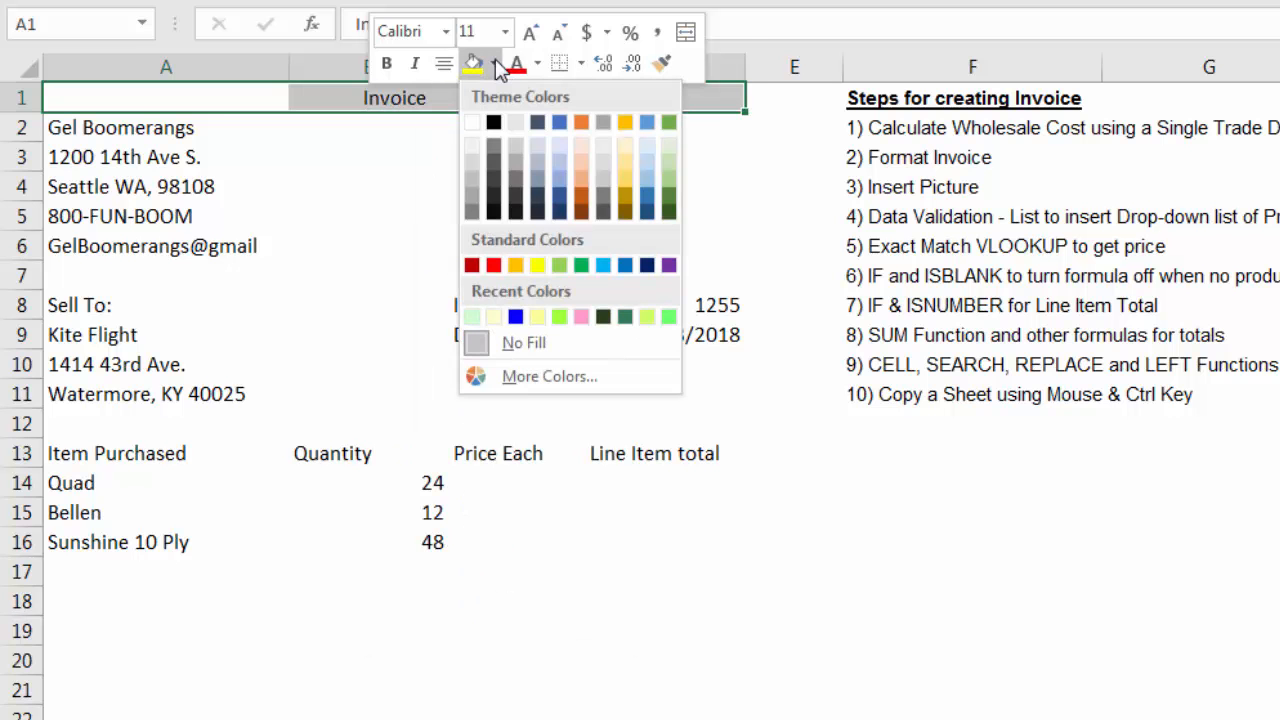
pyautogui.click(647, 265)
pyautogui.click(537, 63)
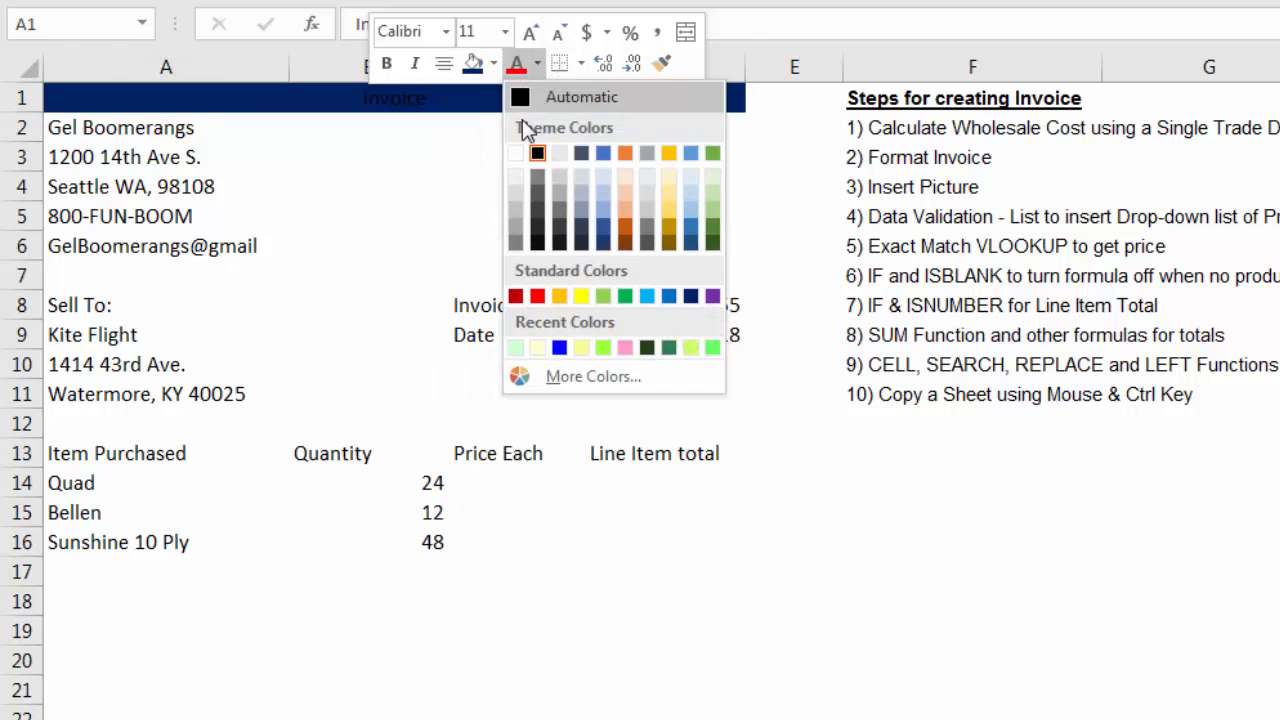
pyautogui.click(516, 153)
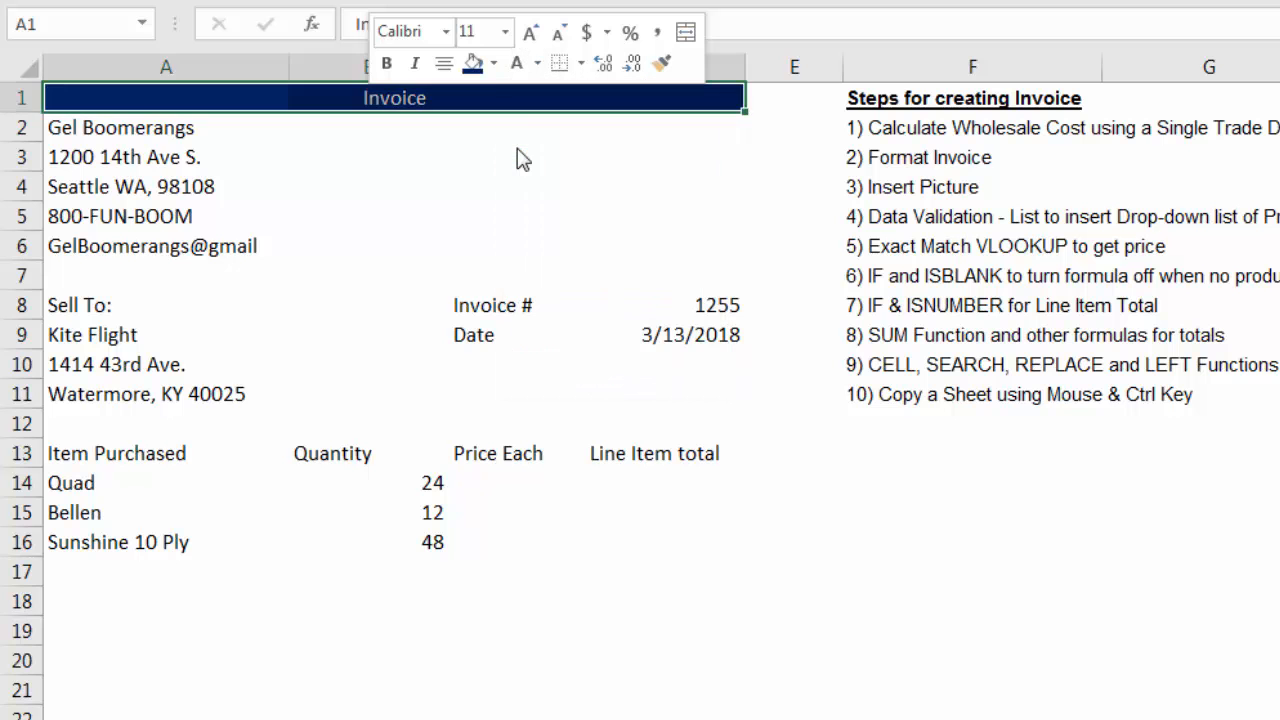
pyautogui.click(508, 38)
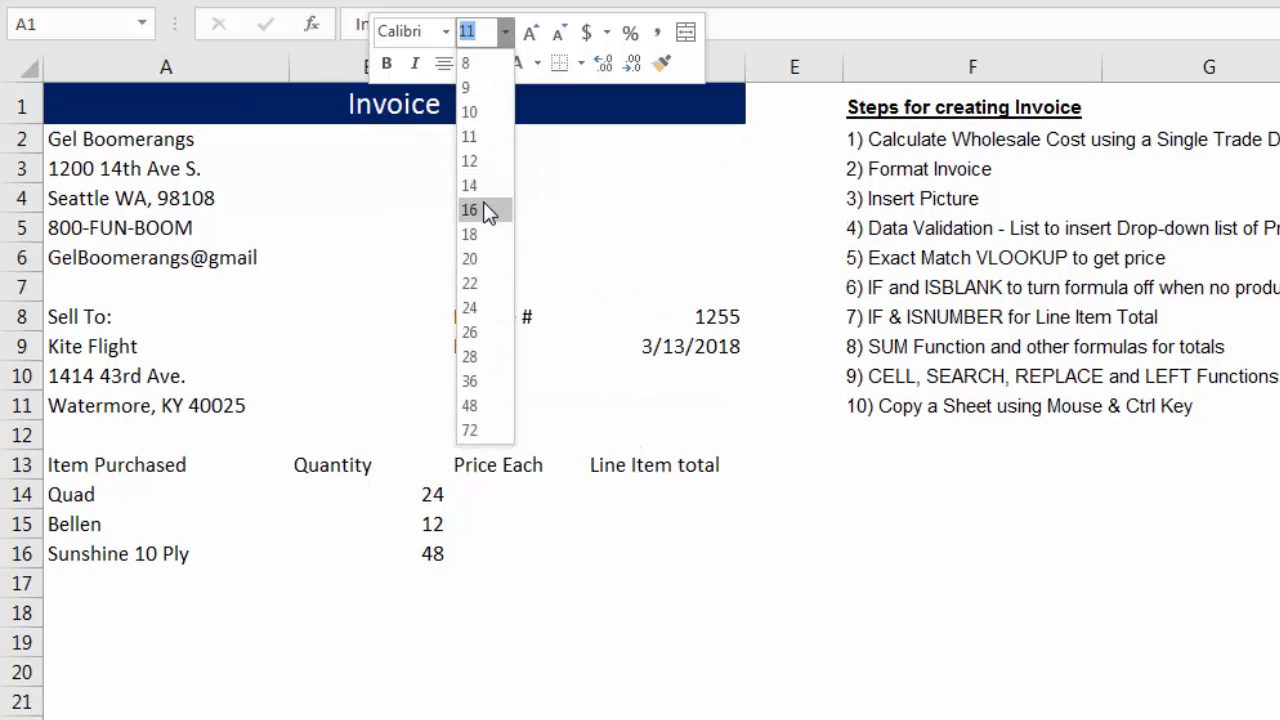
pyautogui.click(488, 210)
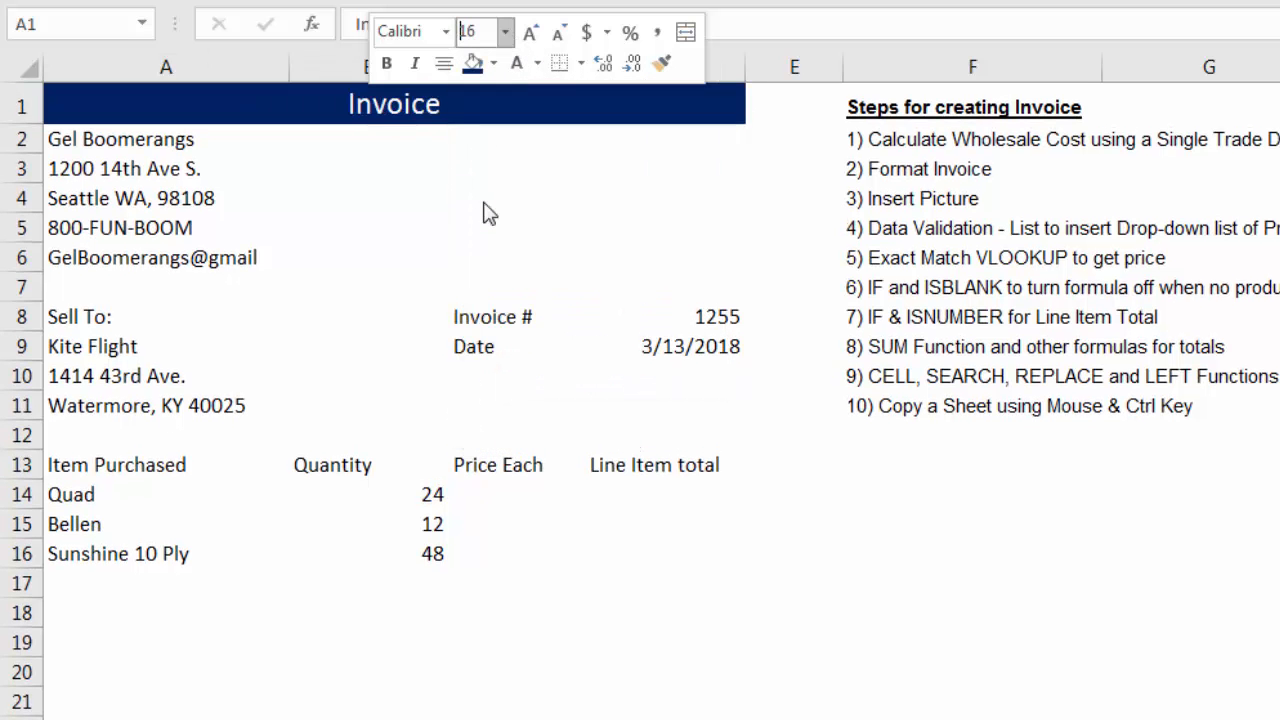
pyautogui.click(386, 63)
pyautogui.click(386, 179)
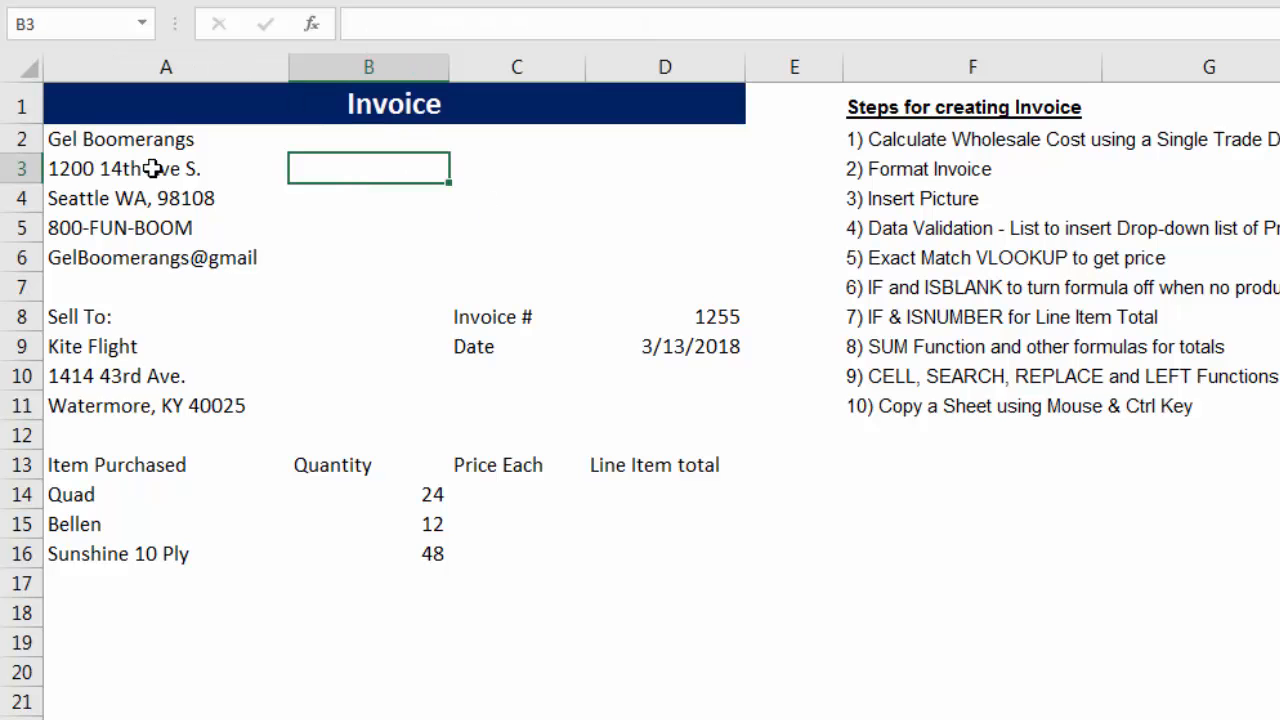
# Center the company name and contact lines across A2:D6 using the Center Across Selection alignment
pyautogui.click(54, 139)
pyautogui.moveTo(54, 139); pyautogui.dragTo(740, 252)
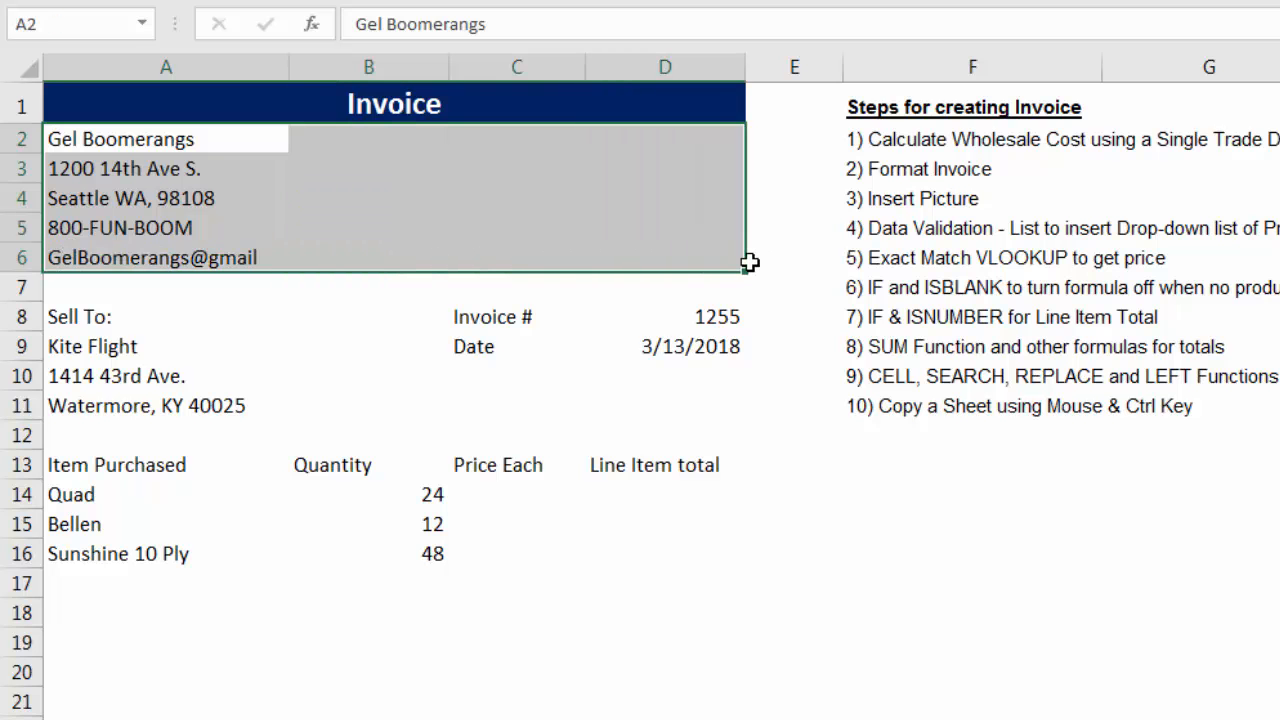
pyautogui.hotkey('ctrl', '1')
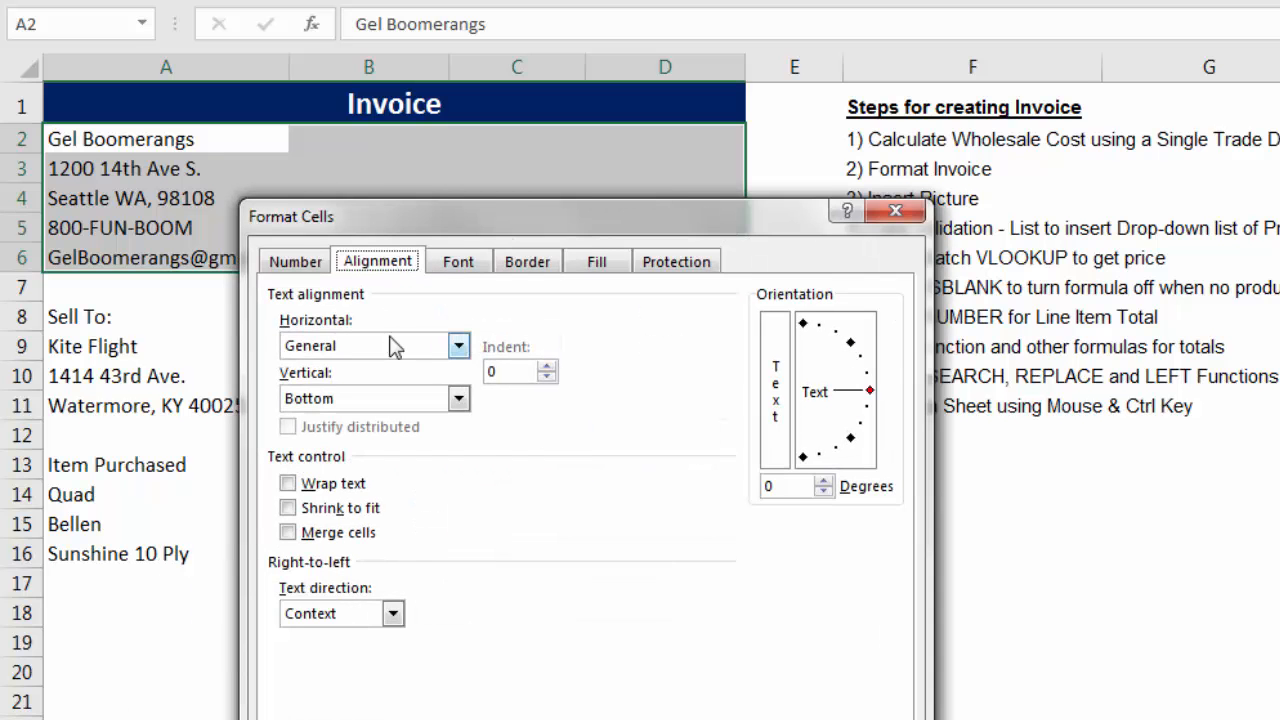
pyautogui.click(458, 345)
pyautogui.click(366, 472)
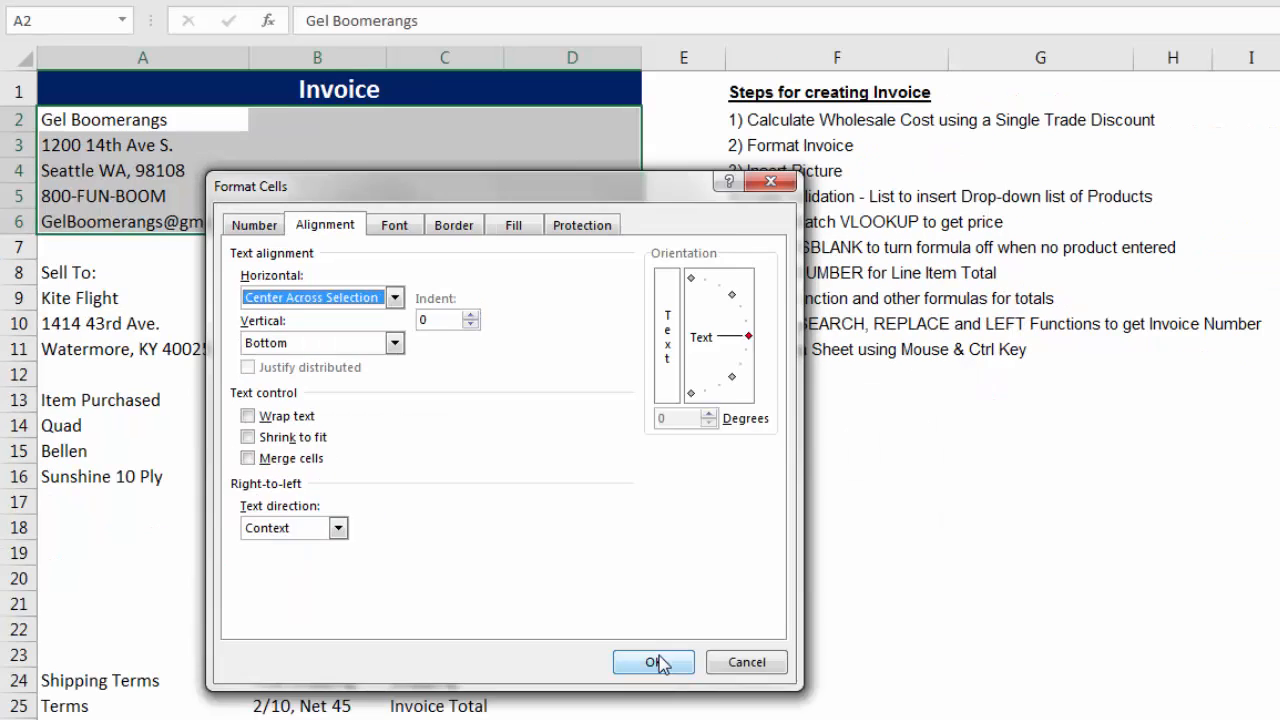
pyautogui.click(758, 719)
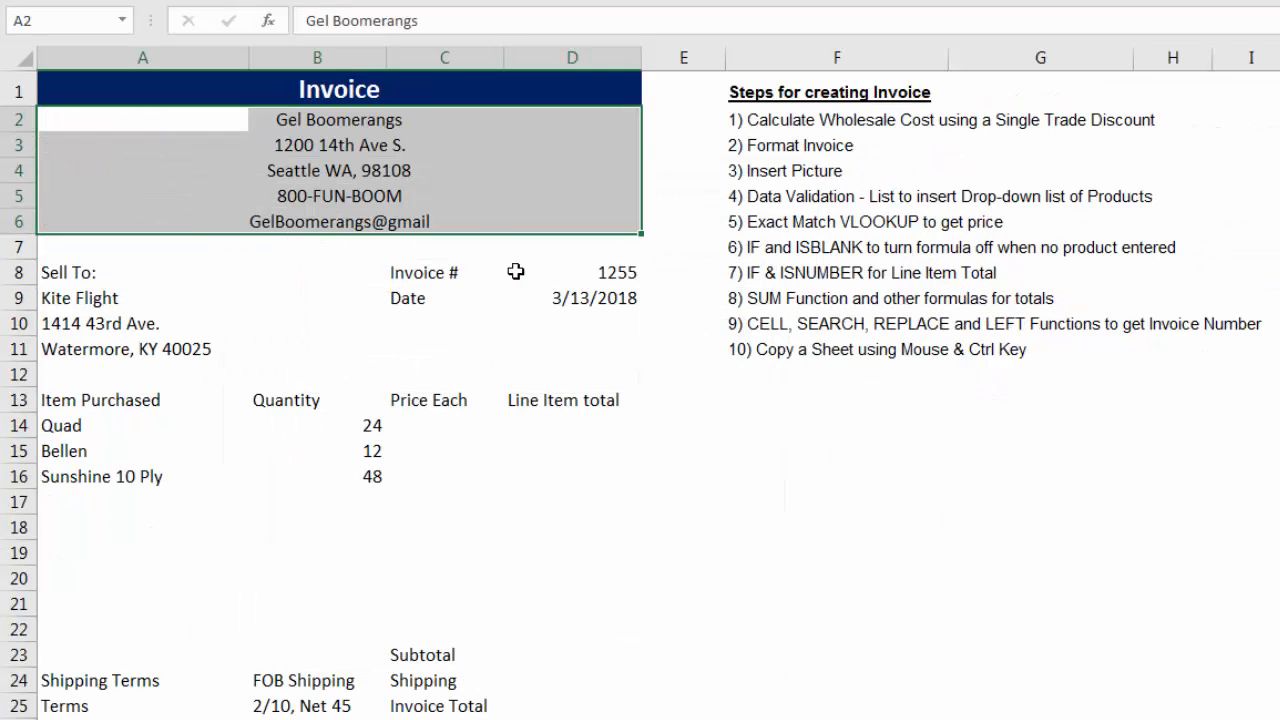
pyautogui.click(90, 124)
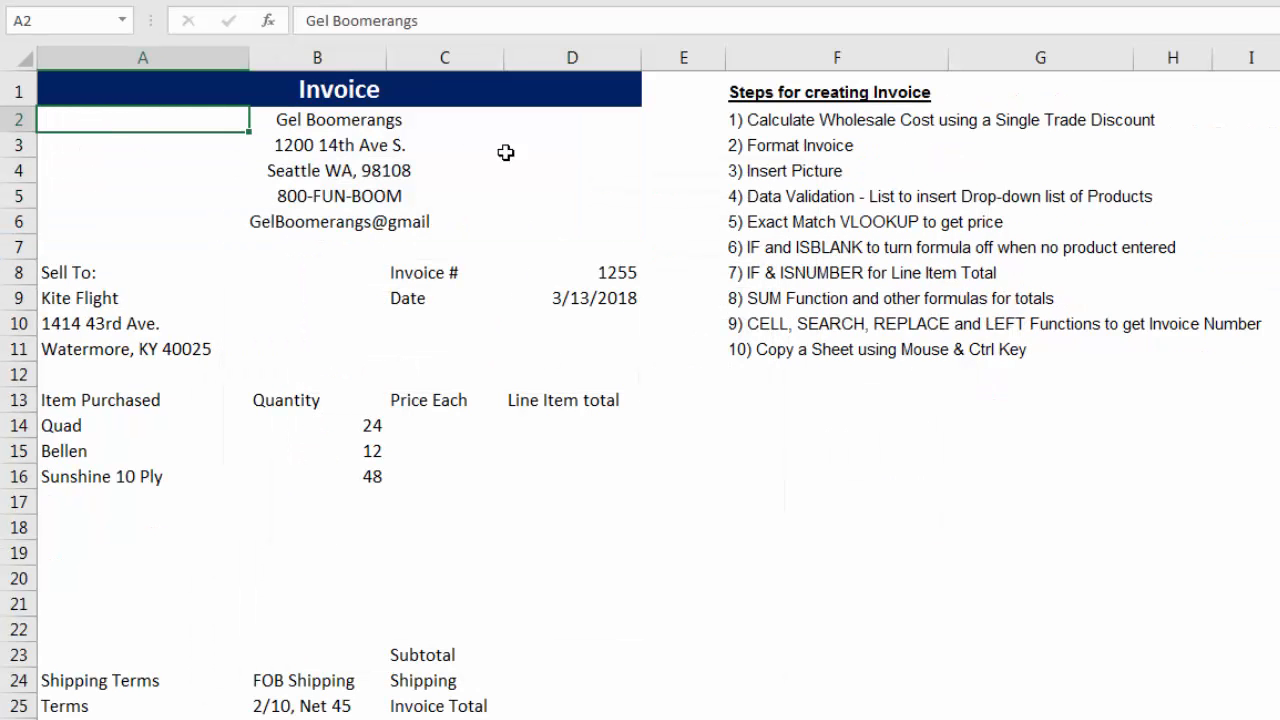
pyautogui.click(536, 117)
# Insert the pictures BellenBoomerangWithHand.jpg and GelBoomerangLogo.png from the Desktop at cell A2
pyautogui.click(160, 128)
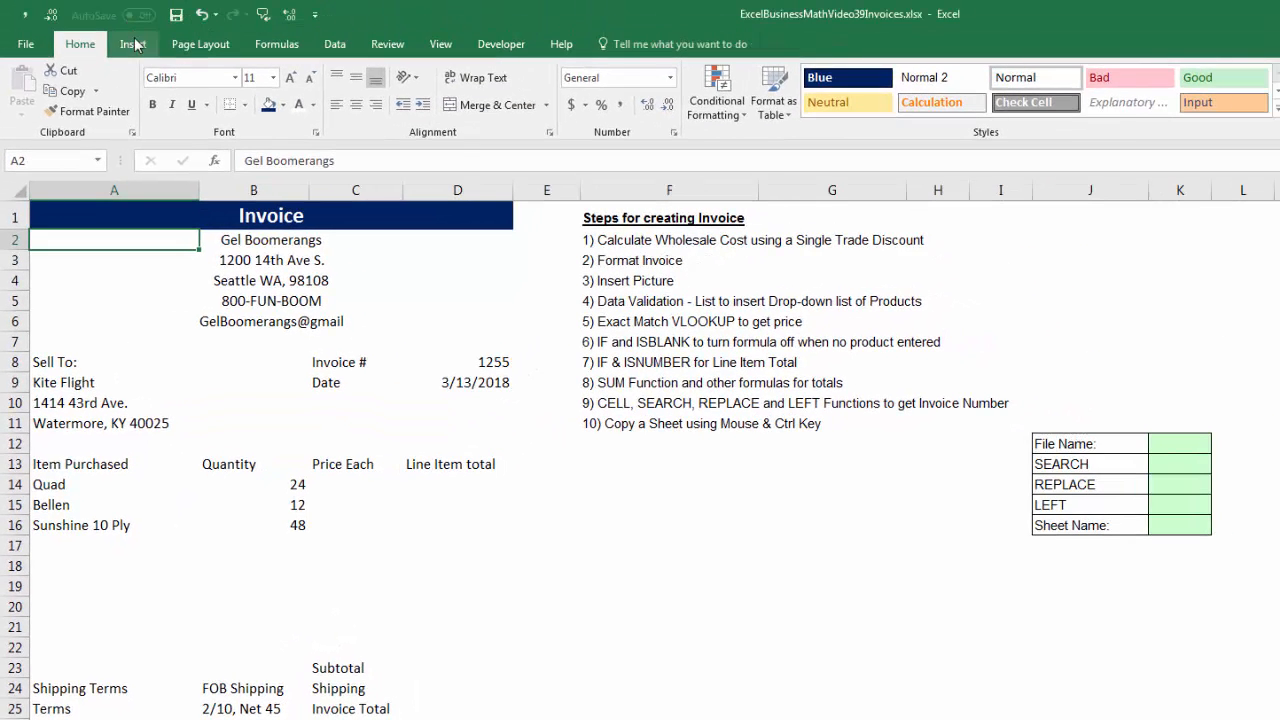
pyautogui.click(134, 44)
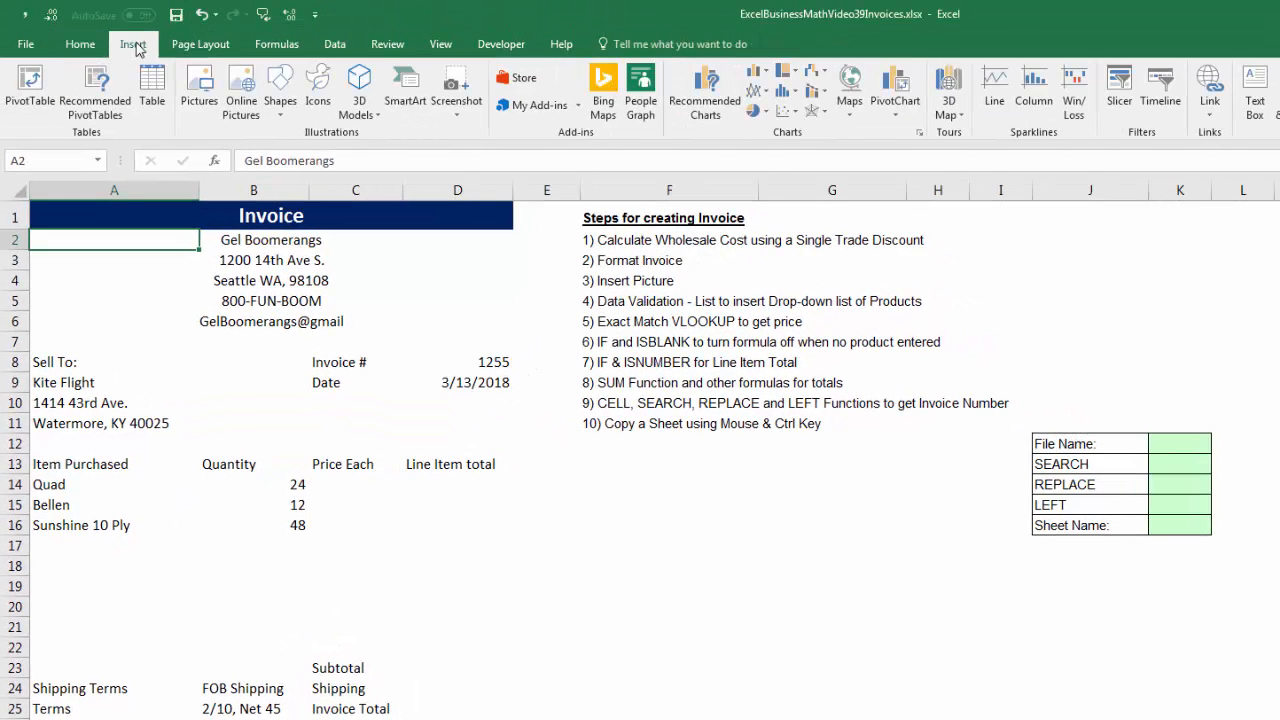
pyautogui.click(201, 103)
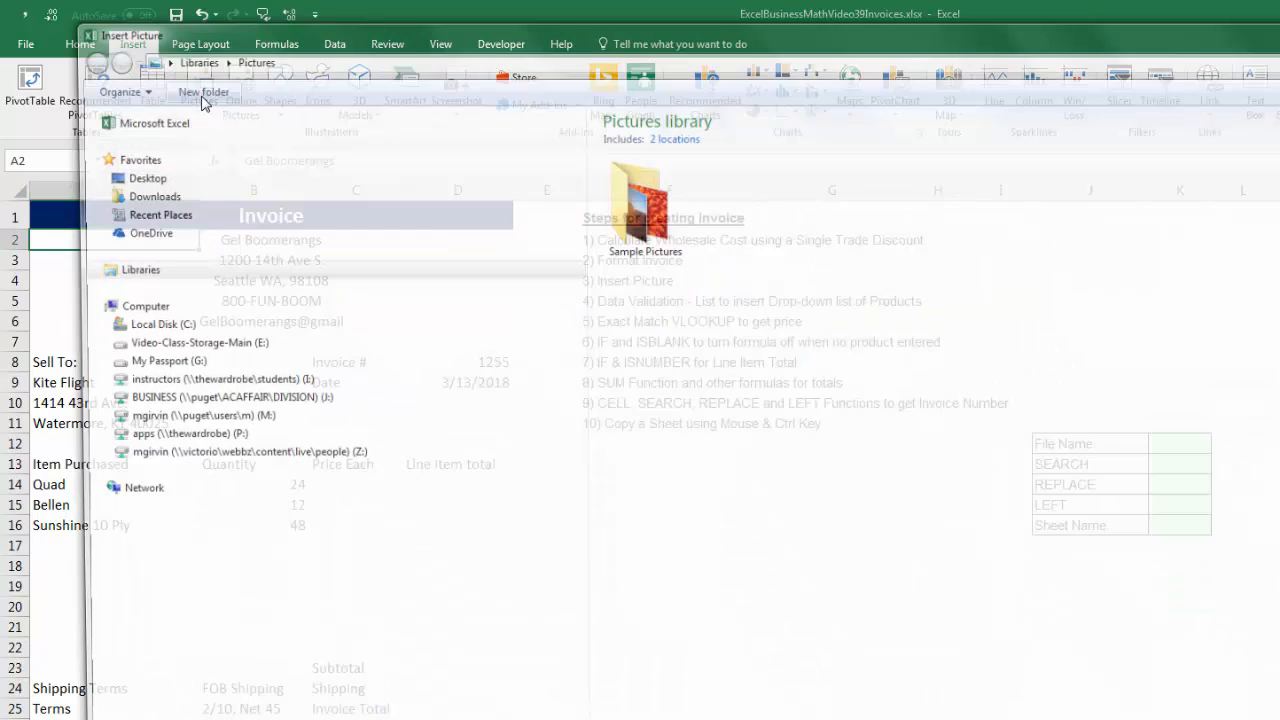
pyautogui.click(140, 176)
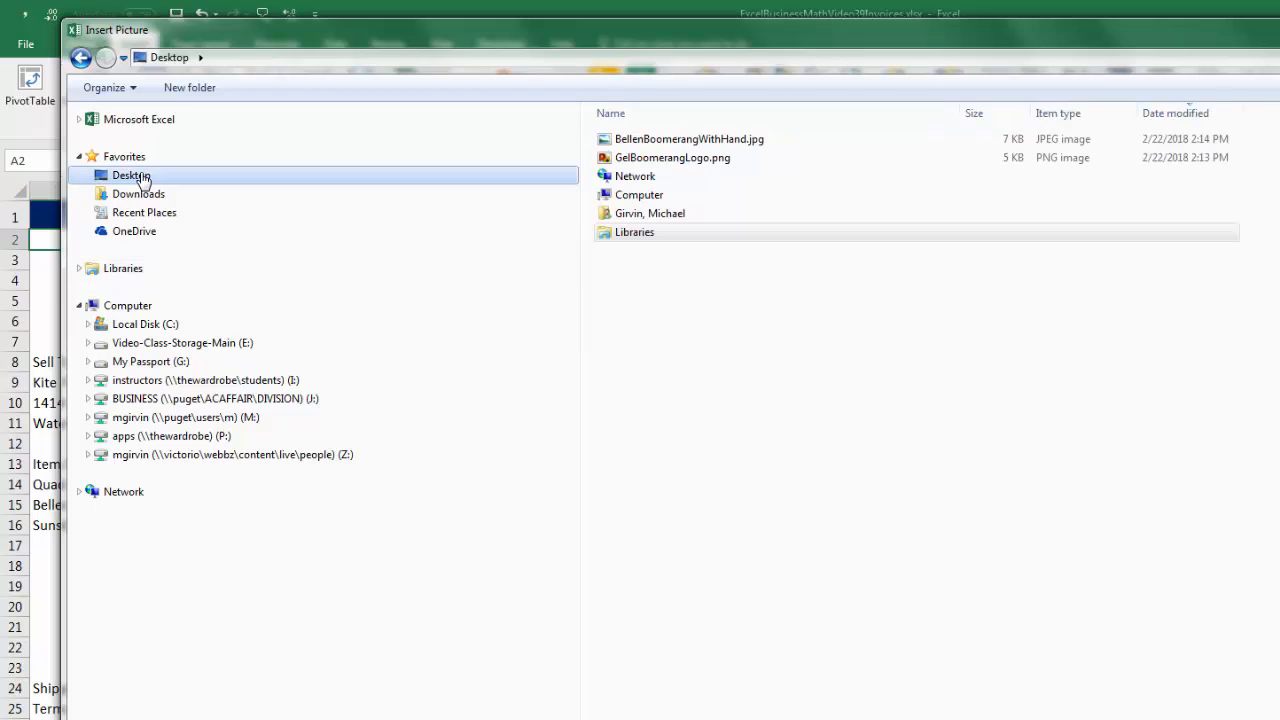
pyautogui.click(643, 142)
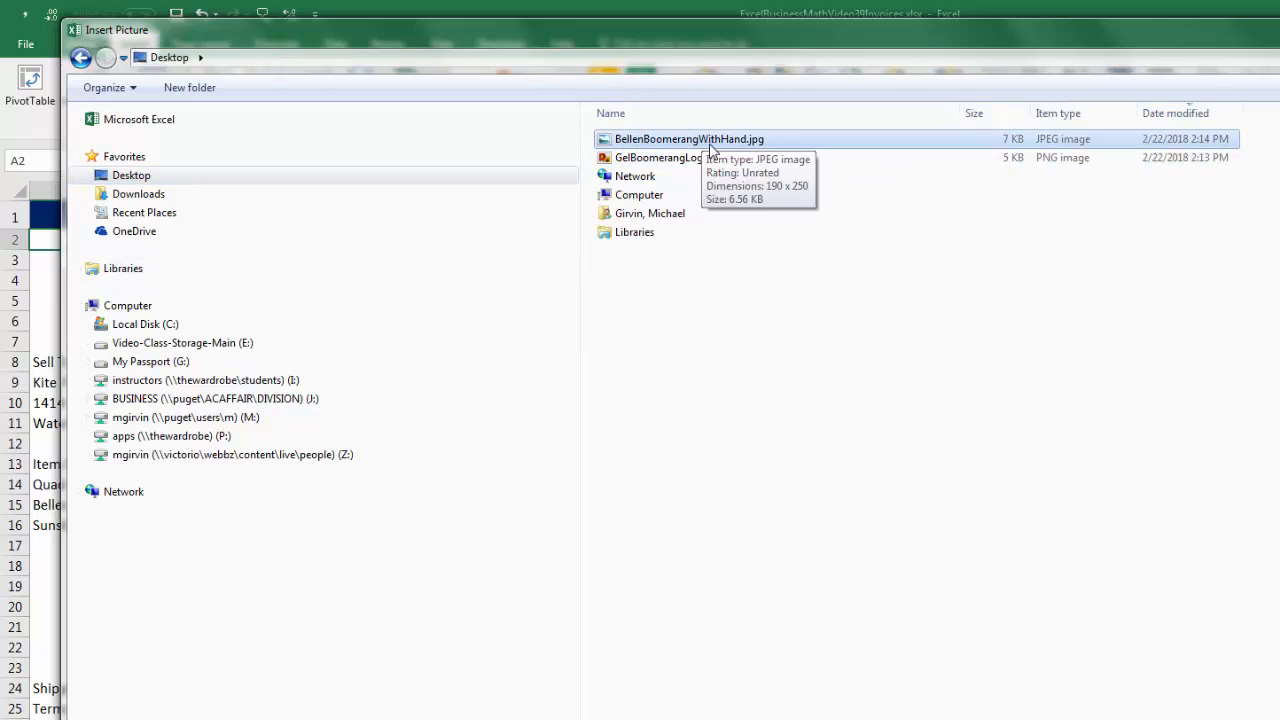
pyautogui.press('ctrl')
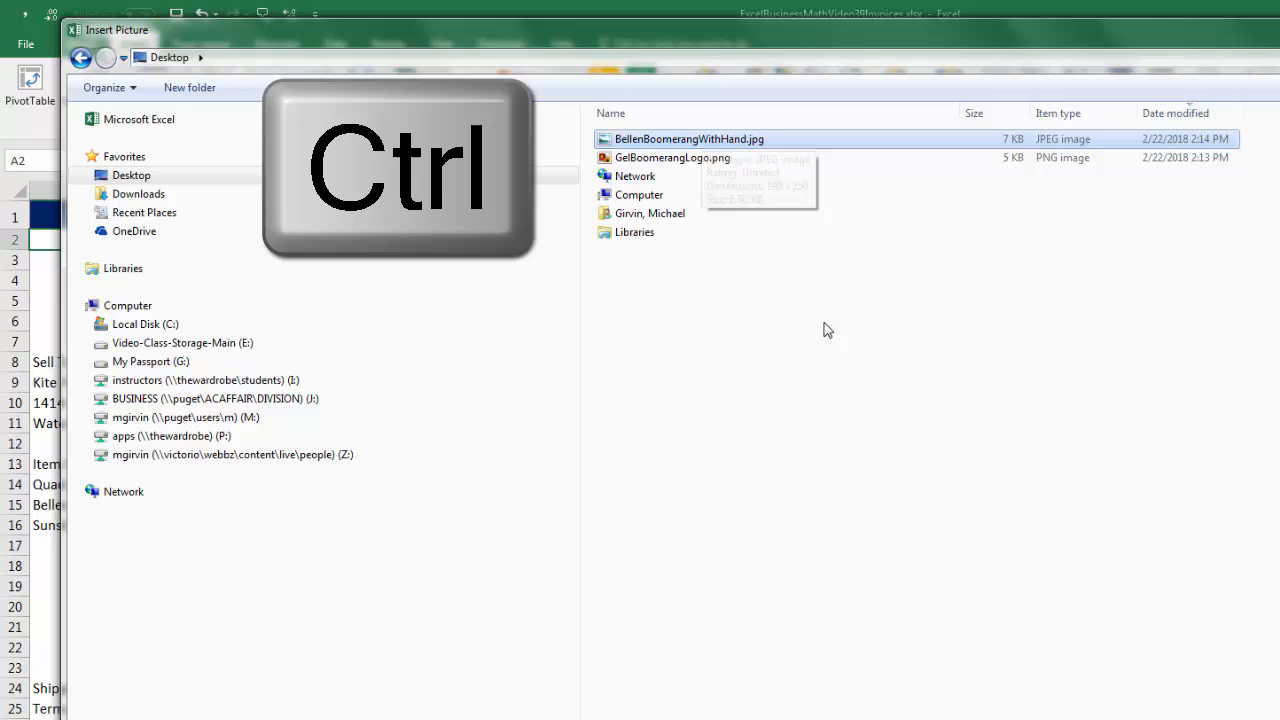
pyautogui.keyDown('ctrl'); pyautogui.click(684, 158); pyautogui.keyUp('ctrl')
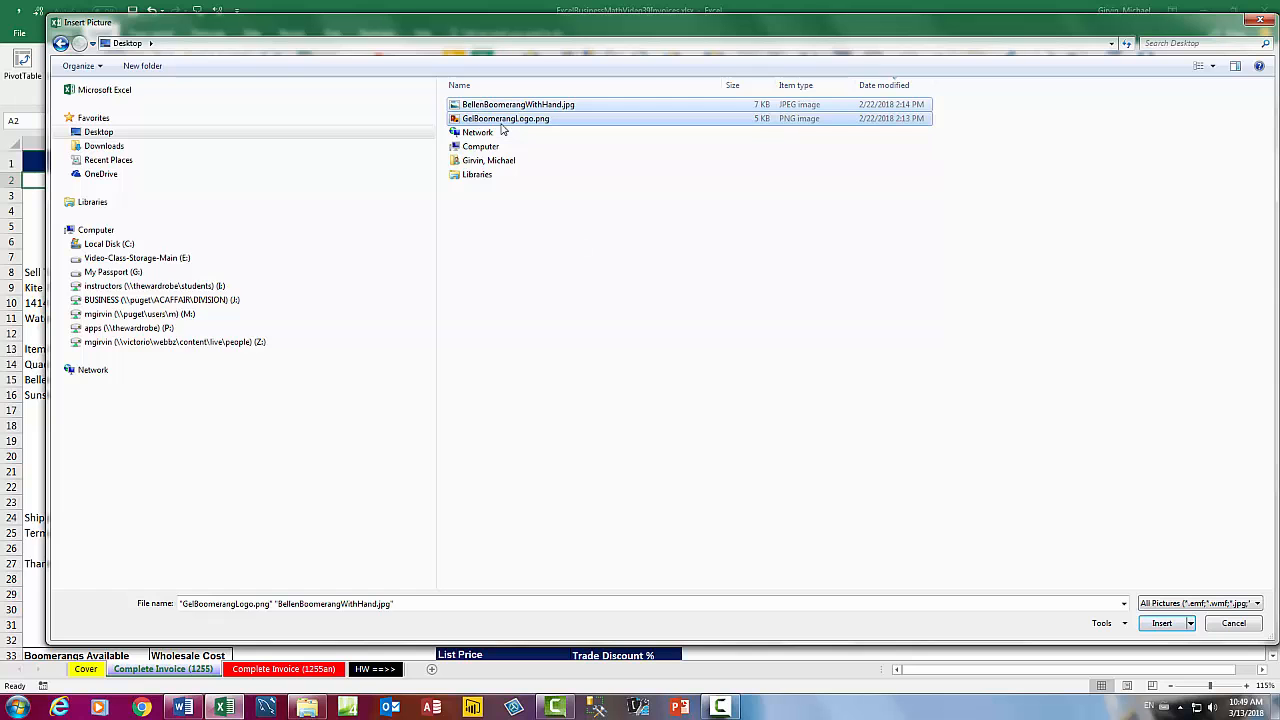
pyautogui.press('Return')
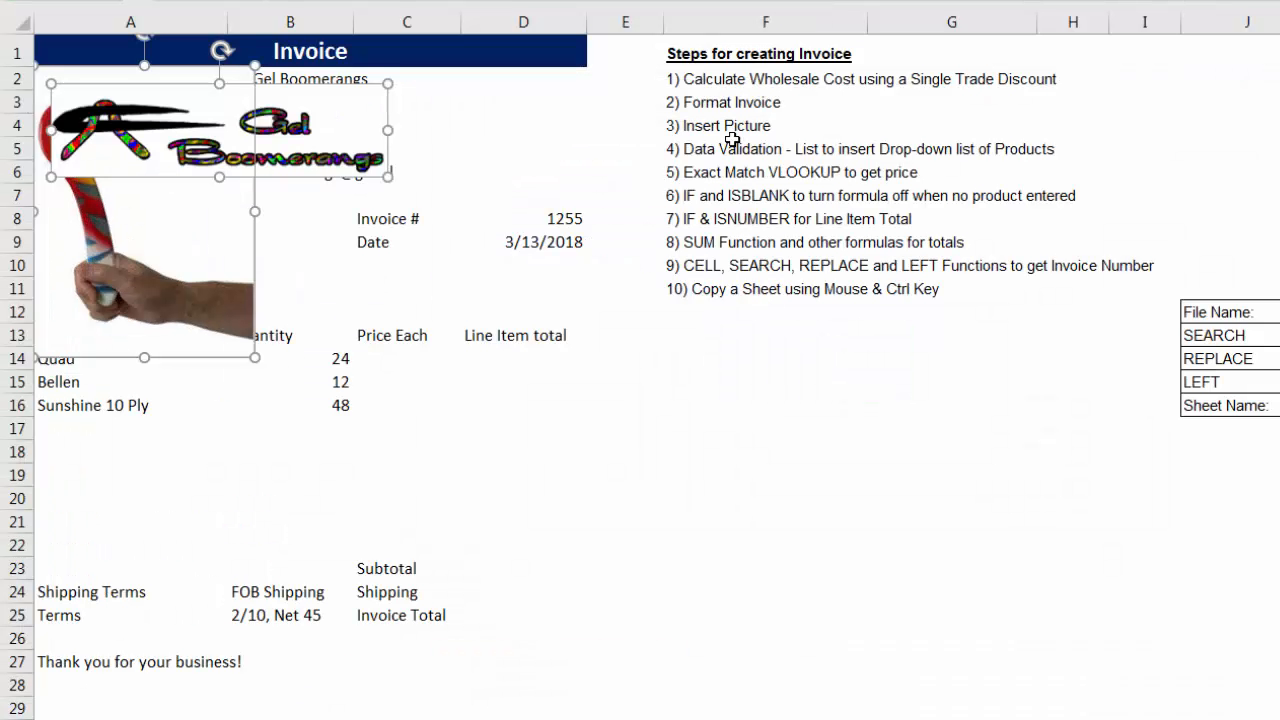
# Shrink the hand-held boomerang picture and place it in column D beside the company details, above the invoice number
pyautogui.click(375, 294)
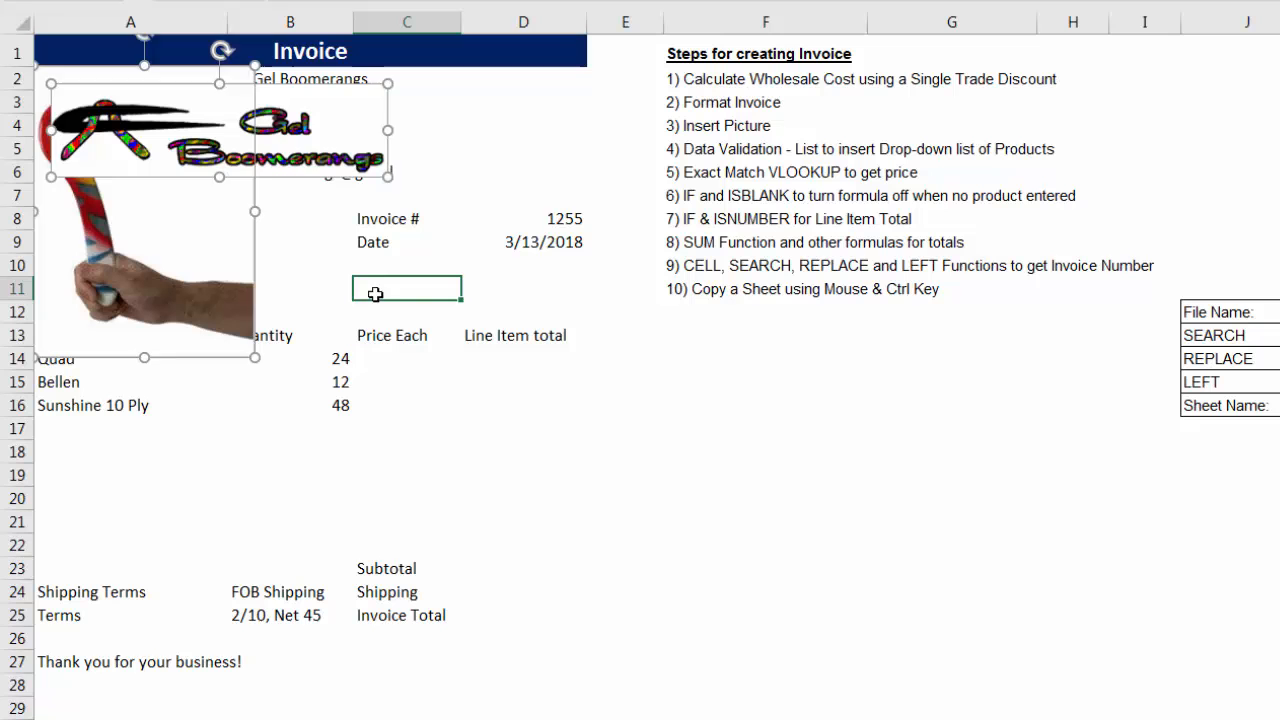
pyautogui.click(192, 257)
pyautogui.moveTo(128, 252); pyautogui.dragTo(522, 384)
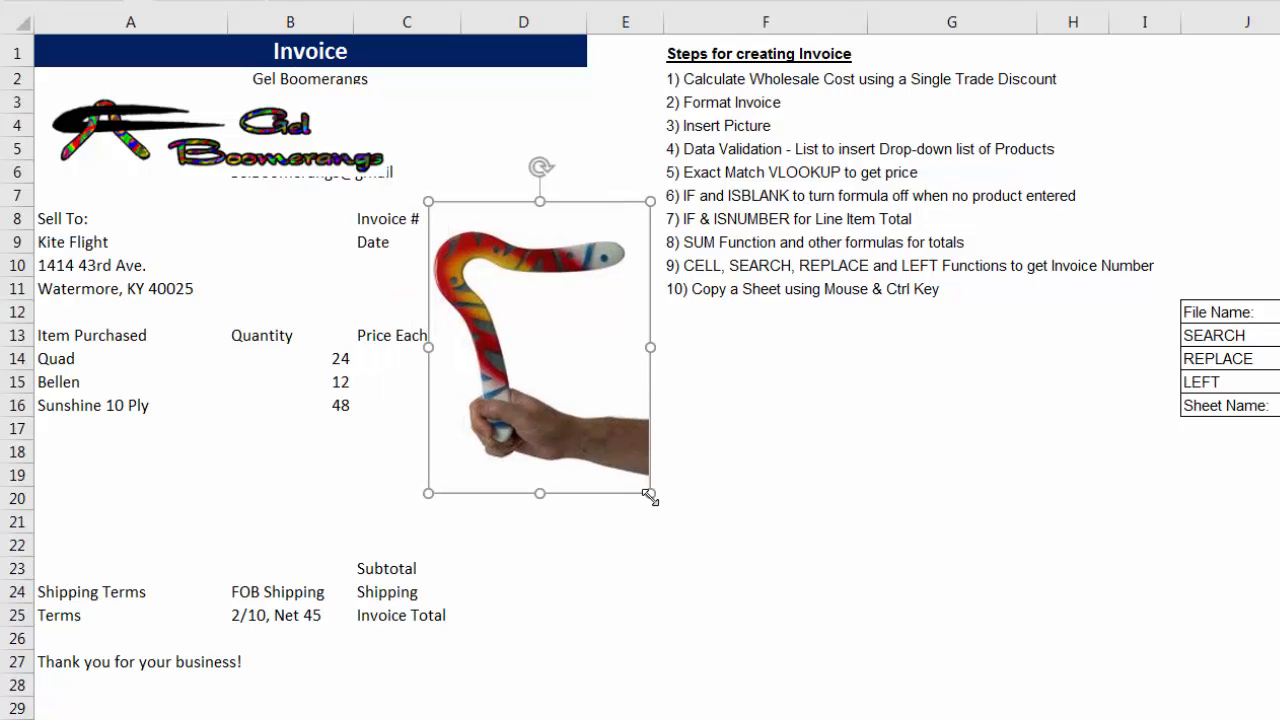
pyautogui.moveTo(650, 497); pyautogui.dragTo(533, 338)
pyautogui.moveTo(481, 291); pyautogui.dragTo(511, 168)
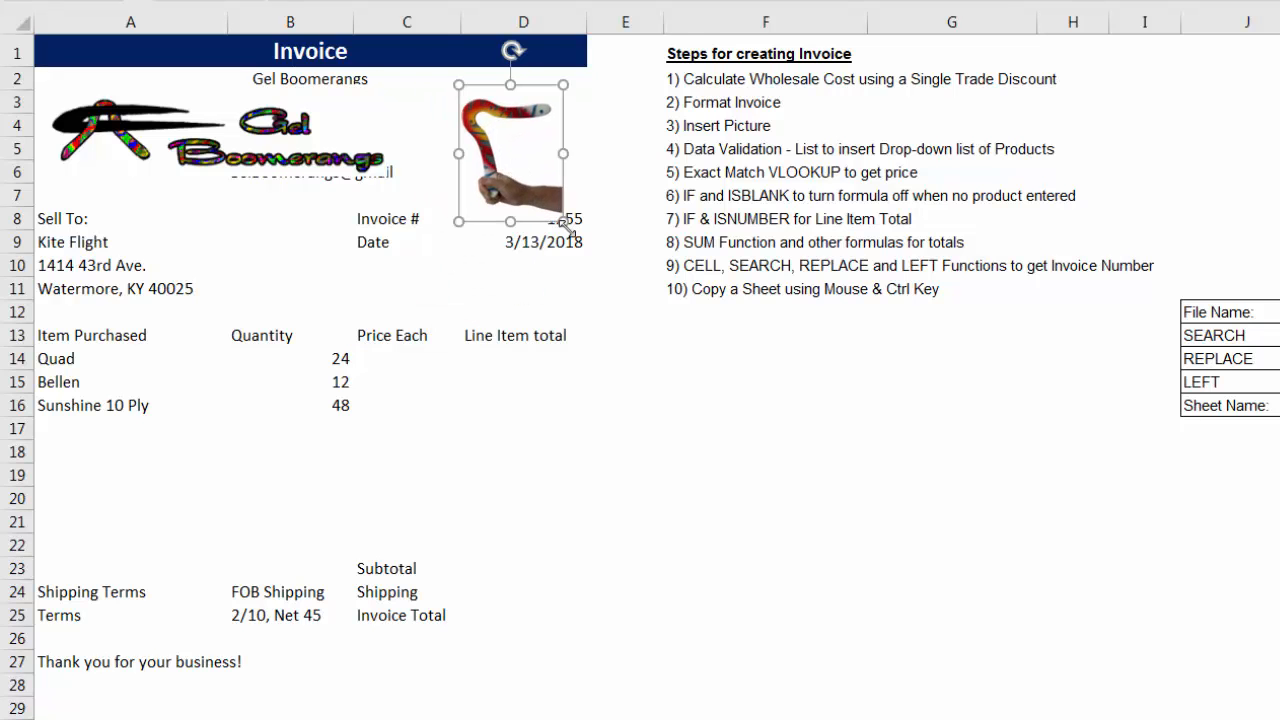
pyautogui.moveTo(565, 222); pyautogui.dragTo(512, 162)
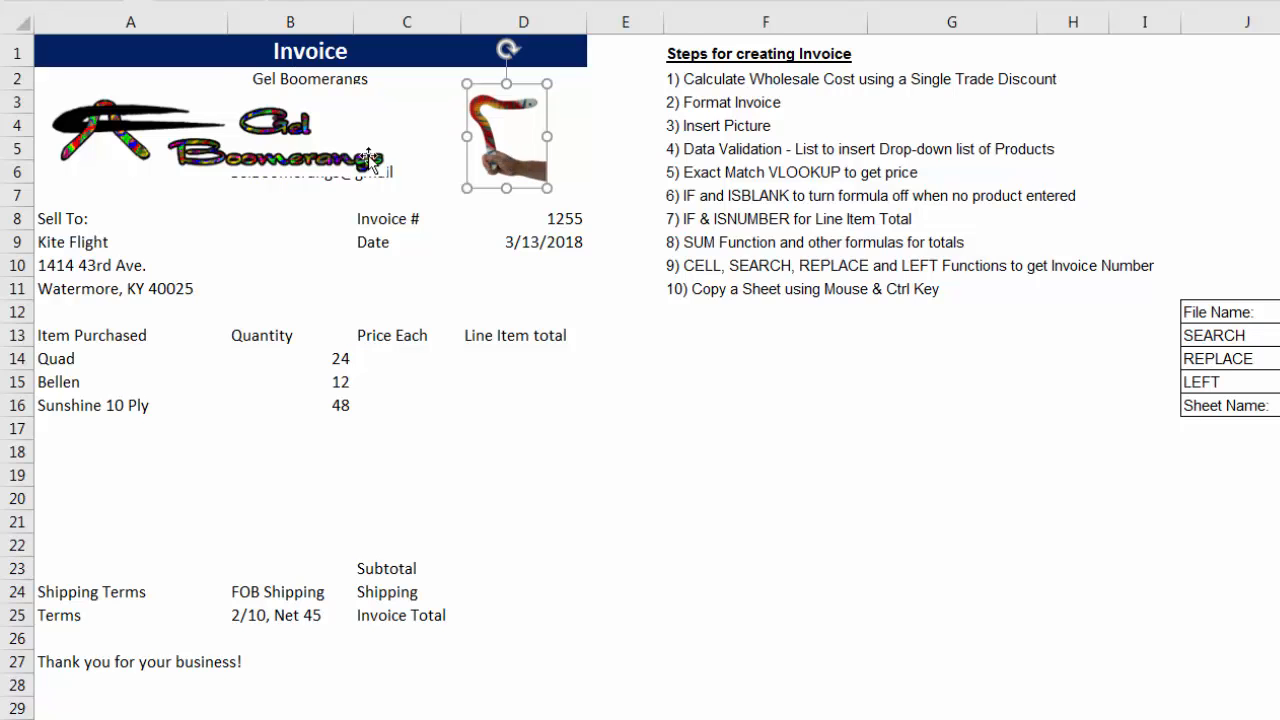
# Shrink the Gel Boomerangs logo to fit within column A beside the company details
pyautogui.click(327, 143)
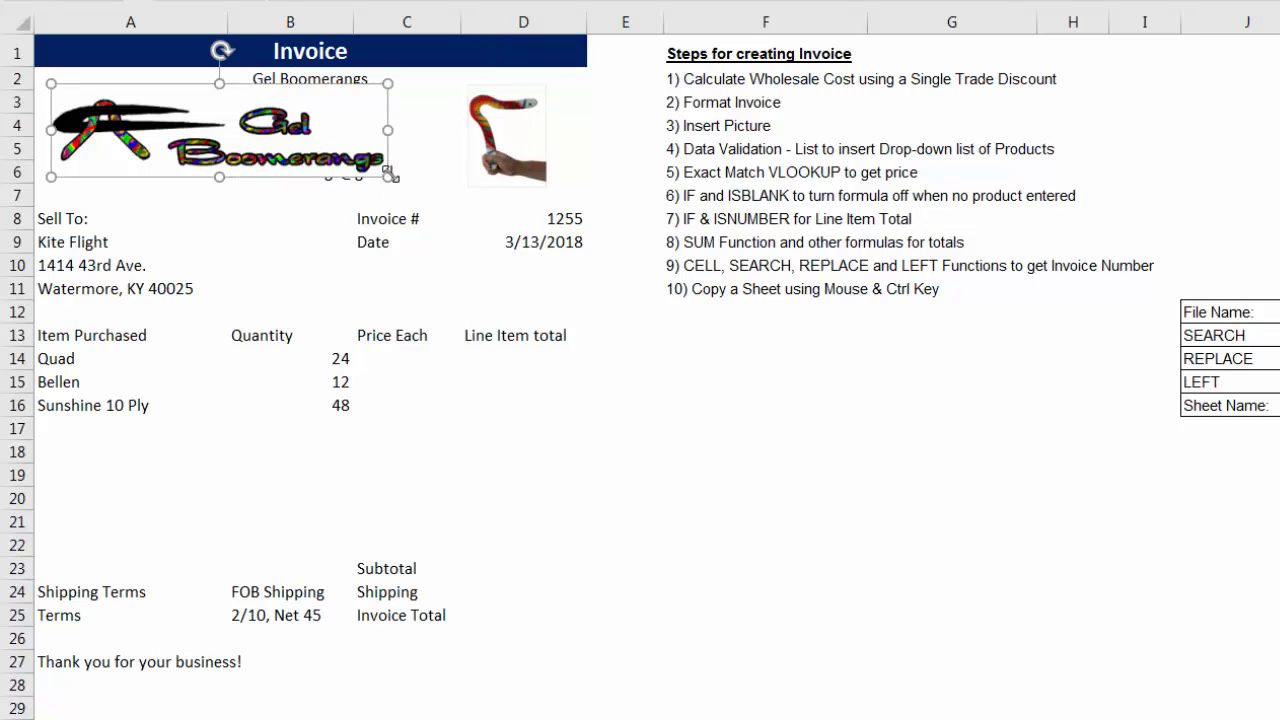
pyautogui.moveTo(390, 175); pyautogui.dragTo(158, 130)
pyautogui.click(480, 477)
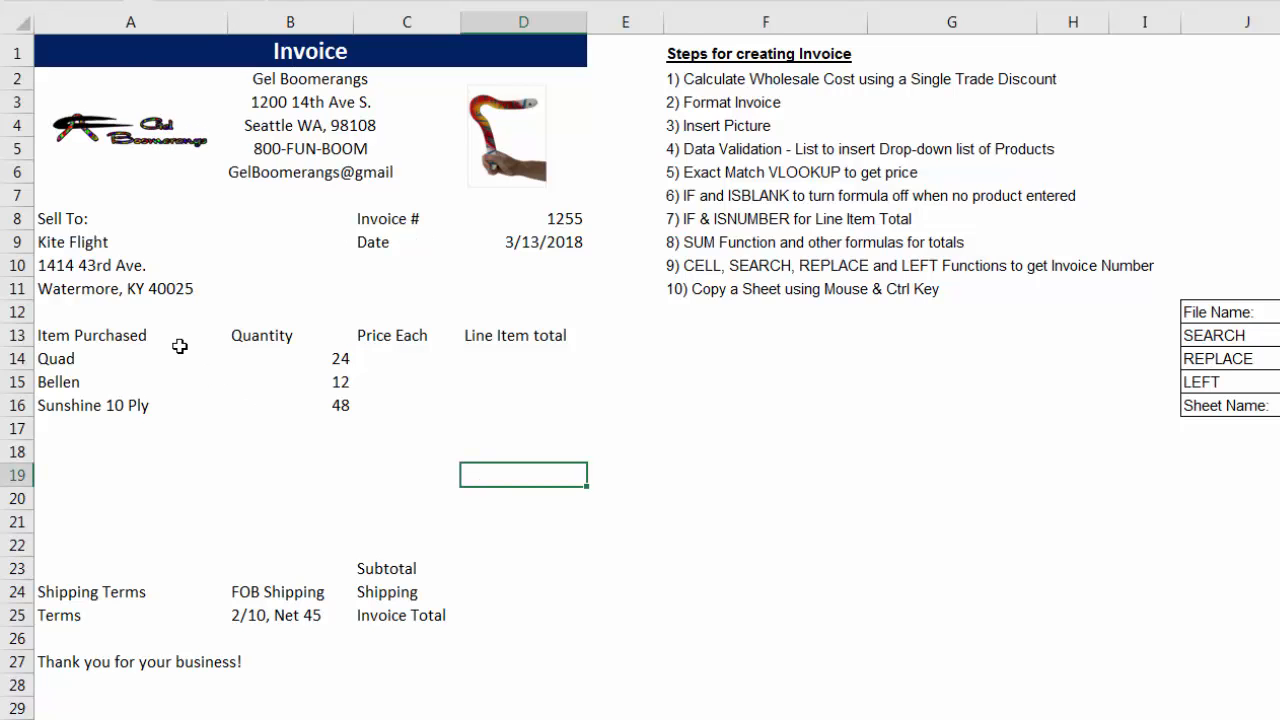
# Format the "Sell To:" cell A8 with dark blue fill, white font and all borders
pyautogui.click(72, 221)
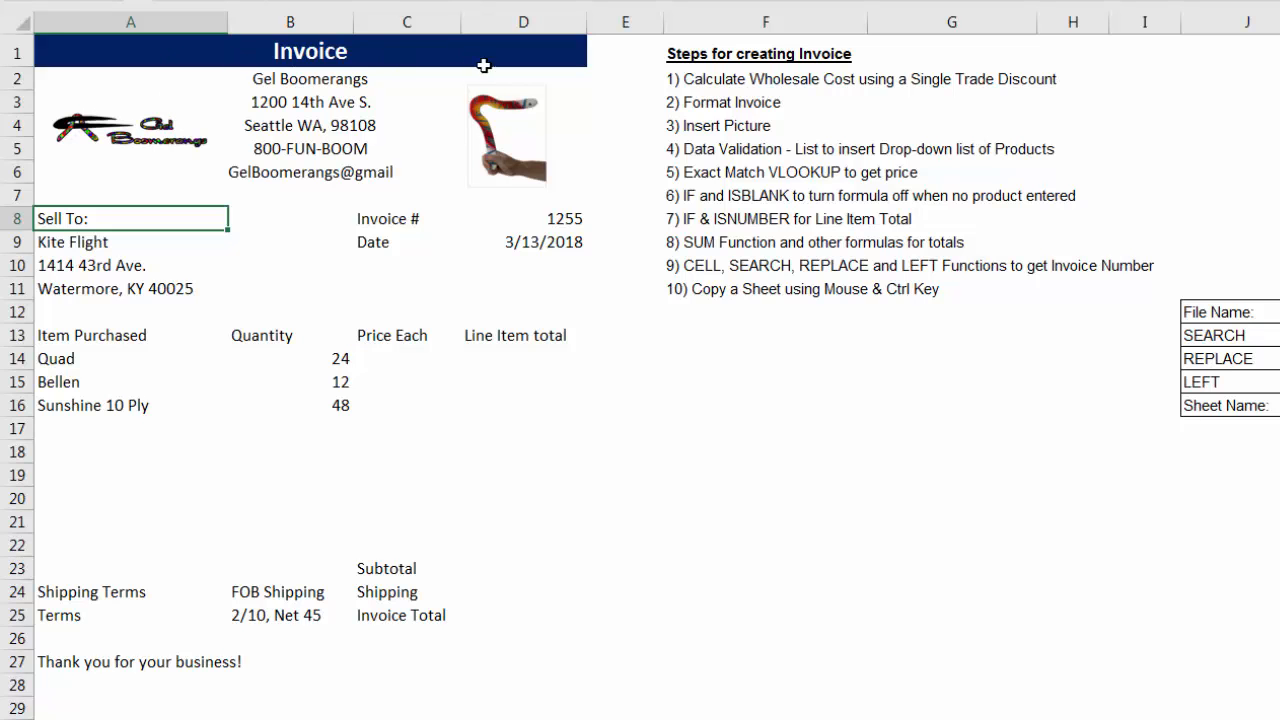
pyautogui.rightClick(93, 218)
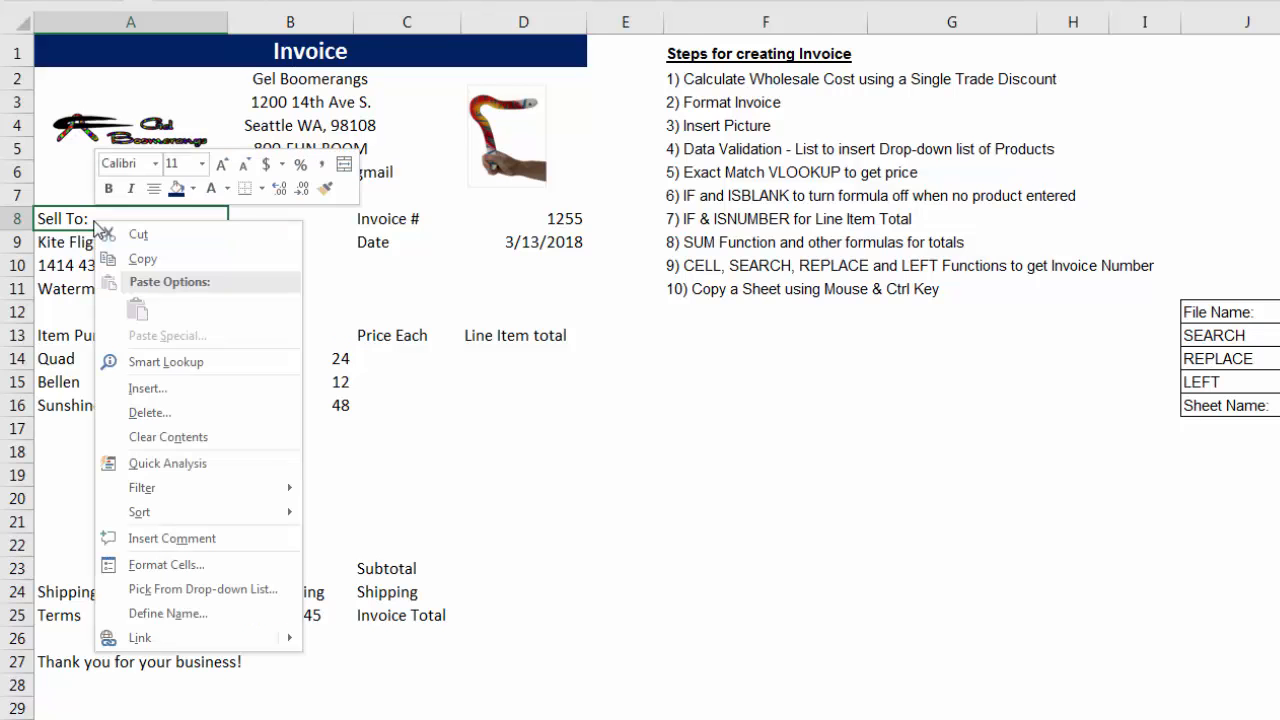
pyautogui.click(176, 188)
pyautogui.click(213, 188)
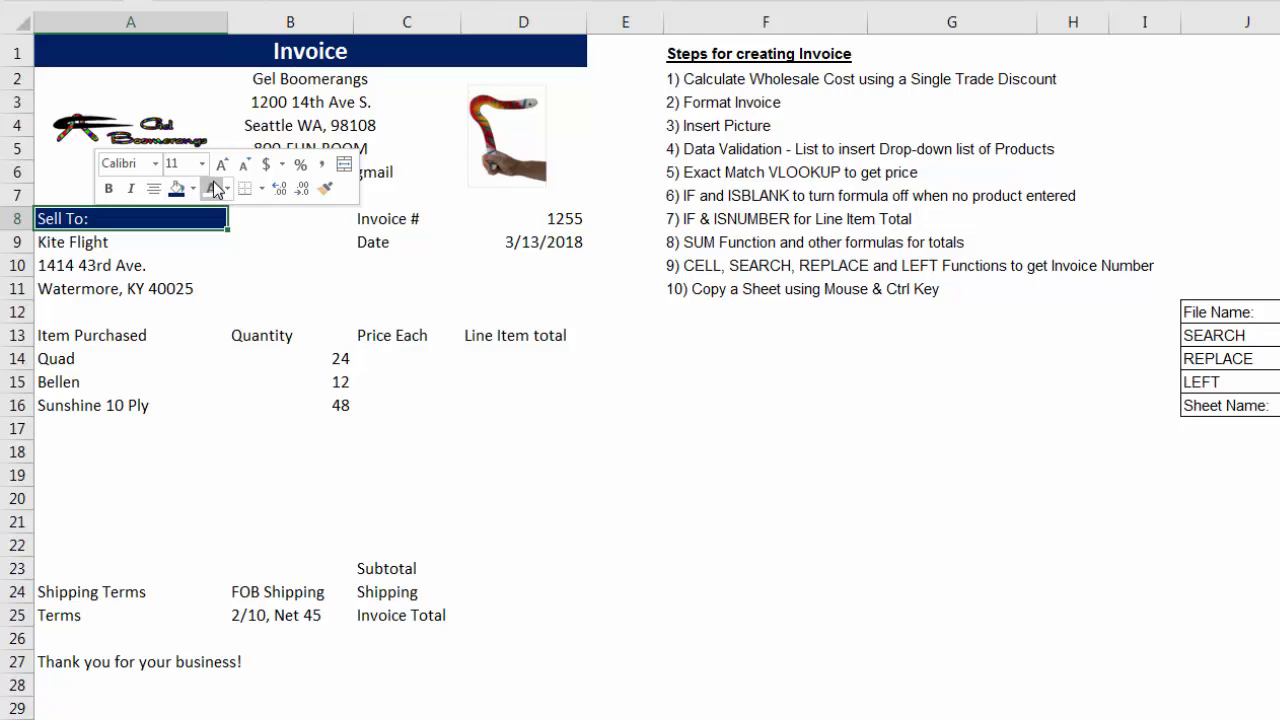
pyautogui.click(262, 190)
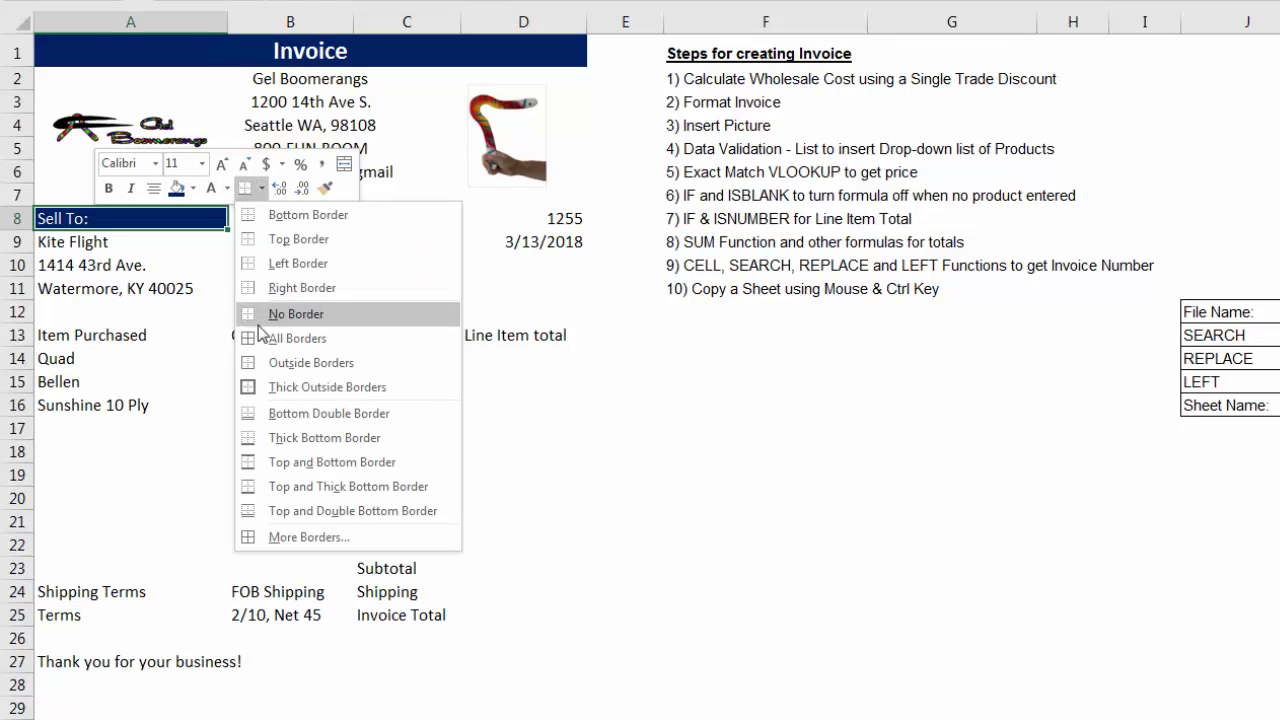
pyautogui.click(262, 338)
pyautogui.click(236, 270)
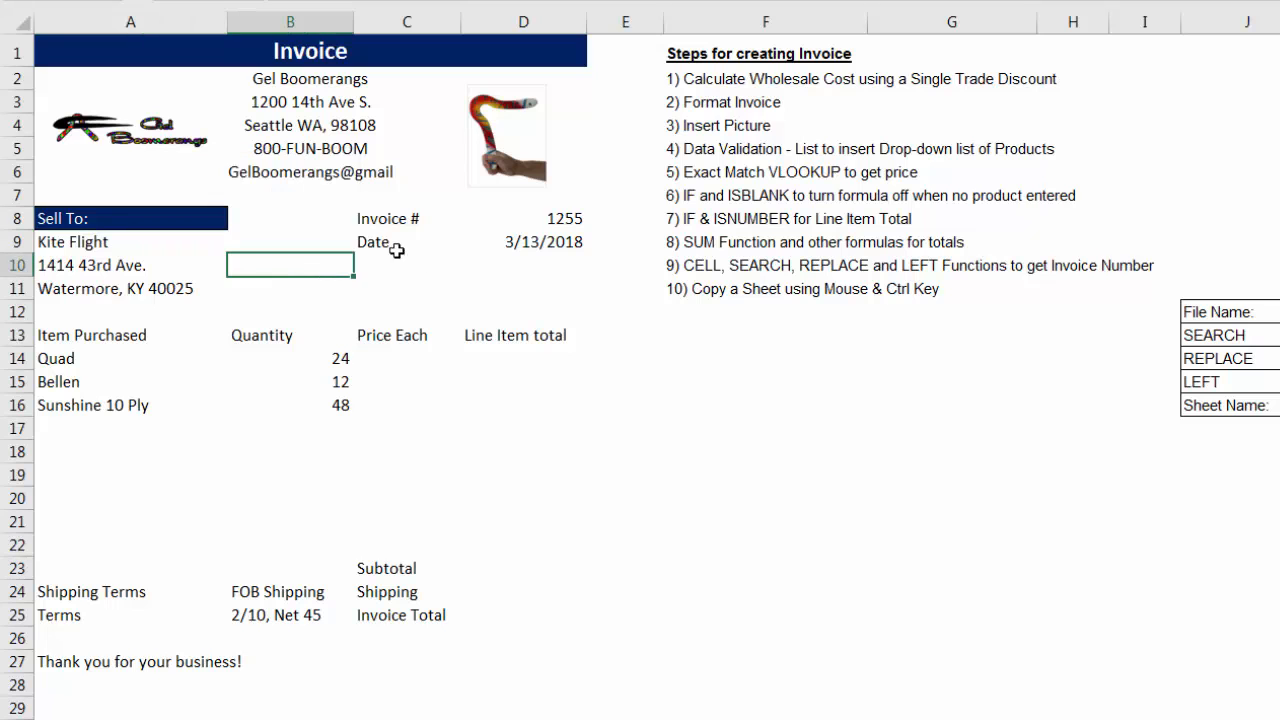
# Apply dark blue fill, white font and all borders to the label cells C8:C9, A13:D13, A24:A25 and C23:C25 together
pyautogui.moveTo(378, 218); pyautogui.dragTo(385, 240)
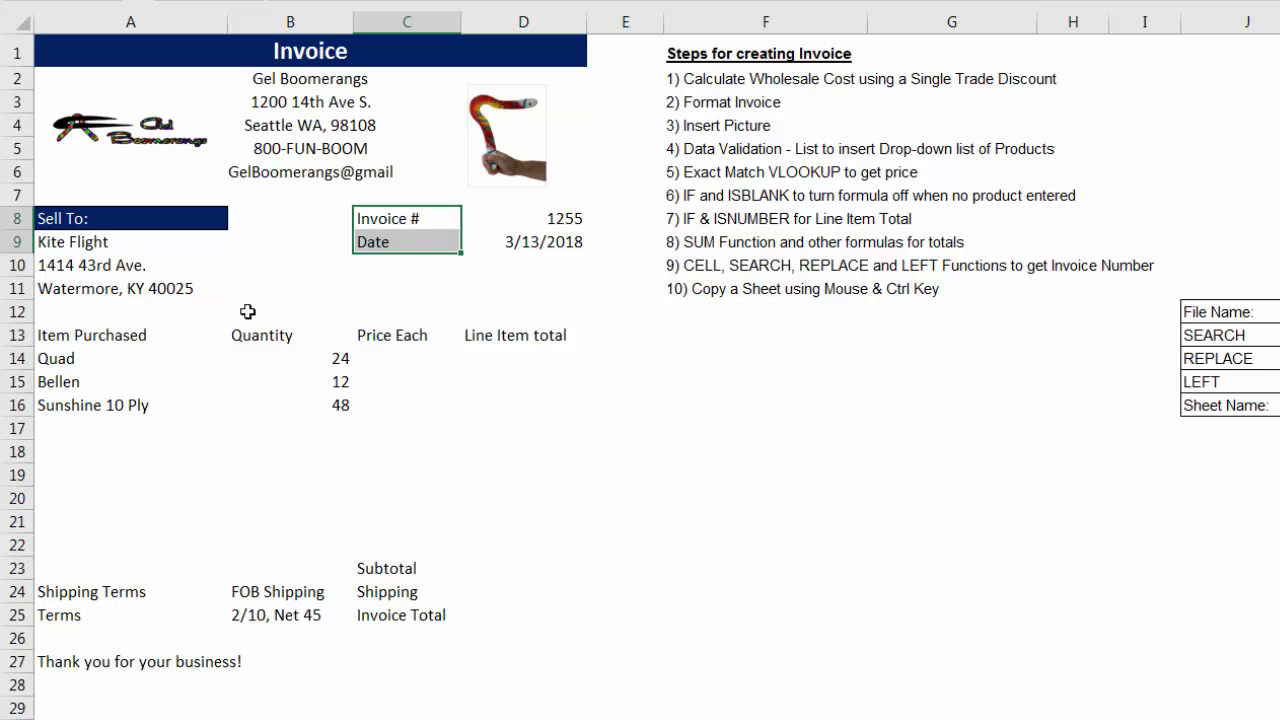
pyautogui.moveTo(67, 344); pyautogui.dragTo(483, 327)
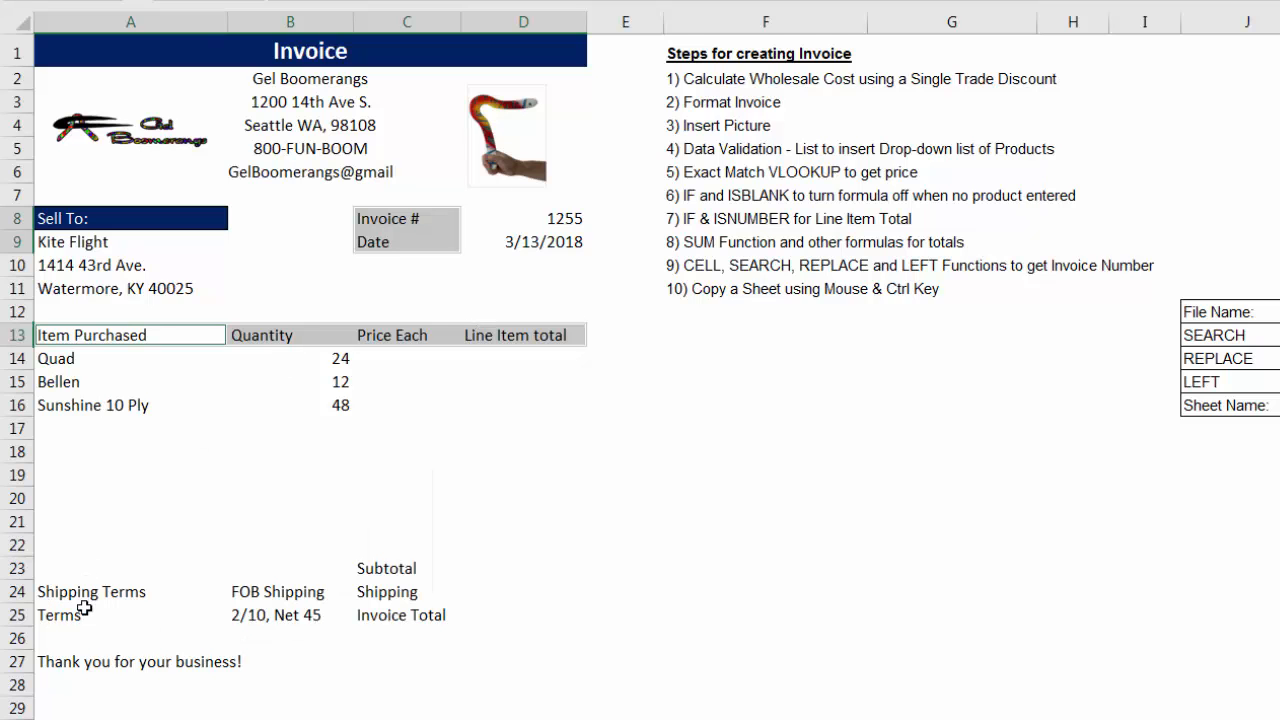
pyautogui.press('ctrl')
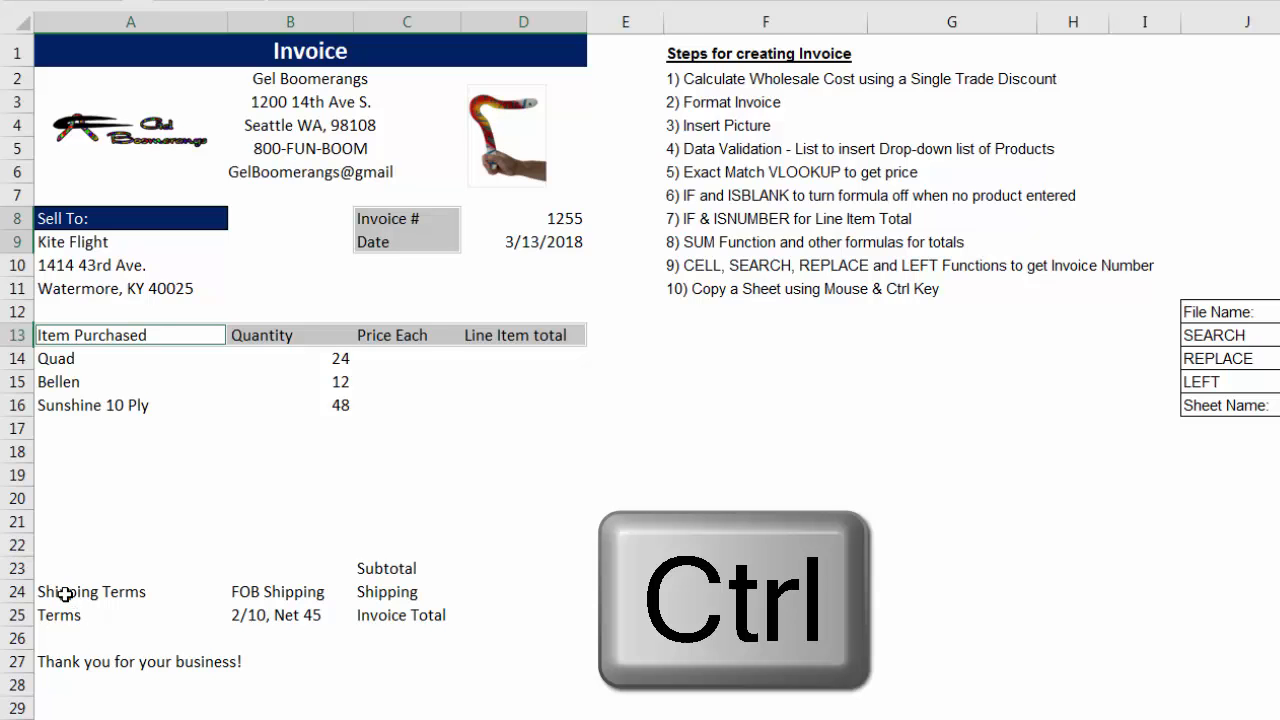
pyautogui.moveTo(64, 594); pyautogui.dragTo(72, 615)
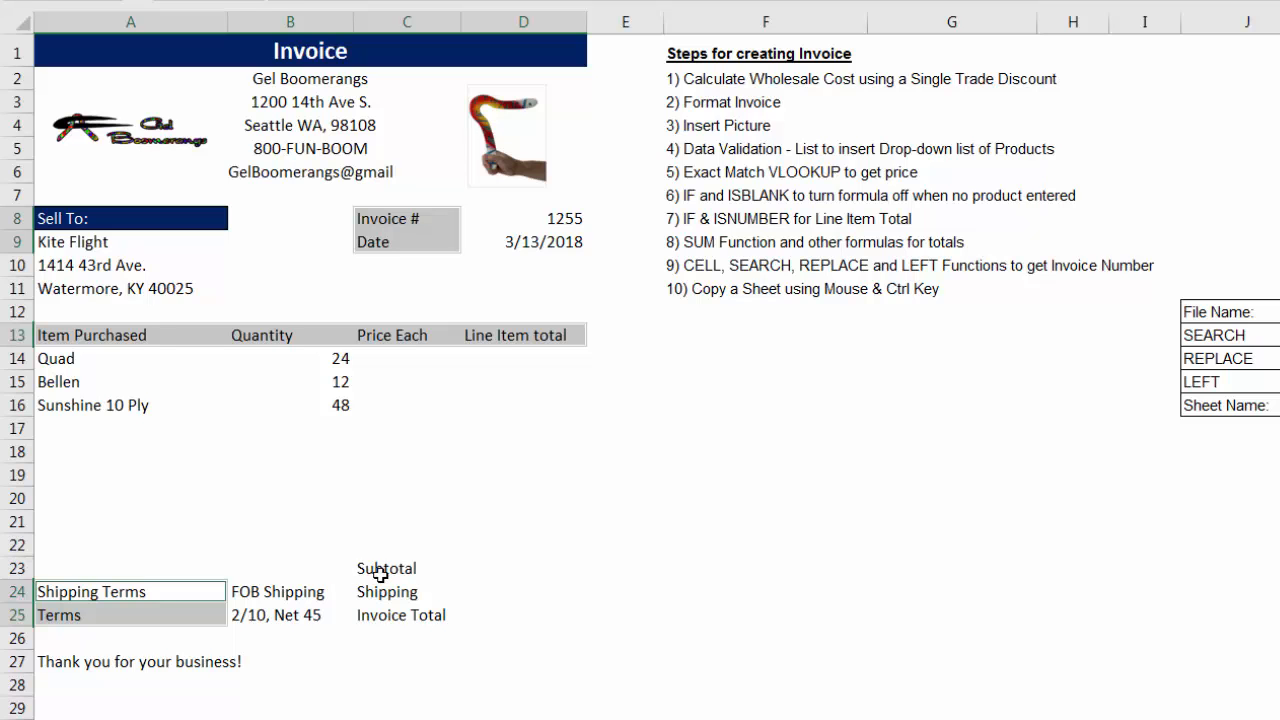
pyautogui.press('ctrl')
pyautogui.moveTo(380, 568); pyautogui.dragTo(389, 618)
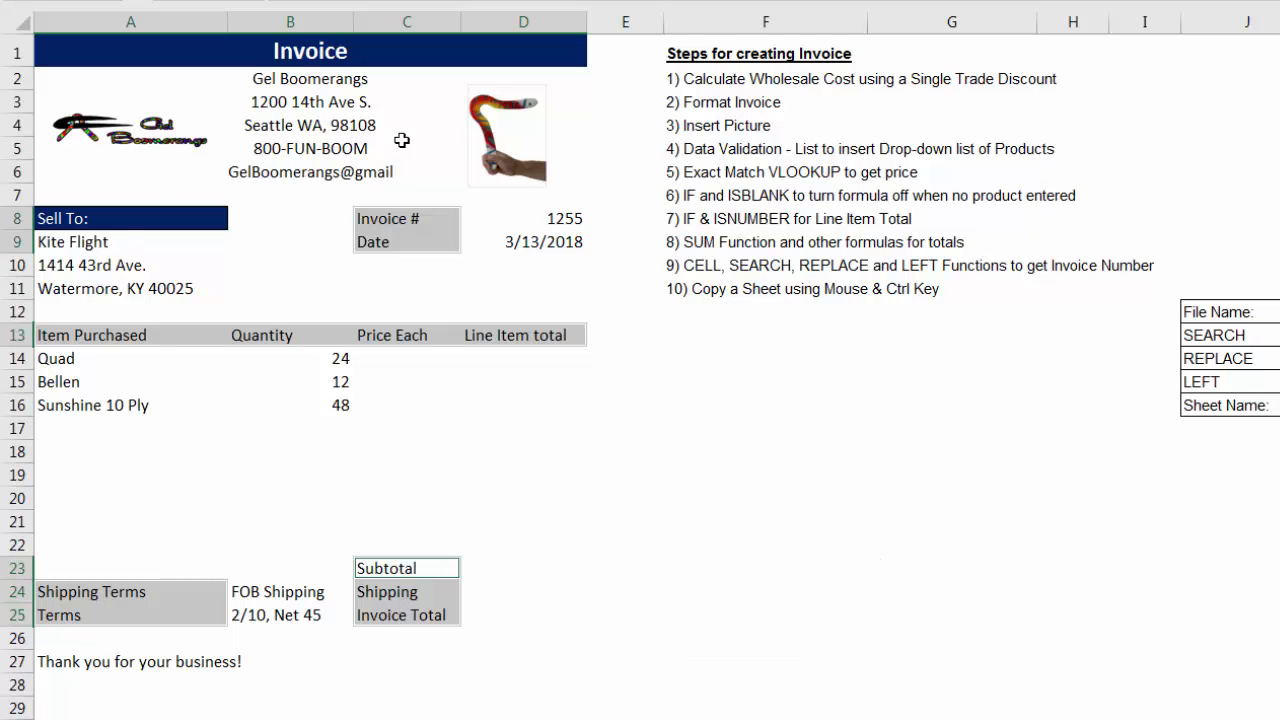
pyautogui.rightClick(403, 596)
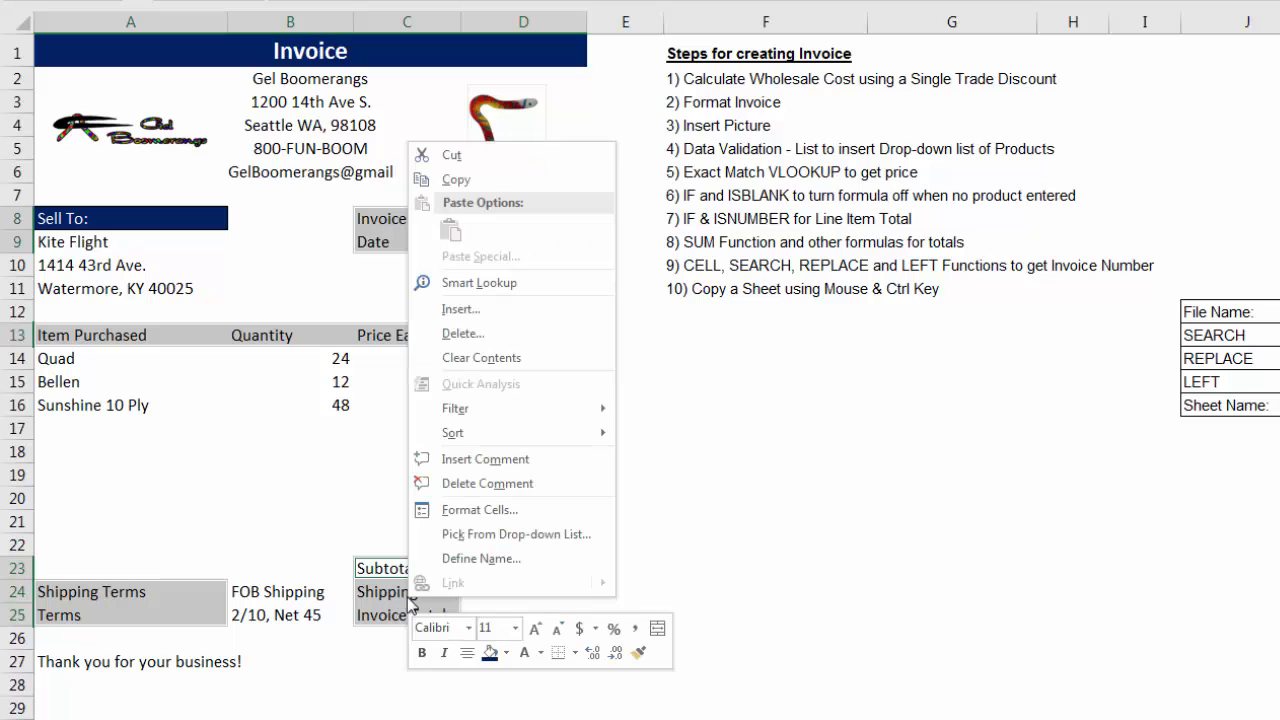
pyautogui.click(493, 652)
pyautogui.click(526, 658)
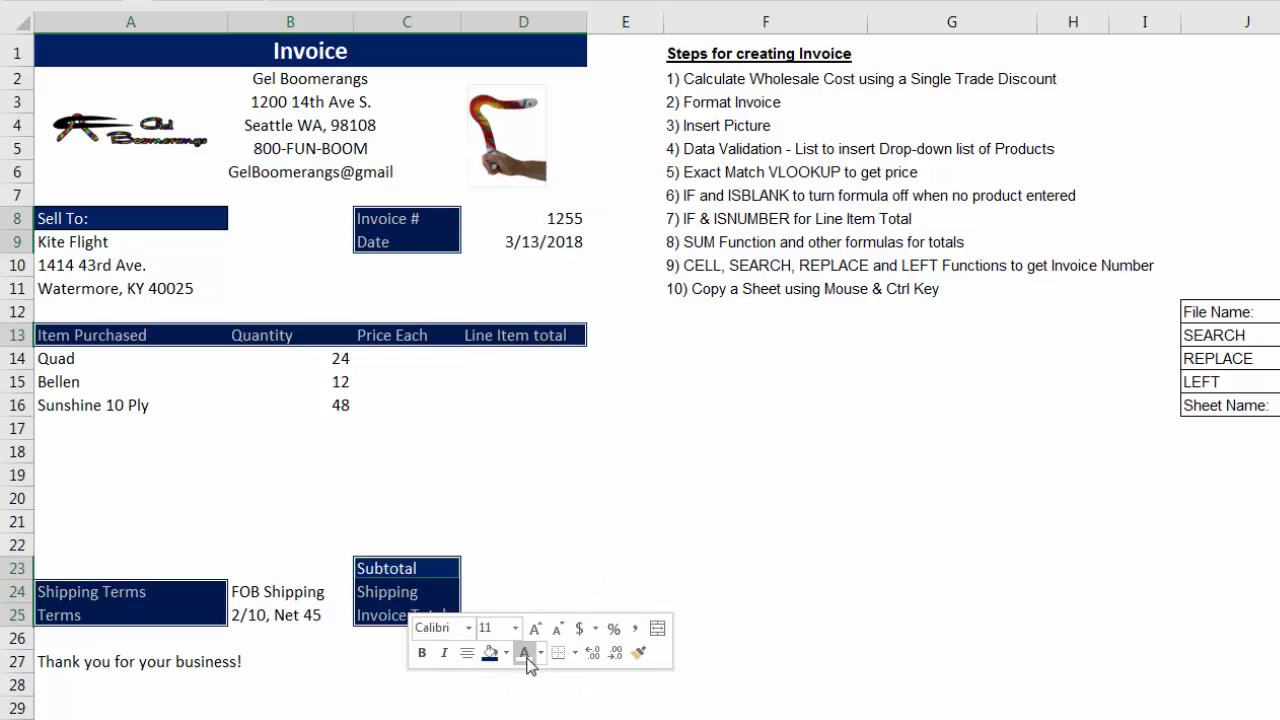
pyautogui.click(575, 654)
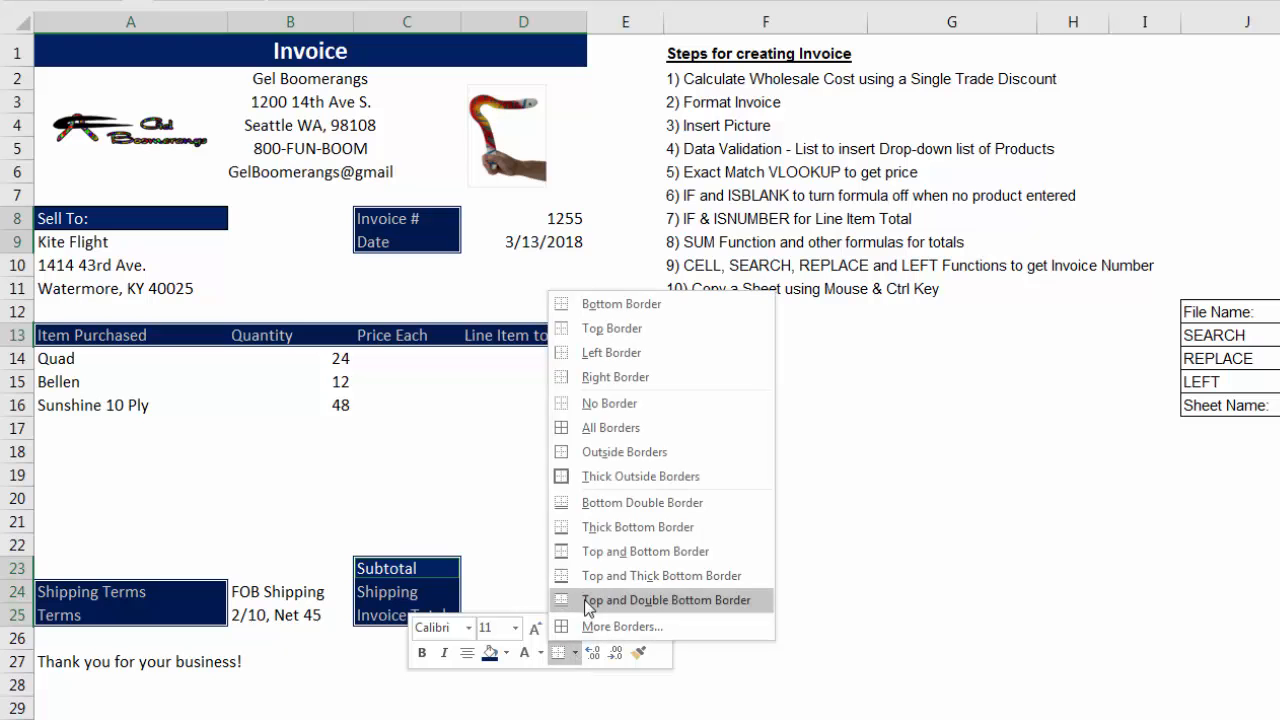
pyautogui.click(564, 429)
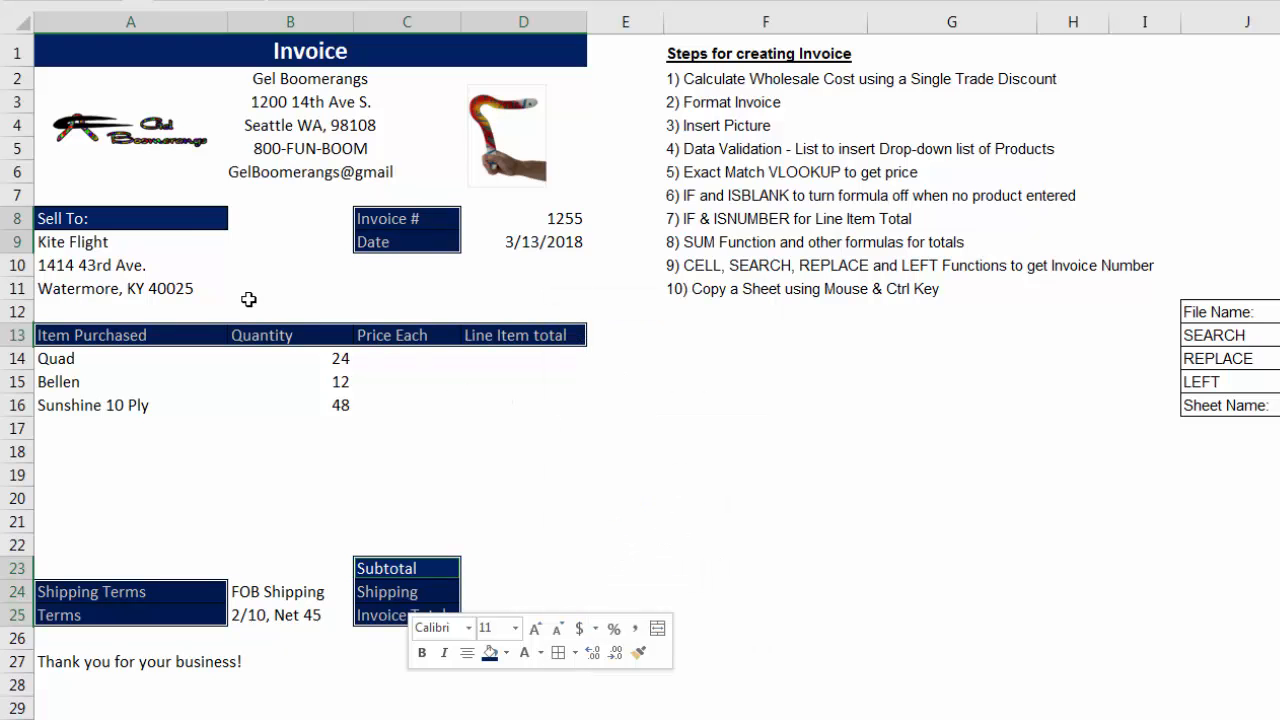
# Add outside borders around the customer address block A8:A11
pyautogui.click(137, 219)
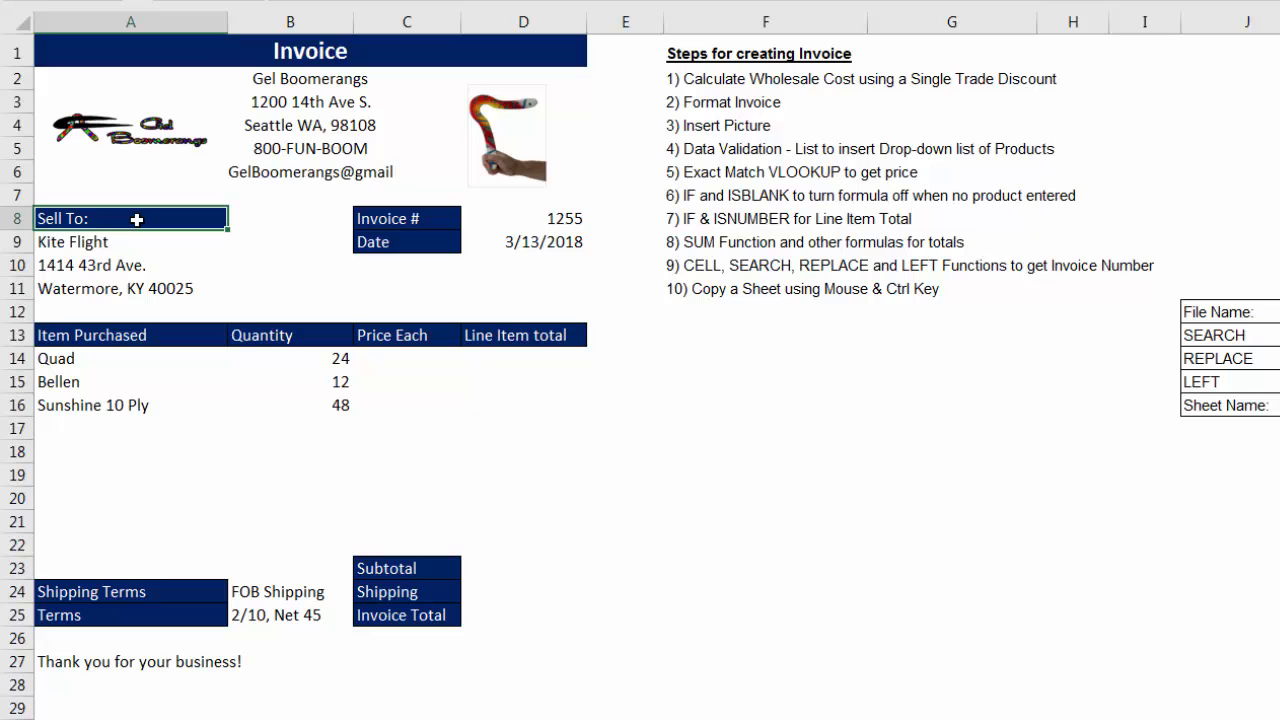
pyautogui.moveTo(137, 219); pyautogui.dragTo(138, 288)
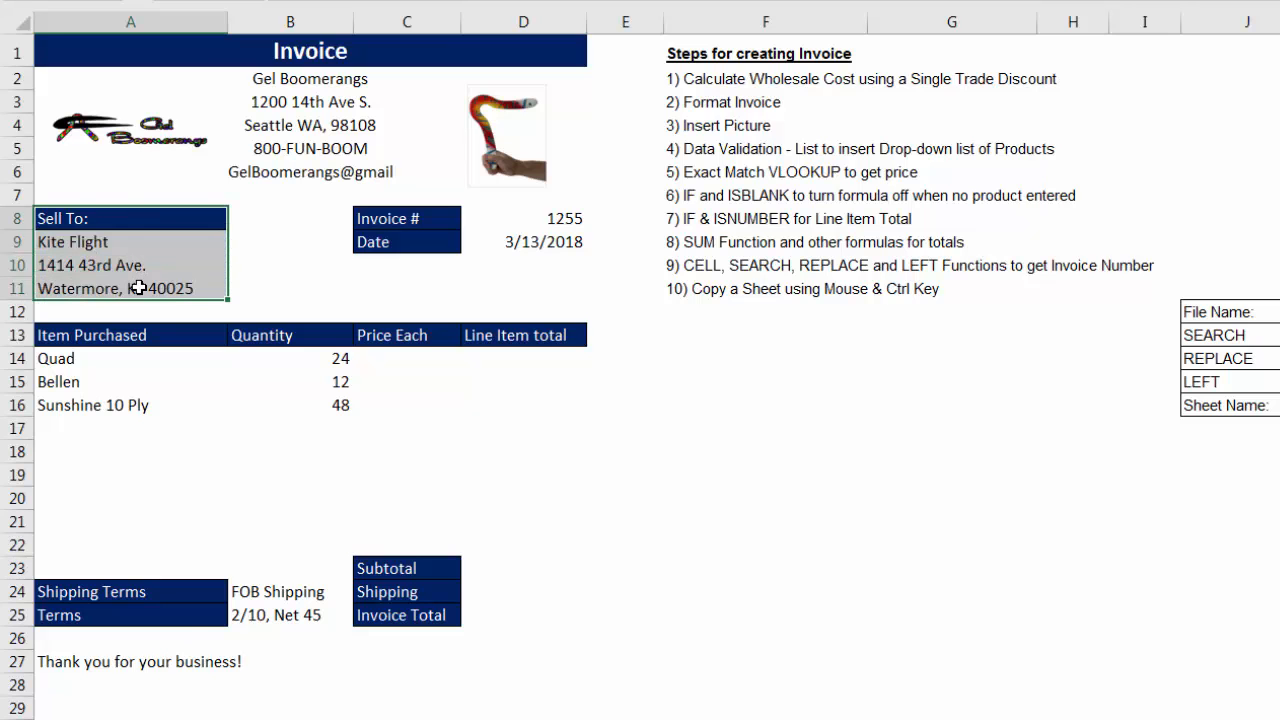
pyautogui.rightClick(195, 258)
pyautogui.click(367, 227)
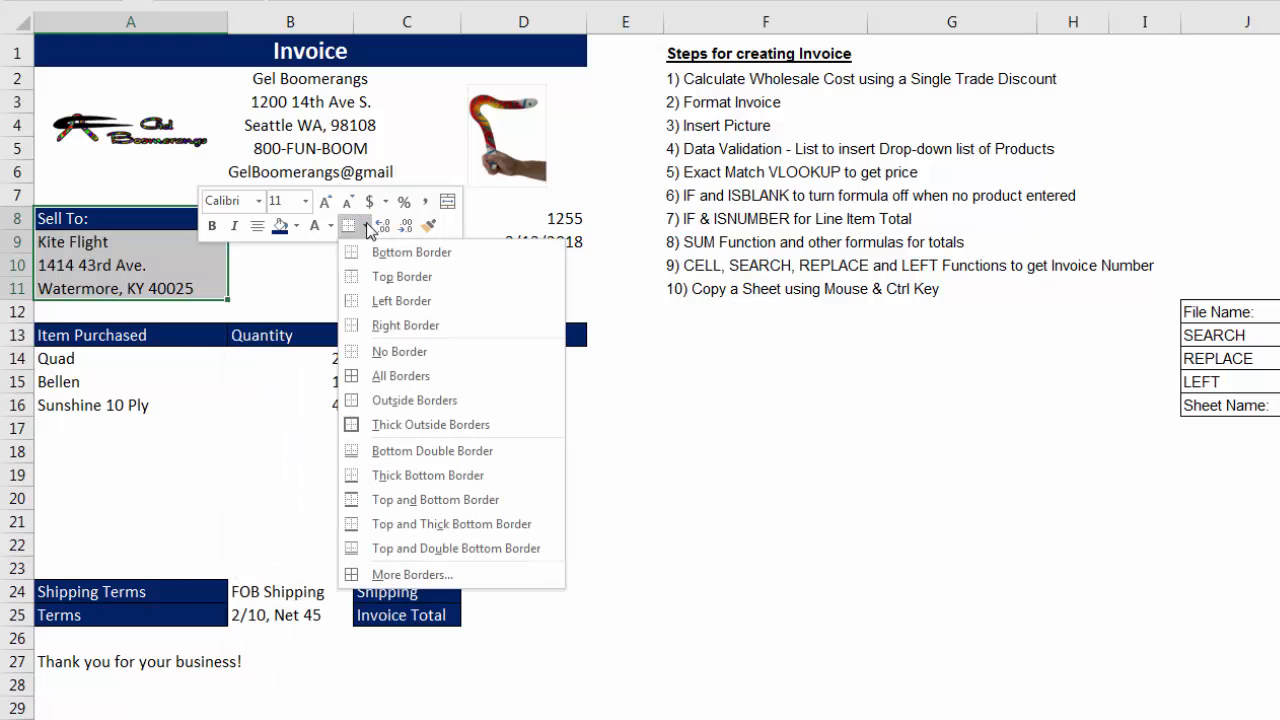
pyautogui.click(357, 402)
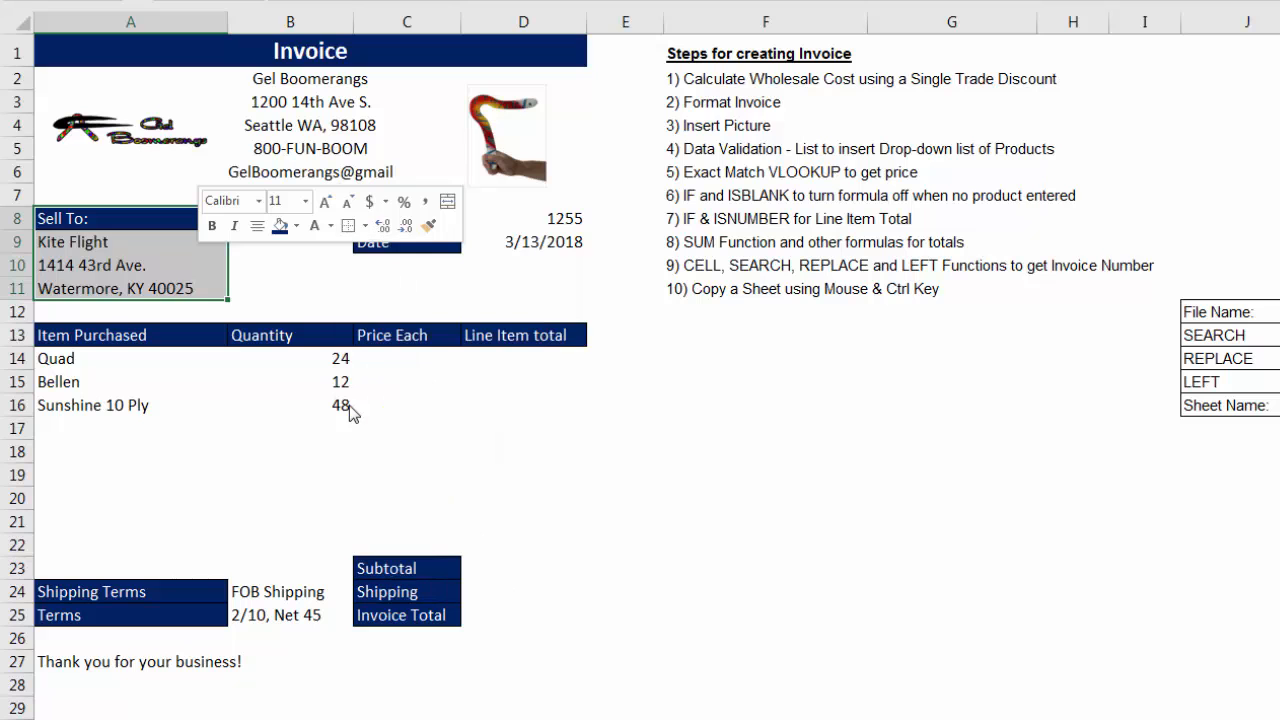
# Apply all borders to C8:D9, the item table A13:D22, the terms and totals A24:D25, and the subtotal row C23:D23
pyautogui.click(575, 222)
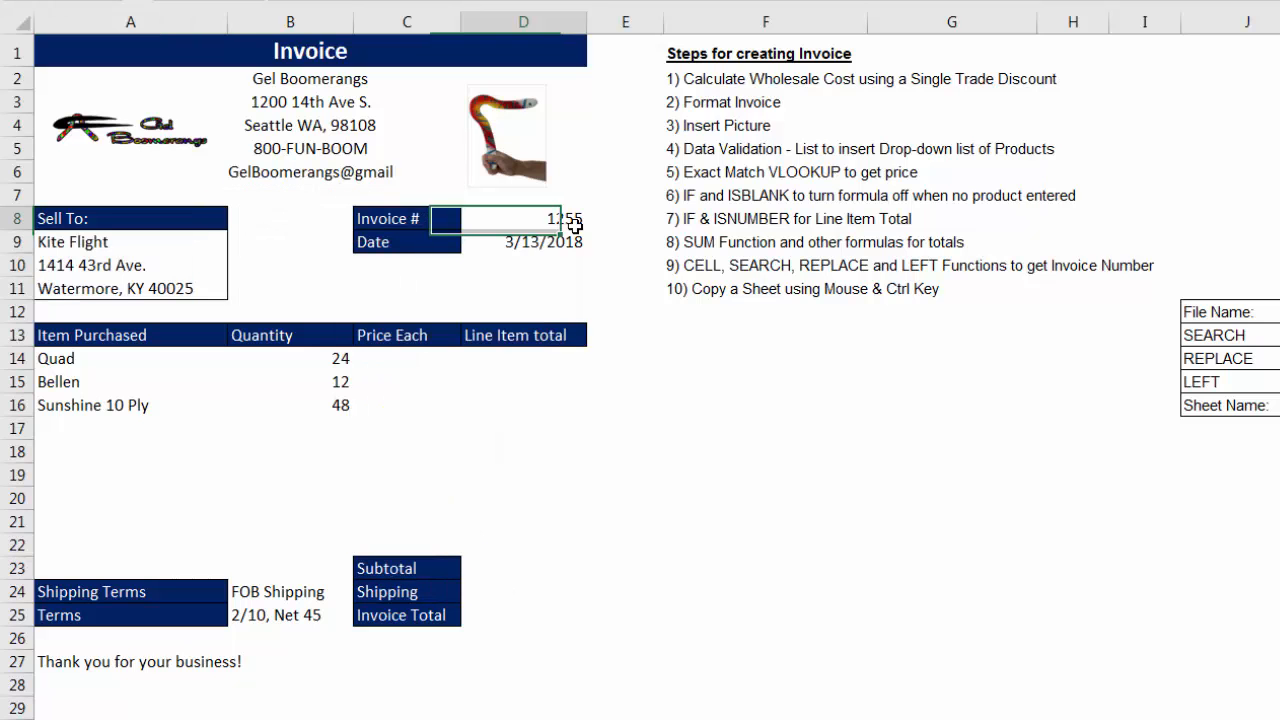
pyautogui.click(380, 220)
pyautogui.moveTo(380, 220); pyautogui.dragTo(538, 242)
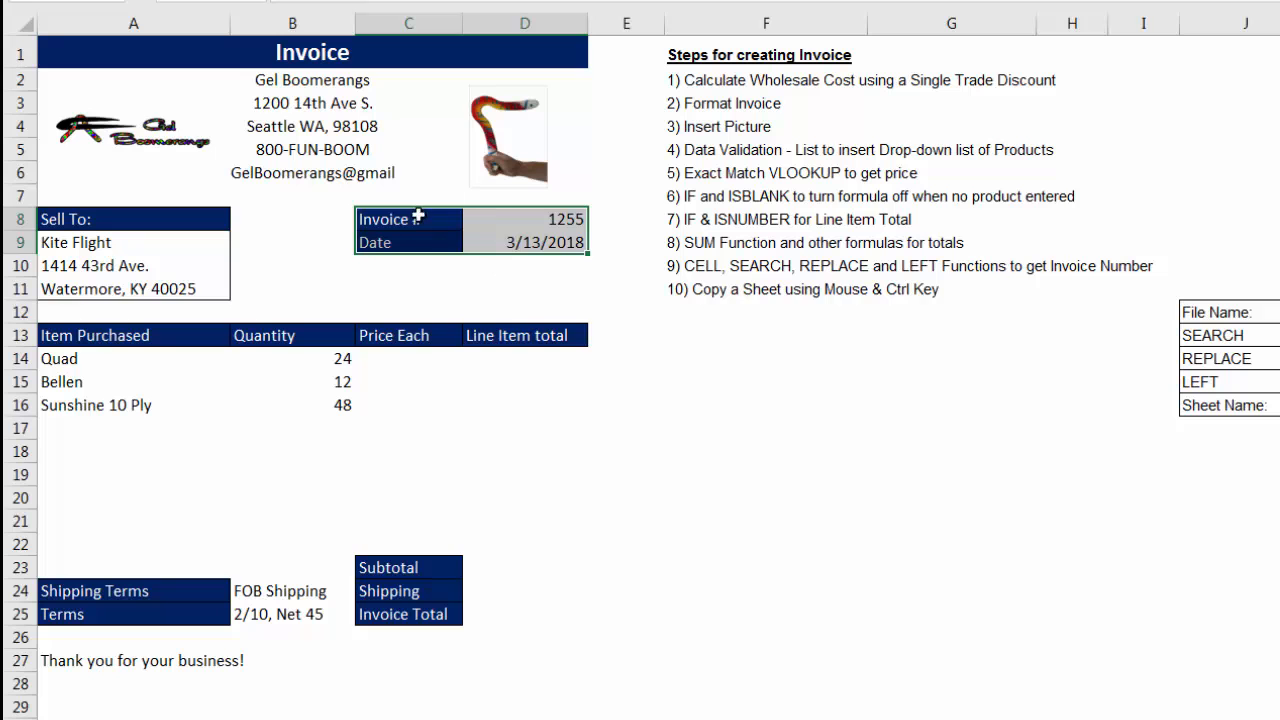
pyautogui.press('ctrl')
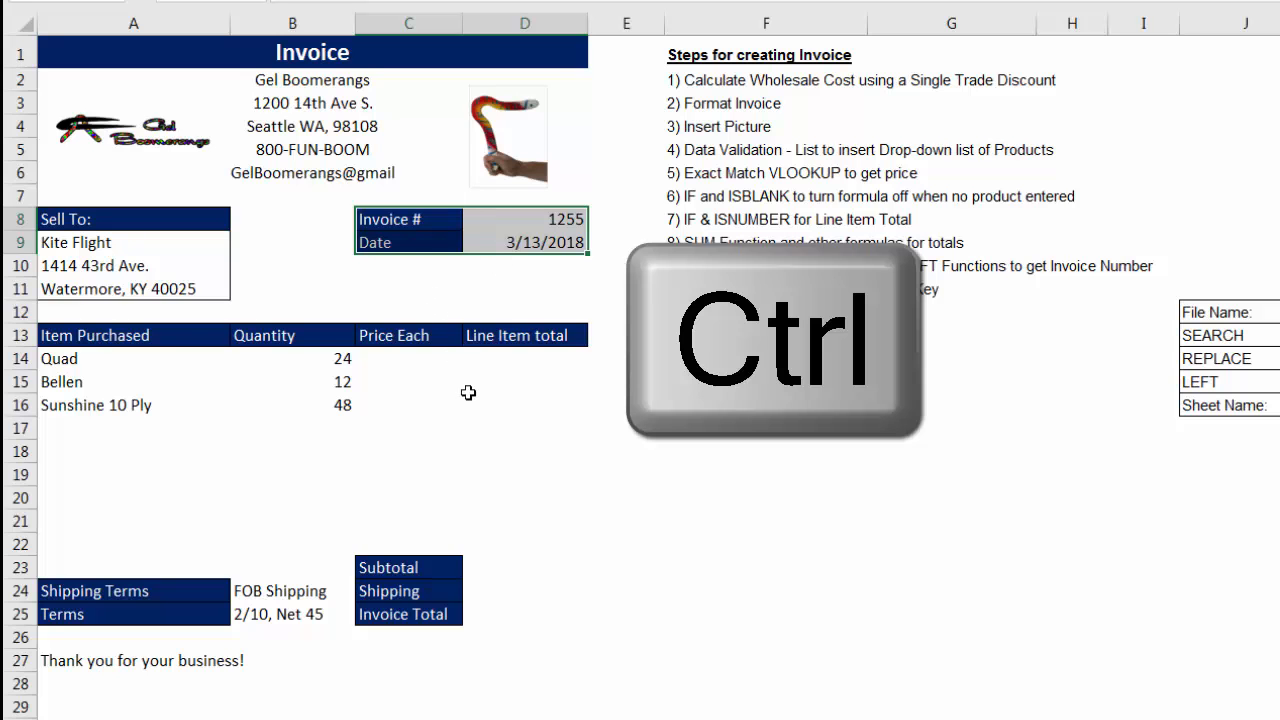
pyautogui.moveTo(62, 340); pyautogui.dragTo(540, 546)
pyautogui.moveTo(60, 590)
pyautogui.mouseDown()
pyautogui.moveTo(166, 608)
pyautogui.moveTo(506, 616)
pyautogui.mouseUp()
pyautogui.moveTo(393, 572); pyautogui.dragTo(535, 572)
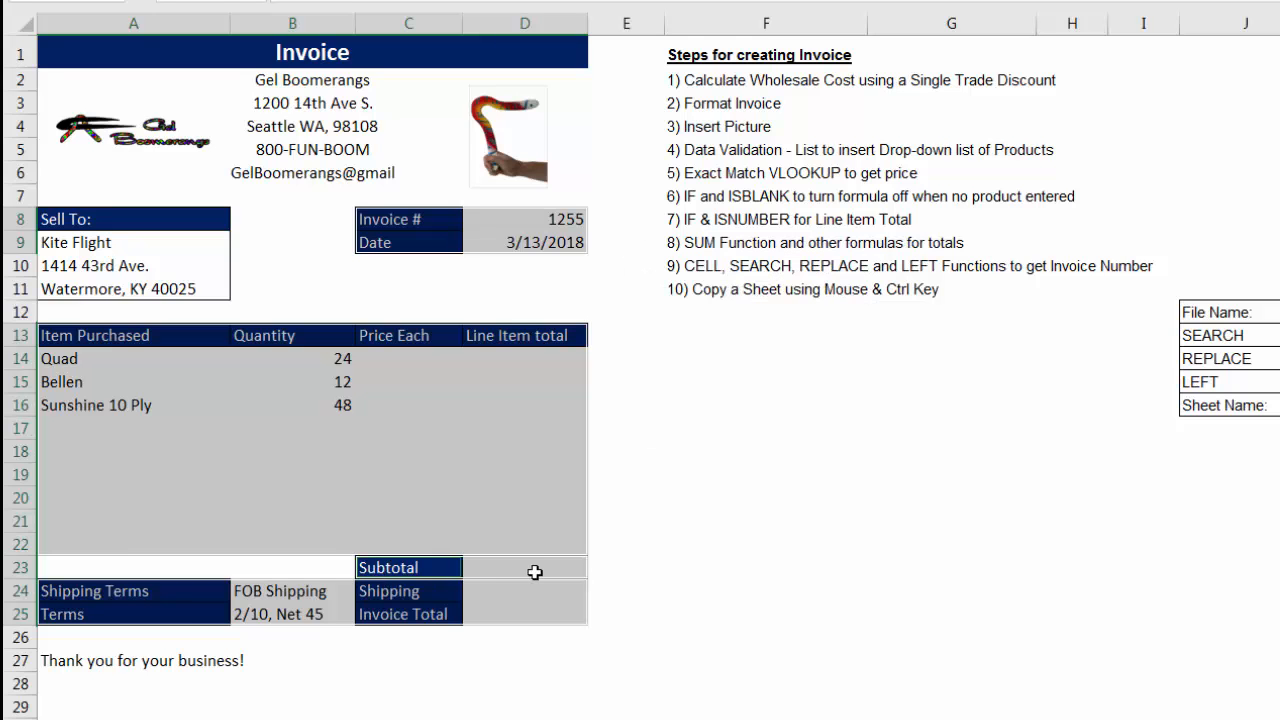
pyautogui.rightClick(487, 407)
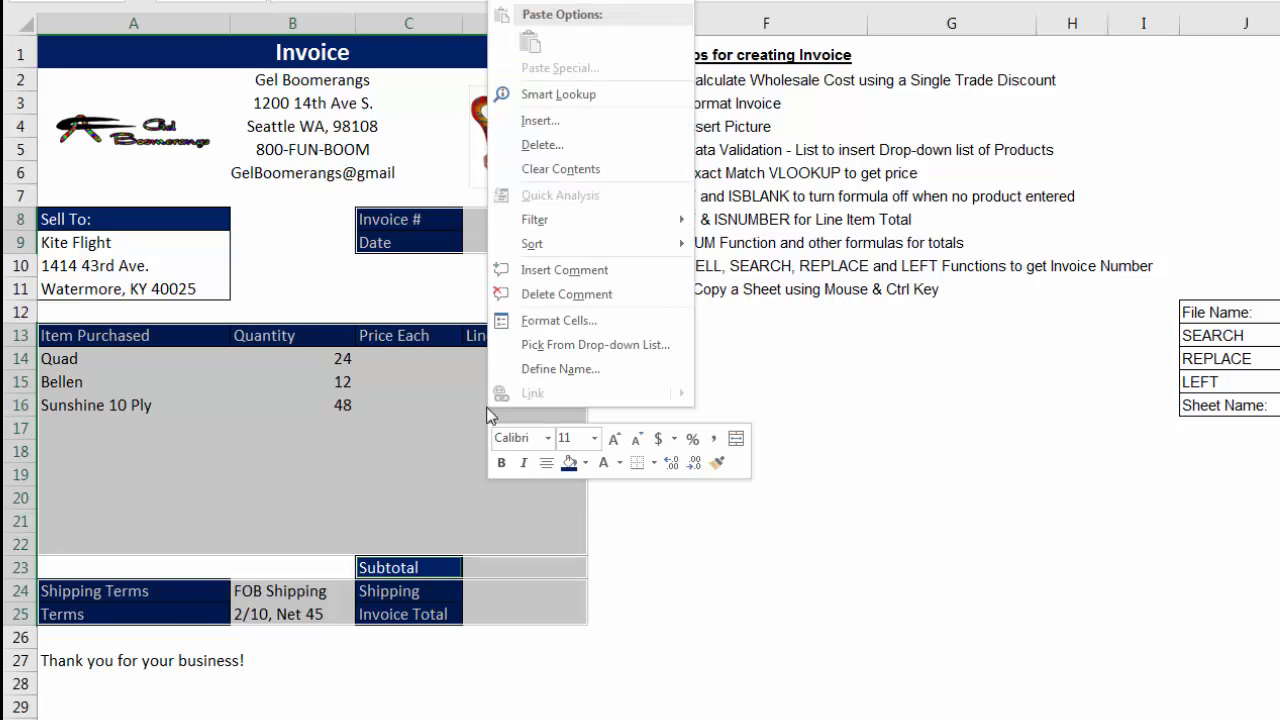
pyautogui.click(652, 464)
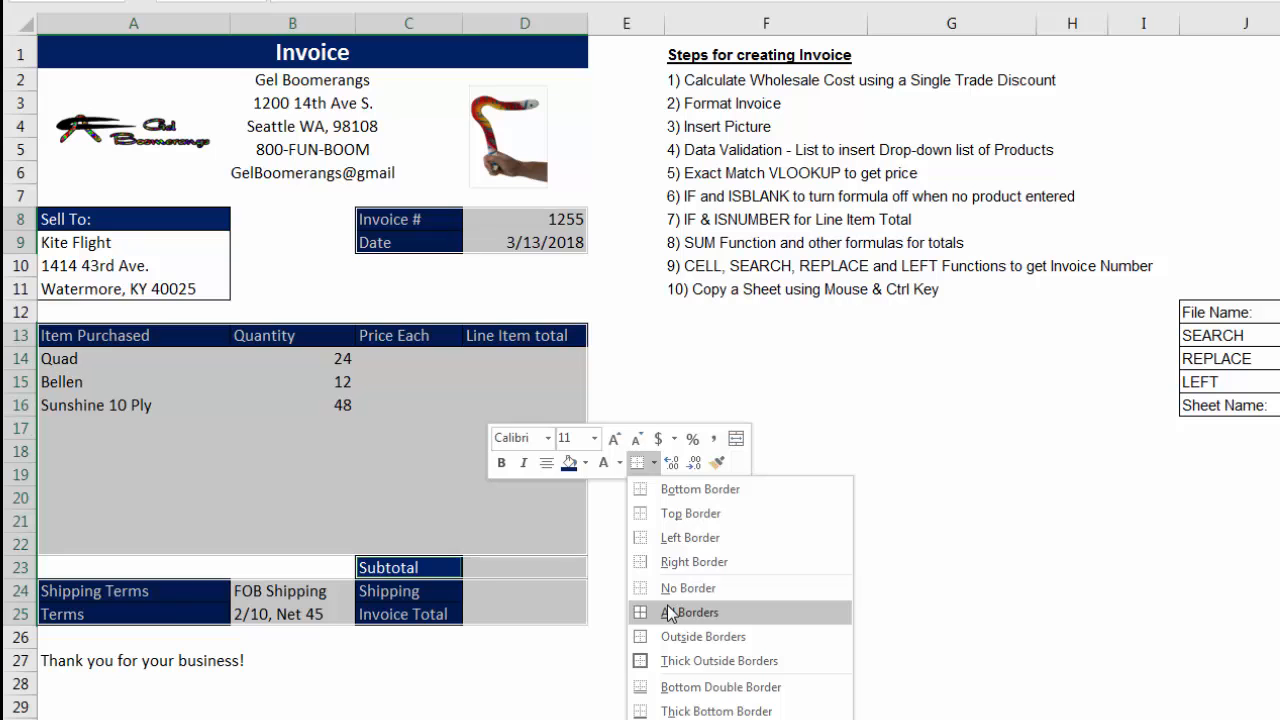
pyautogui.click(670, 612)
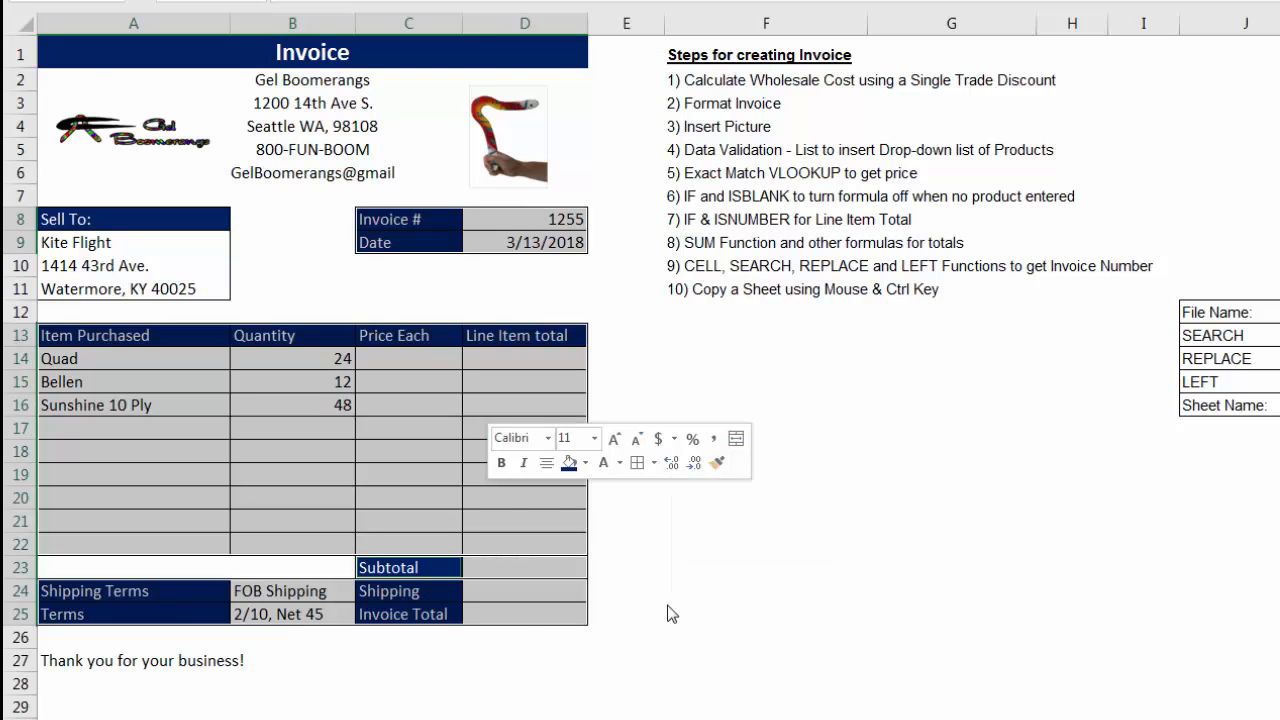
# Put a thick outside border around the whole invoice, A1:D28
pyautogui.moveTo(71, 45); pyautogui.dragTo(560, 686)
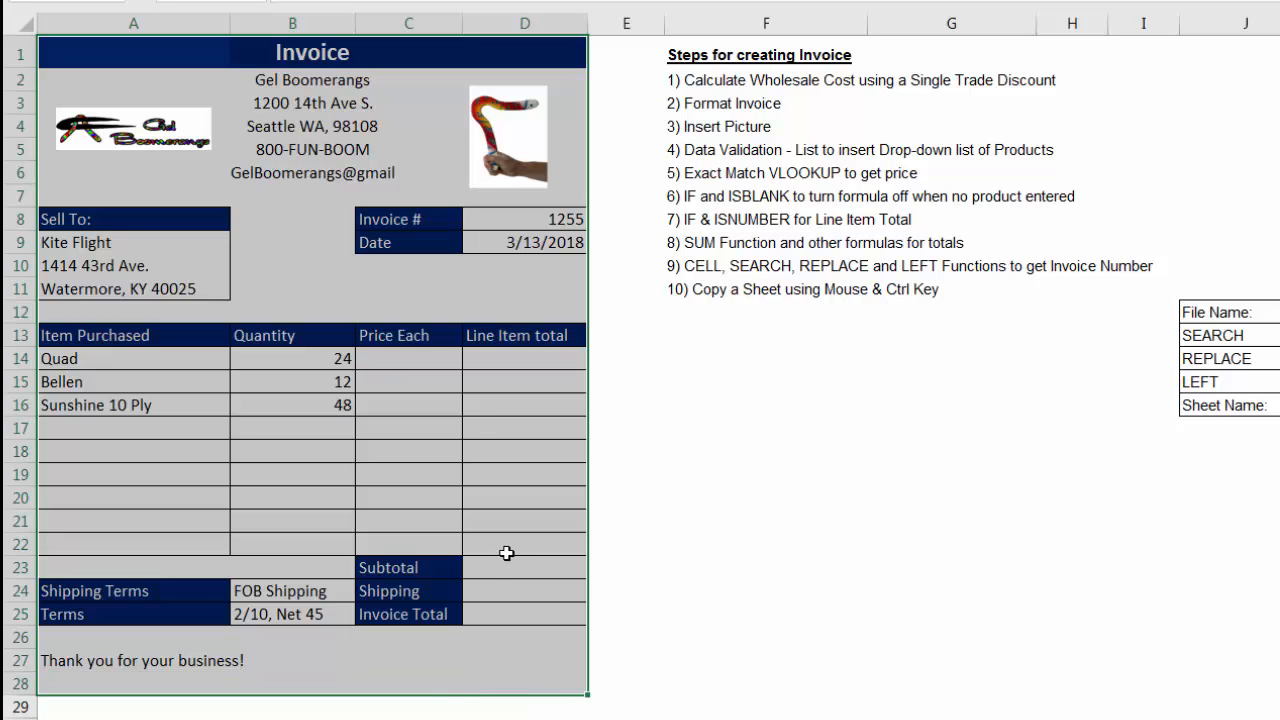
pyautogui.rightClick(464, 402)
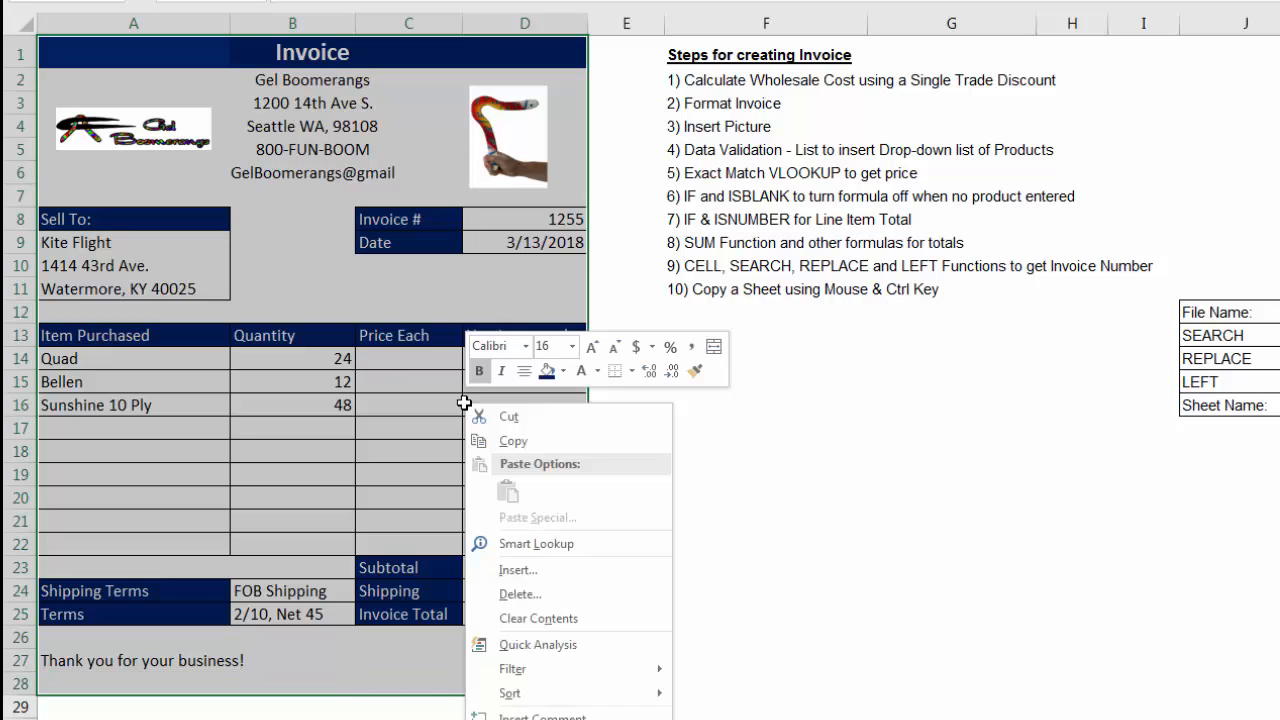
pyautogui.click(631, 371)
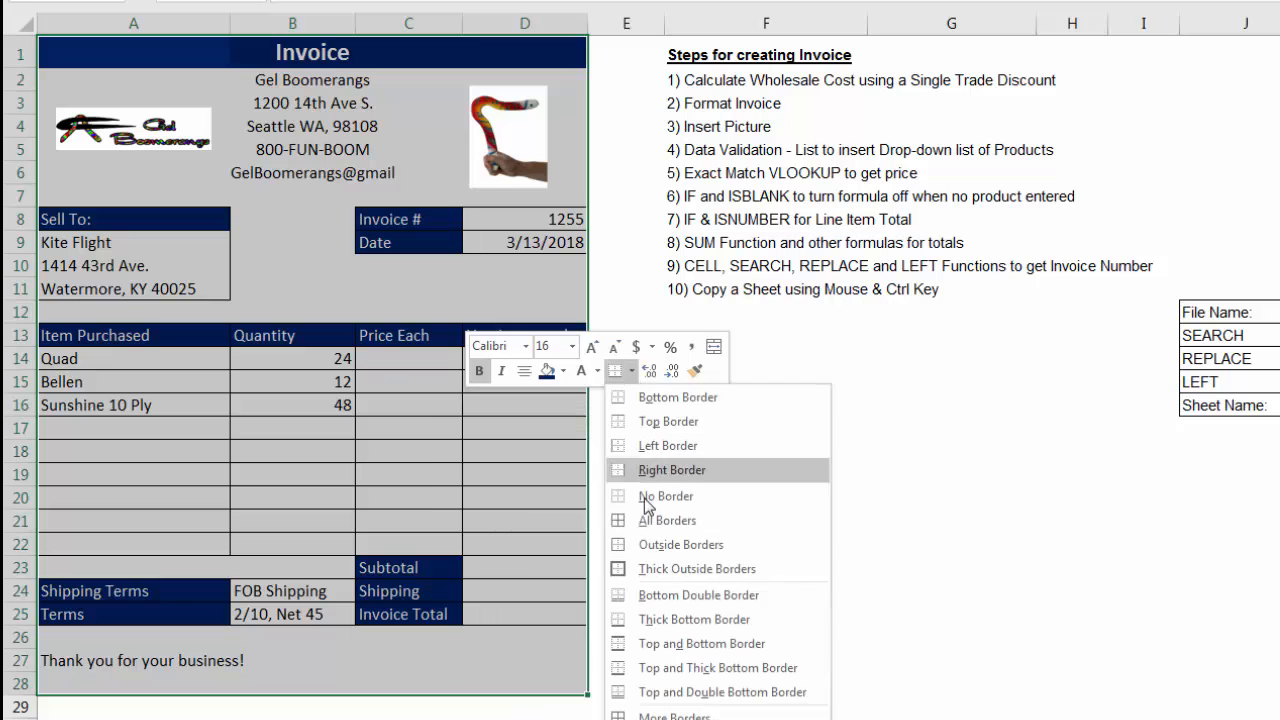
pyautogui.click(668, 569)
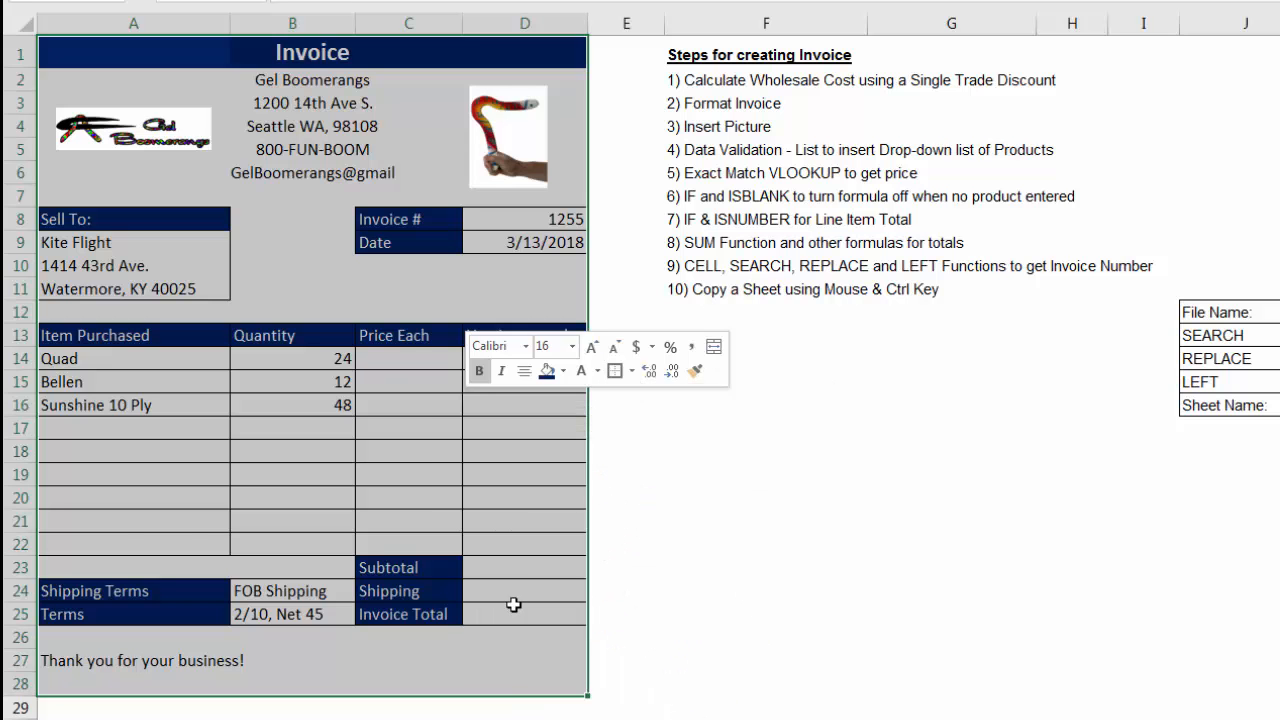
# Center the "Thank you for your business!" line across A27:D27 with Center Across Selection and make it bold
pyautogui.moveTo(66, 663); pyautogui.dragTo(507, 661)
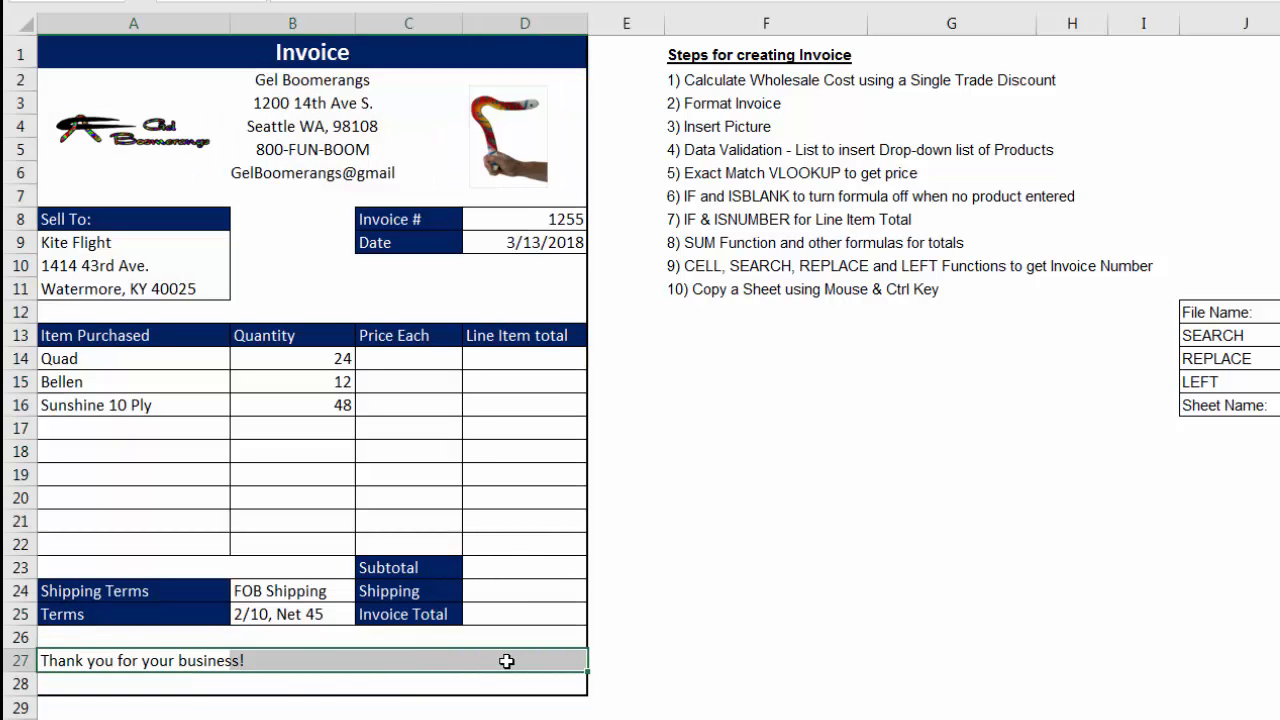
pyautogui.hotkey('ctrl', '1')
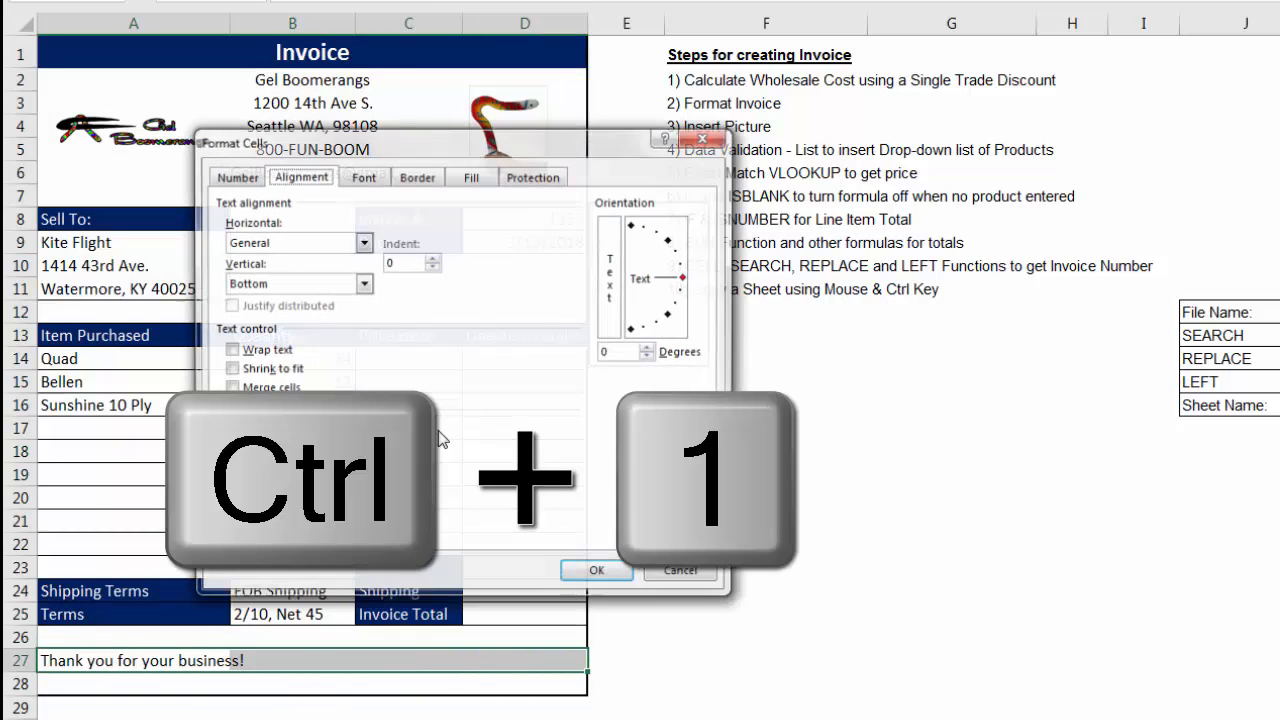
pyautogui.click(362, 242)
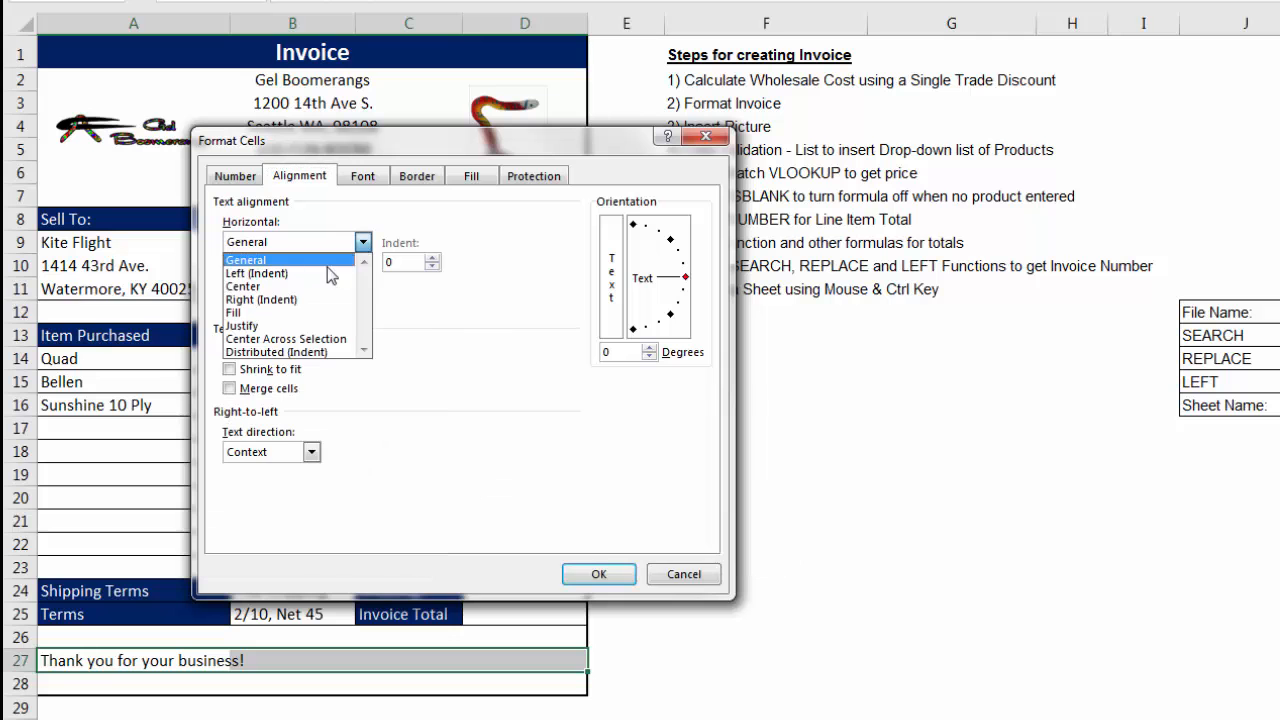
pyautogui.click(316, 340)
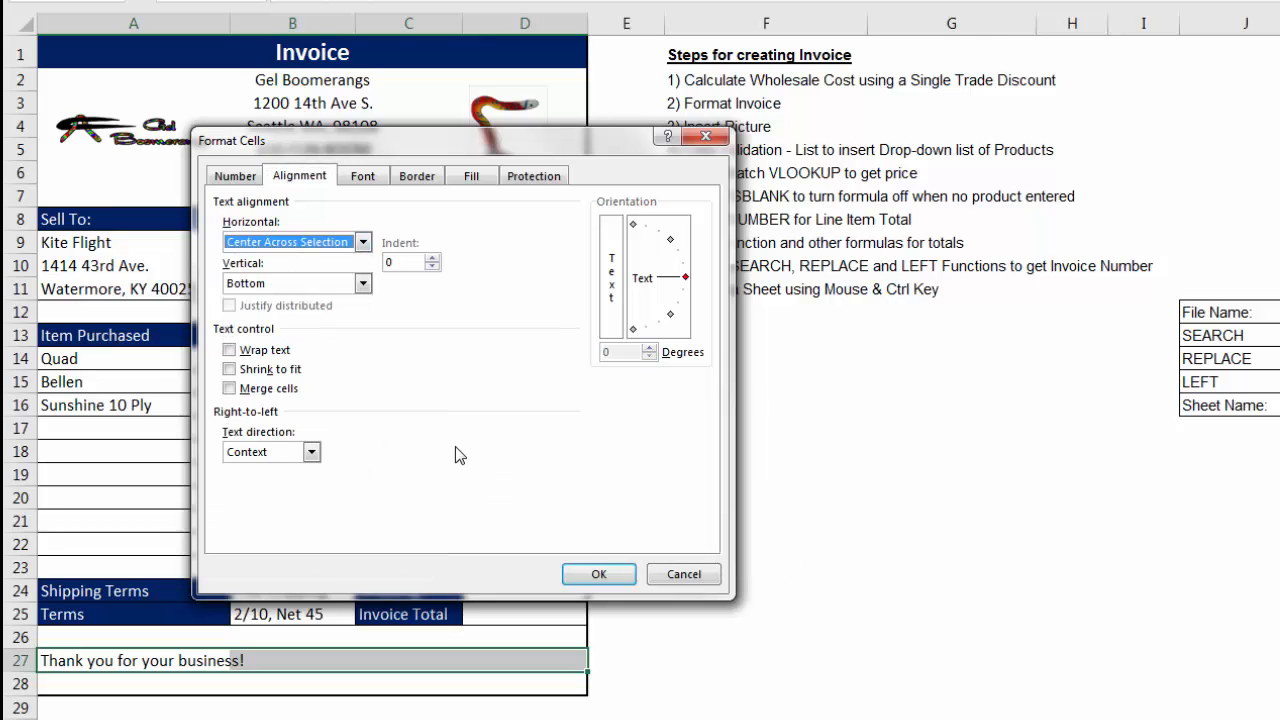
pyautogui.click(580, 578)
pyautogui.hotkey('ctrl', 'b')
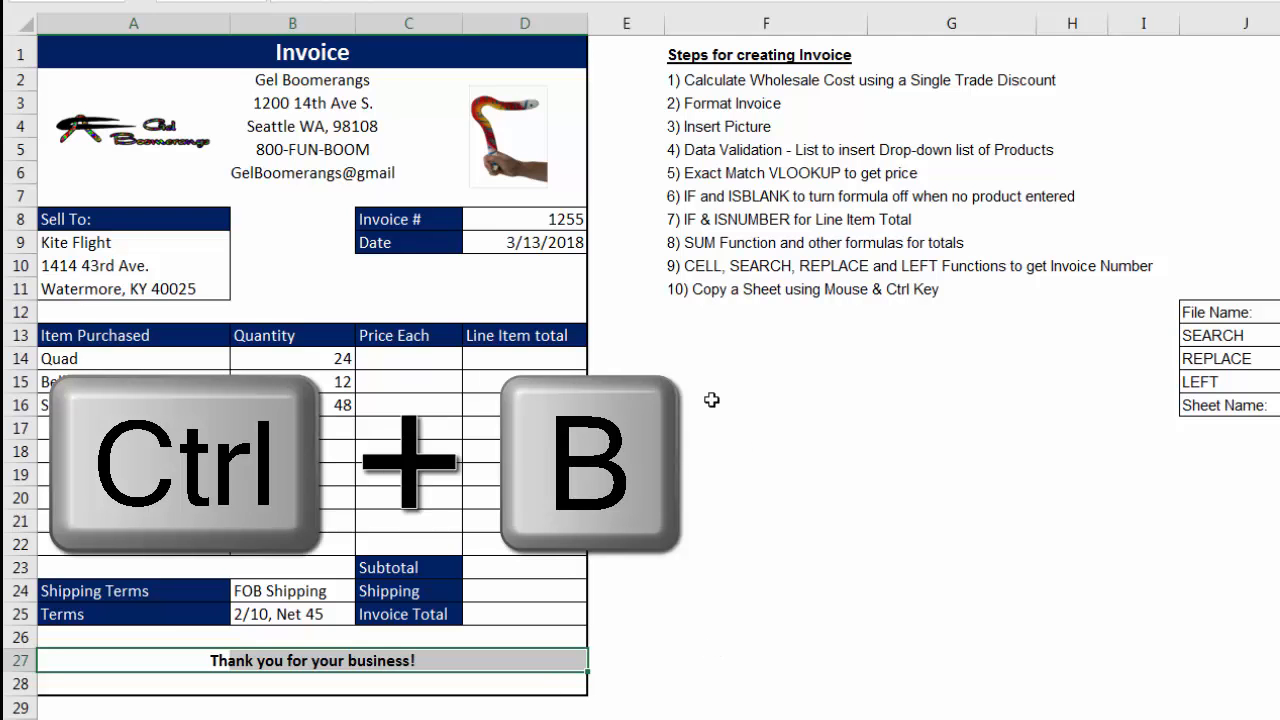
pyautogui.click(746, 430)
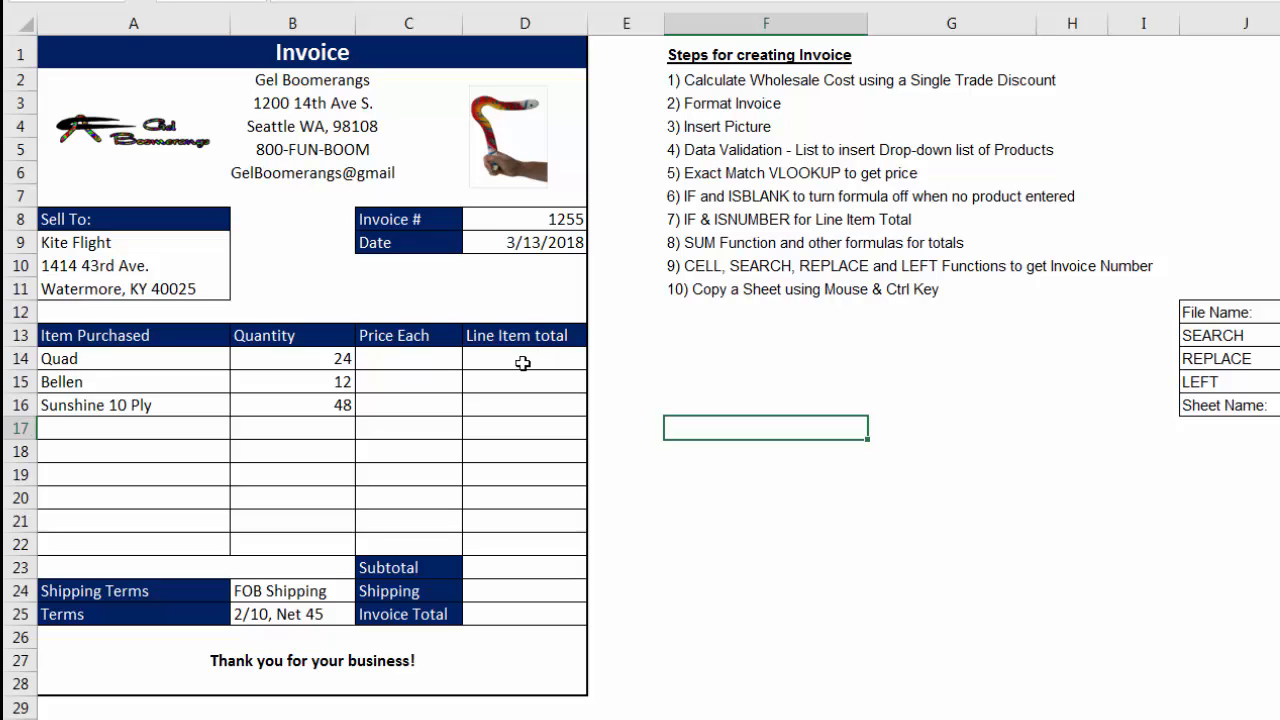
pyautogui.click(786, 635)
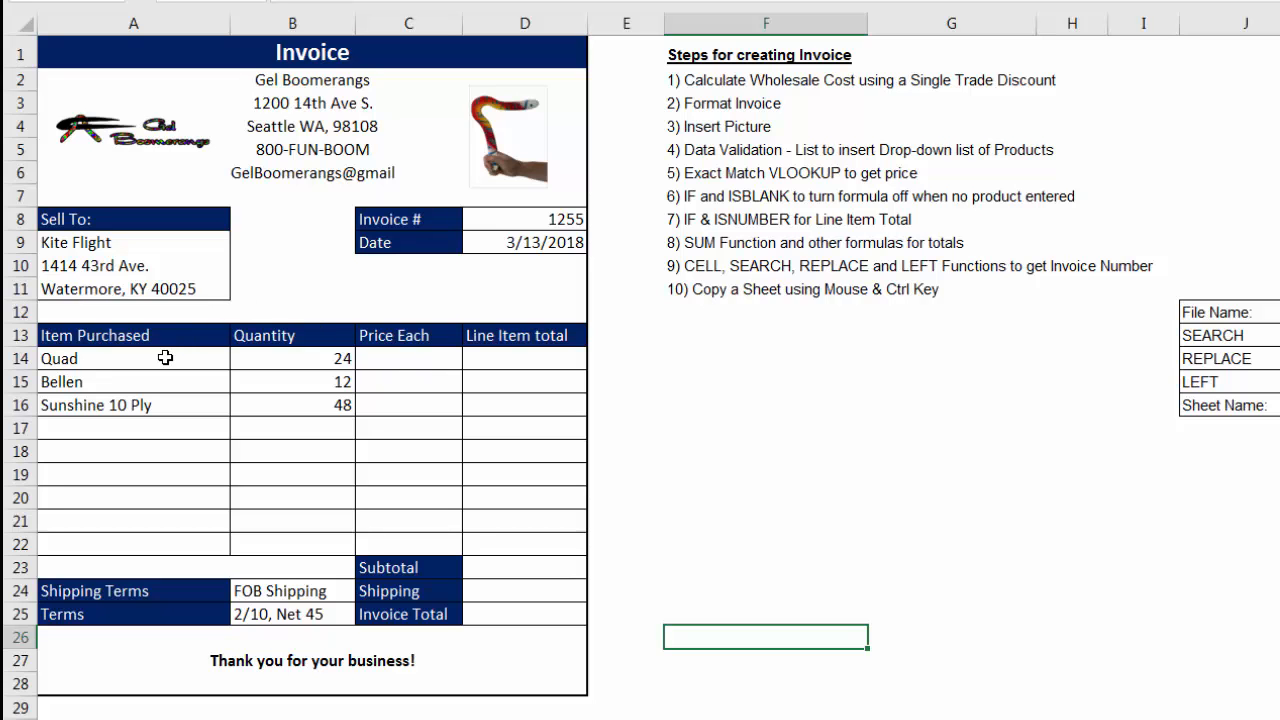
pyautogui.click(400, 364)
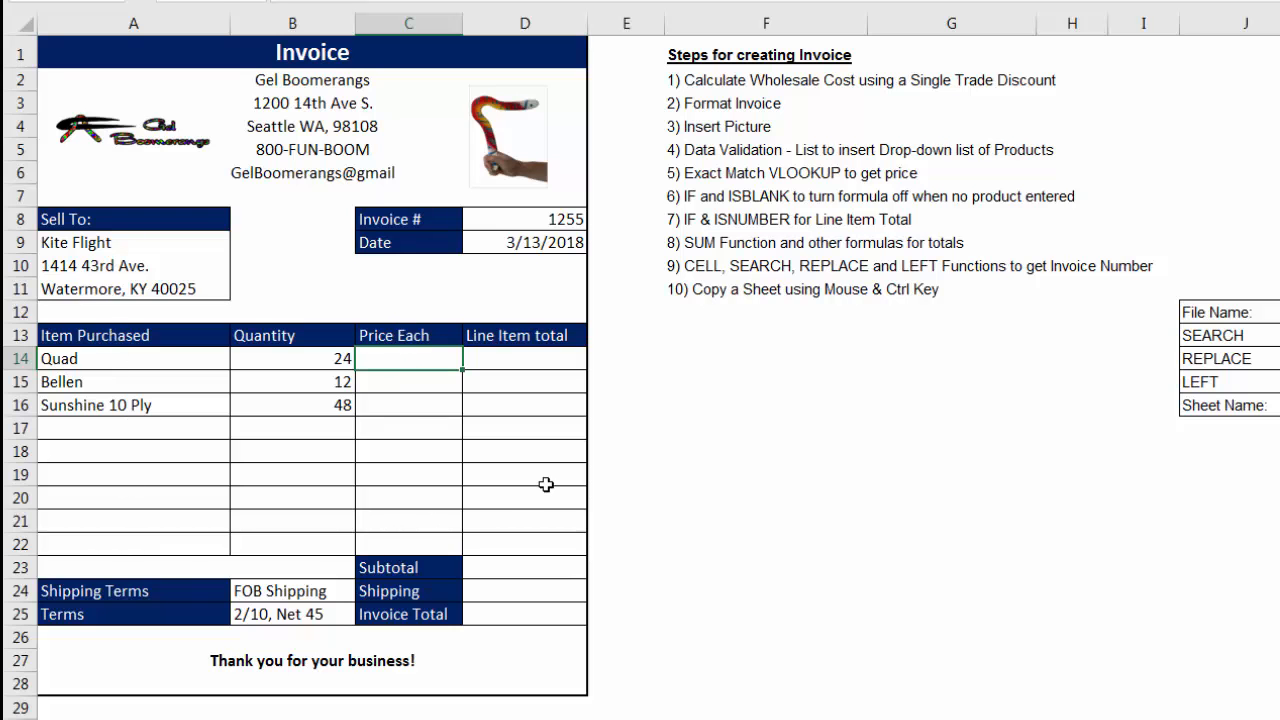
# Calculate the Quad's wholesale cost in B34 from list price and trade discount with the formula =F34*(1-G34)
pyautogui.scroll(-5, 545, 487)
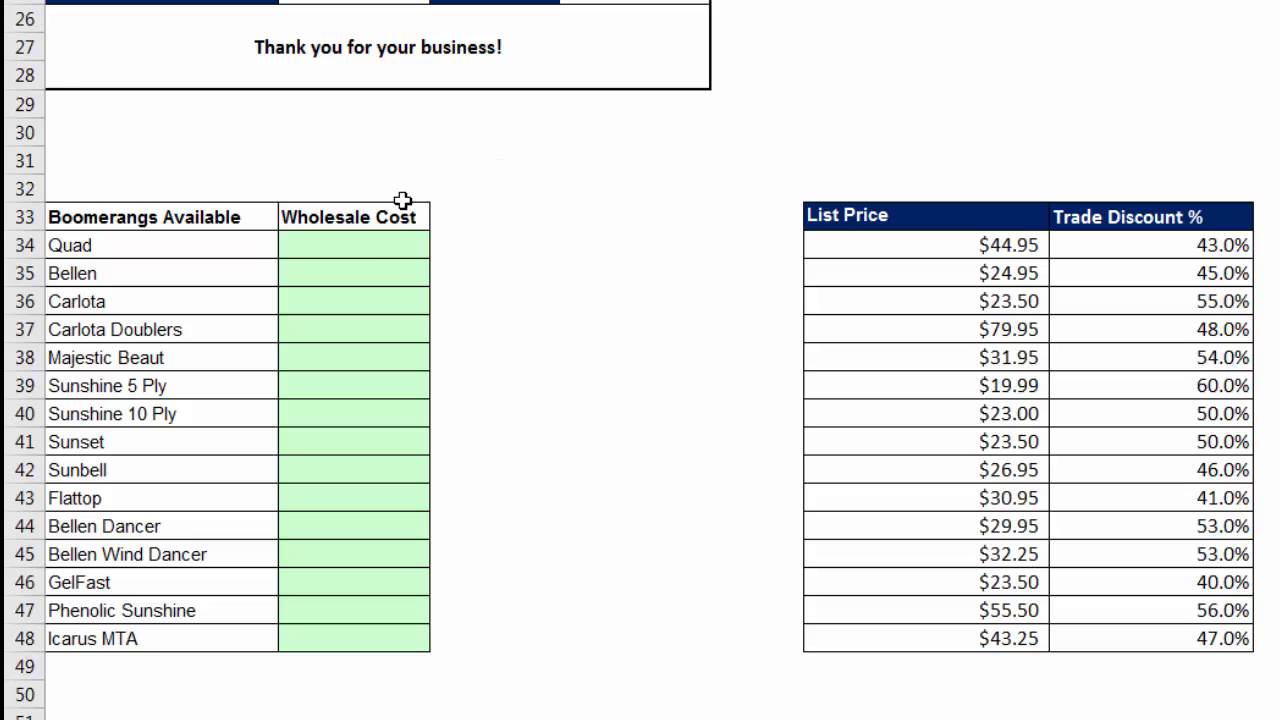
pyautogui.click(378, 251)
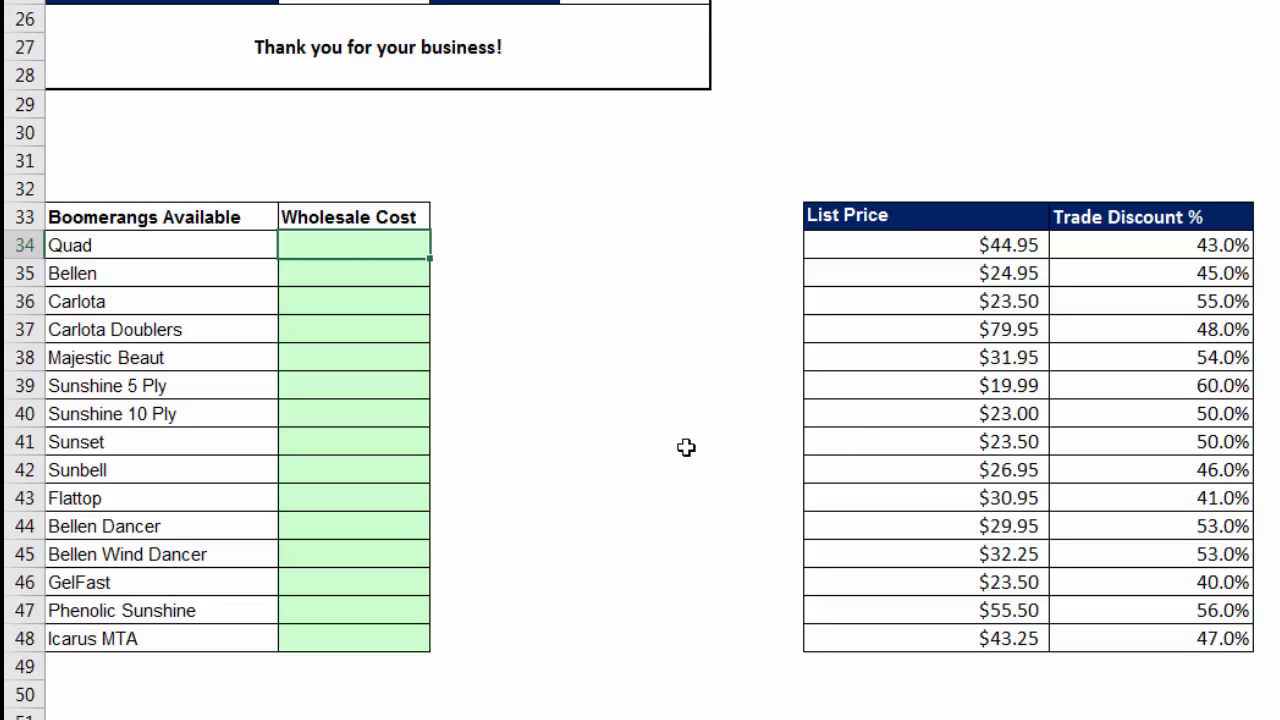
pyautogui.click(864, 241)
pyautogui.write('*')
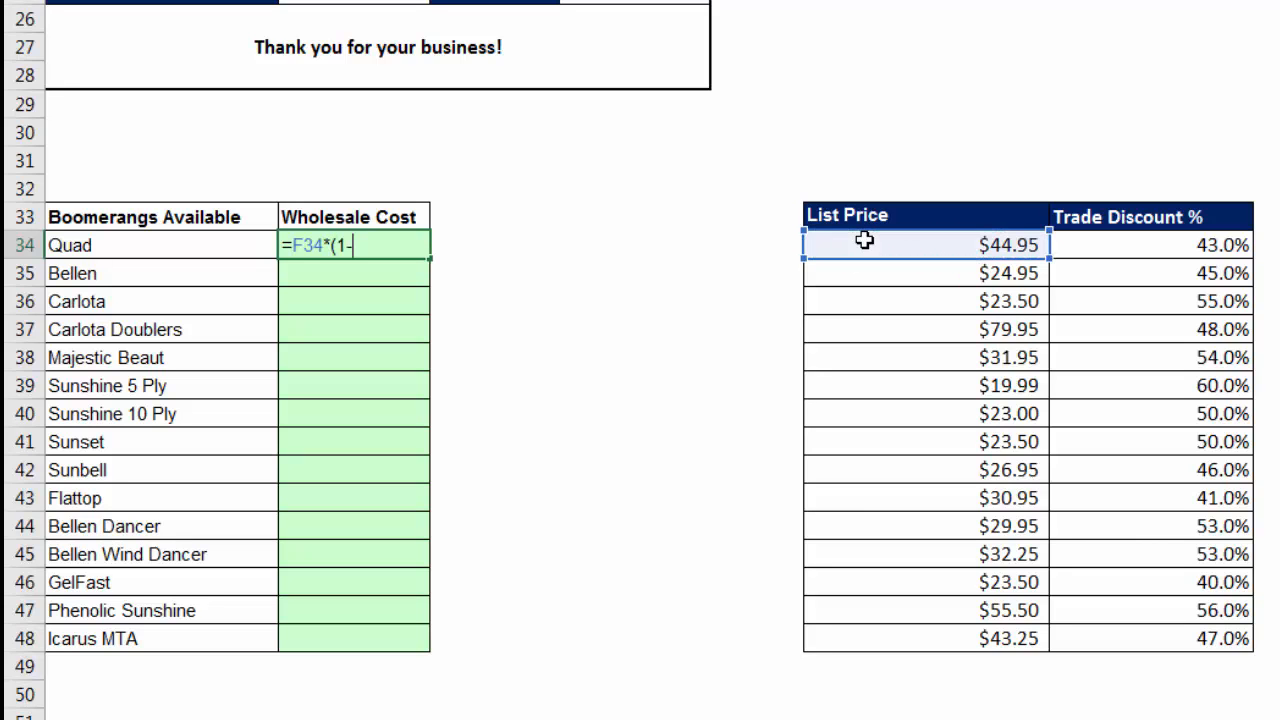
pyautogui.click(1125, 241)
pyautogui.write(')')
pyautogui.hotkey('ctrl', 'Return')
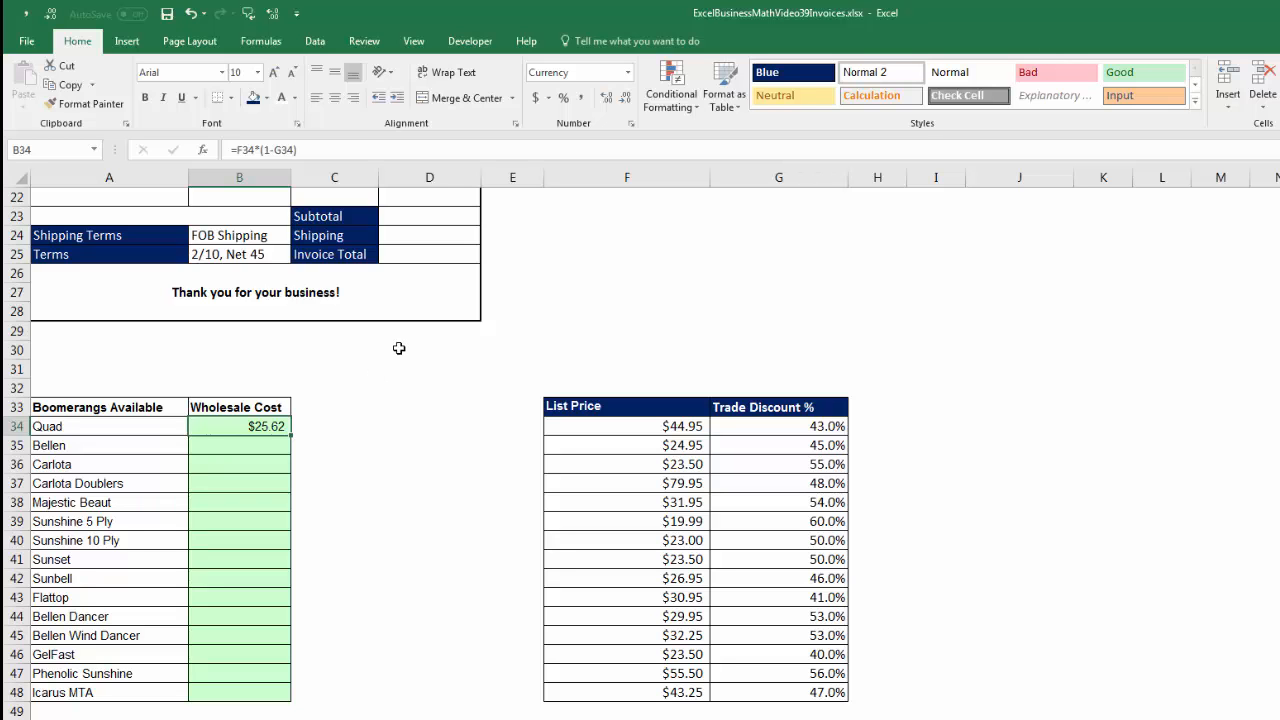
# Change the number format of the Quad's wholesale cost in B34 to General
pyautogui.click(627, 72)
pyautogui.click(621, 105)
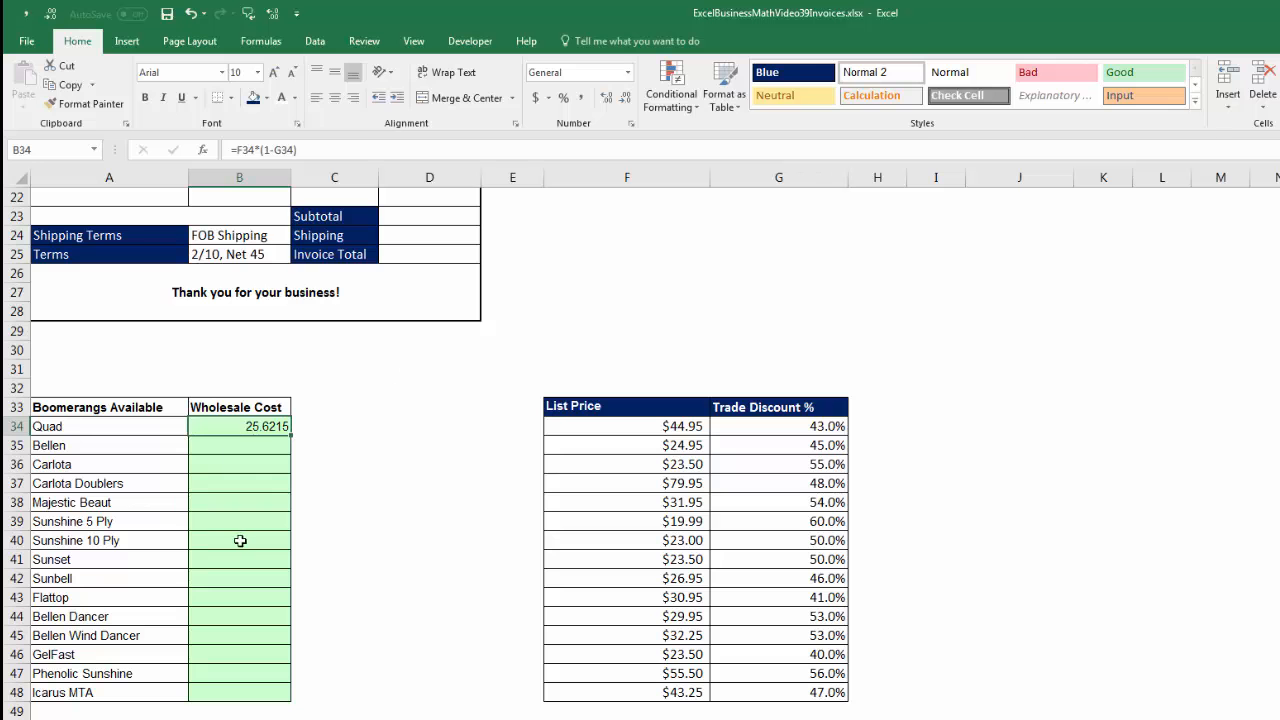
pyautogui.scroll(5, 240, 540)
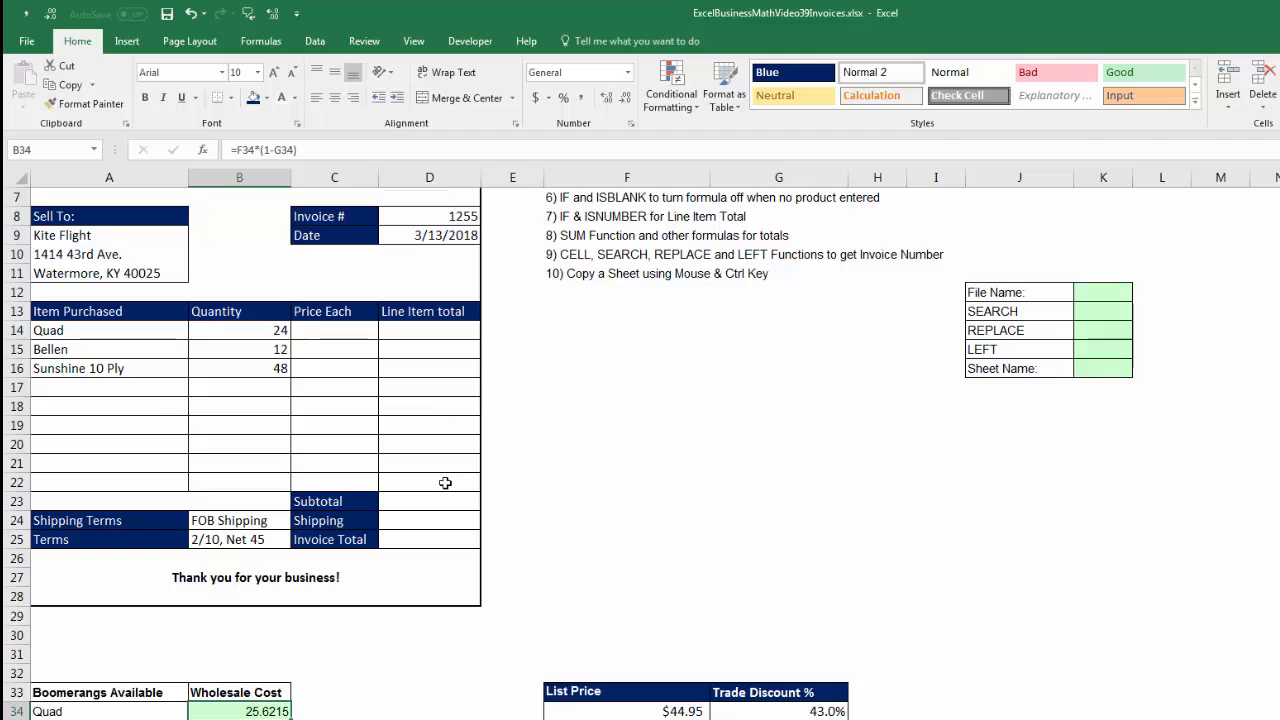
# Wrap the B34 formula in ROUND with 2 decimal digits, giving =ROUND(F34*(1-G34),2)
pyautogui.scroll(-3, 443, 495)
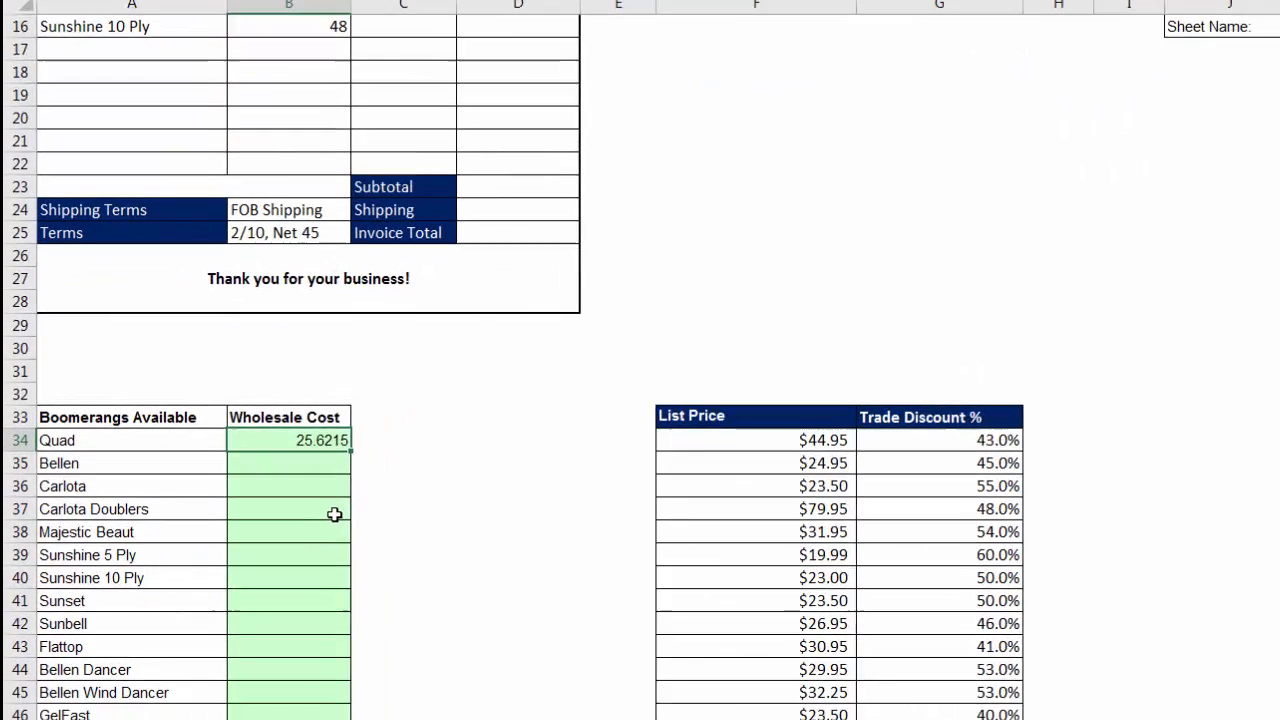
pyautogui.doubleClick(205, 541)
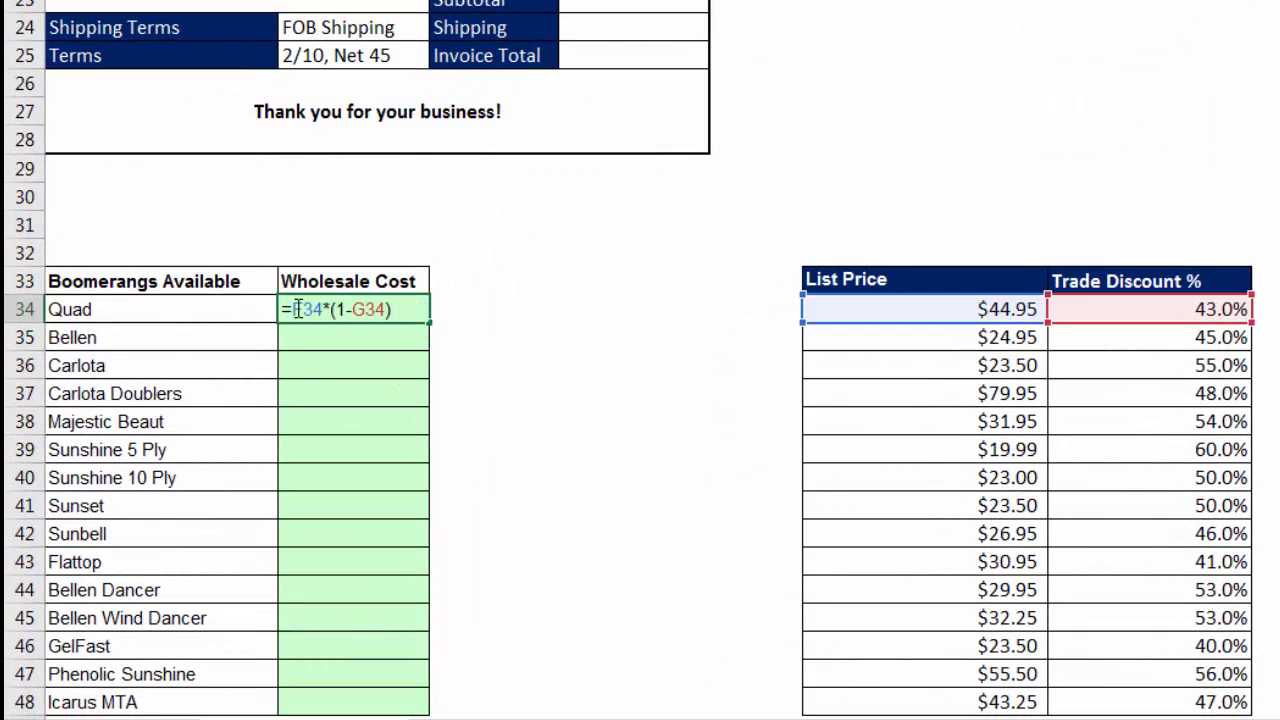
pyautogui.write('round')
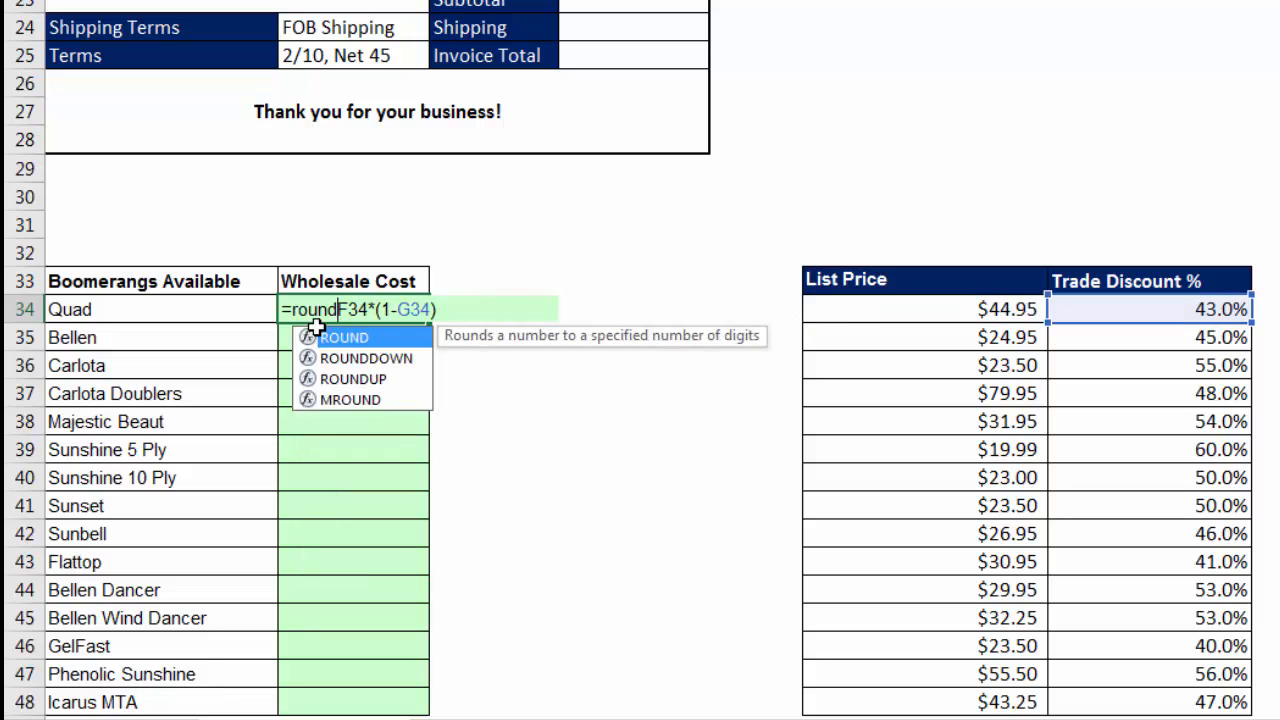
pyautogui.press('Tab')
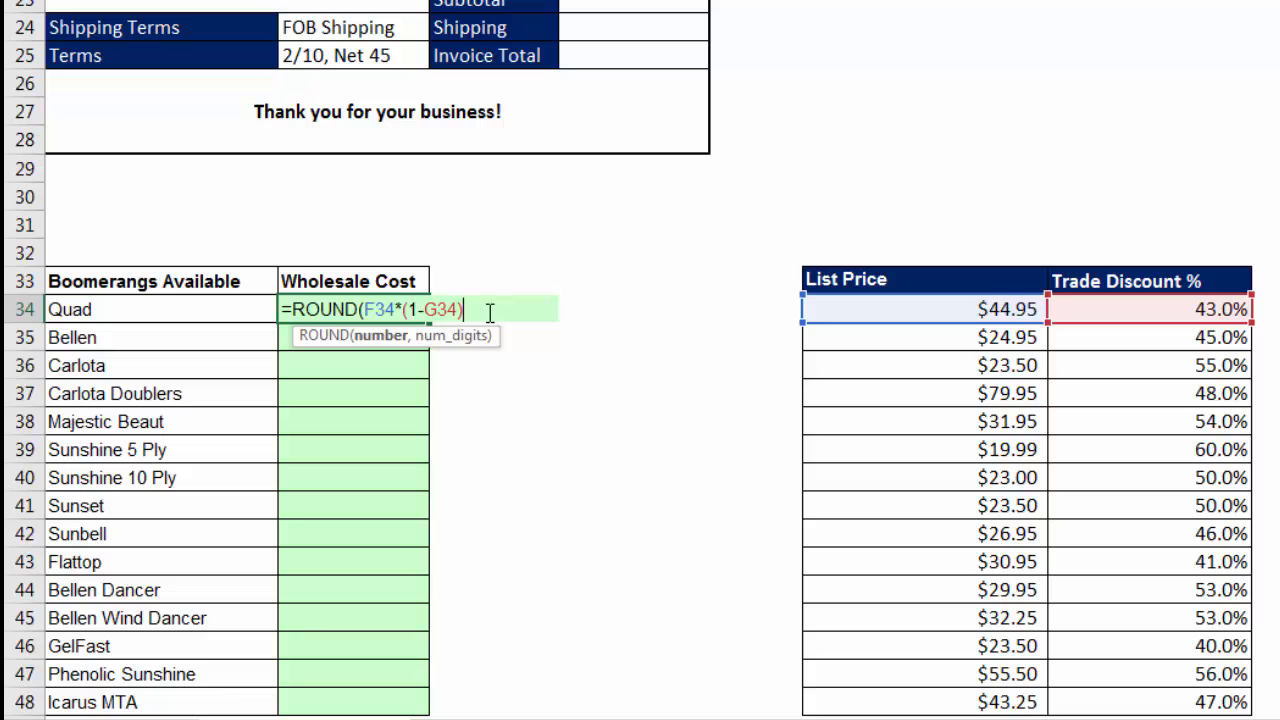
pyautogui.write(',2')
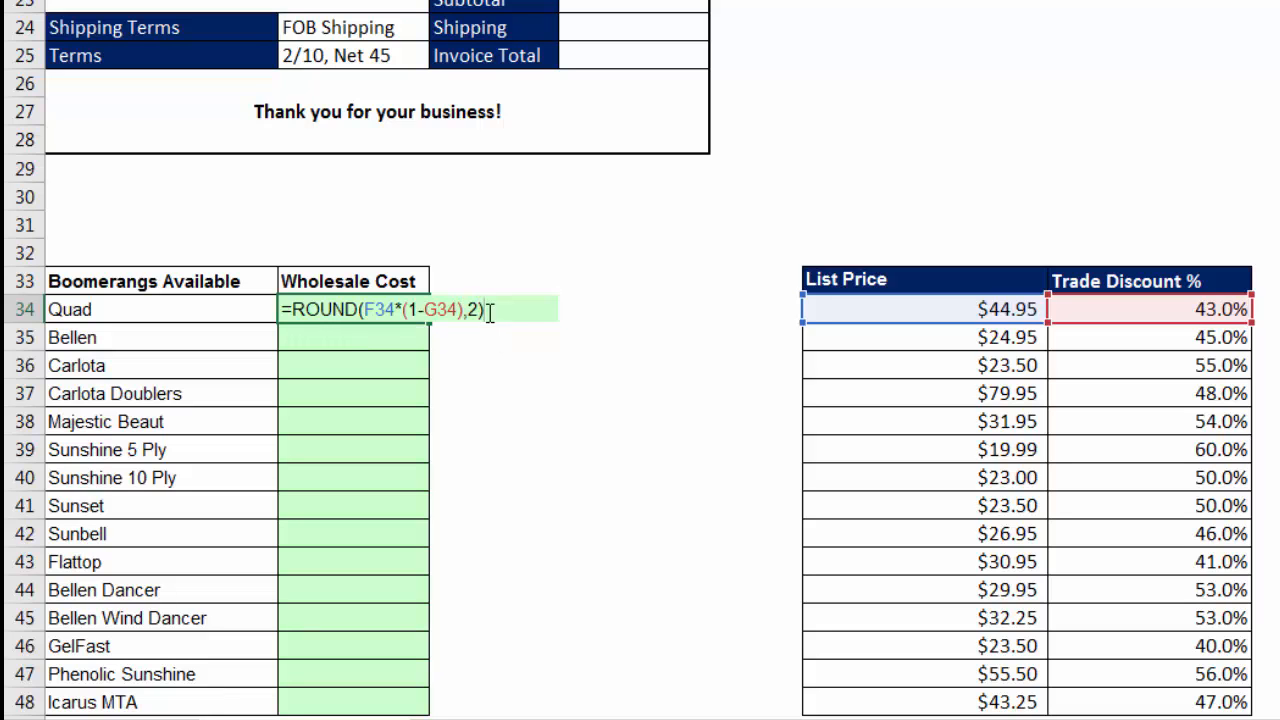
pyautogui.hotkey('ctrl', 'Return')
# Copy the rounded wholesale cost formula down from B34 to B48 and check the cell references in the last row
pyautogui.scroll(-1, 490, 313)
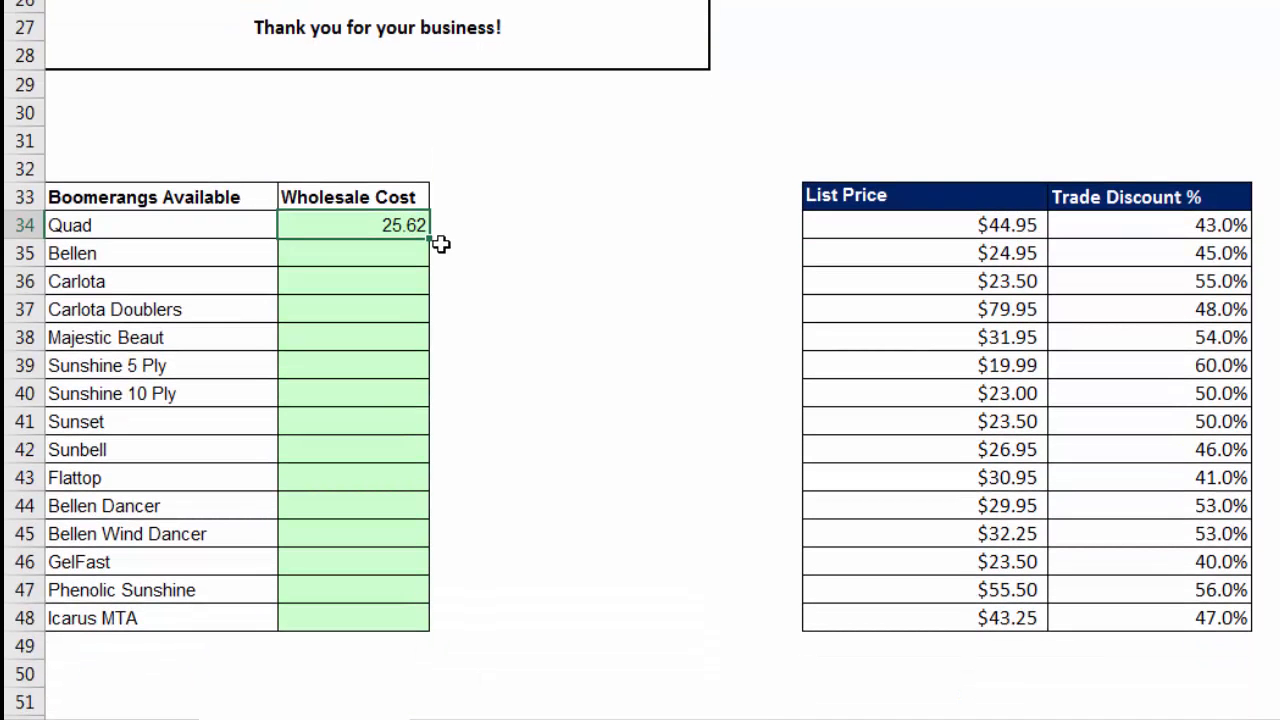
pyautogui.moveTo(430, 238); pyautogui.dragTo(414, 625)
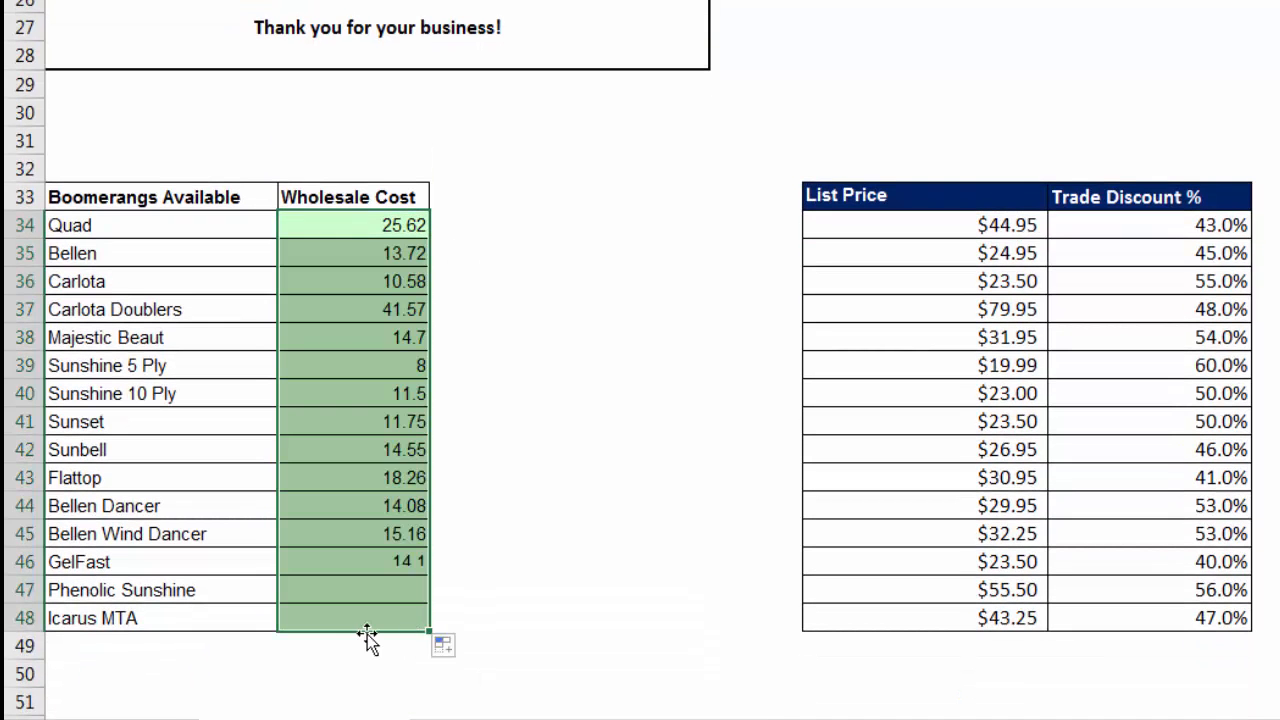
pyautogui.click(362, 618)
pyautogui.press('F2')
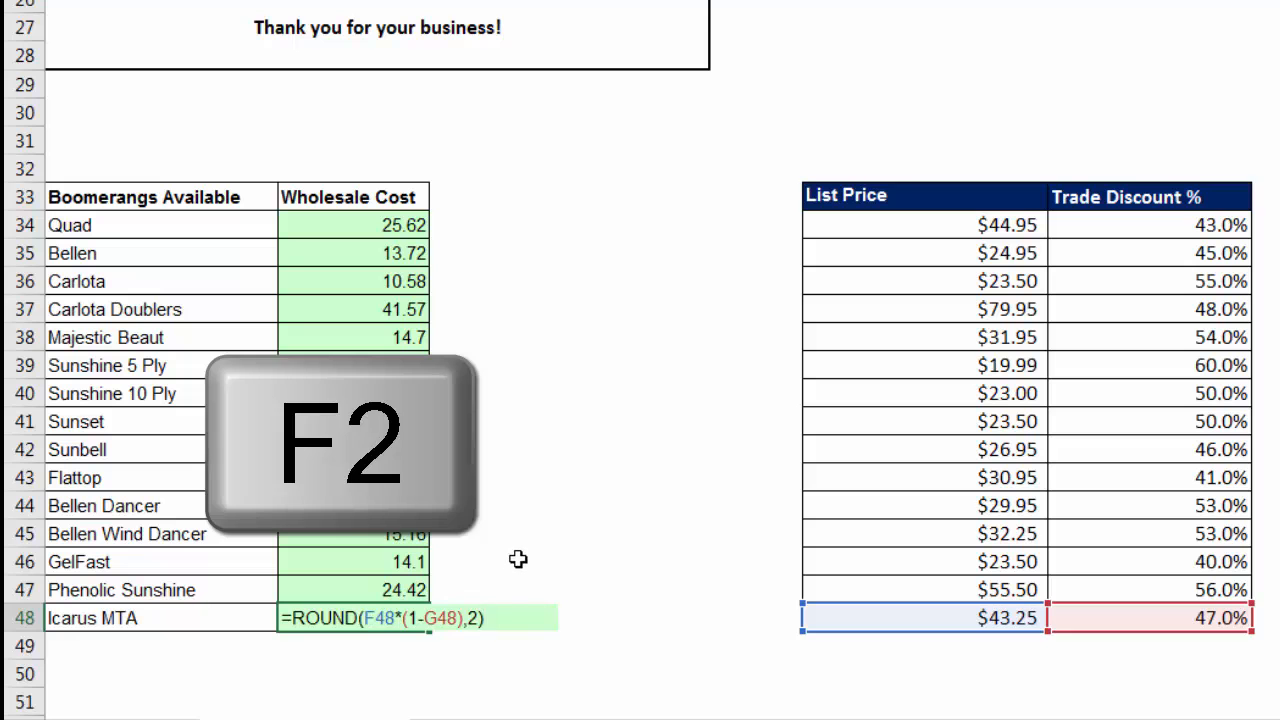
pyautogui.press('Escape')
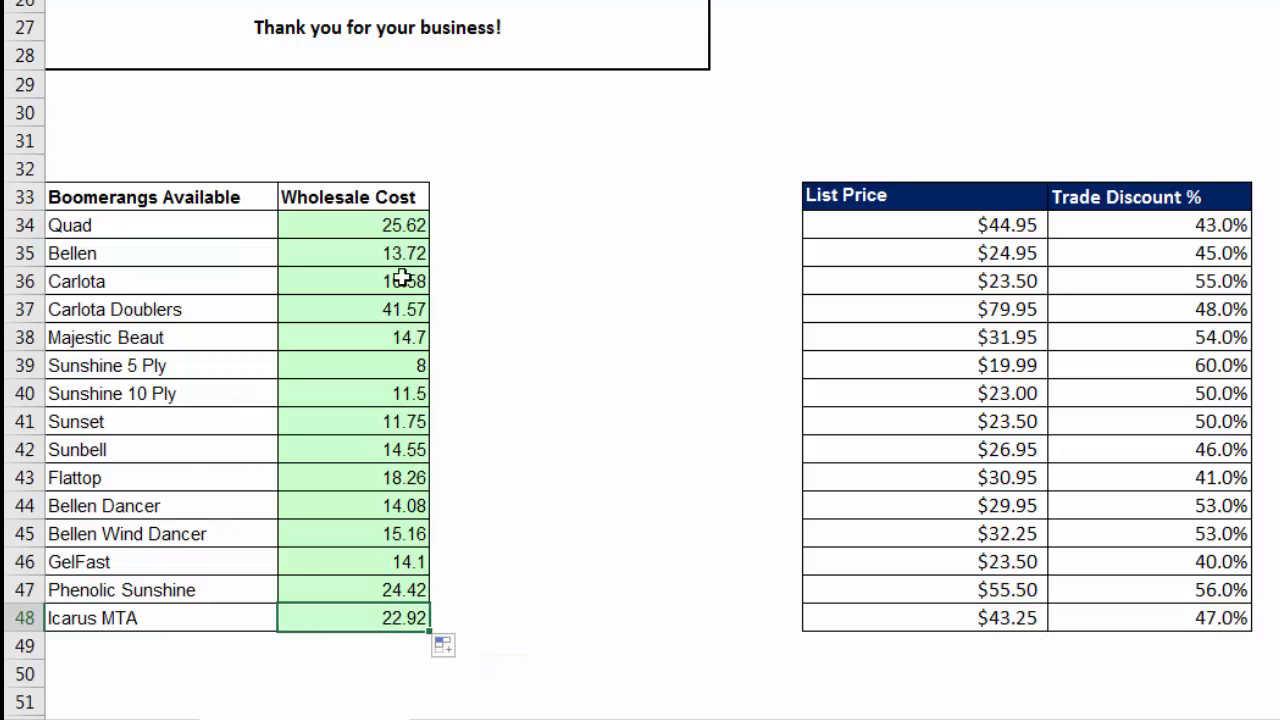
# Compare the product names and wholesale costs in A34:B48 with the invoice's Item Purchased and Price Each columns
pyautogui.click(174, 223)
pyautogui.moveTo(174, 223); pyautogui.dragTo(206, 609)
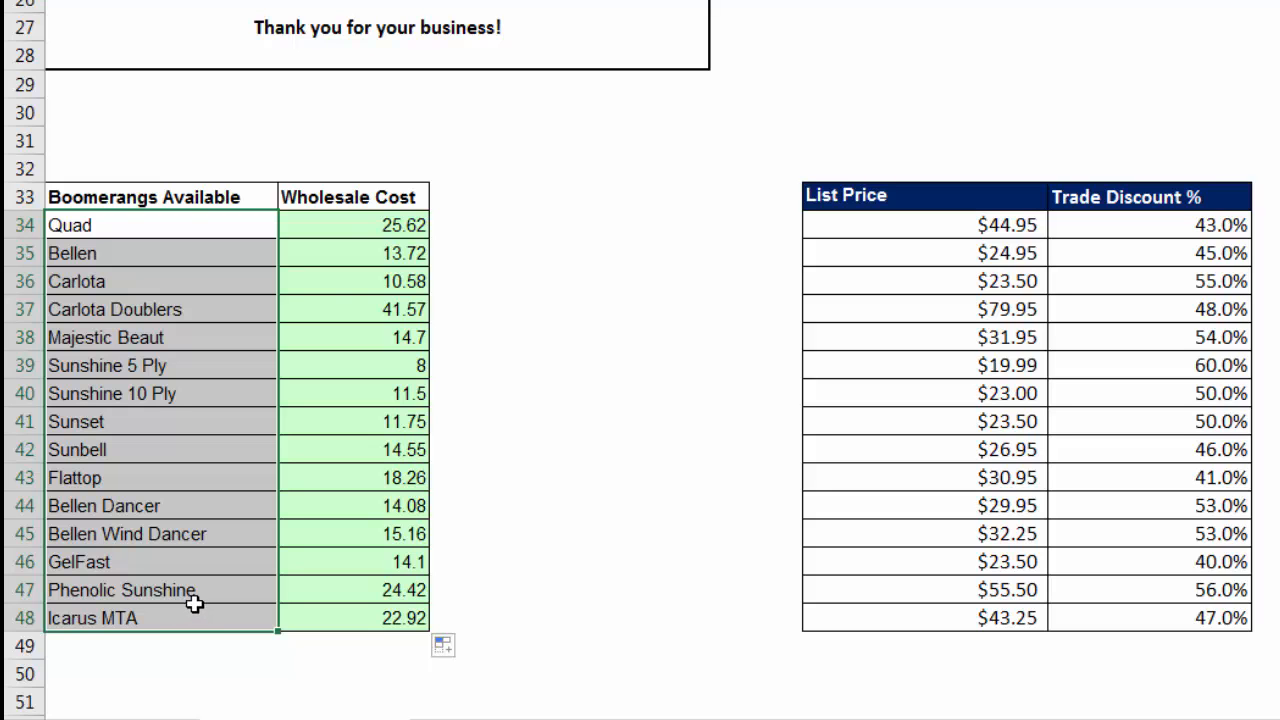
pyautogui.click(344, 232)
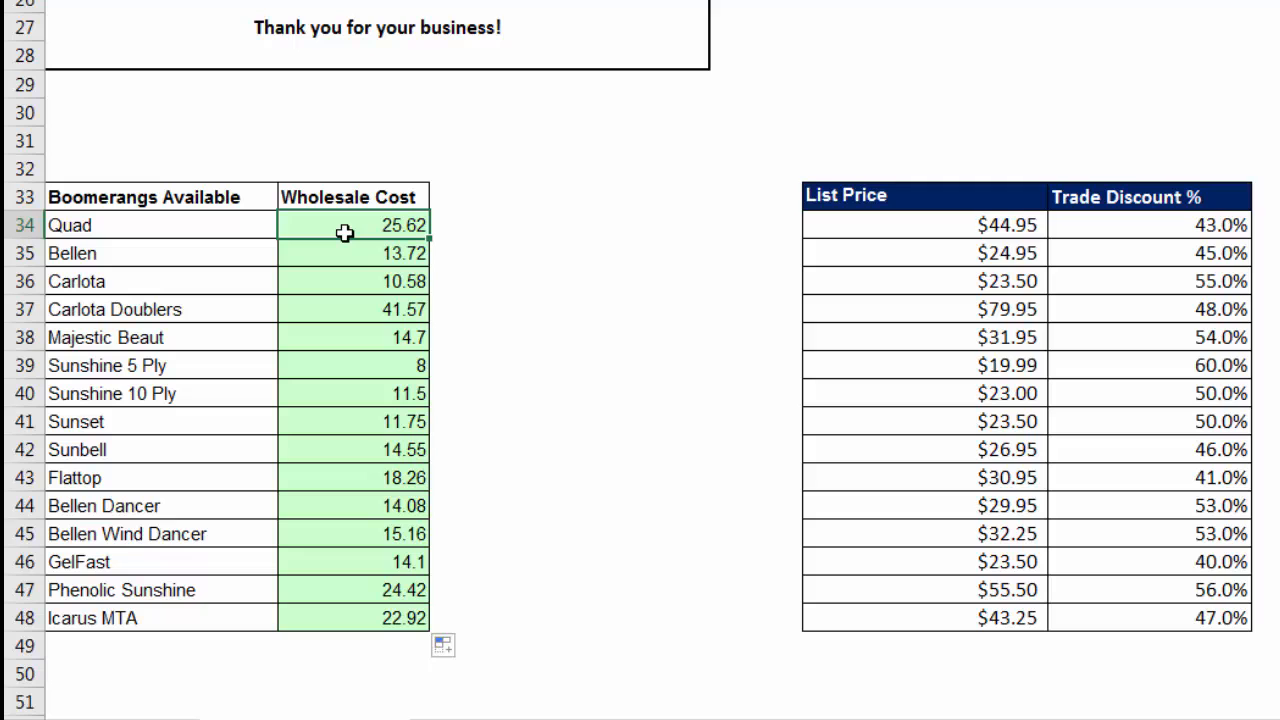
pyautogui.scroll(4, 344, 232)
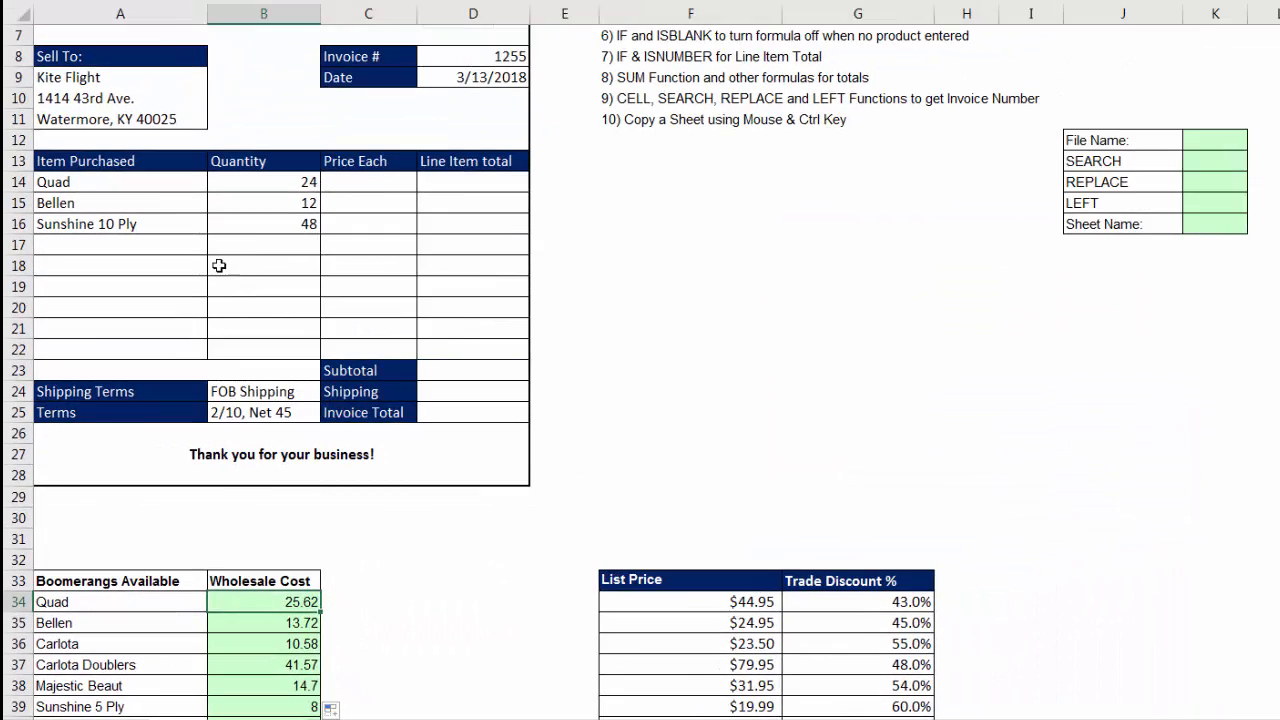
pyautogui.click(359, 187)
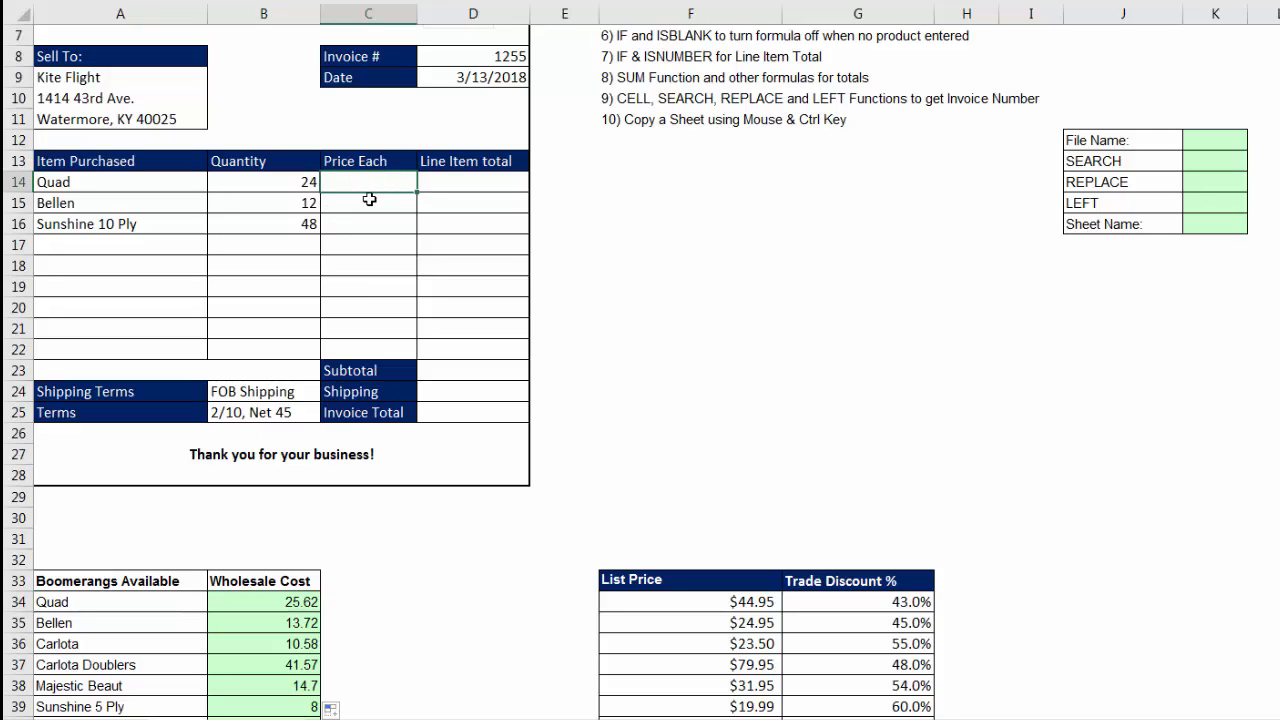
pyautogui.click(170, 185)
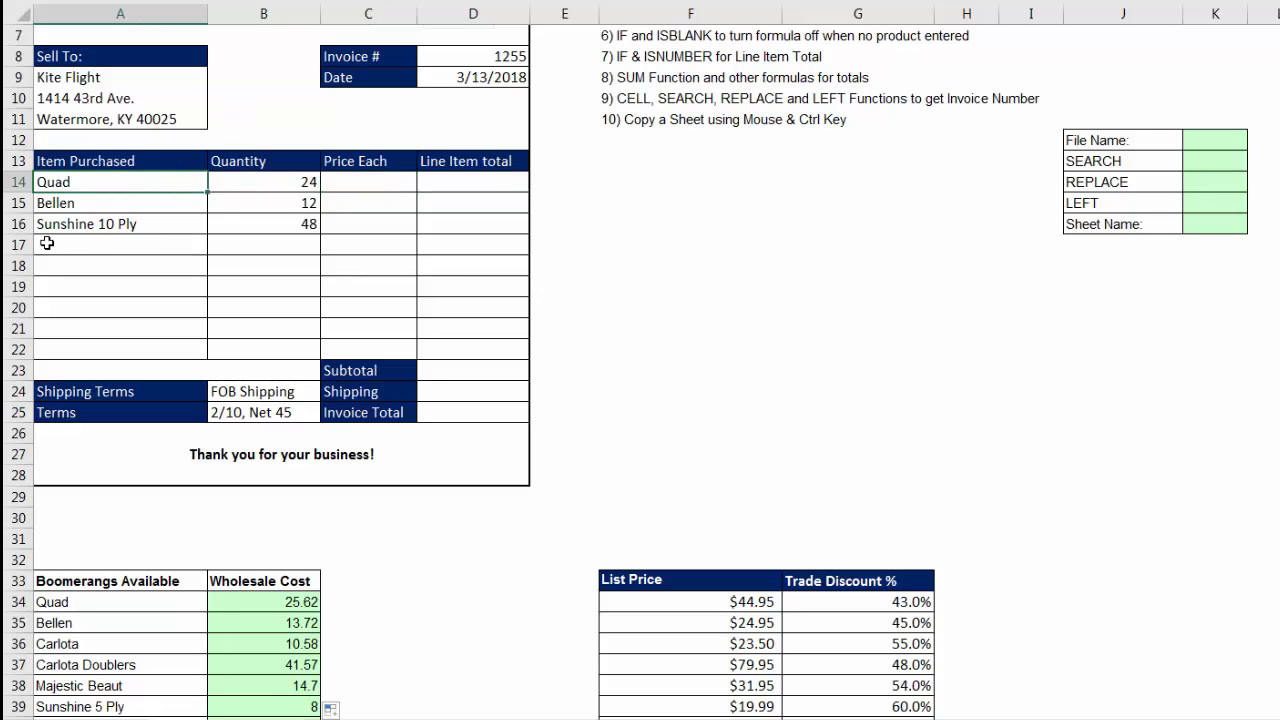
pyautogui.click(148, 229)
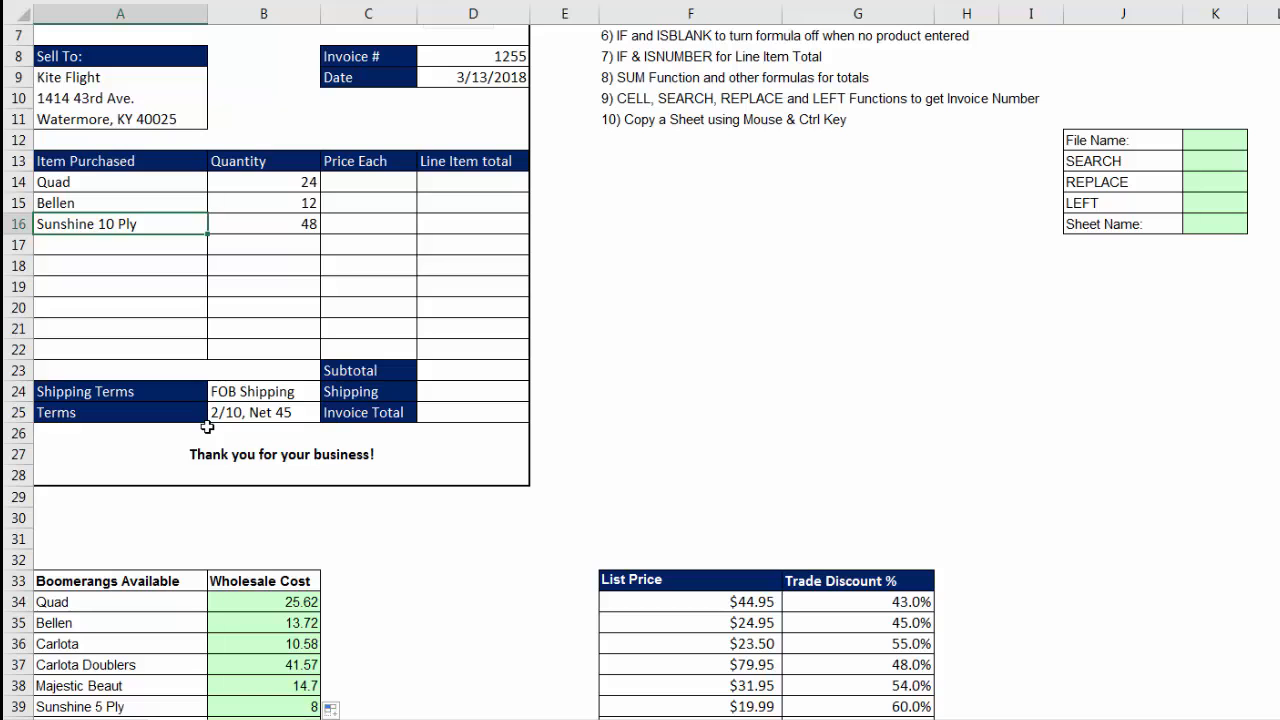
pyautogui.click(347, 180)
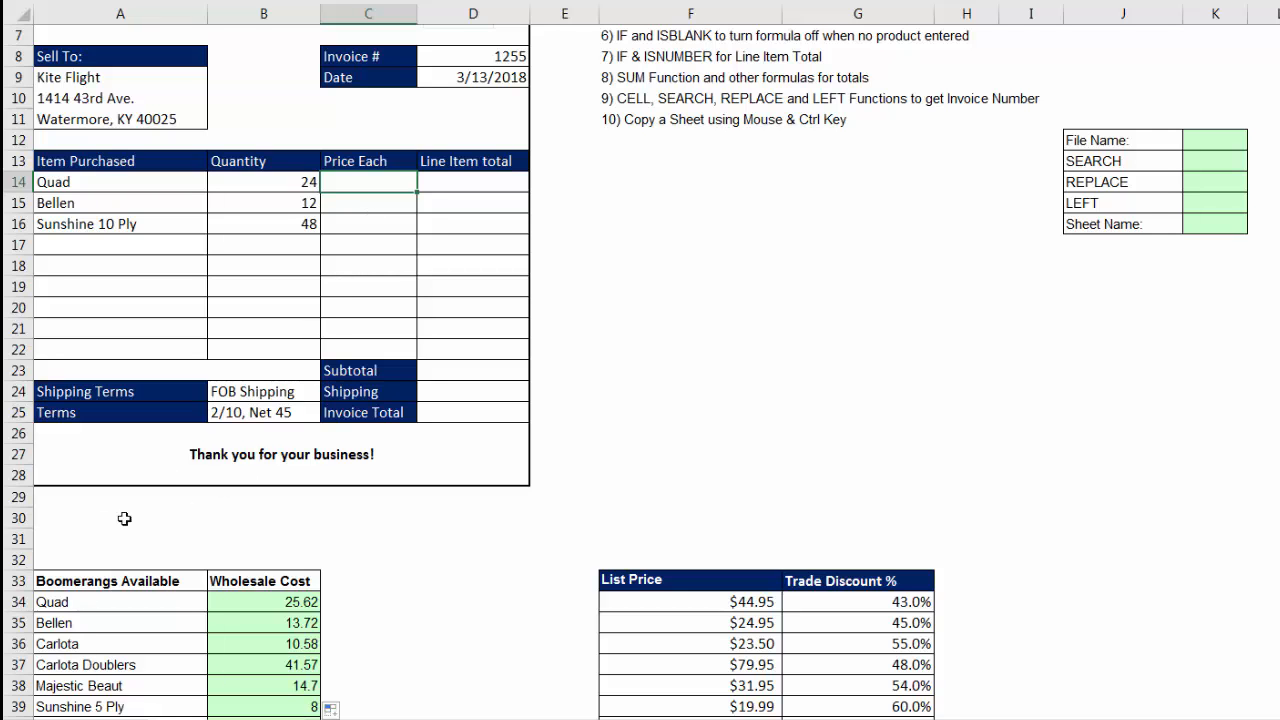
pyautogui.scroll(-4, 176, 628)
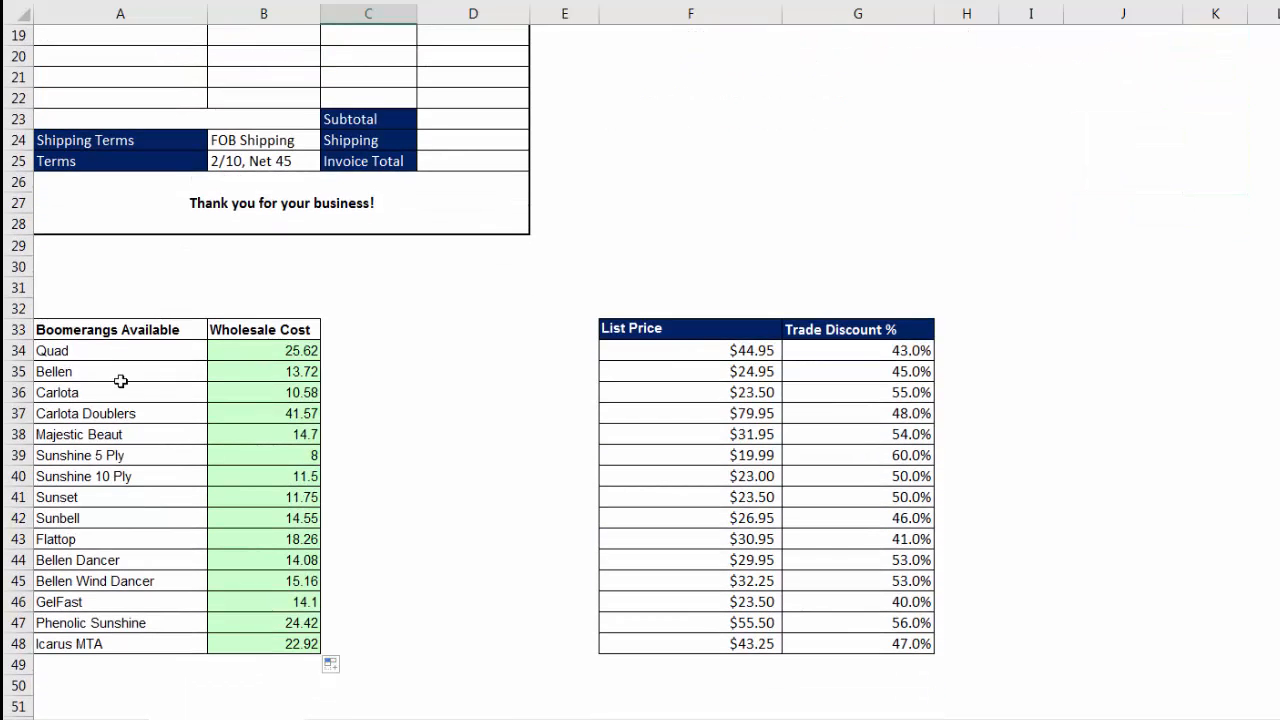
# Start a data validation rule for the Item Purchased cells A14:A22 that allows a List
pyautogui.scroll(5, 119, 425)
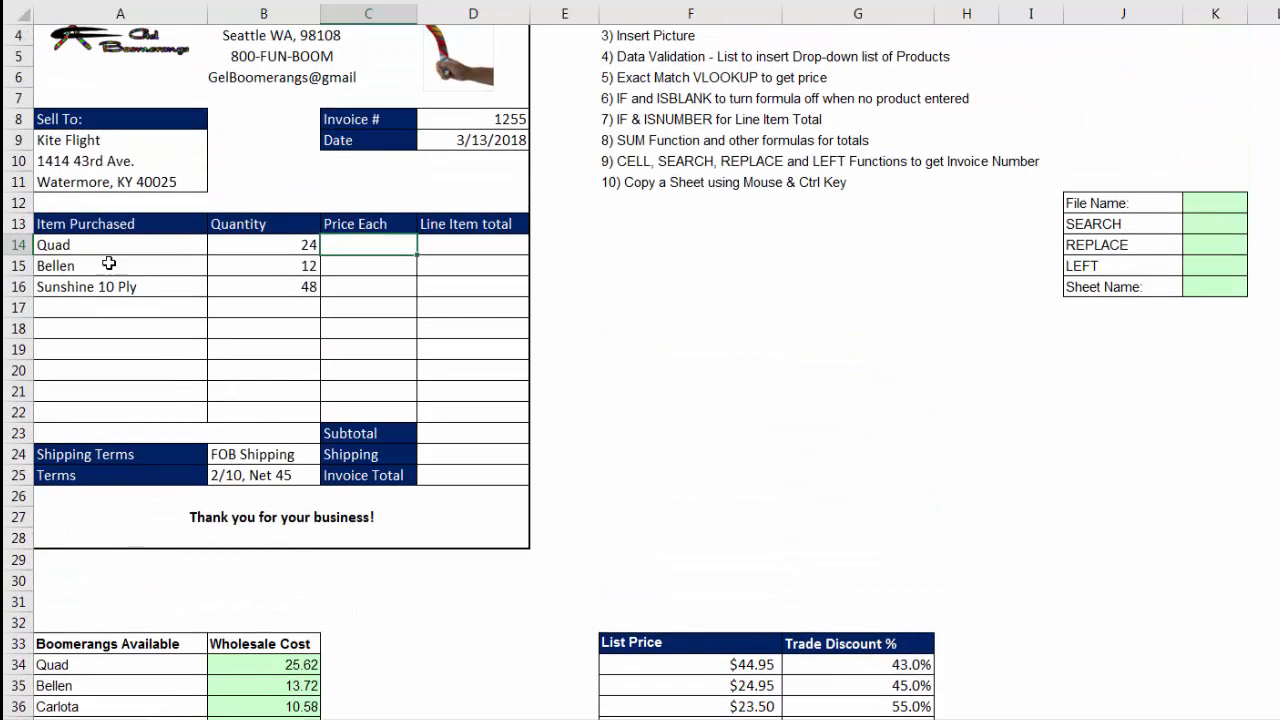
pyautogui.moveTo(132, 245); pyautogui.dragTo(166, 412)
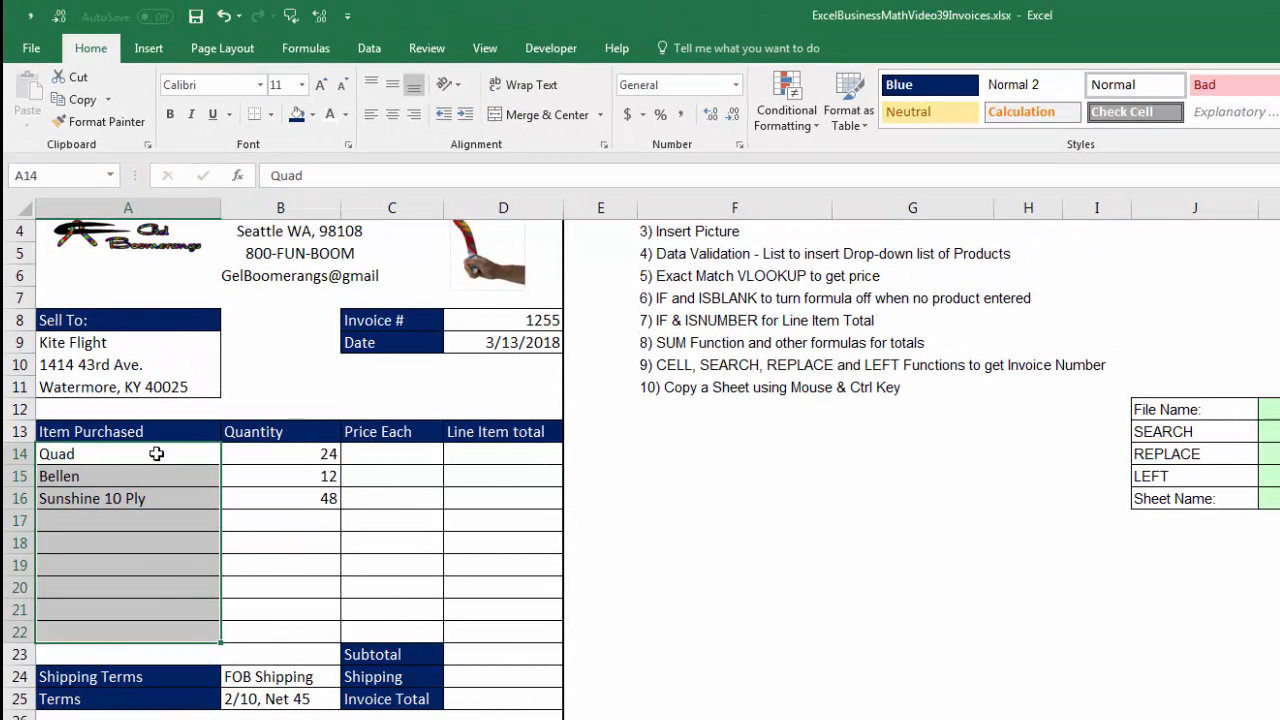
pyautogui.click(370, 52)
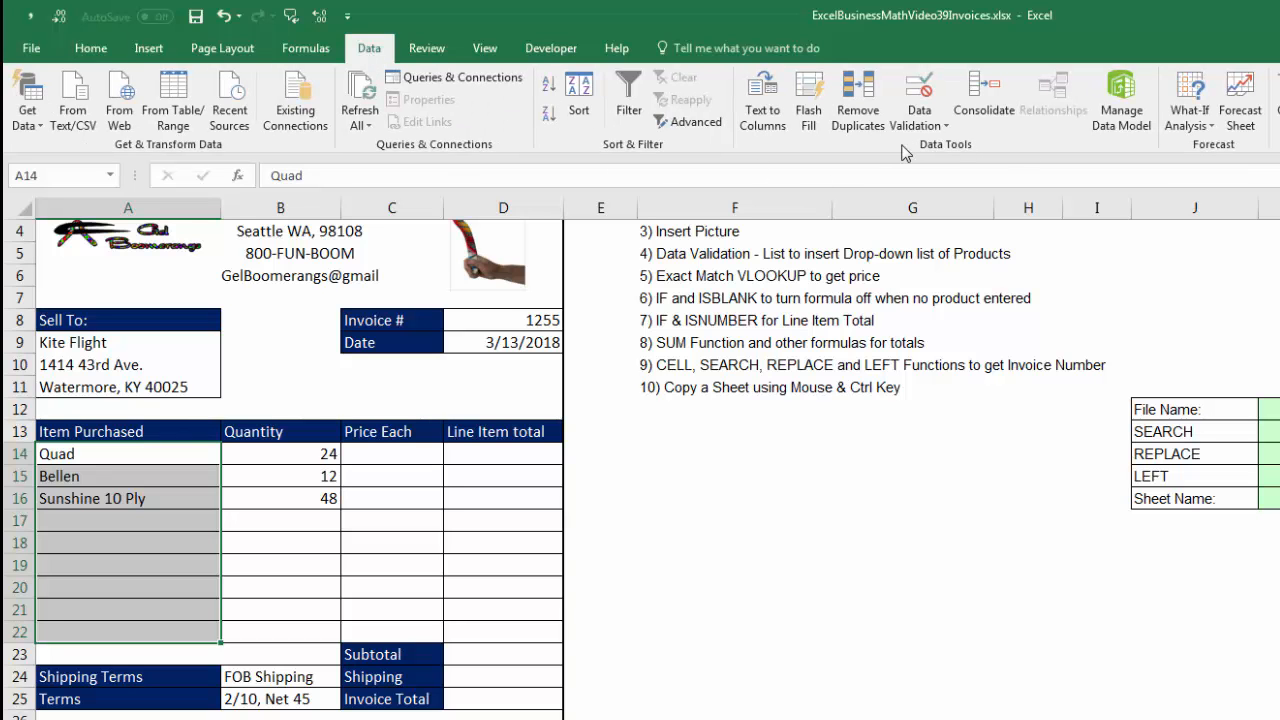
pyautogui.click(927, 90)
pyautogui.moveTo(514, 400); pyautogui.dragTo(637, 419)
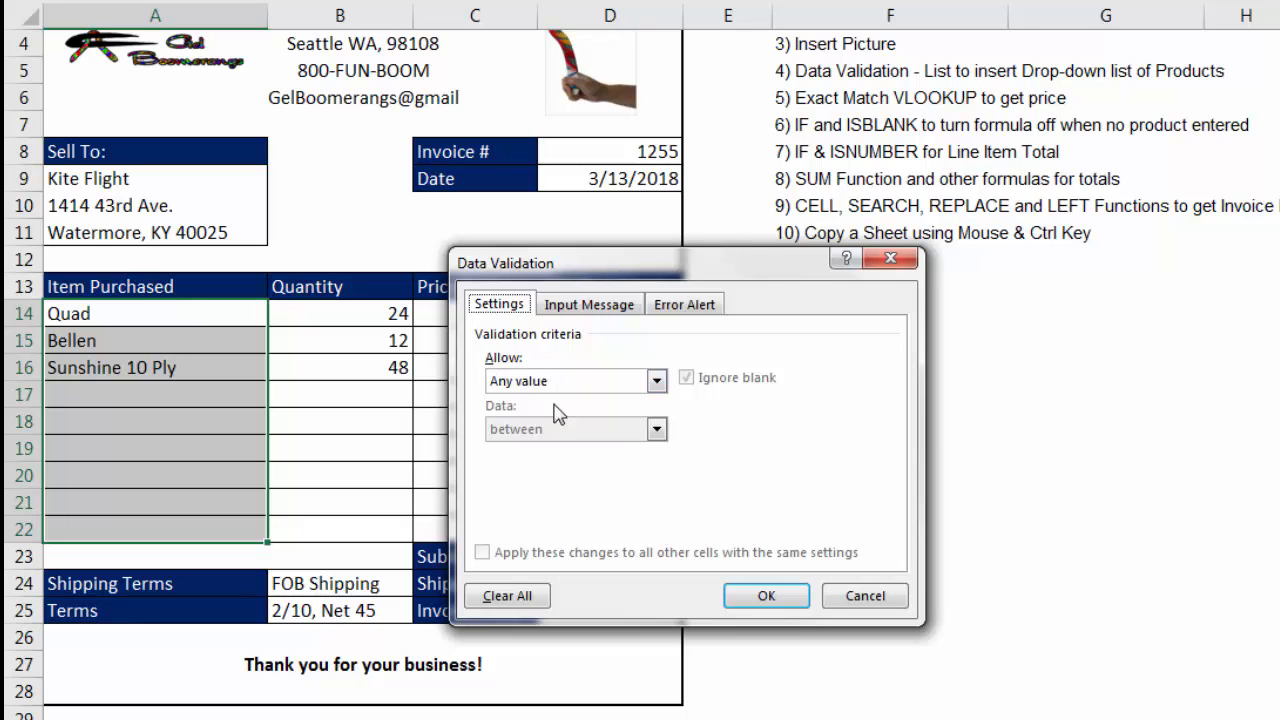
pyautogui.click(657, 382)
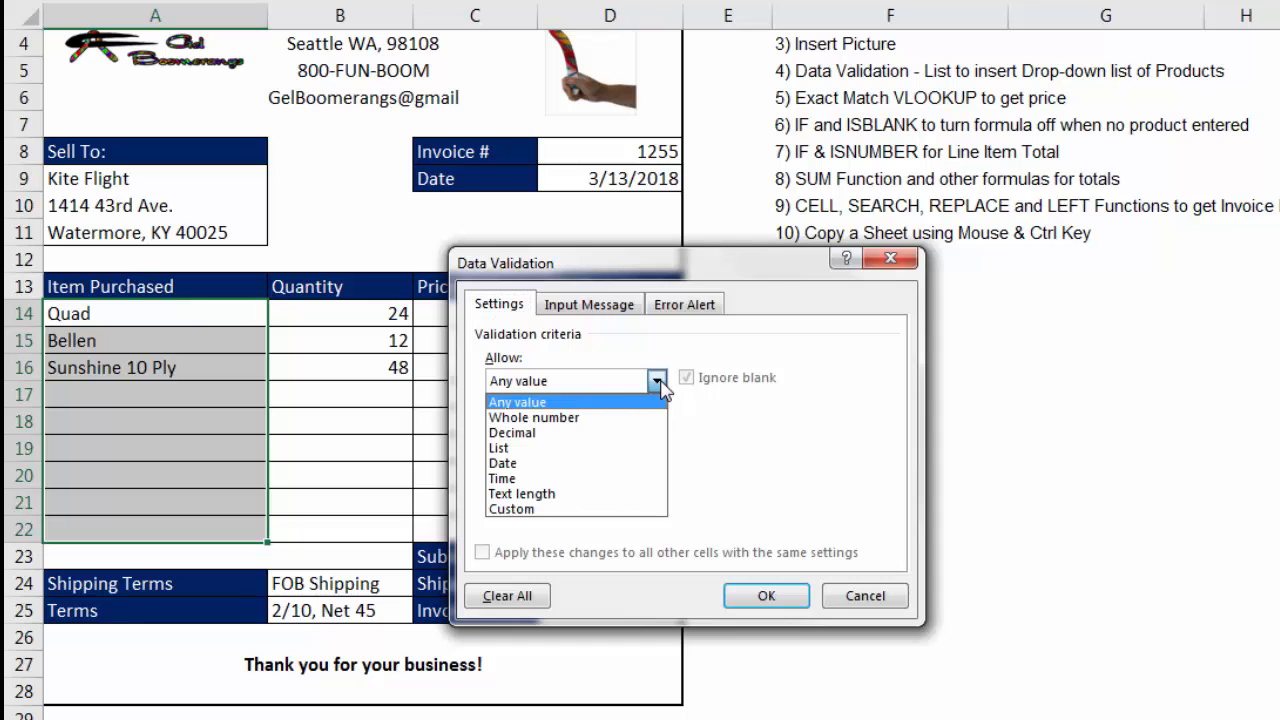
pyautogui.click(553, 449)
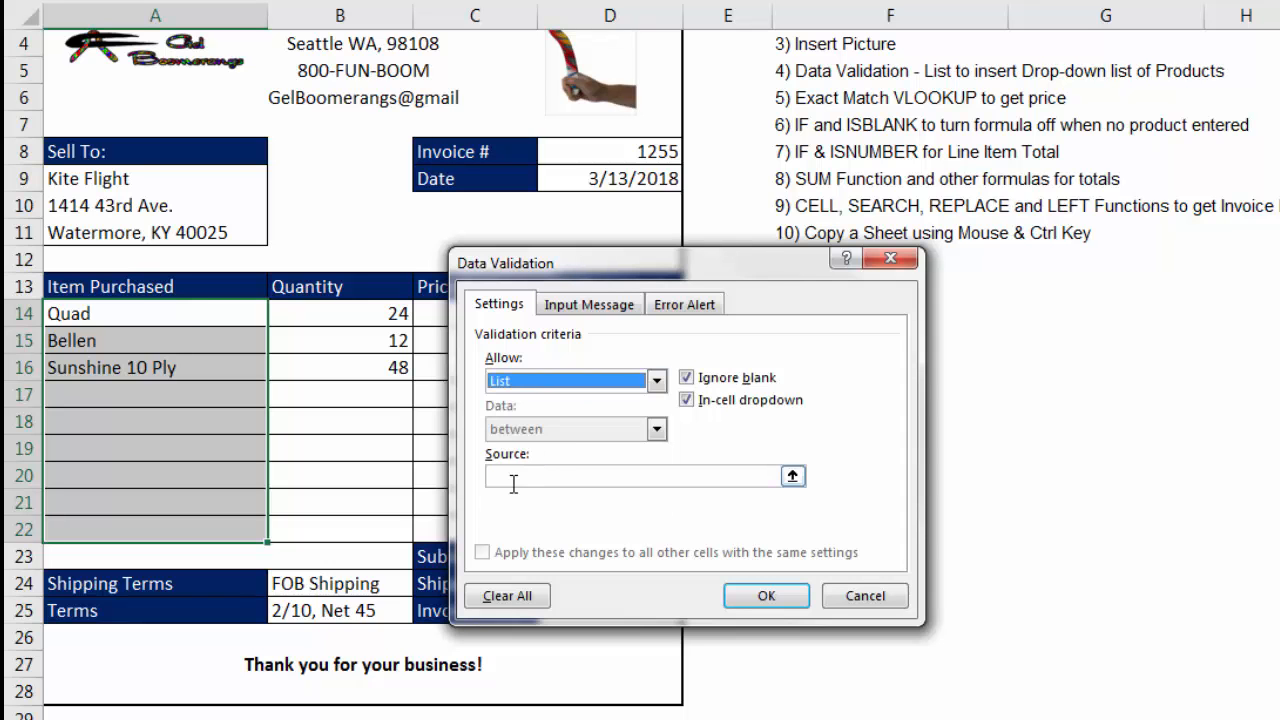
# Use the boomerang names =$A$34:$A$48 as the validation list's source and apply the rule
pyautogui.click(512, 478)
pyautogui.scroll(-5, 194, 461)
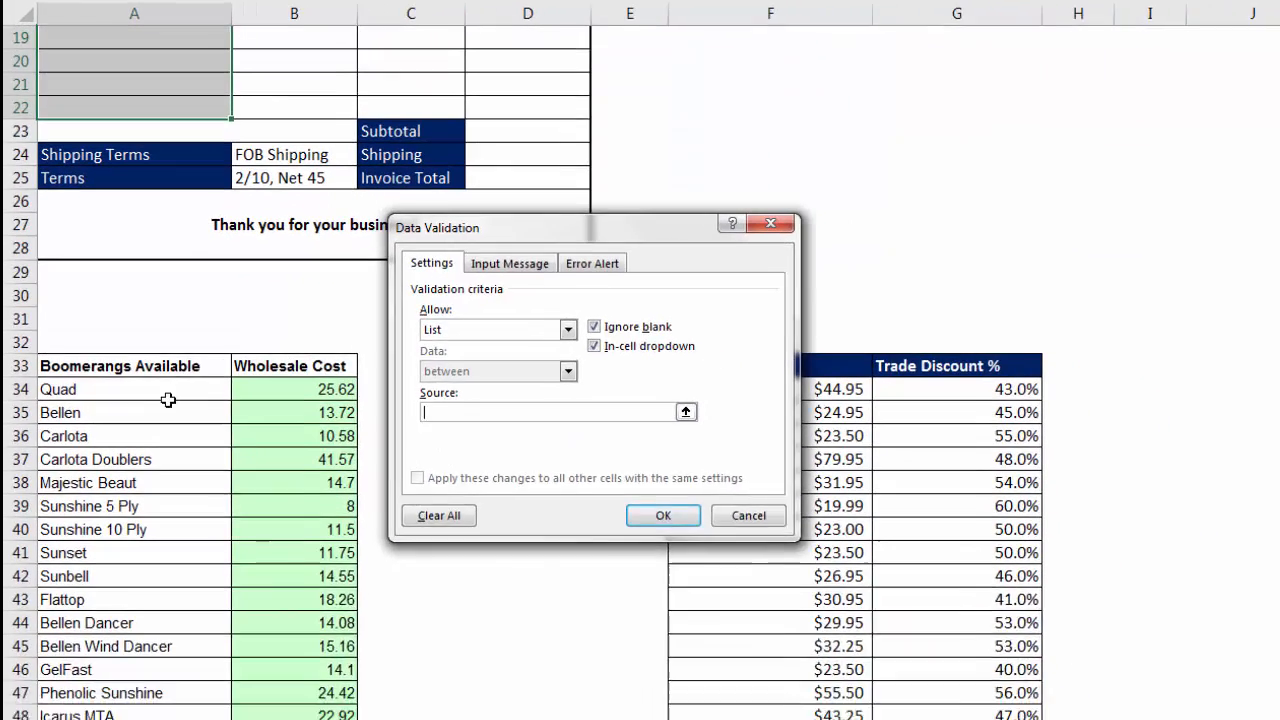
pyautogui.moveTo(163, 387); pyautogui.dragTo(170, 688)
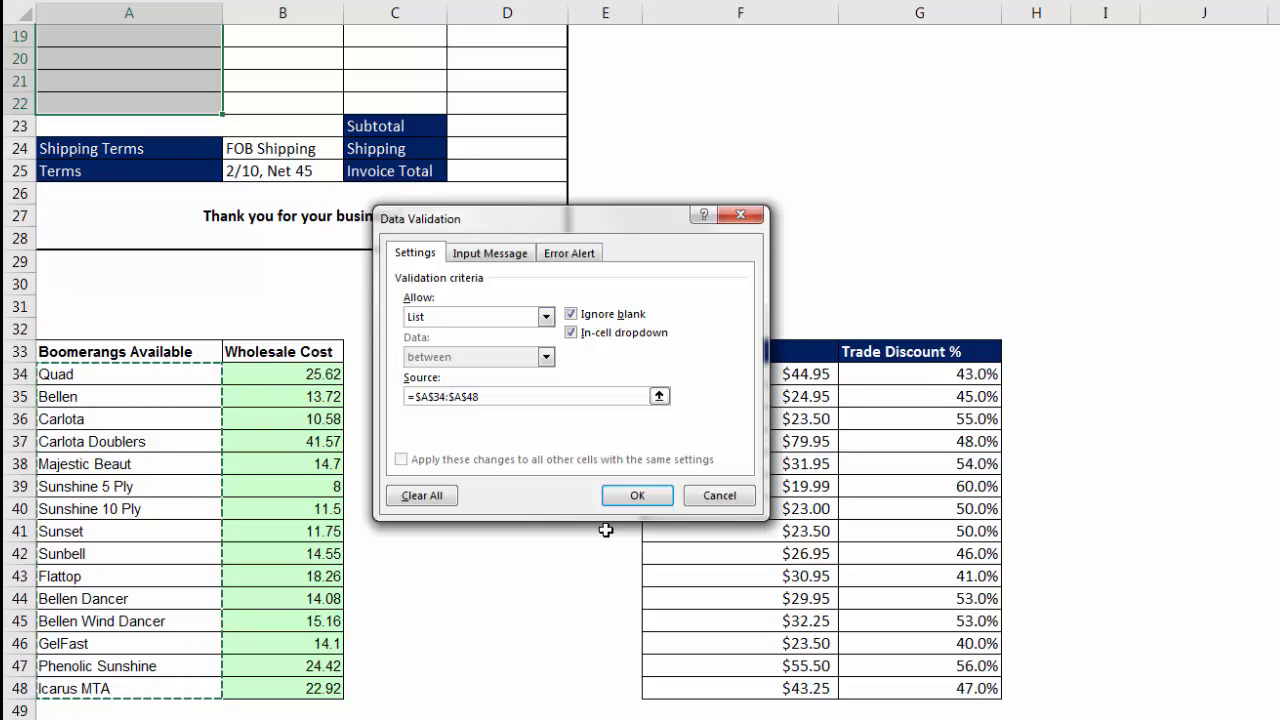
pyautogui.click(638, 496)
# Choose Sunset from the product list for the Item Purchased cell A17
pyautogui.scroll(6, 604, 515)
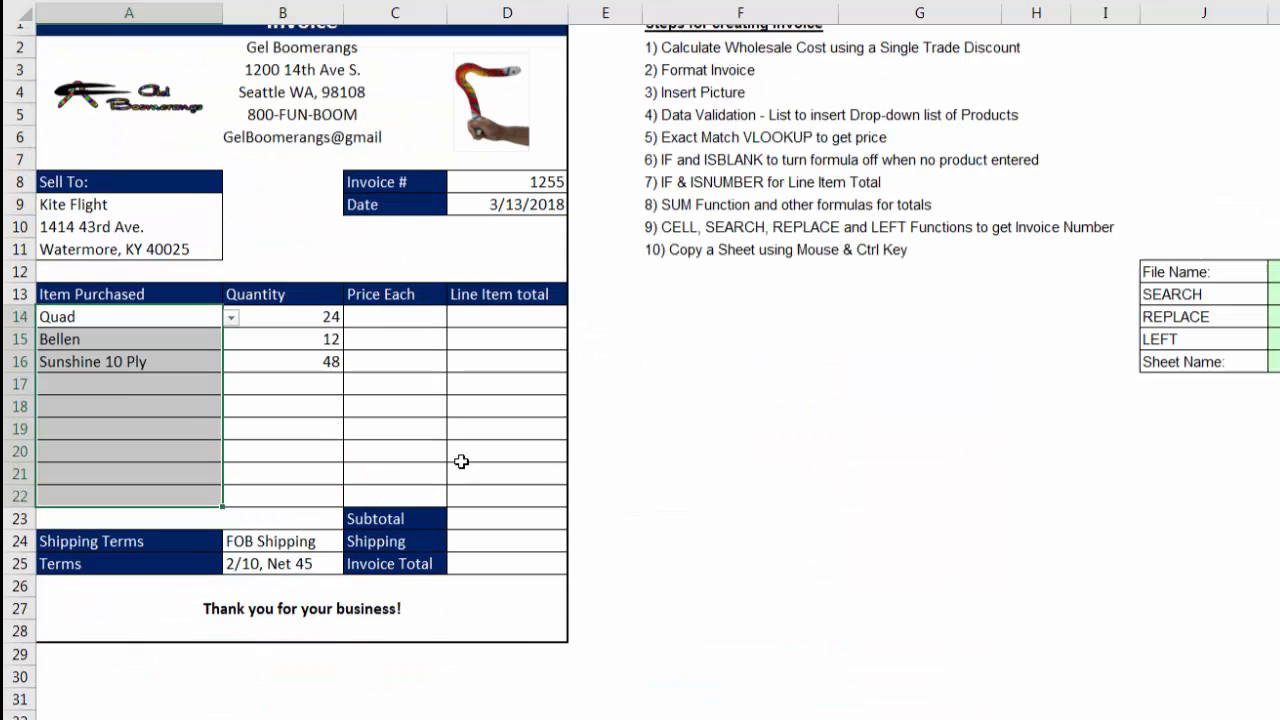
pyautogui.click(192, 400)
pyautogui.click(231, 405)
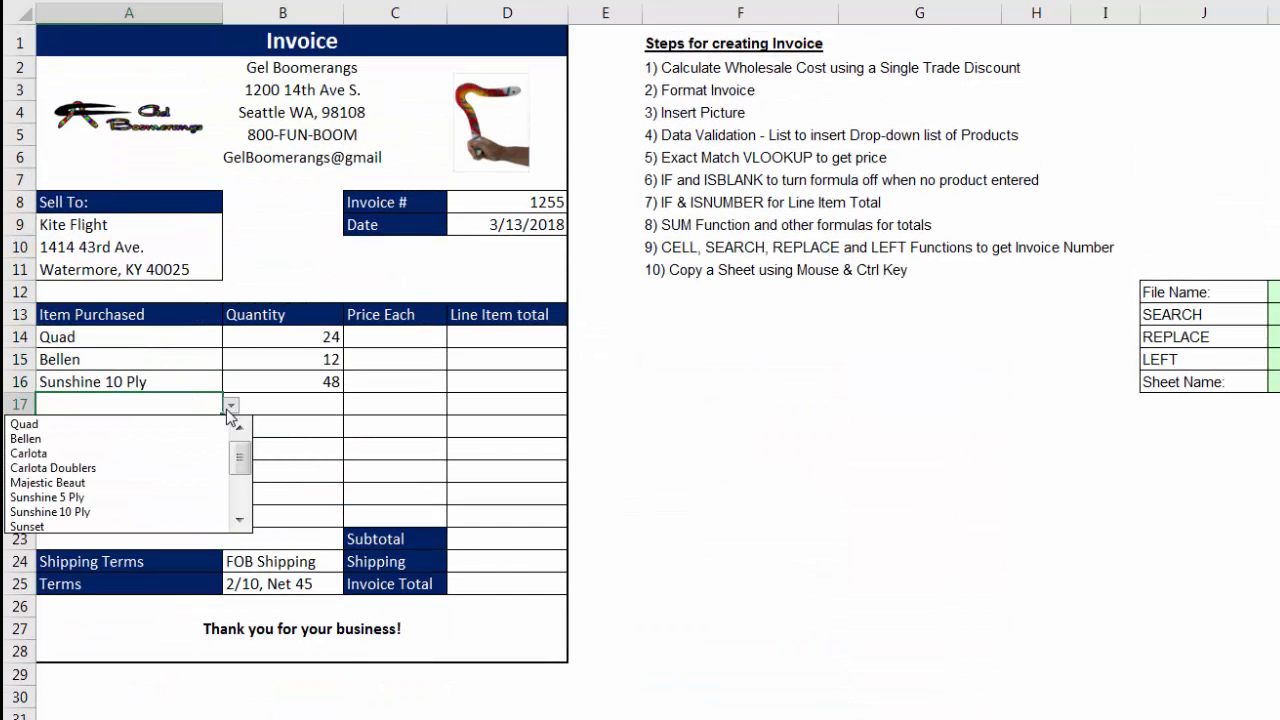
pyautogui.click(239, 520)
pyautogui.click(239, 520)
pyautogui.click(239, 520)
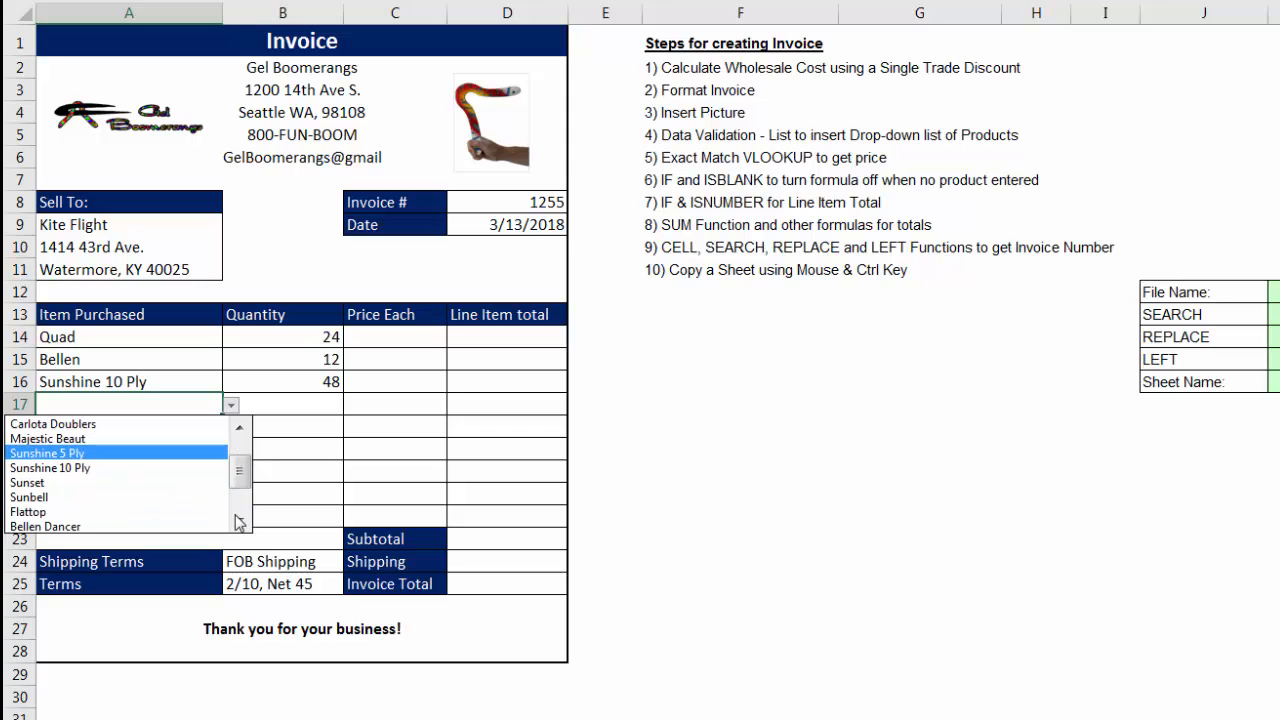
pyautogui.click(25, 485)
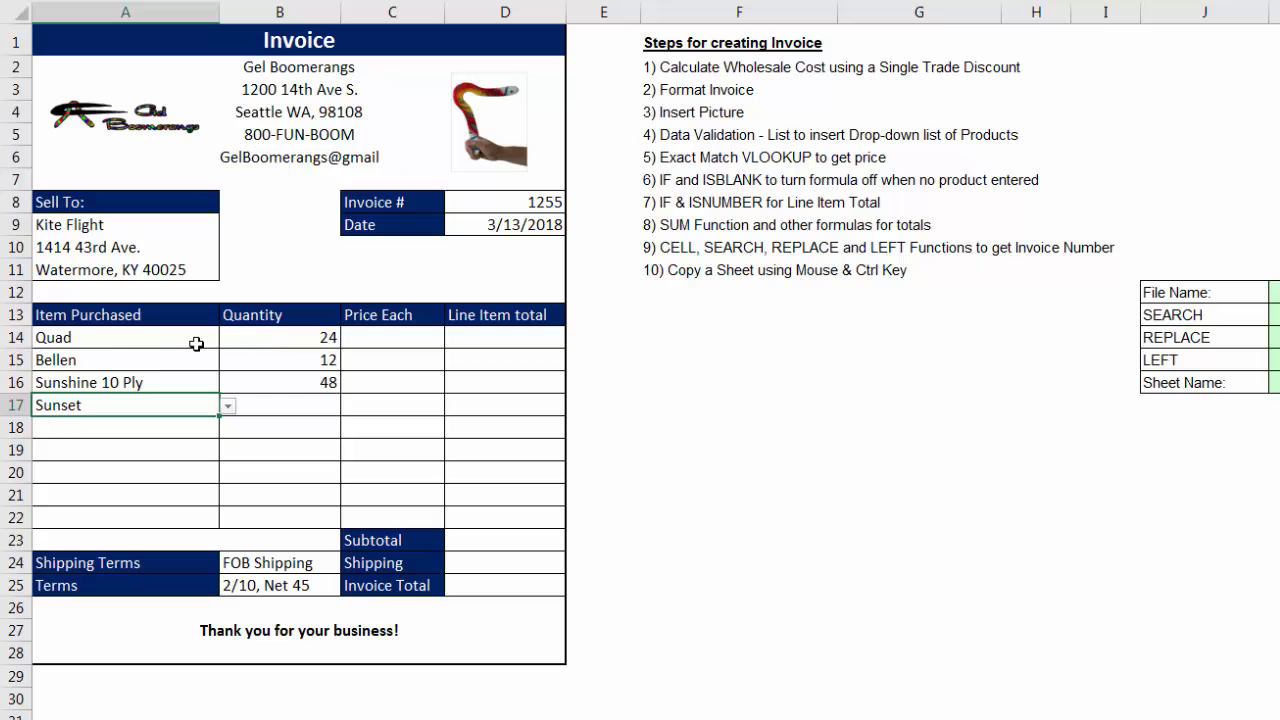
# Fill the Price Each and Line Item total cells C14:D22 and the totals cells D23:D25 with light green
pyautogui.click(377, 404)
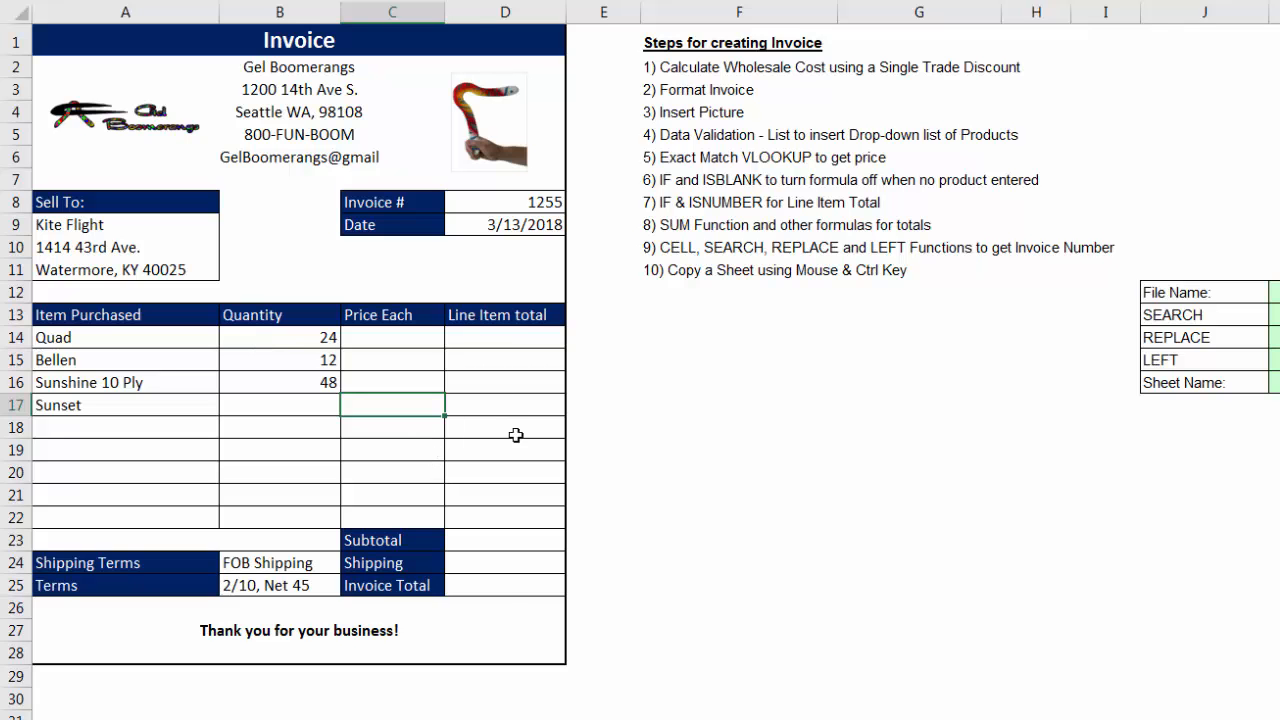
pyautogui.moveTo(404, 333)
pyautogui.mouseDown()
pyautogui.moveTo(503, 443)
pyautogui.moveTo(521, 517)
pyautogui.mouseUp()
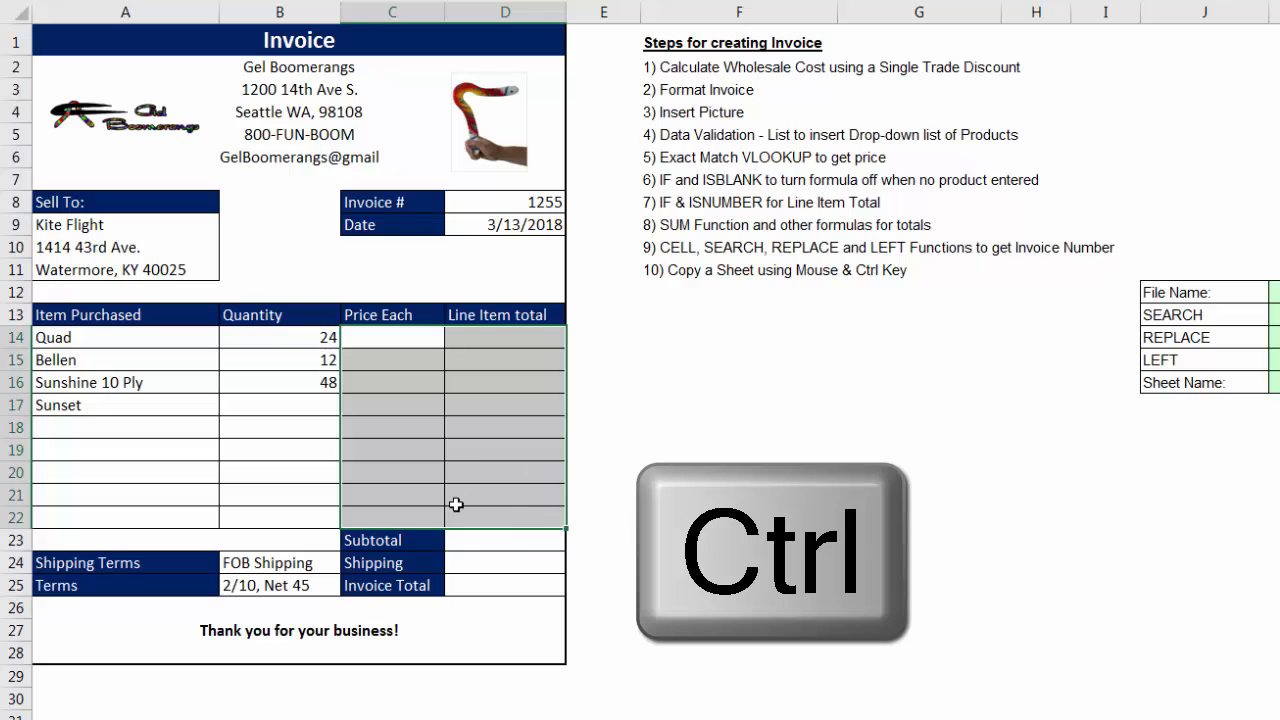
pyautogui.moveTo(491, 540); pyautogui.dragTo(495, 587)
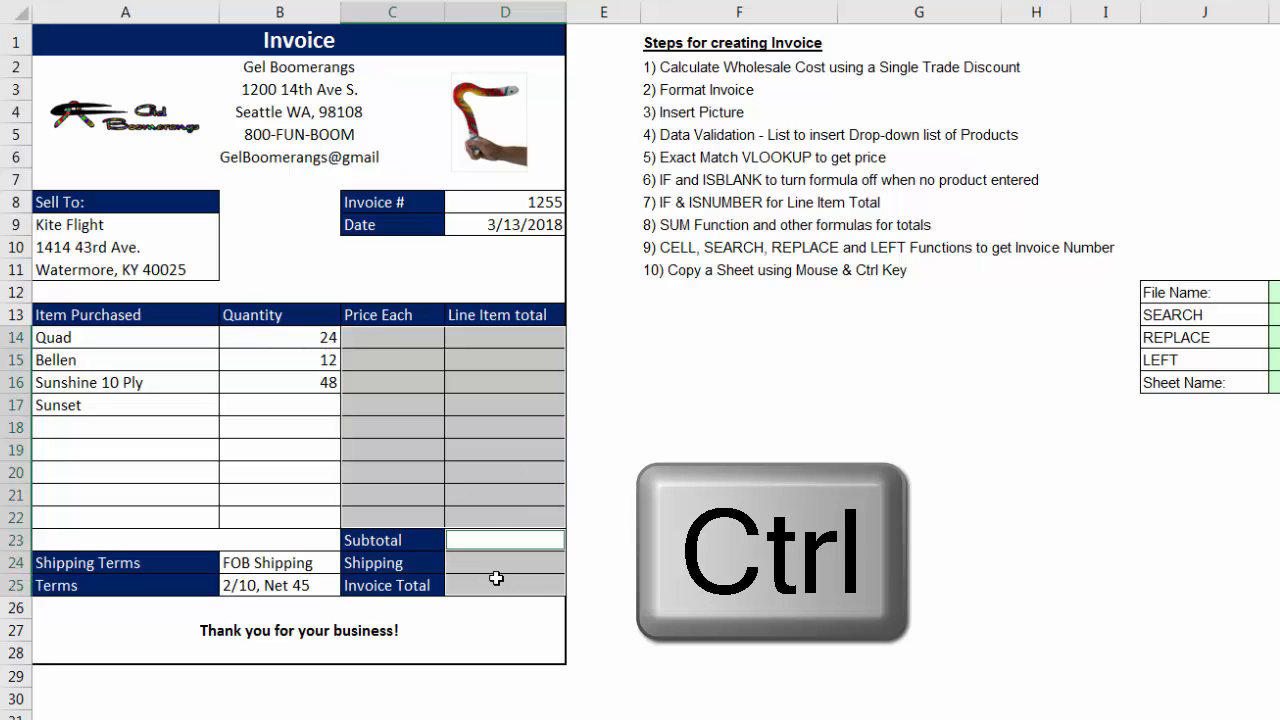
pyautogui.rightClick(470, 391)
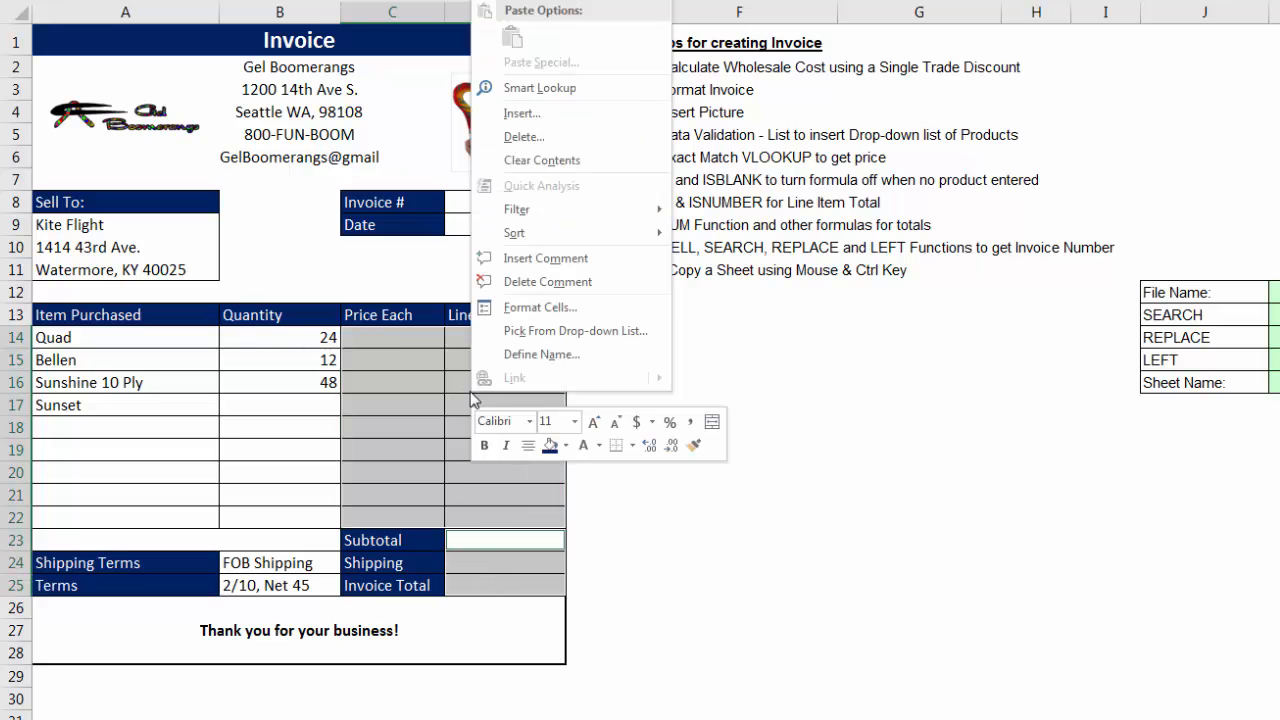
pyautogui.click(551, 442)
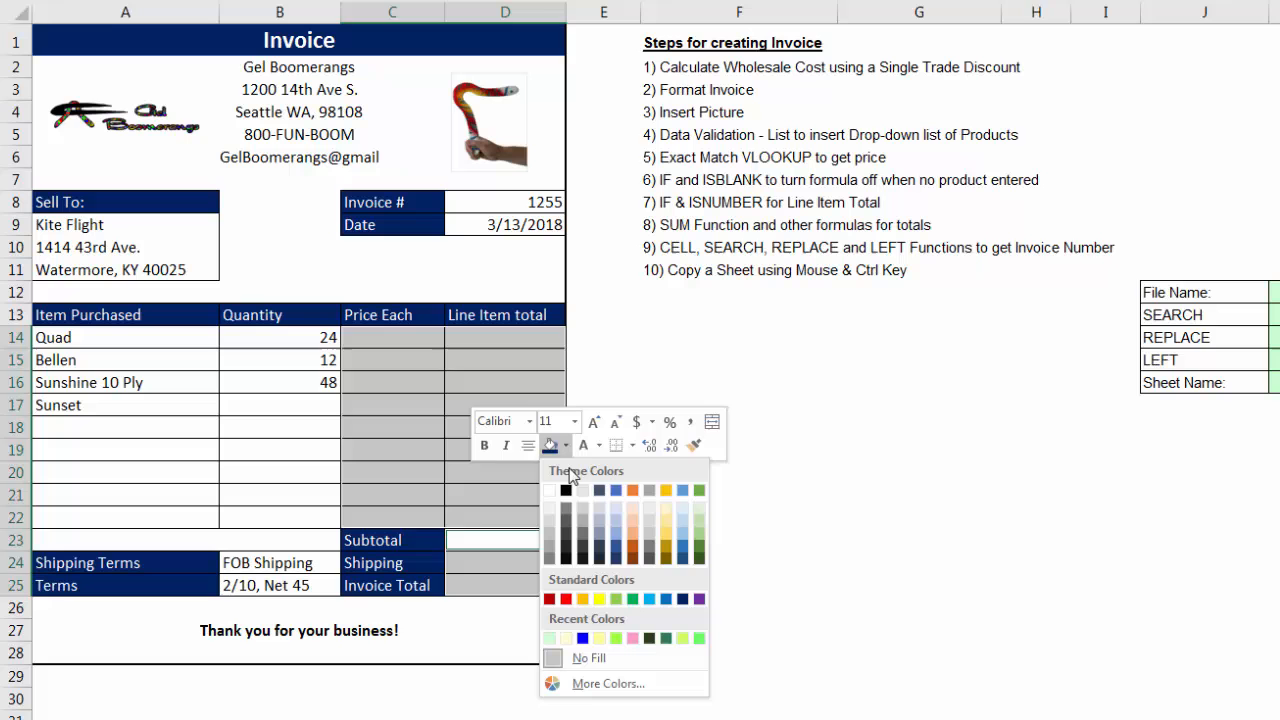
pyautogui.click(550, 639)
# Start a VLOOKUP formula in Price Each cell C14 with the item name in A14 as the lookup value
pyautogui.click(396, 346)
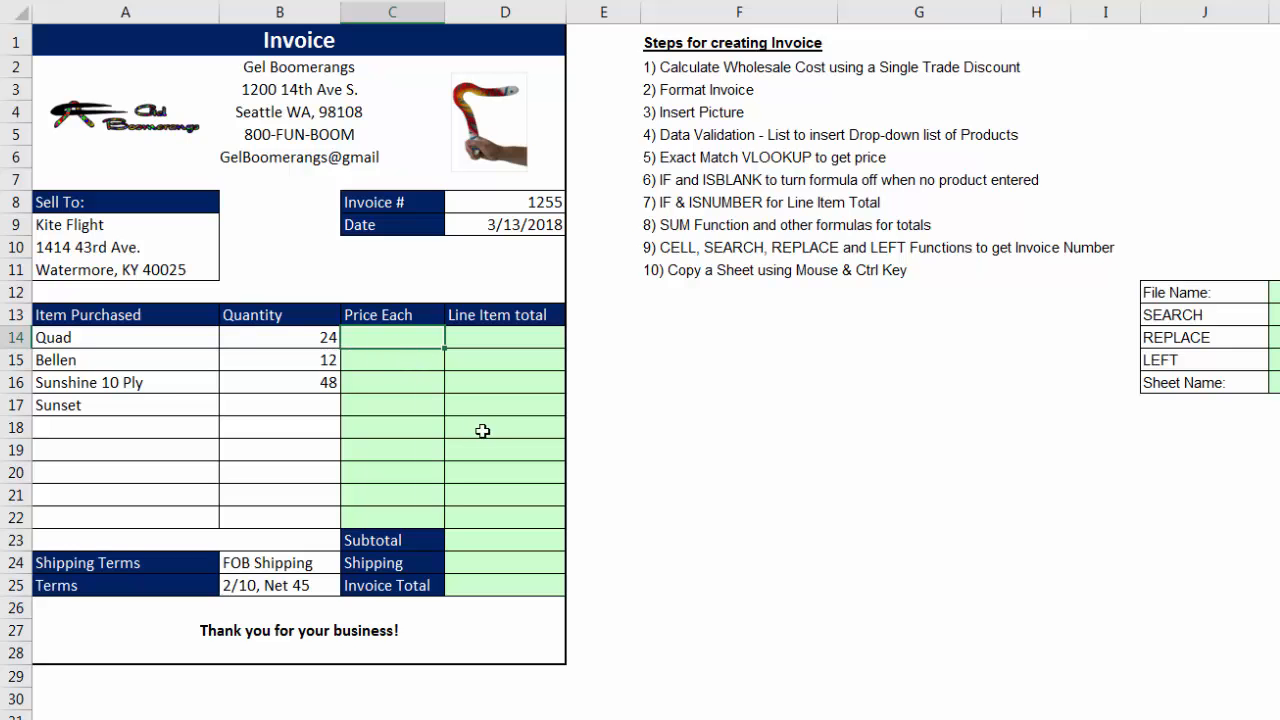
pyautogui.write('v')
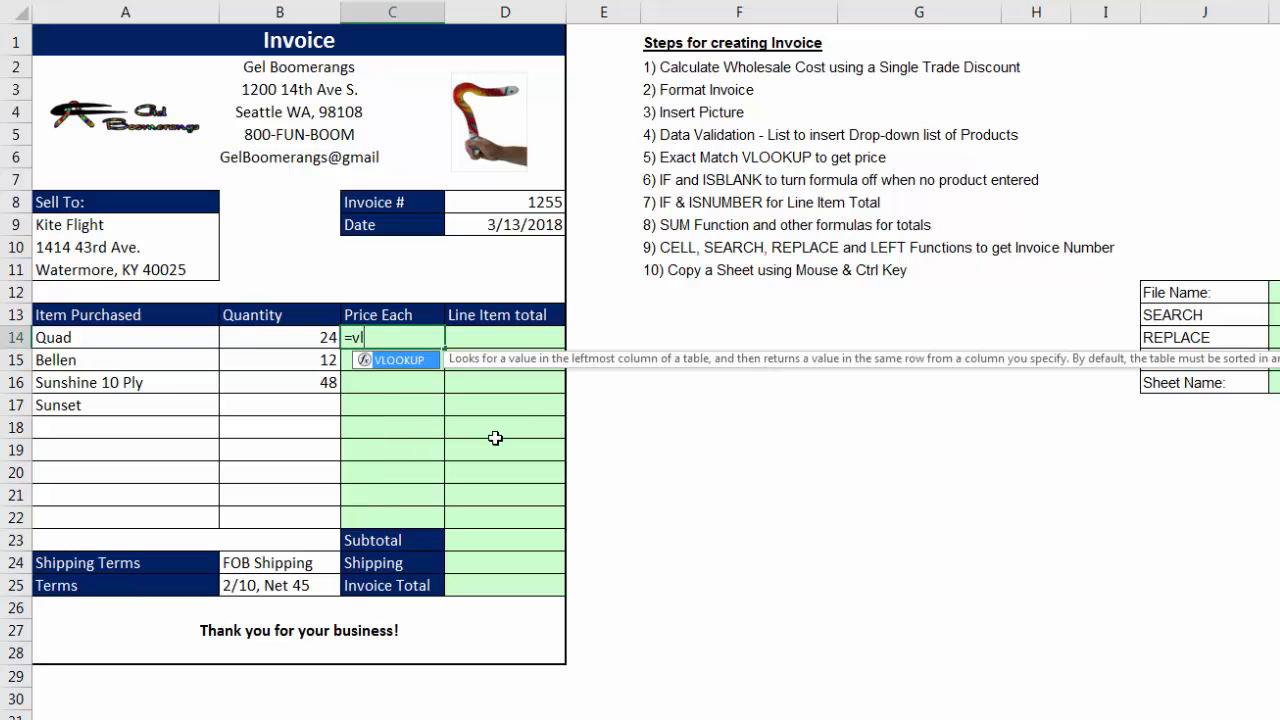
pyautogui.write('l')
pyautogui.press('Tab')
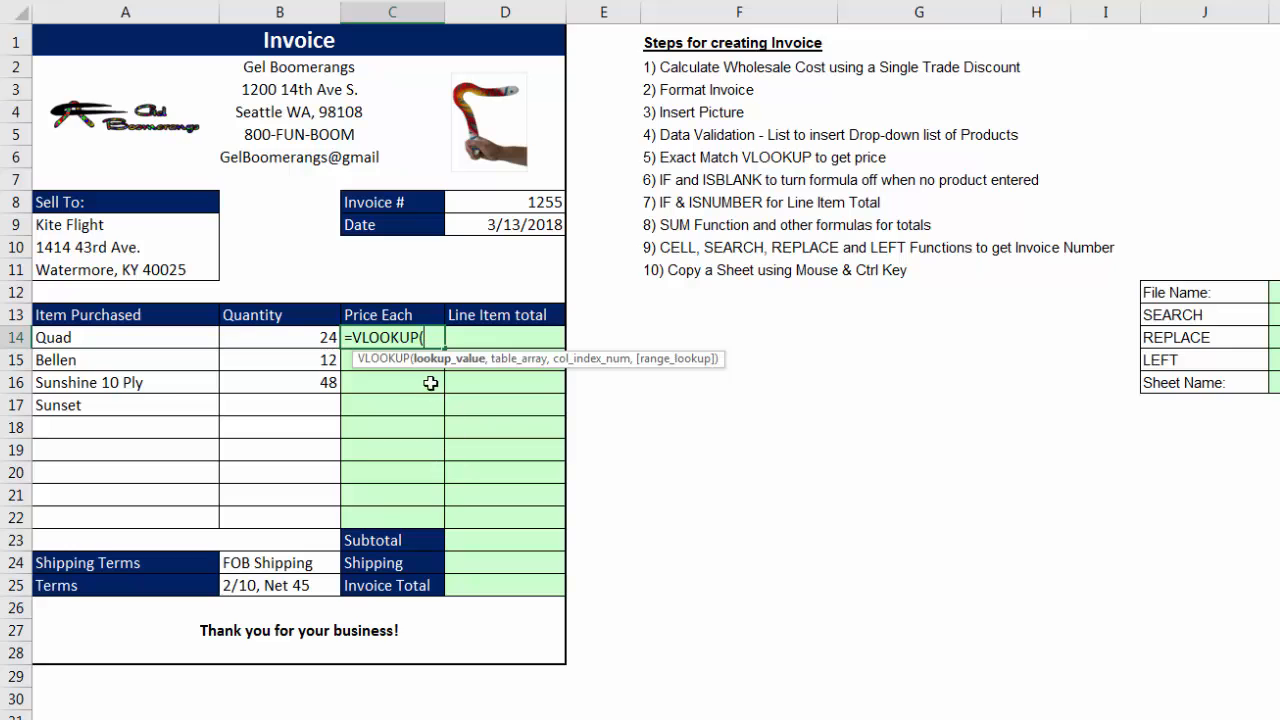
pyautogui.click(170, 338)
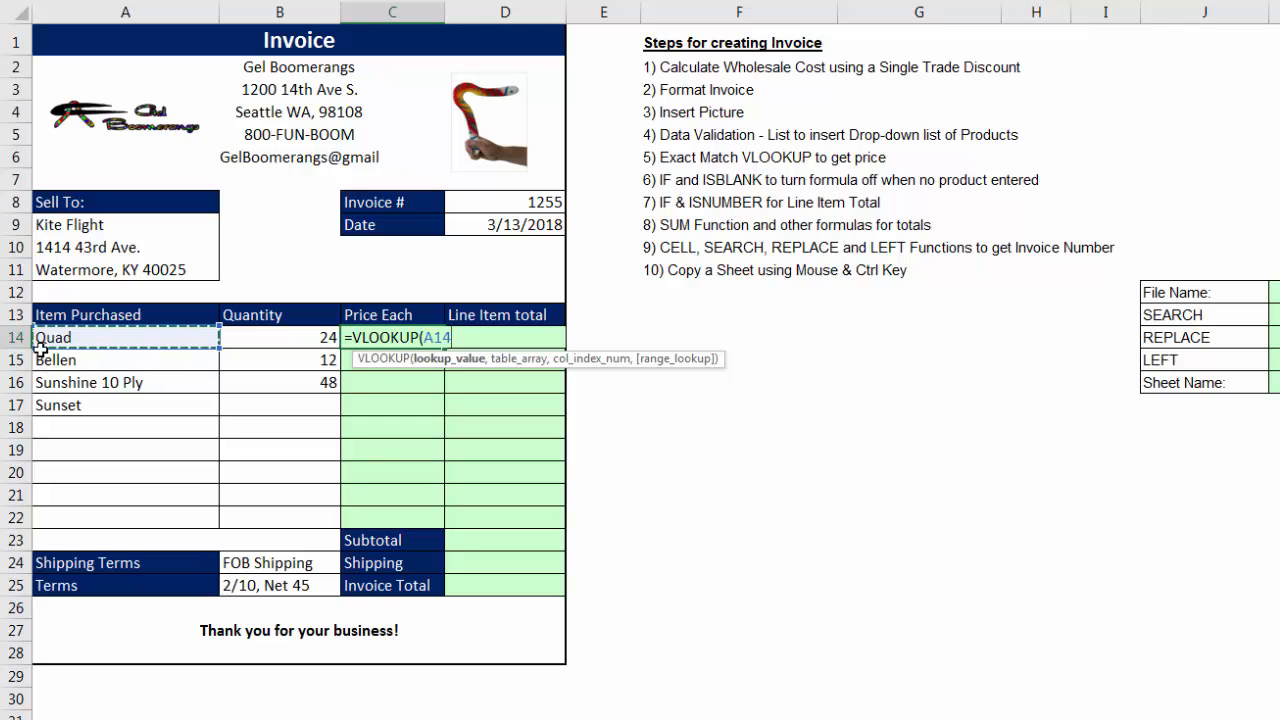
pyautogui.write(',')
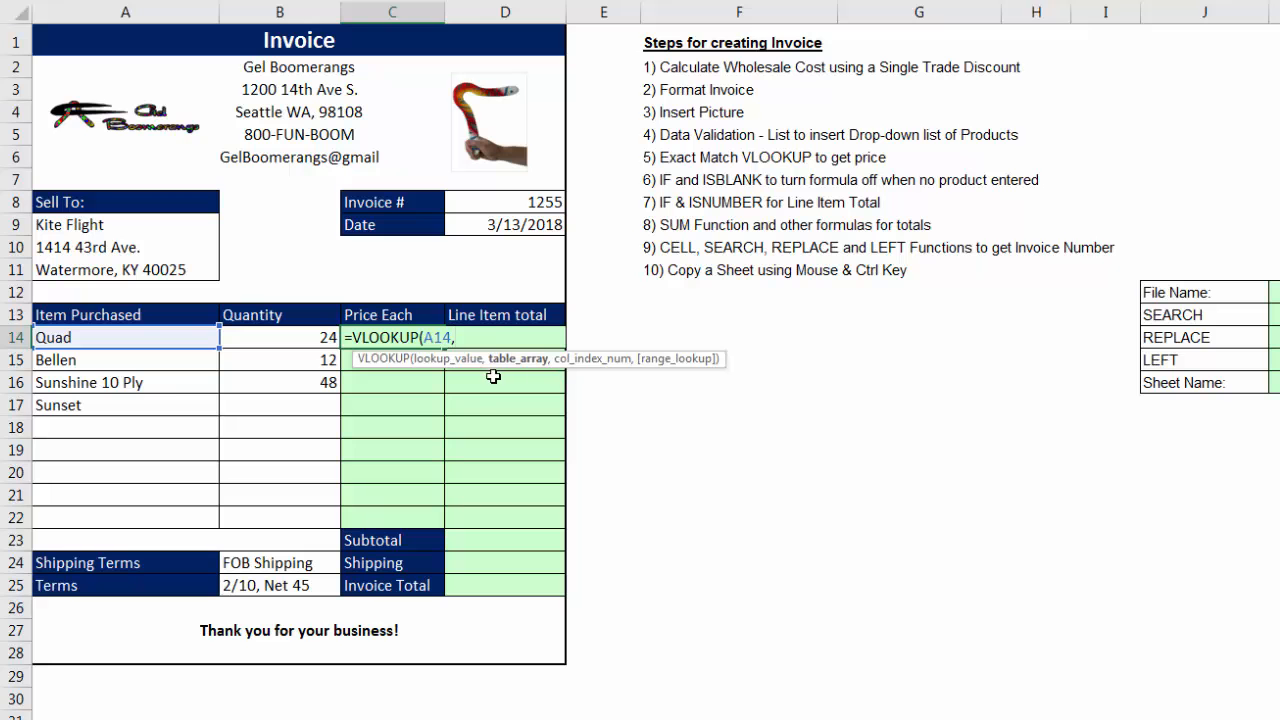
# Use the boomerang names and wholesale costs as the VLOOKUP table array, locked as $A$34:$B$48
pyautogui.scroll(-7, 492, 376)
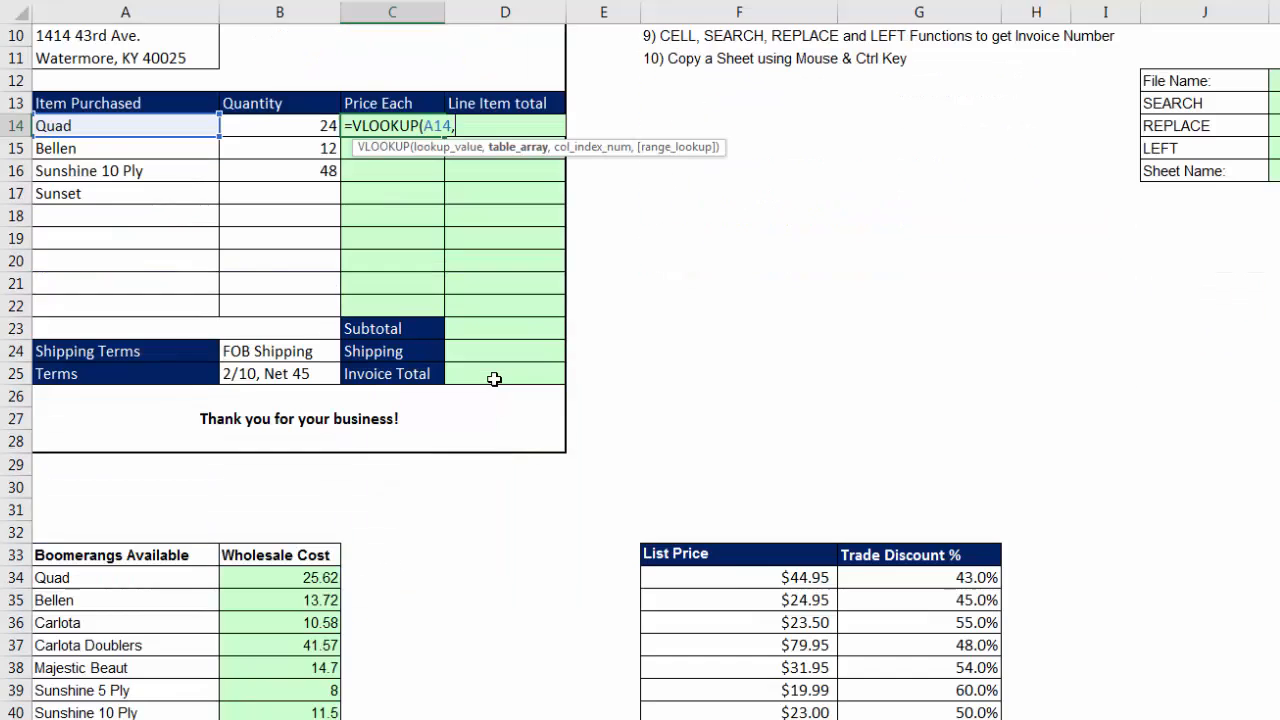
pyautogui.moveTo(62, 307); pyautogui.dragTo(88, 610)
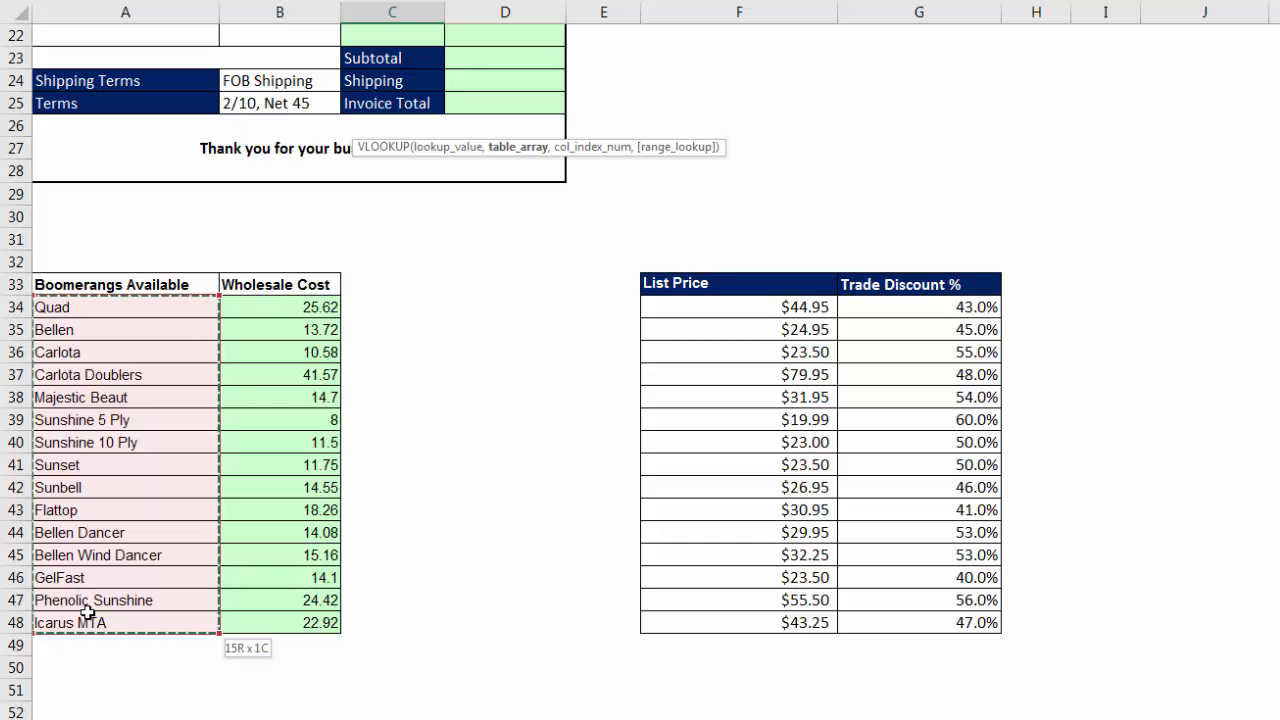
pyautogui.moveTo(88, 612); pyautogui.dragTo(256, 624)
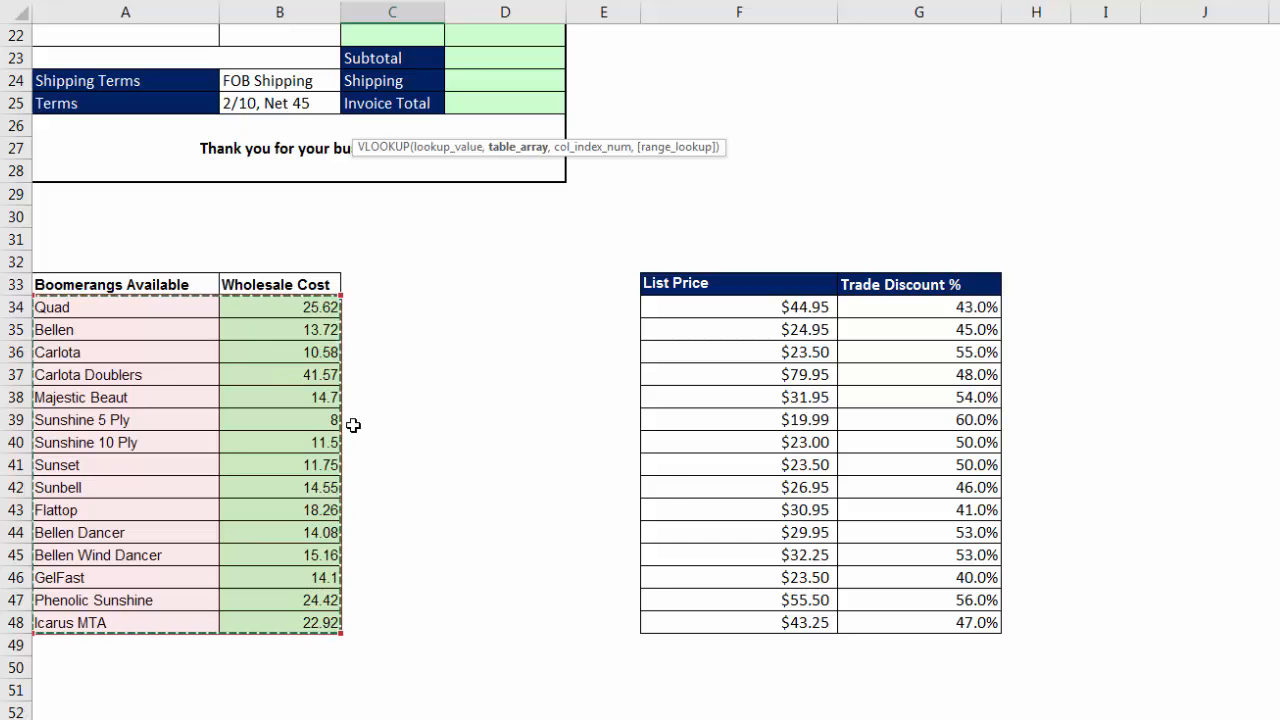
pyautogui.press('F4')
pyautogui.press('F4')
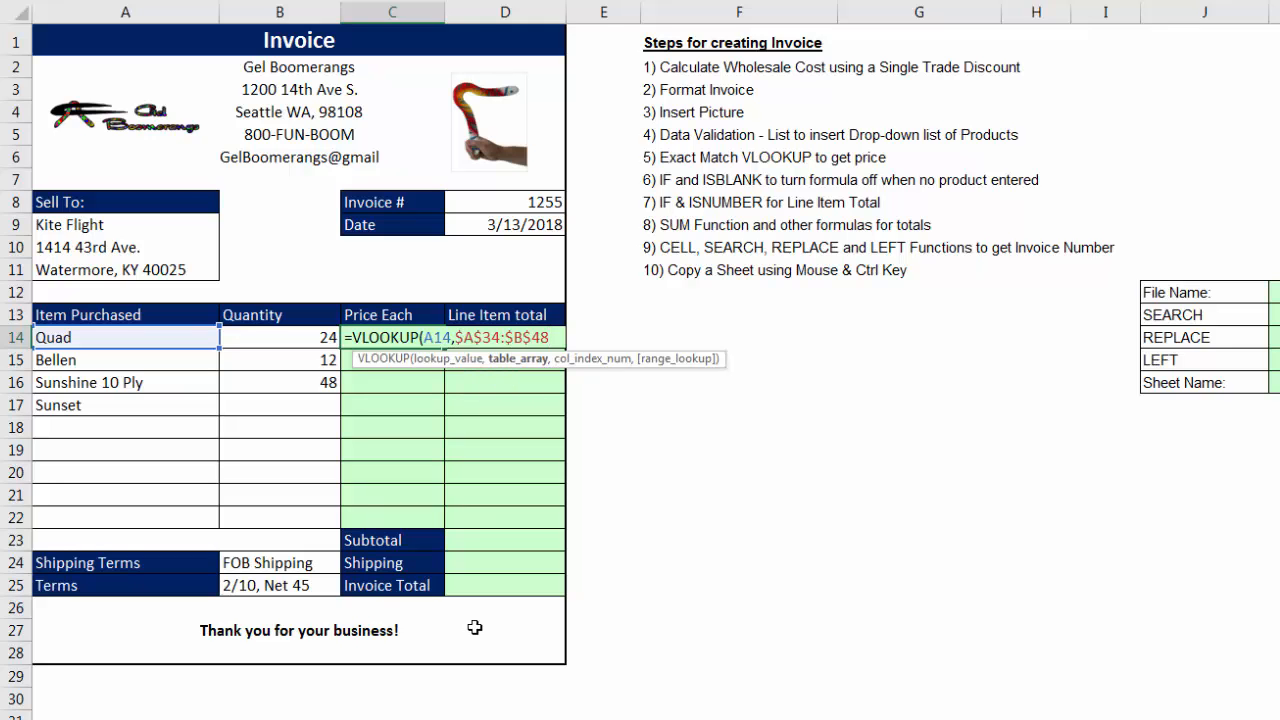
pyautogui.write(',')
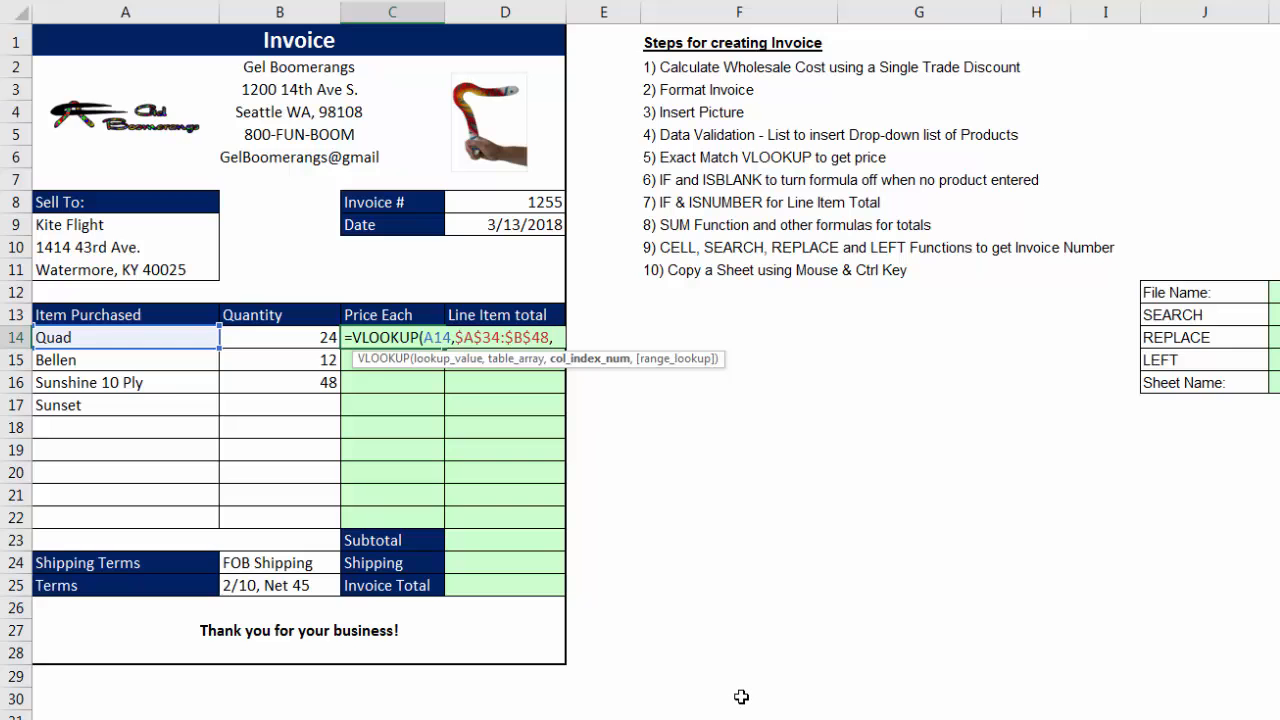
# Complete the VLOOKUP in C14 with column index 2 and FALSE for an exact match, and enter the formula
pyautogui.scroll(-4, 741, 694)
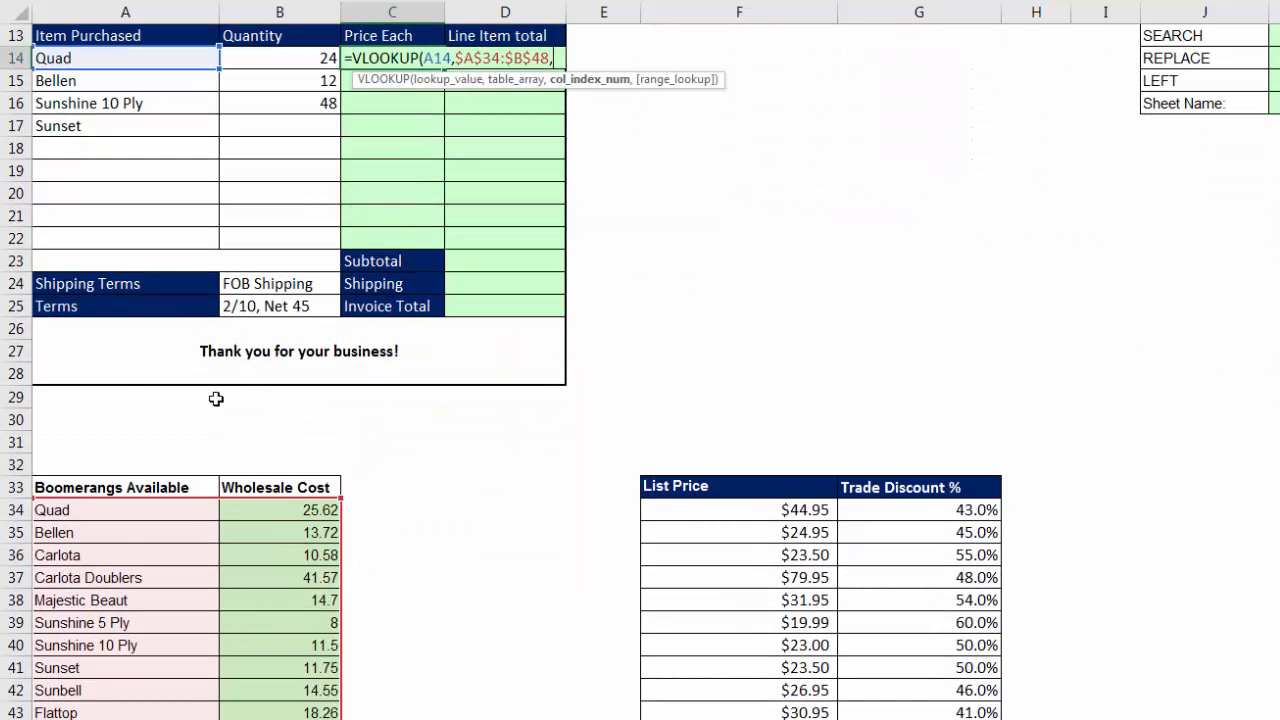
pyautogui.scroll(4, 524, 540)
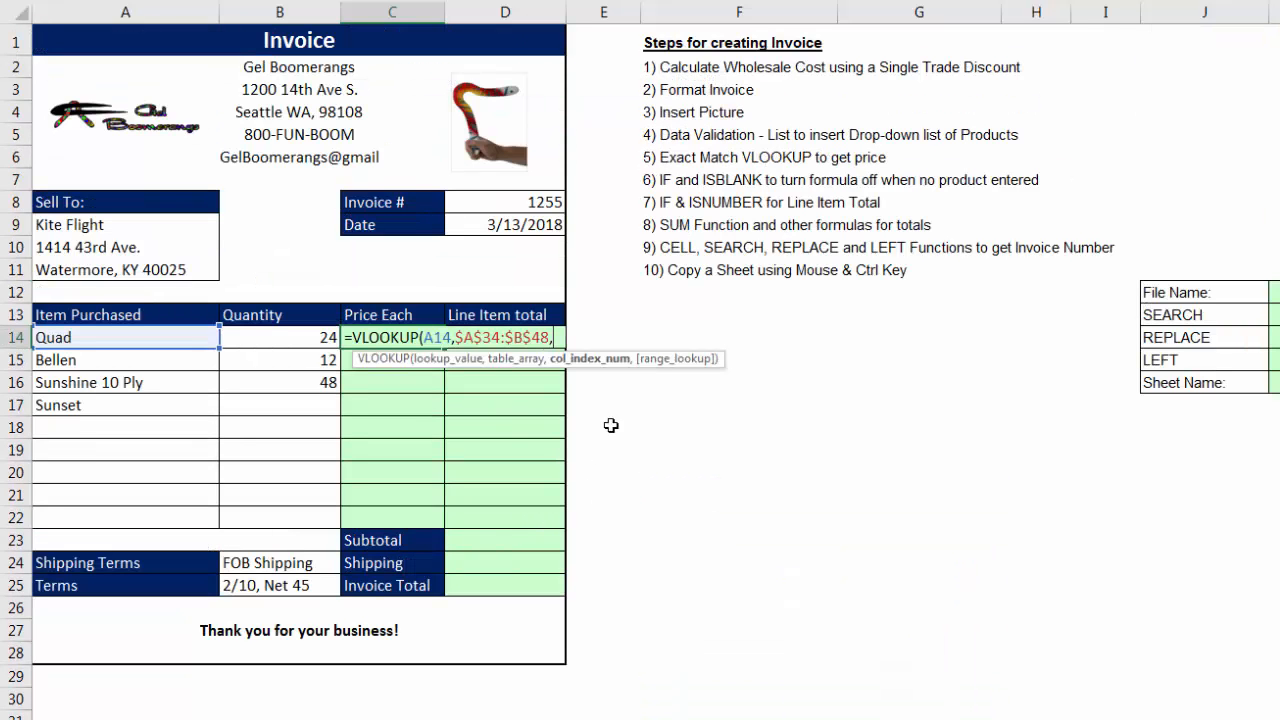
pyautogui.write(',')
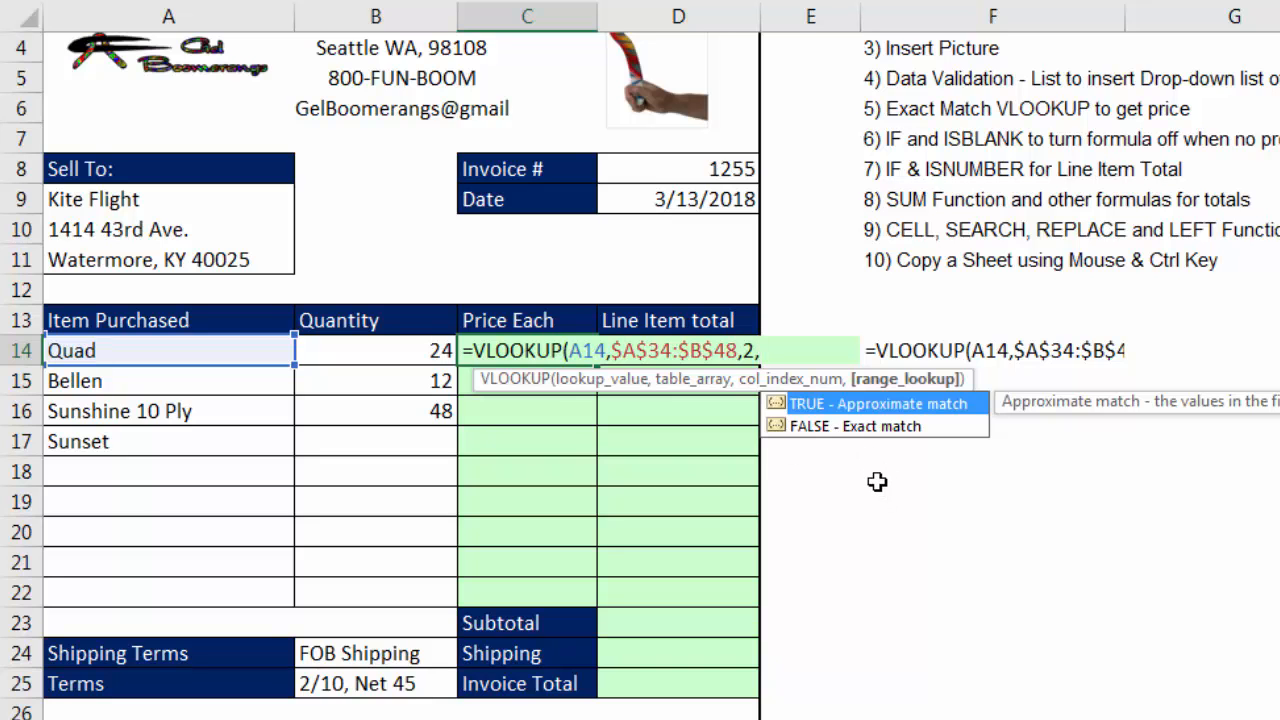
pyautogui.doubleClick(897, 428)
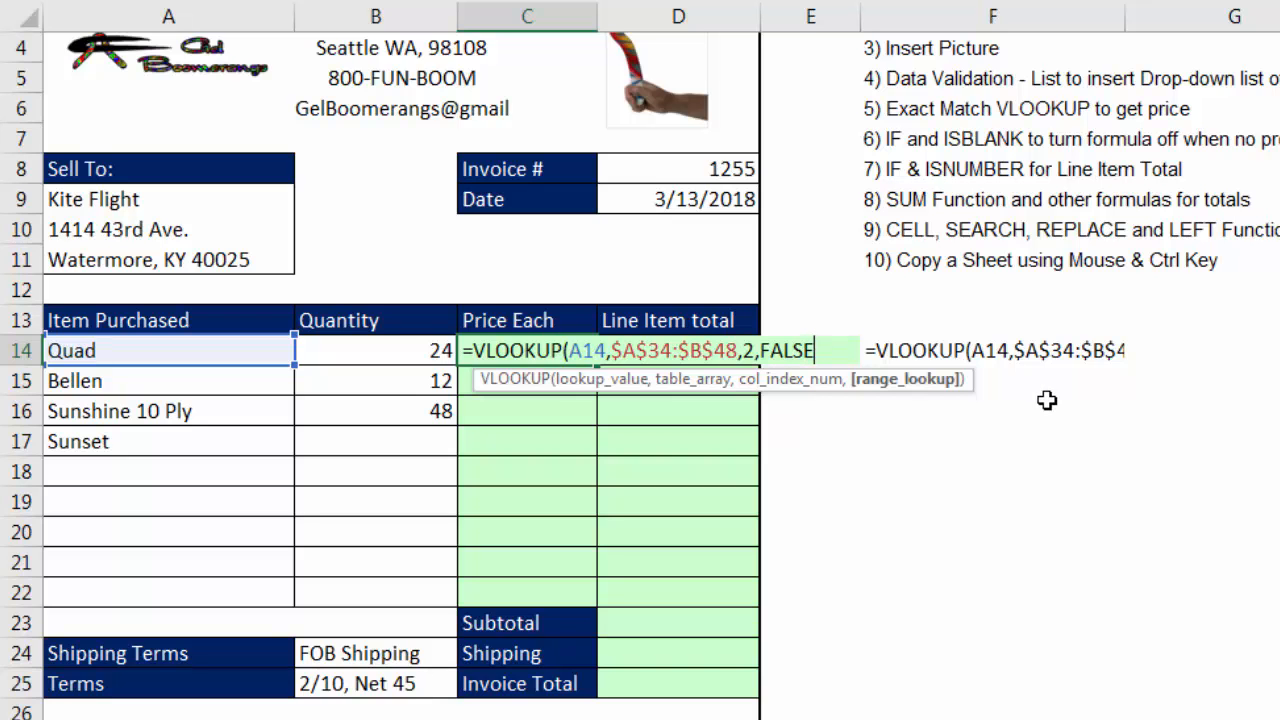
pyautogui.write(')')
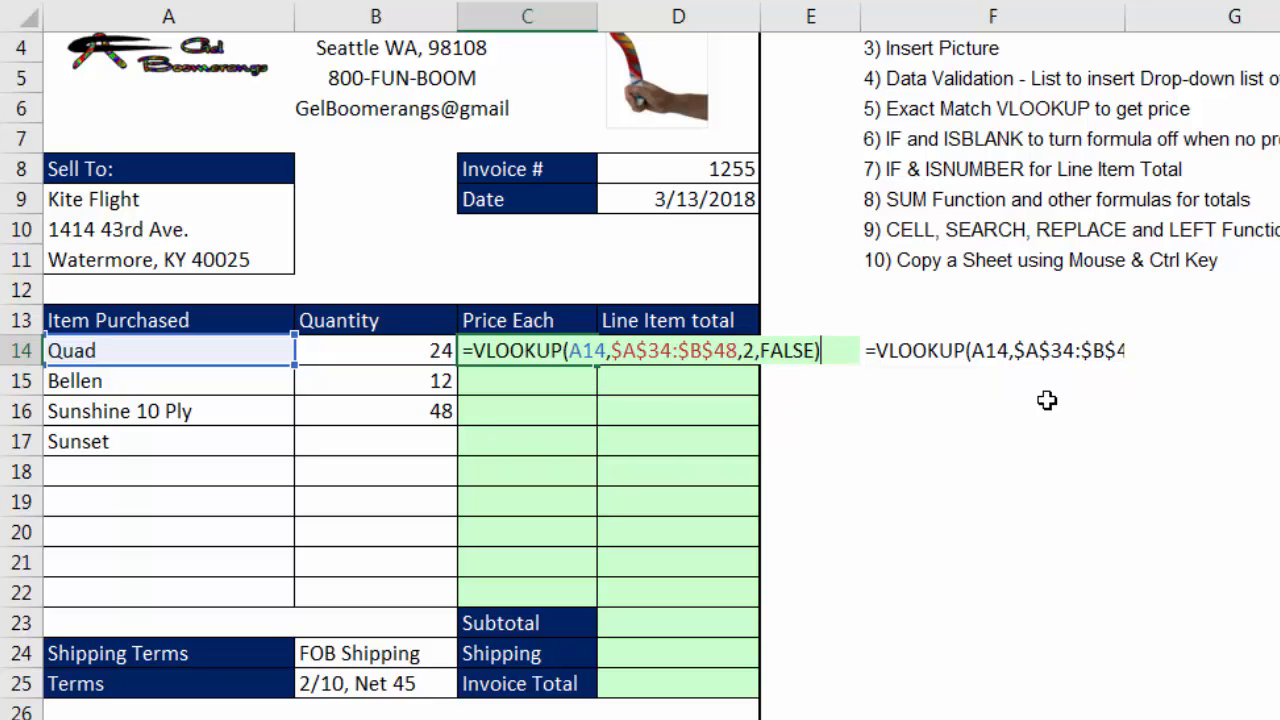
pyautogui.hotkey('ctrl', 'Return')
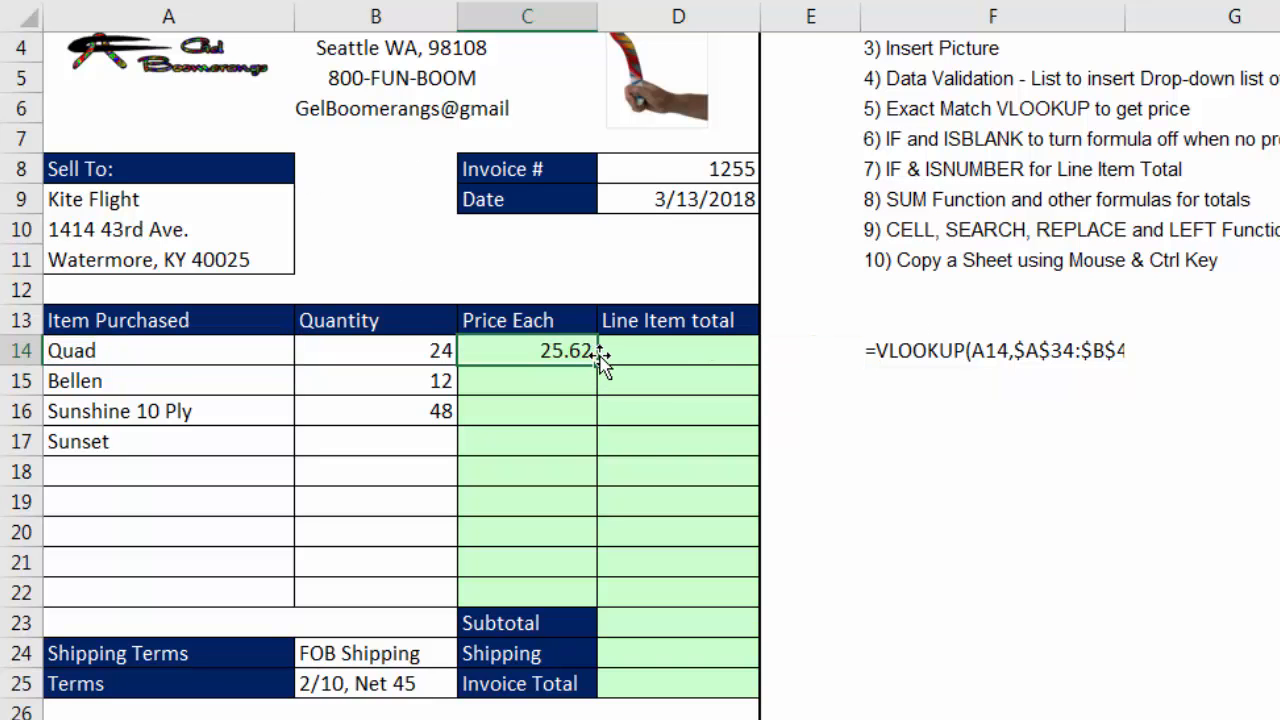
# Copy the VLOOKUP formula from C14 down to C22 and check the cell references in the last row
pyautogui.moveTo(597, 368); pyautogui.dragTo(616, 598)
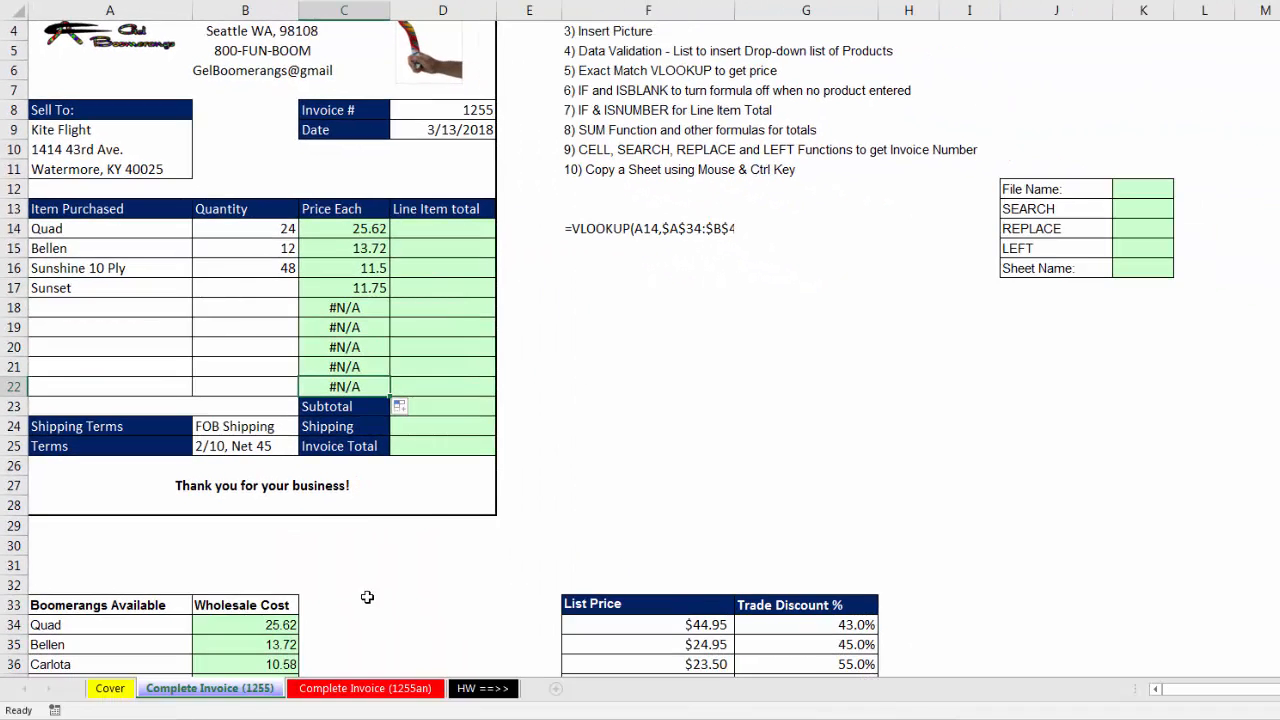
pyautogui.press('F2')
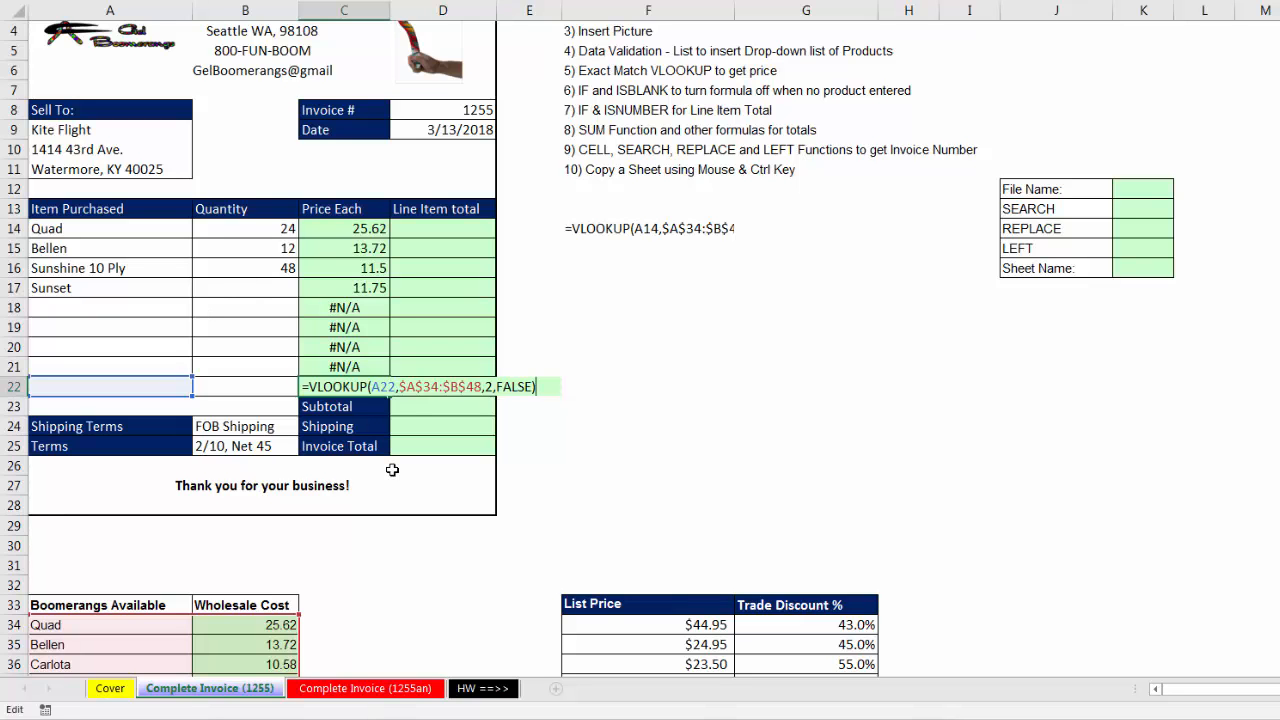
pyautogui.press('Return')
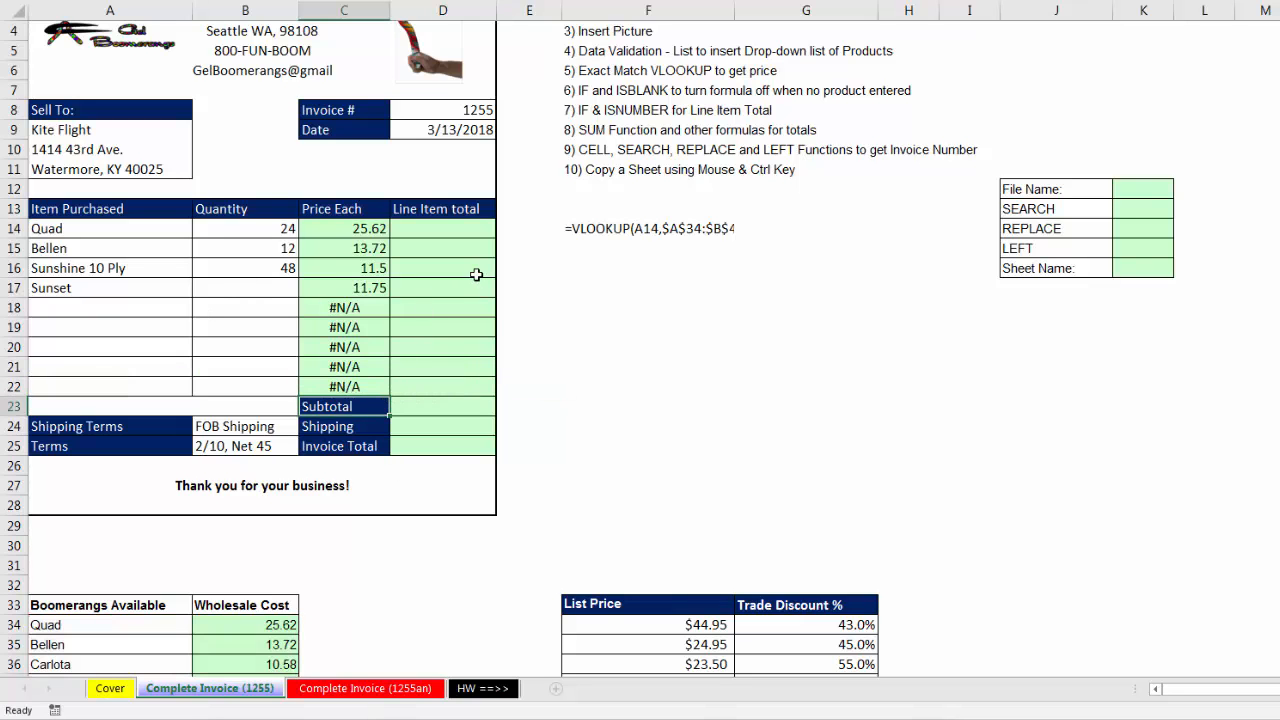
# Choose Carlota from the product list for the Item Purchased cell A18
pyautogui.click(122, 305)
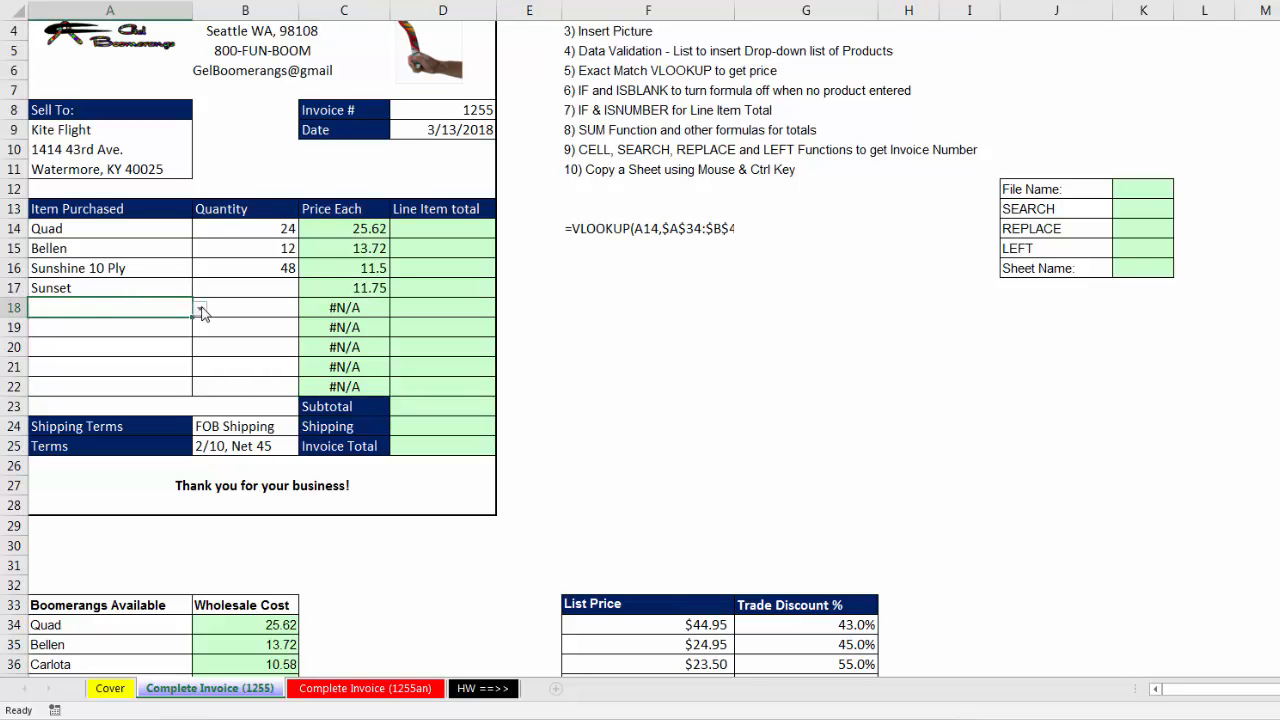
pyautogui.click(201, 312)
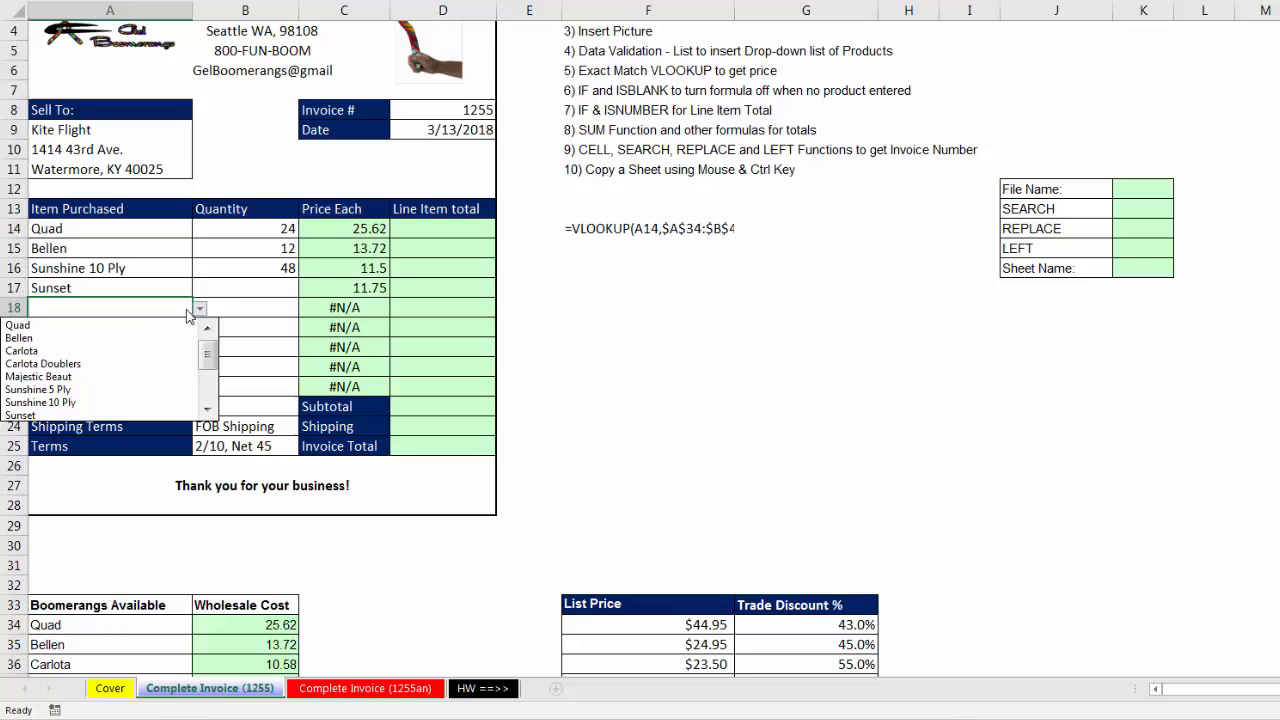
pyautogui.click(59, 351)
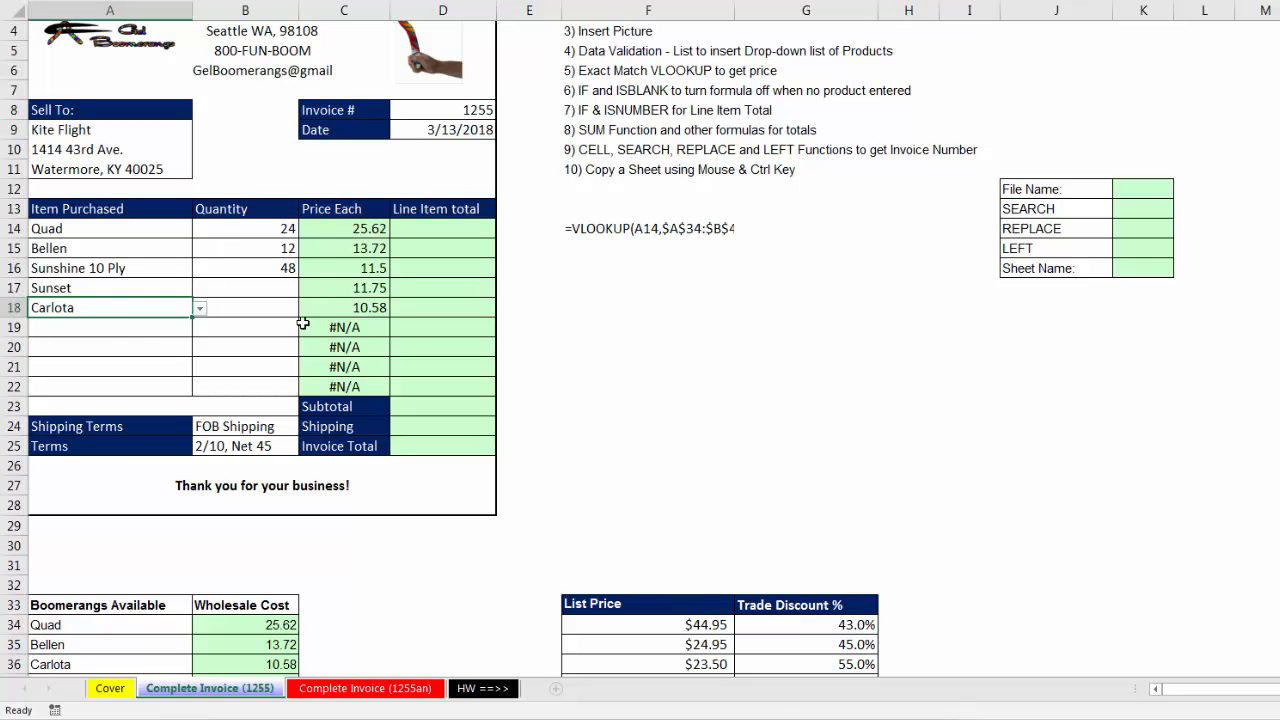
# Inspect the lookup value in C18's VLOOKUP formula and review the Price Each cells C14:C22
pyautogui.click(345, 307)
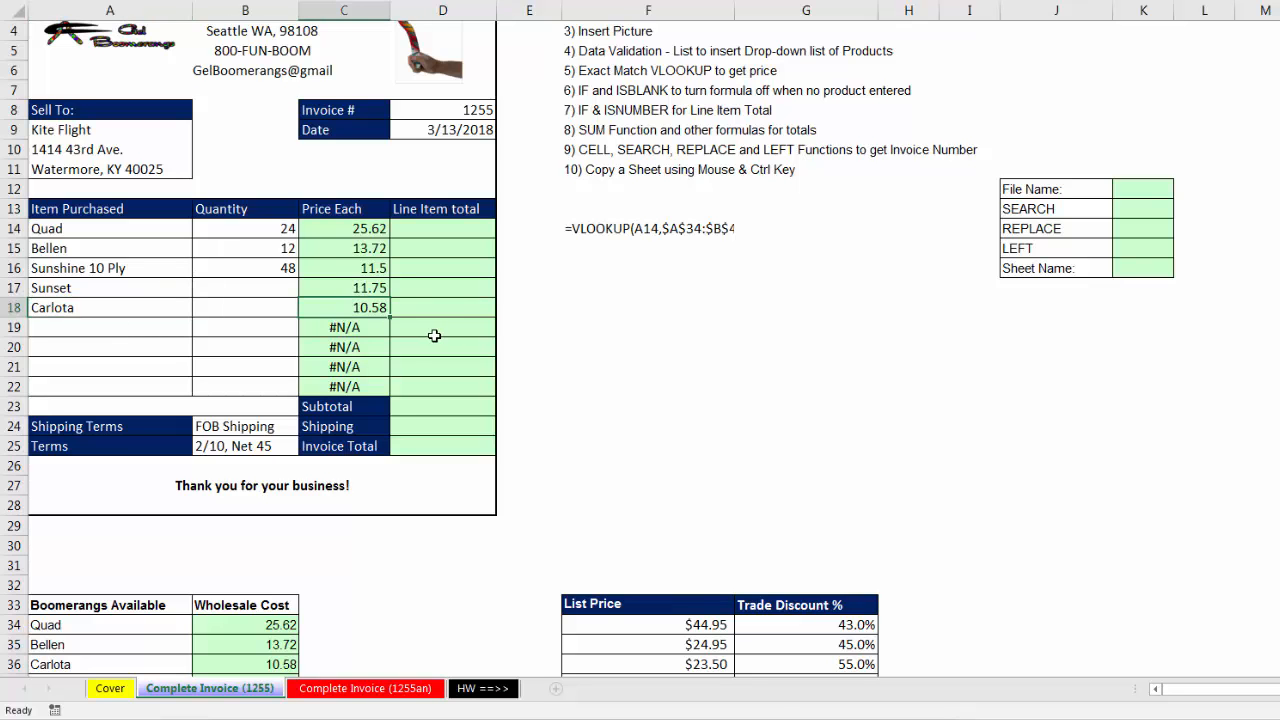
pyautogui.doubleClick(372, 312)
pyautogui.doubleClick(380, 310)
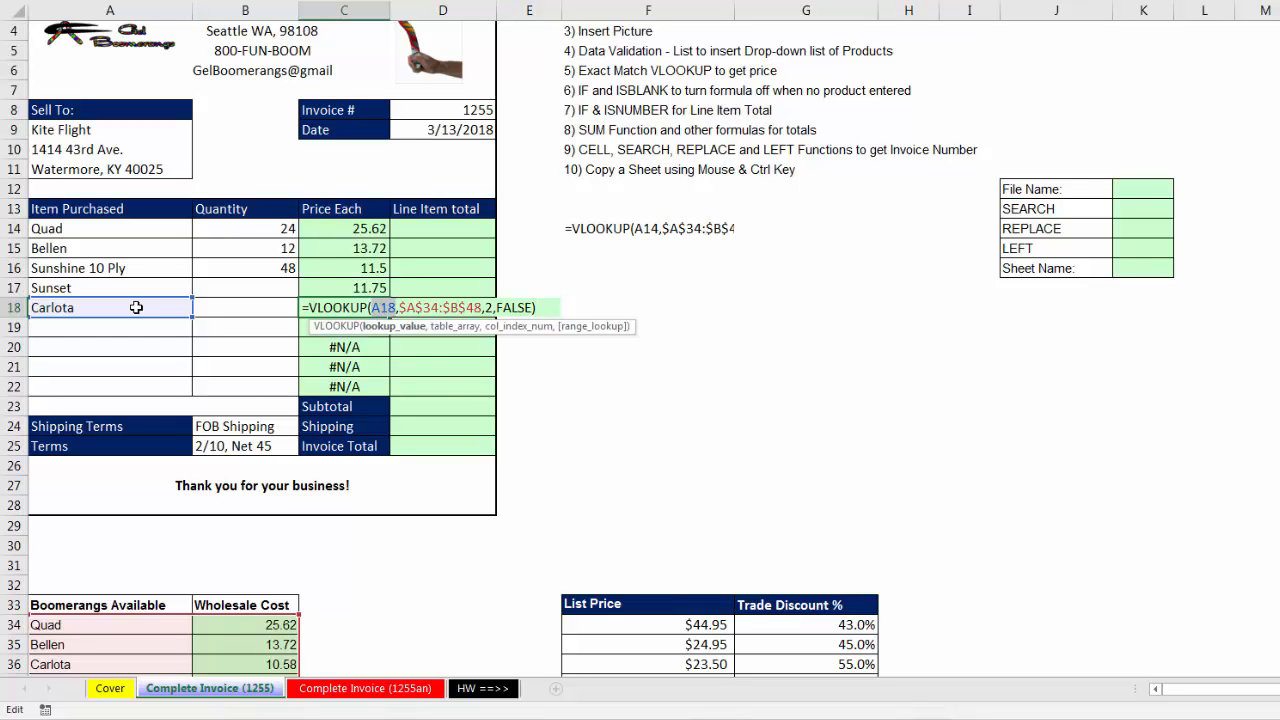
pyautogui.hotkey('ctrl', 'Return')
pyautogui.moveTo(370, 220); pyautogui.dragTo(368, 385)
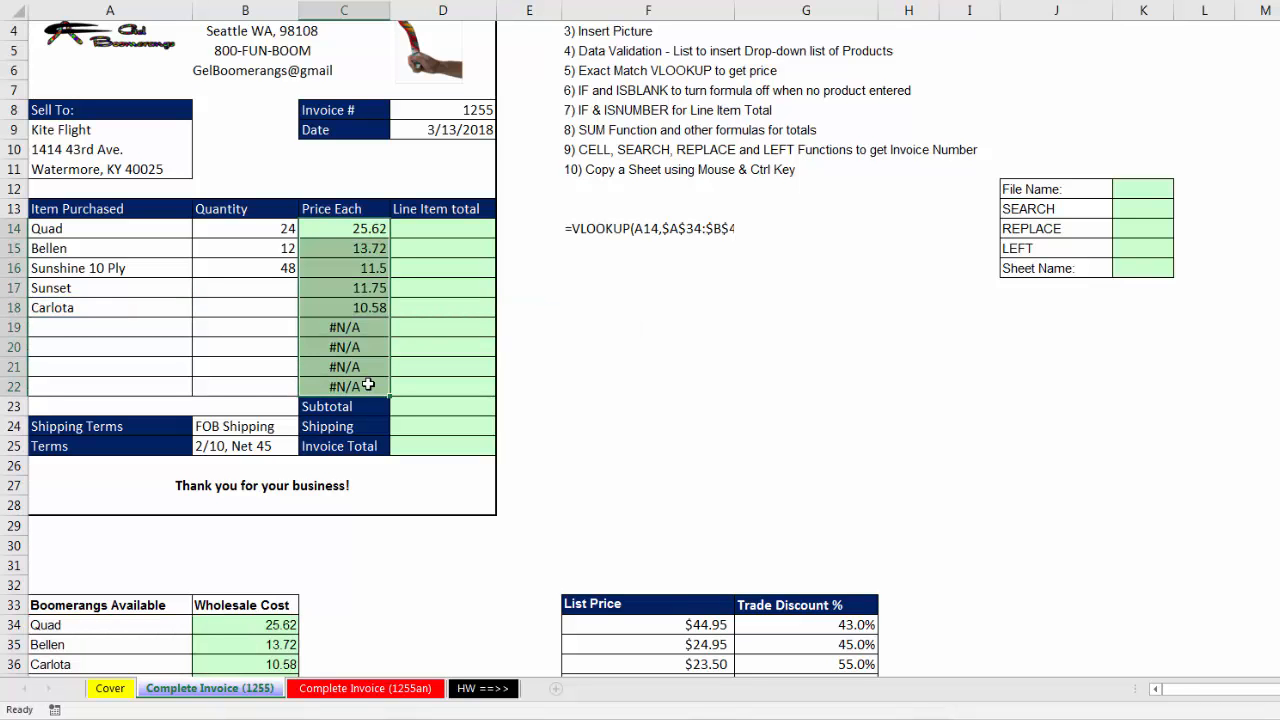
pyautogui.click(341, 233)
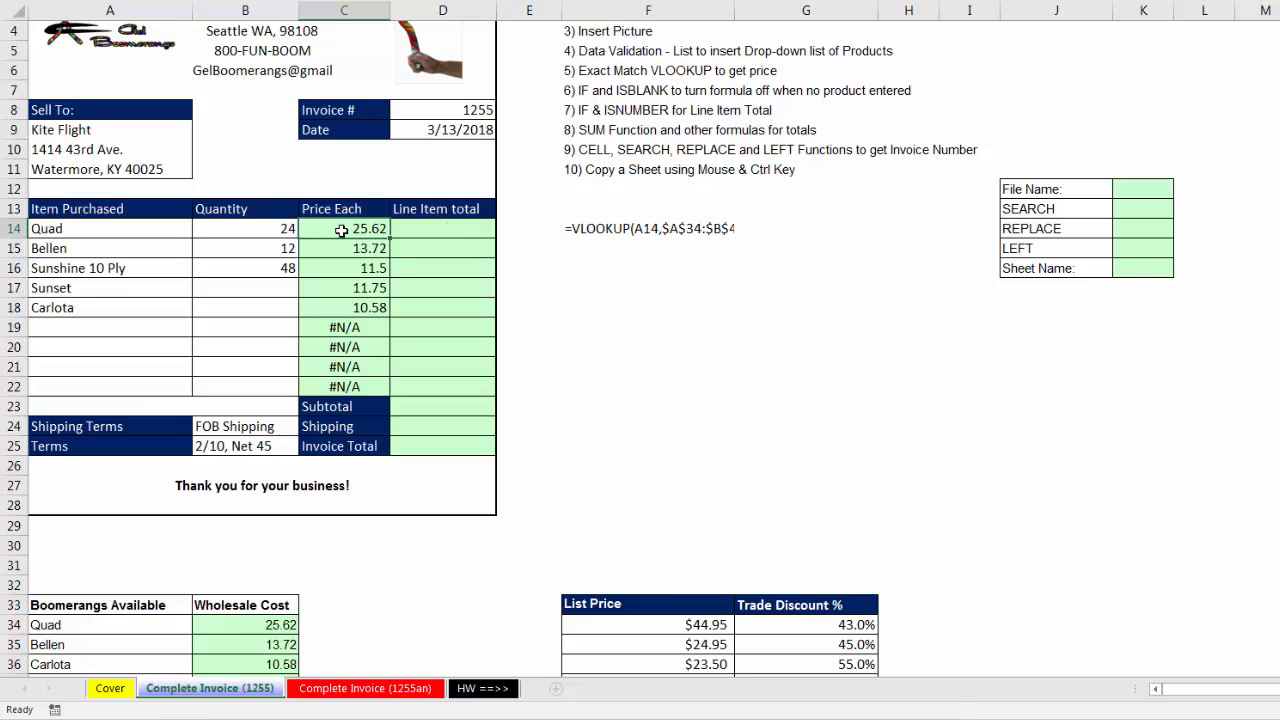
# Review the VLOOKUP formula in C14 and the Price Each cell C19 in the first row without a product
pyautogui.press('F2')
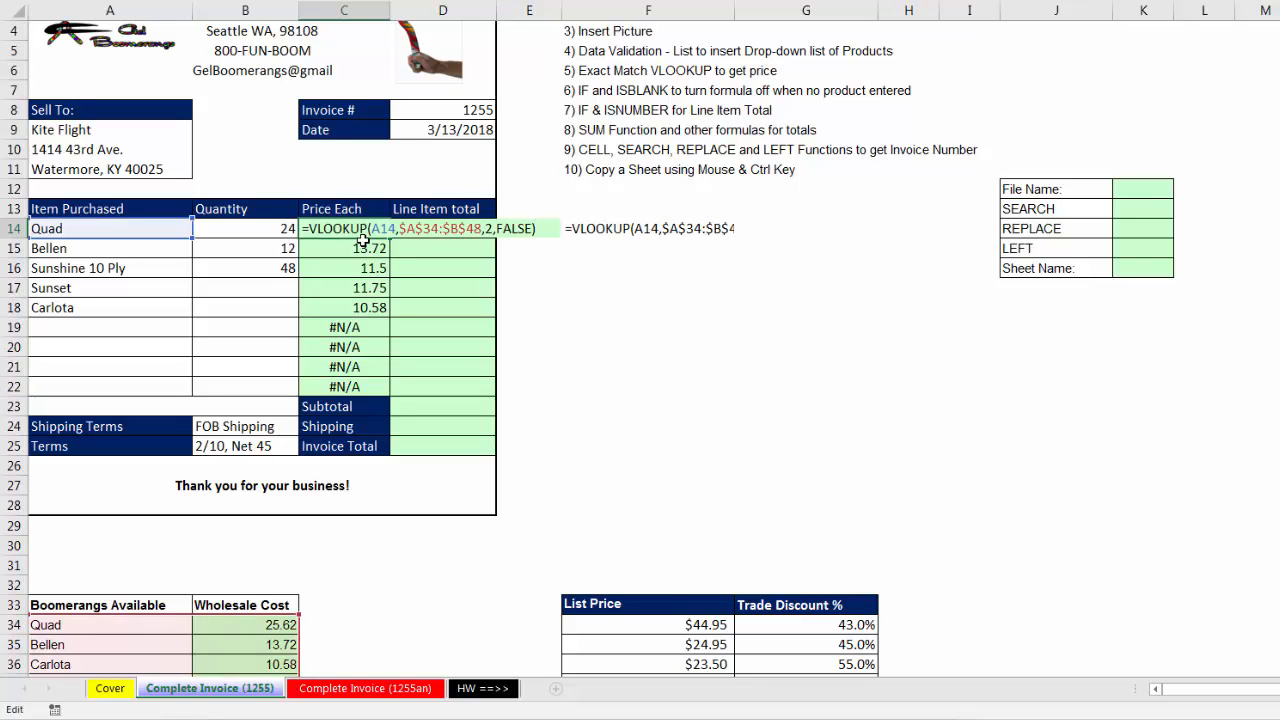
pyautogui.press('Escape')
pyautogui.click(345, 328)
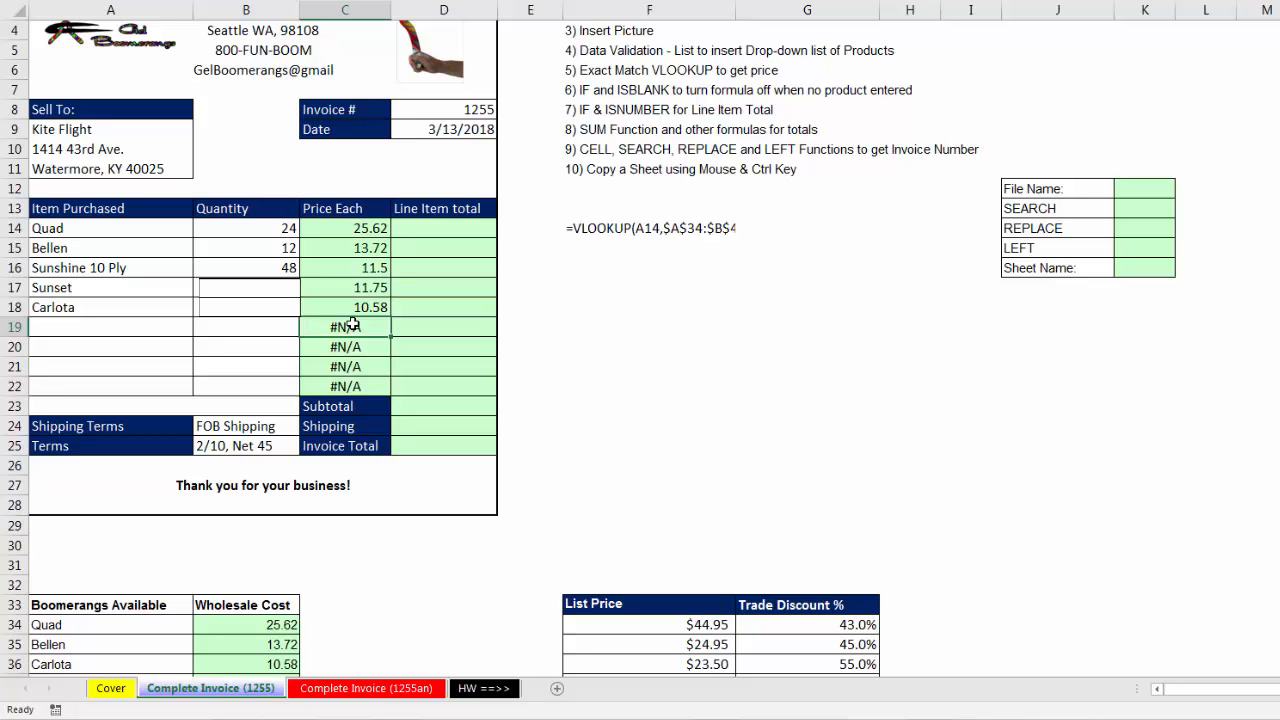
# Wrap the VLOOKUP in C14 in an IF function with ISTEXT(A14) as the logical test and the VLOOKUP as the value if true
pyautogui.click(352, 231)
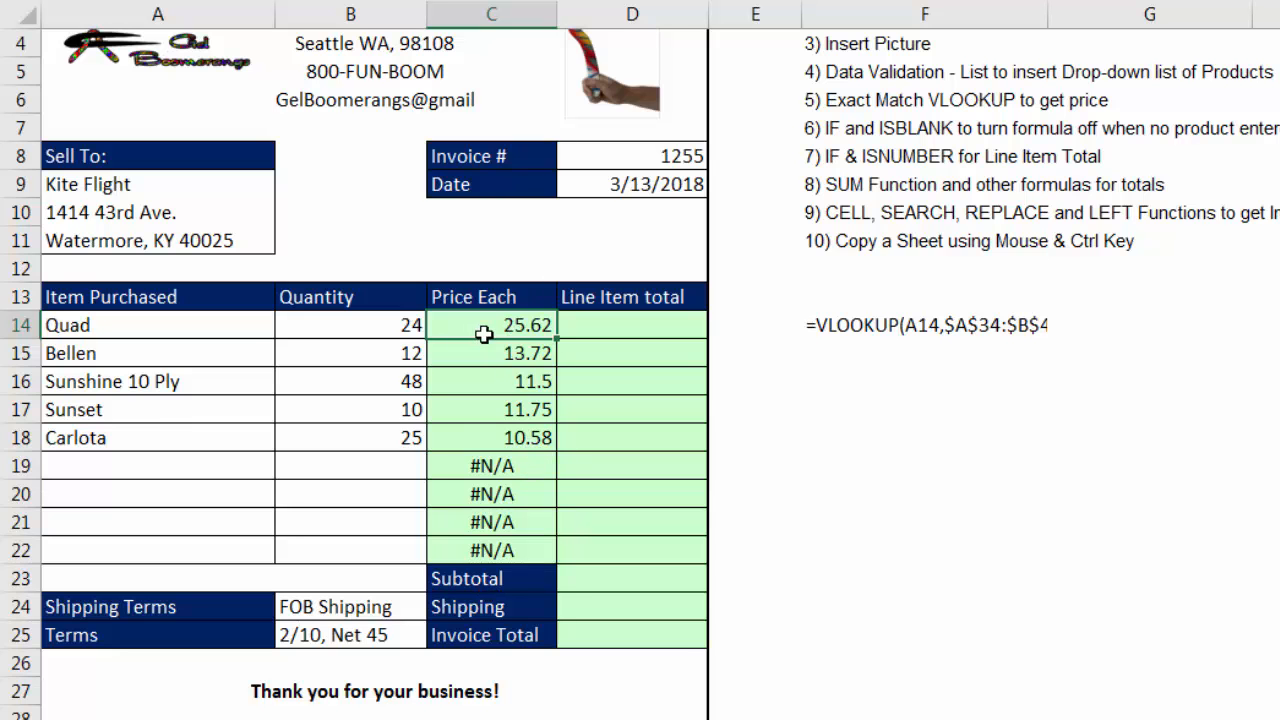
pyautogui.press('F2')
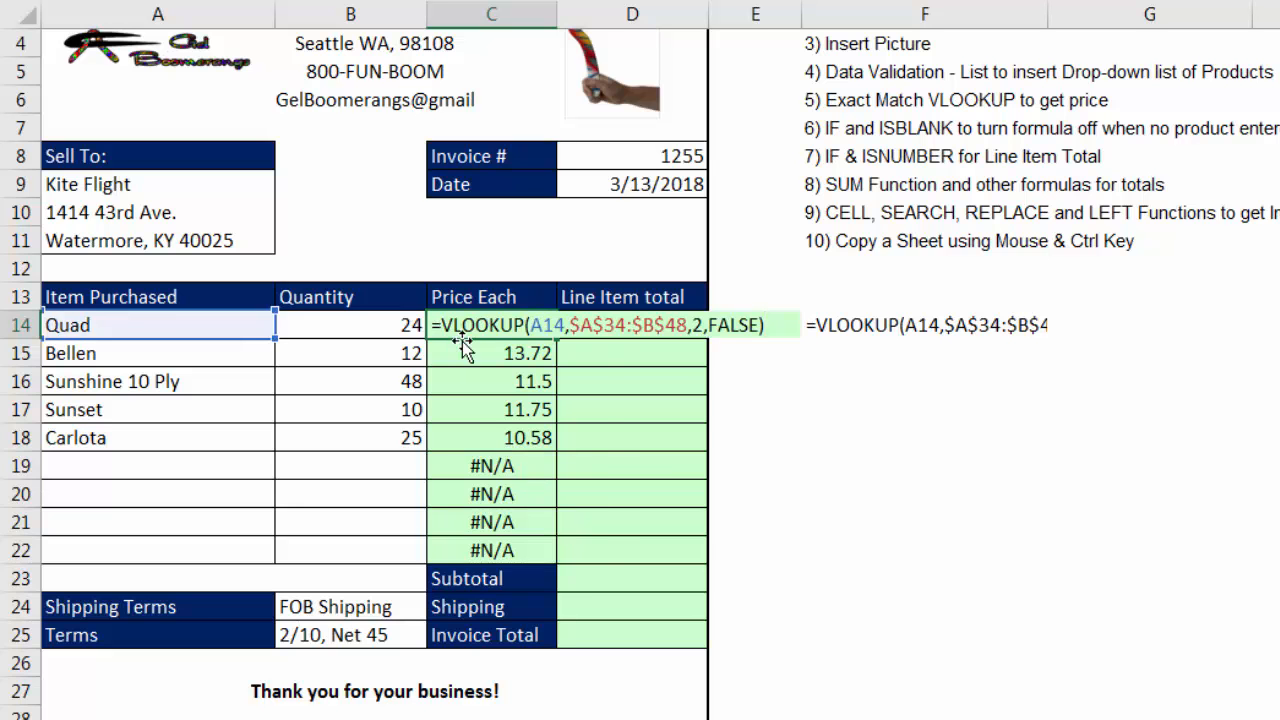
pyautogui.write('if')
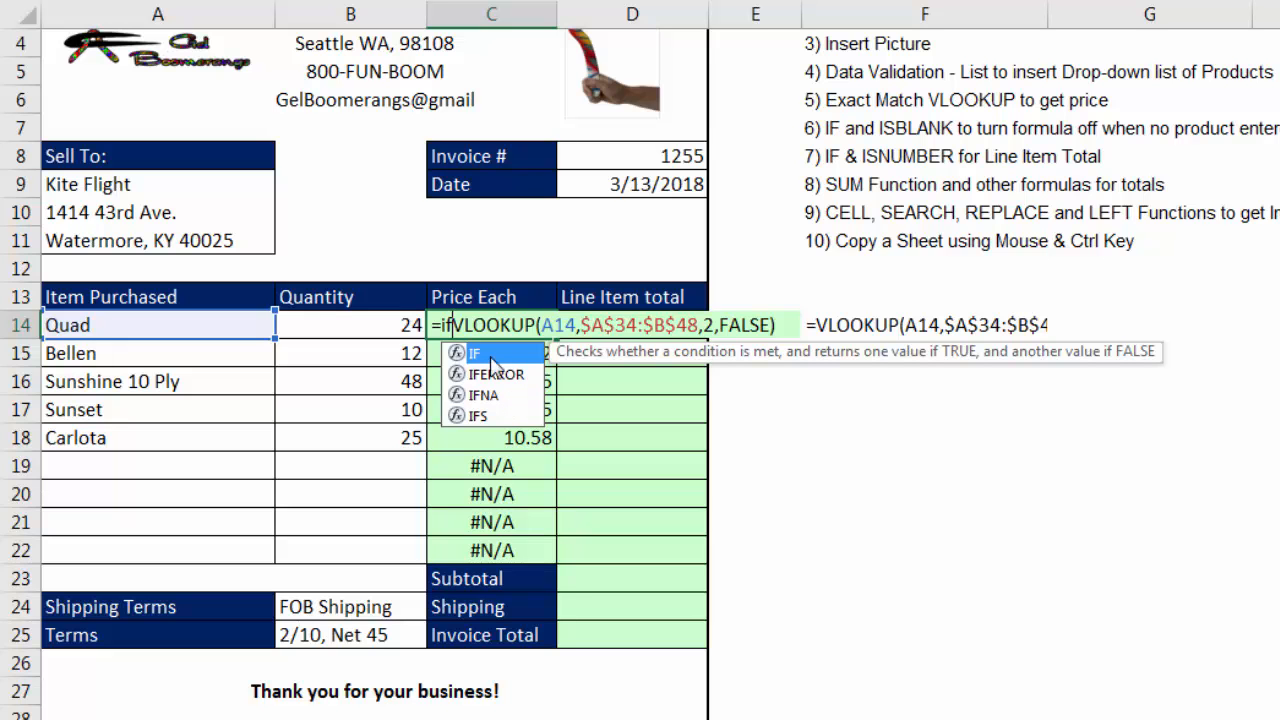
pyautogui.press('Tab')
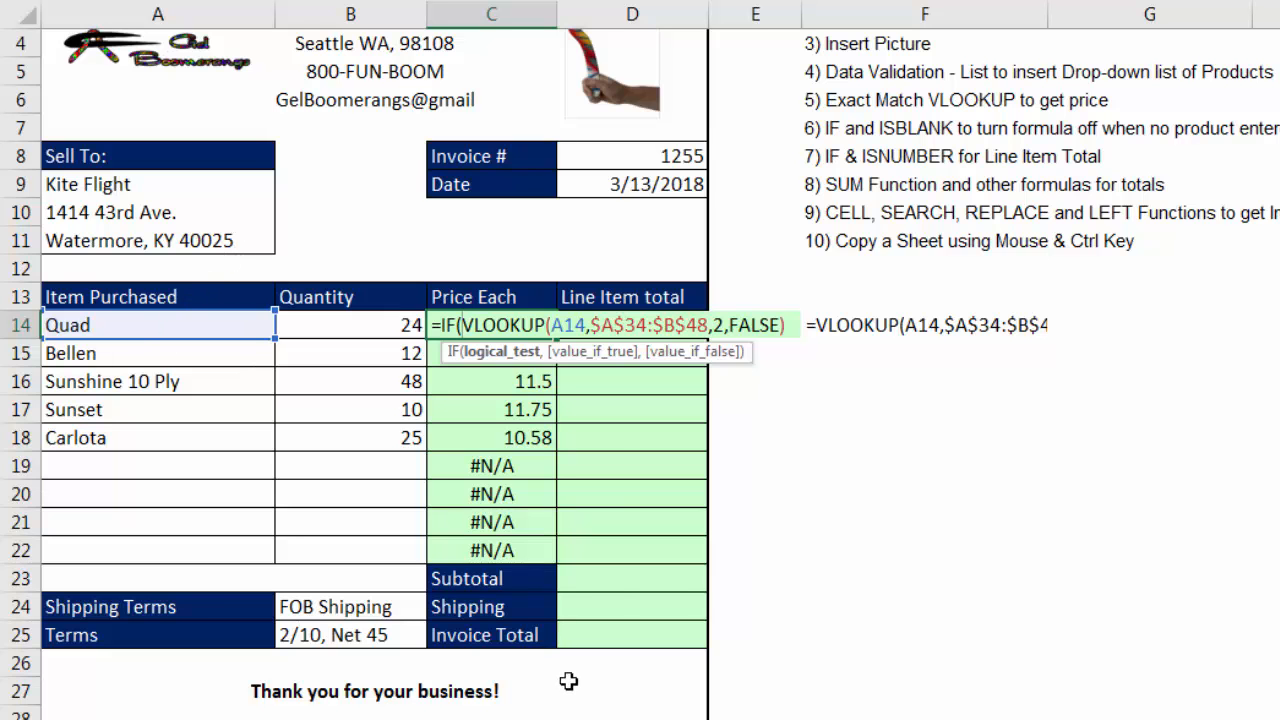
pyautogui.write('ist')
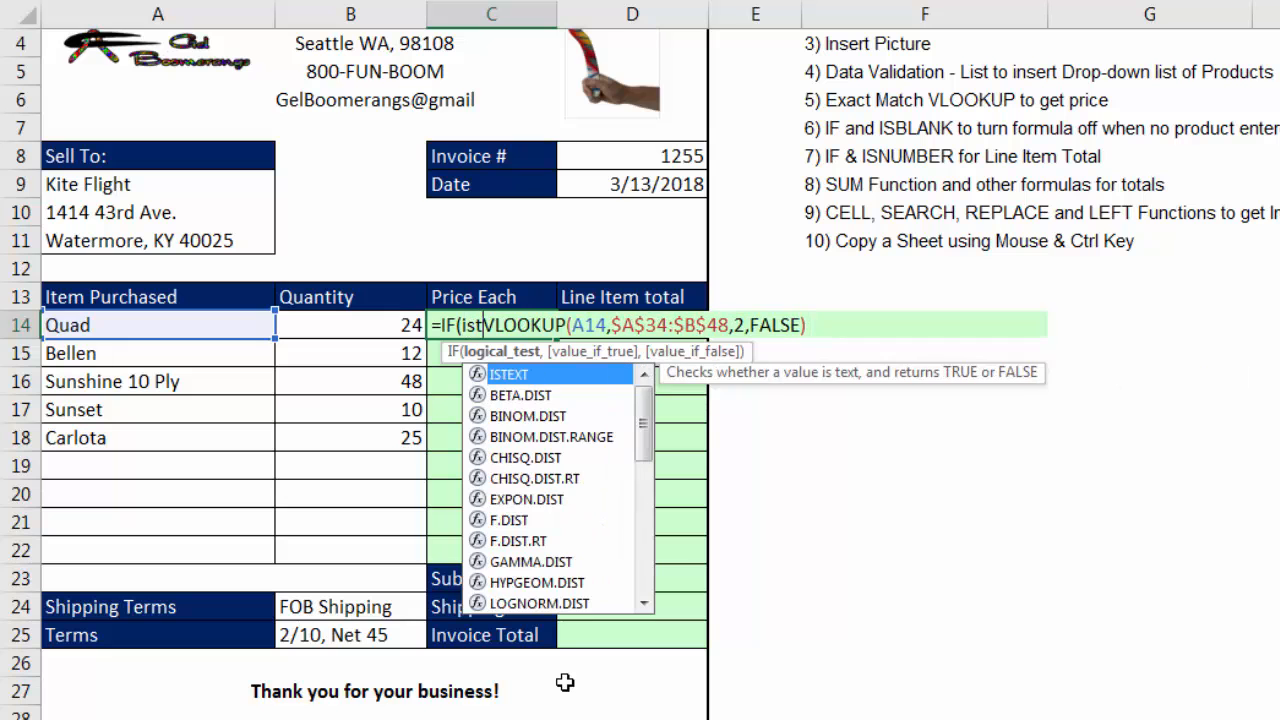
pyautogui.press('Tab')
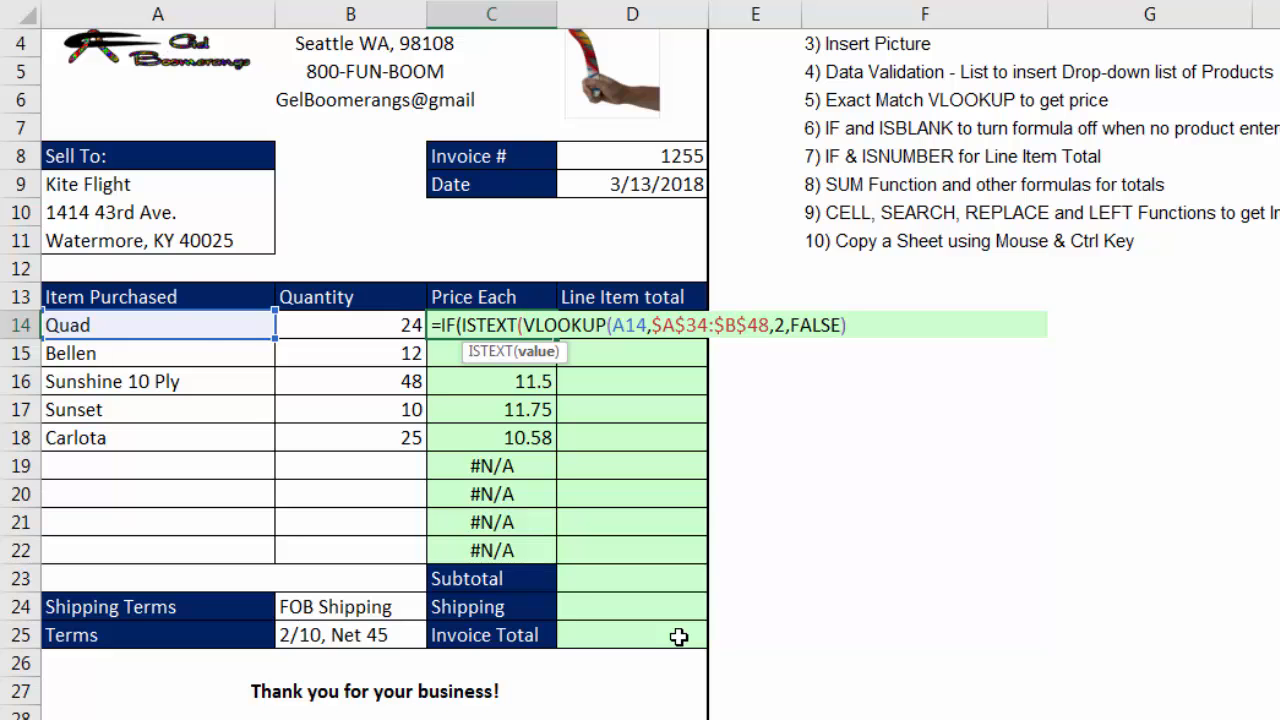
pyautogui.click(189, 328)
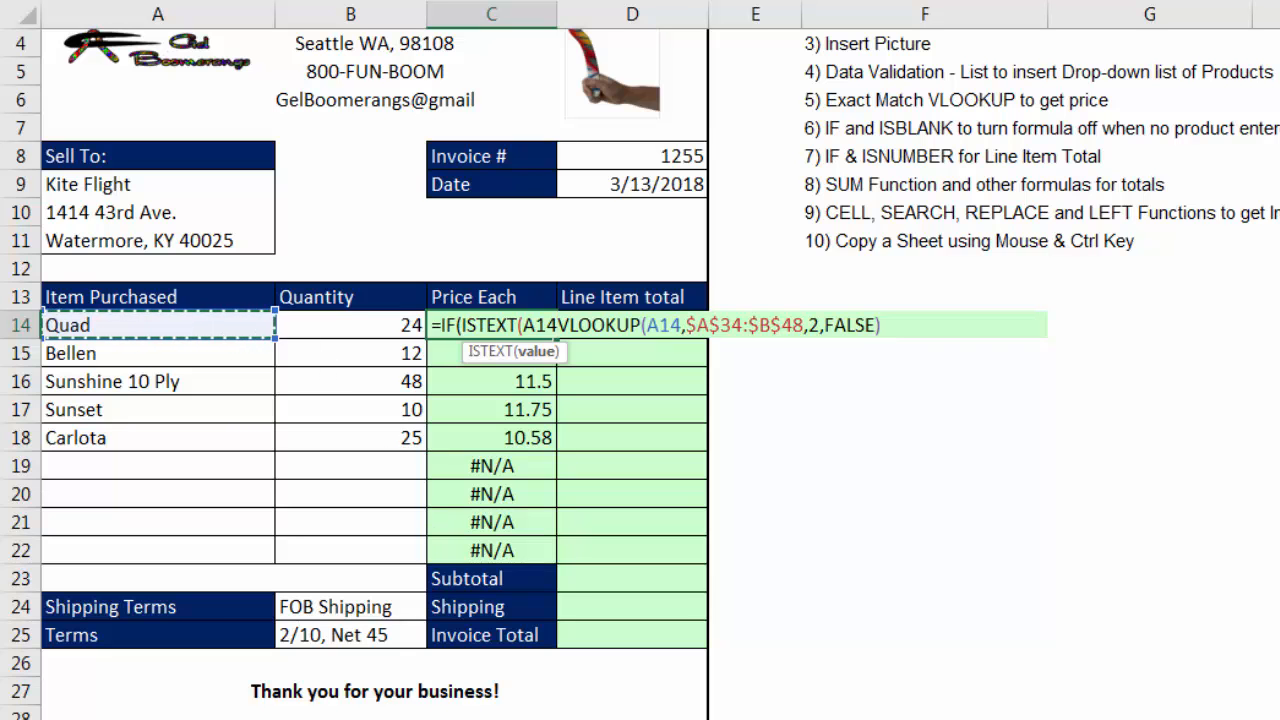
pyautogui.write(')')
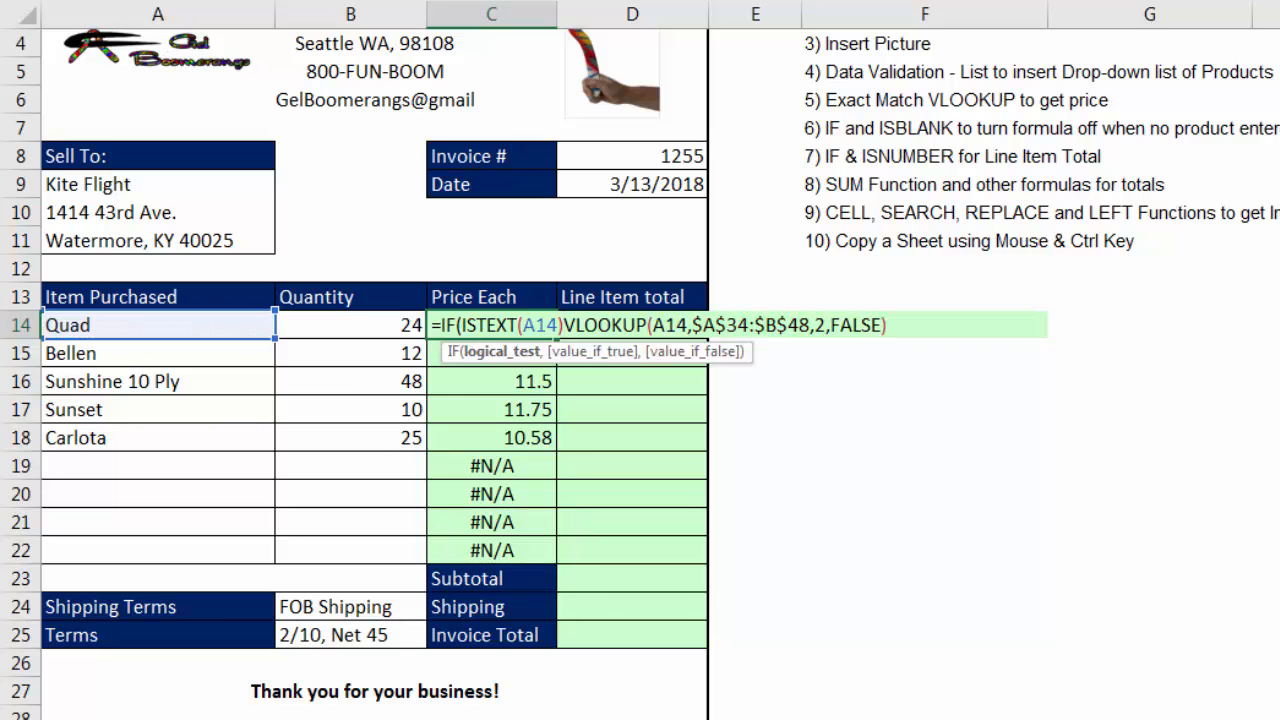
pyautogui.write(',')
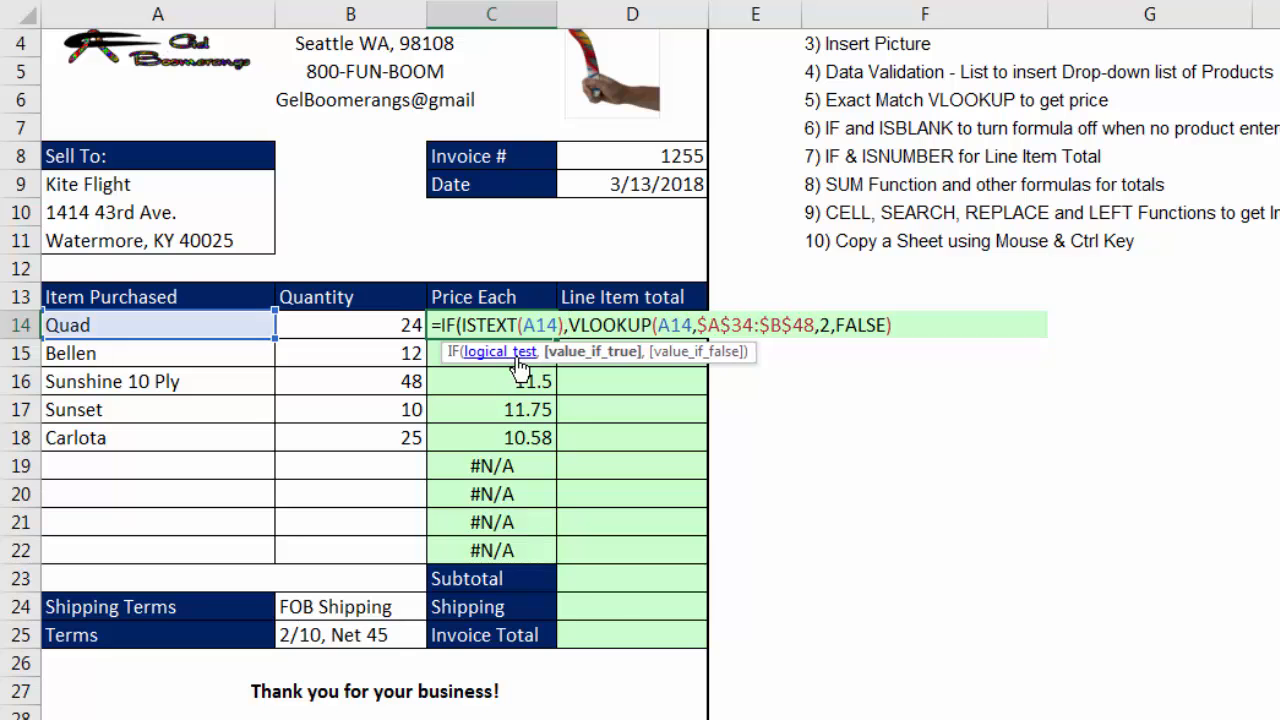
# Finish C14's IF formula with an empty text string ("") as the value if false, and copy it down to C22
pyautogui.click(515, 354)
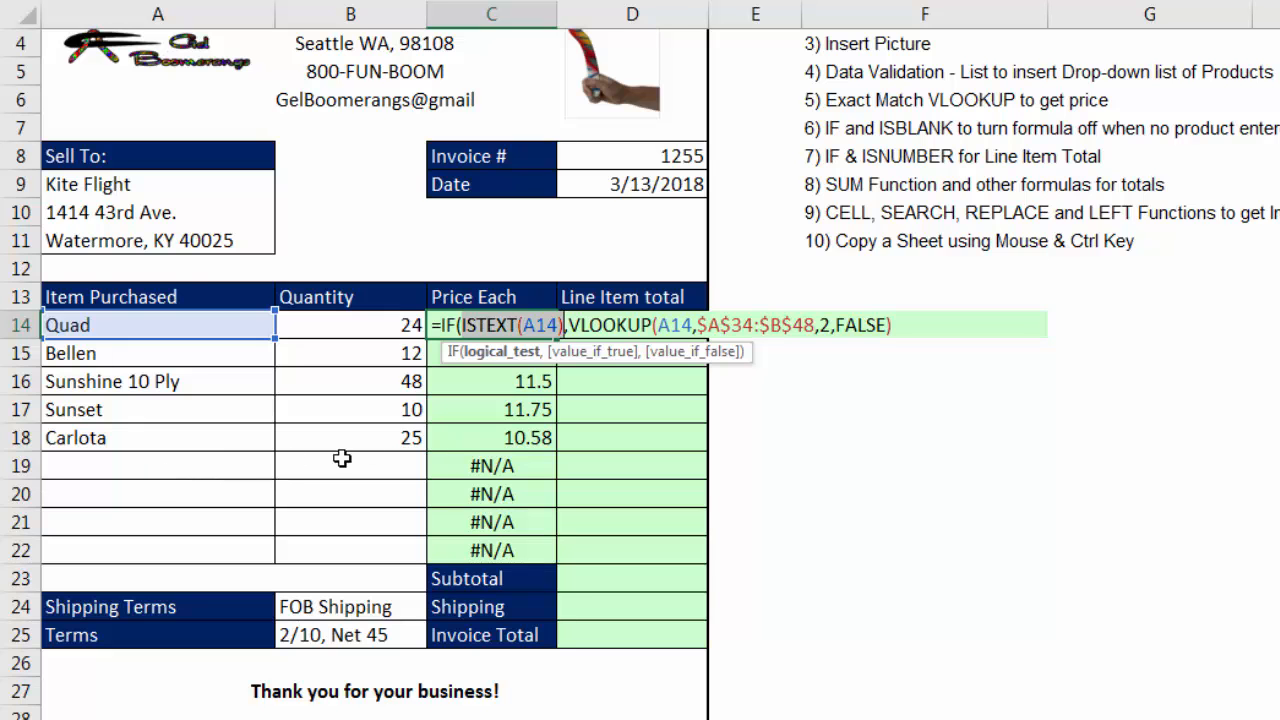
pyautogui.click(575, 356)
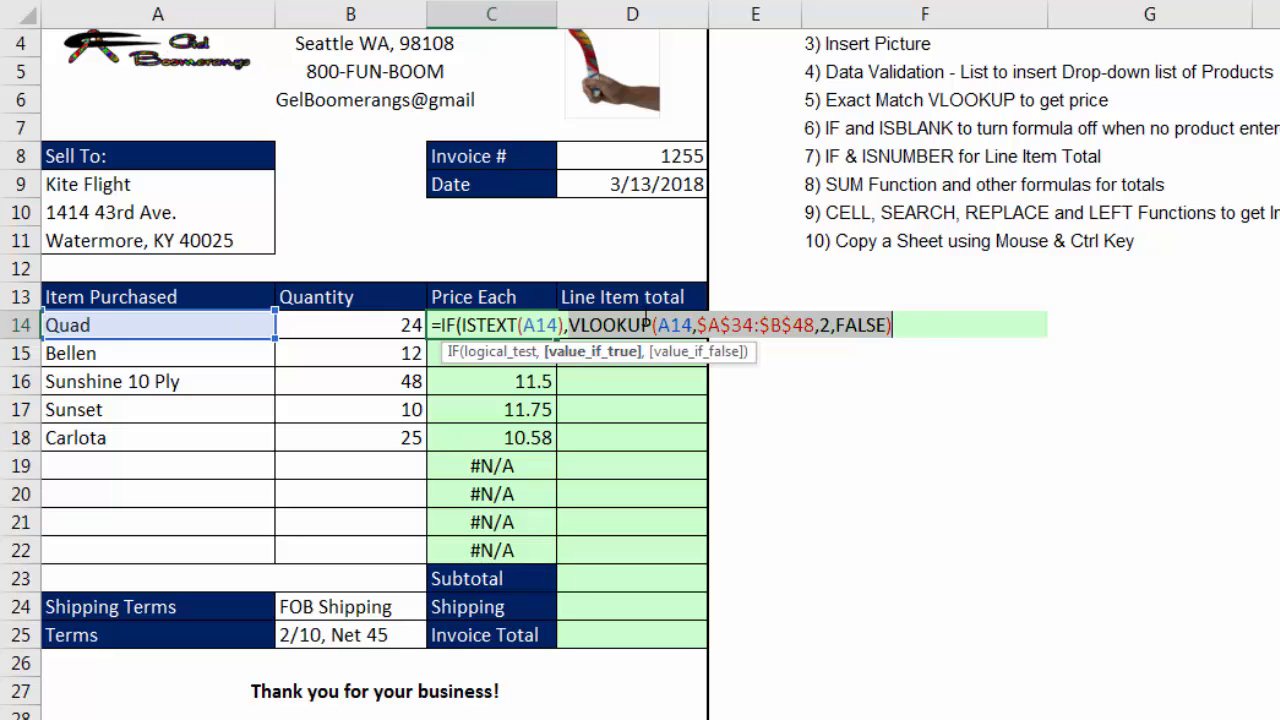
pyautogui.click(926, 326)
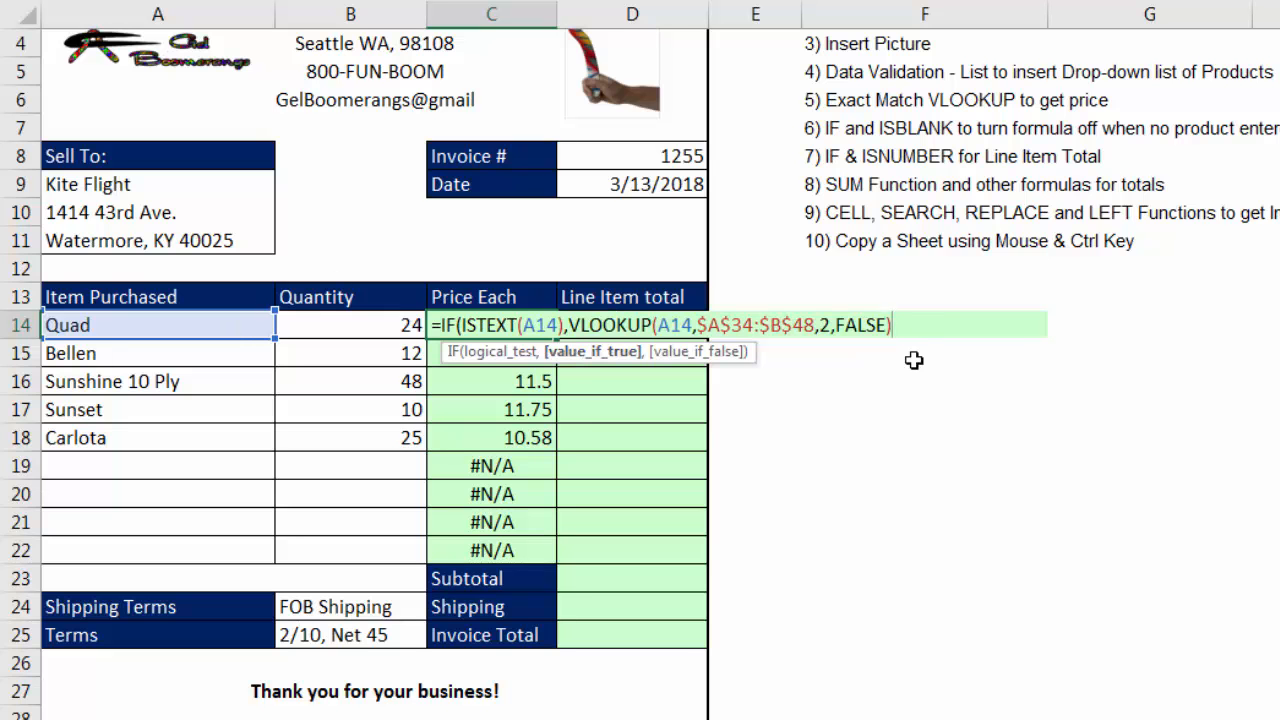
pyautogui.write(',')
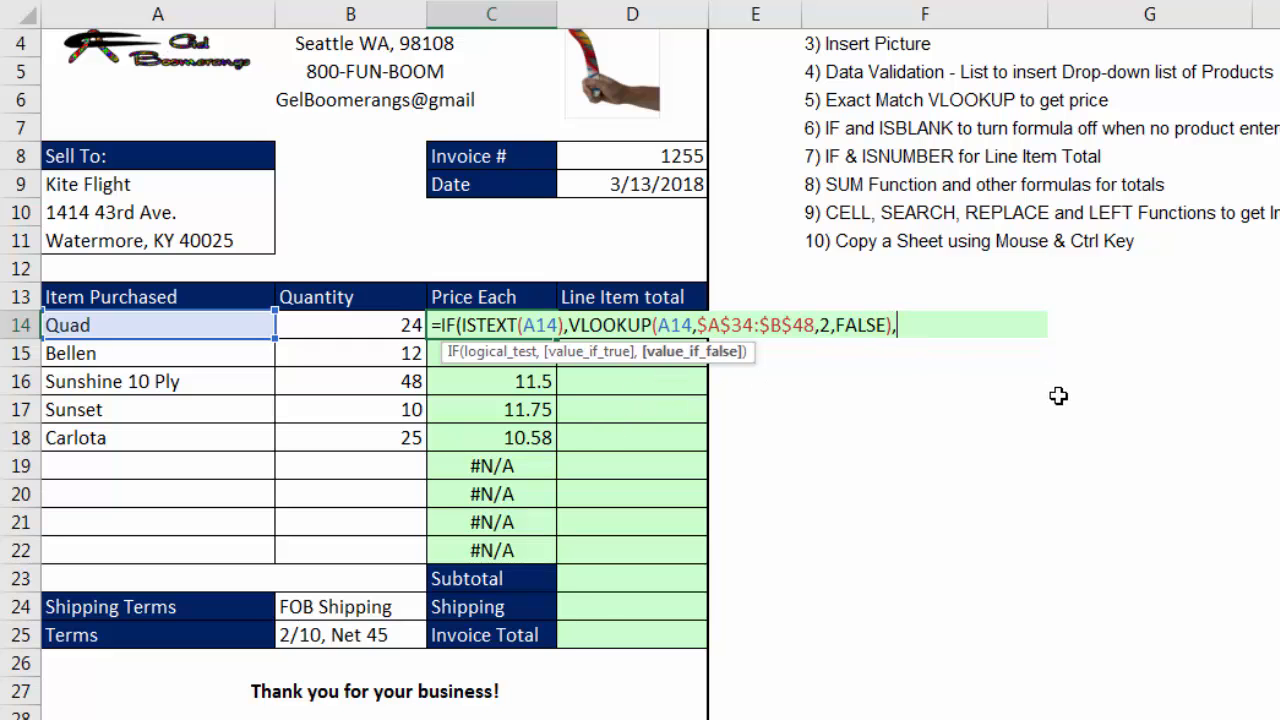
pyautogui.write('"')
pyautogui.write(')')
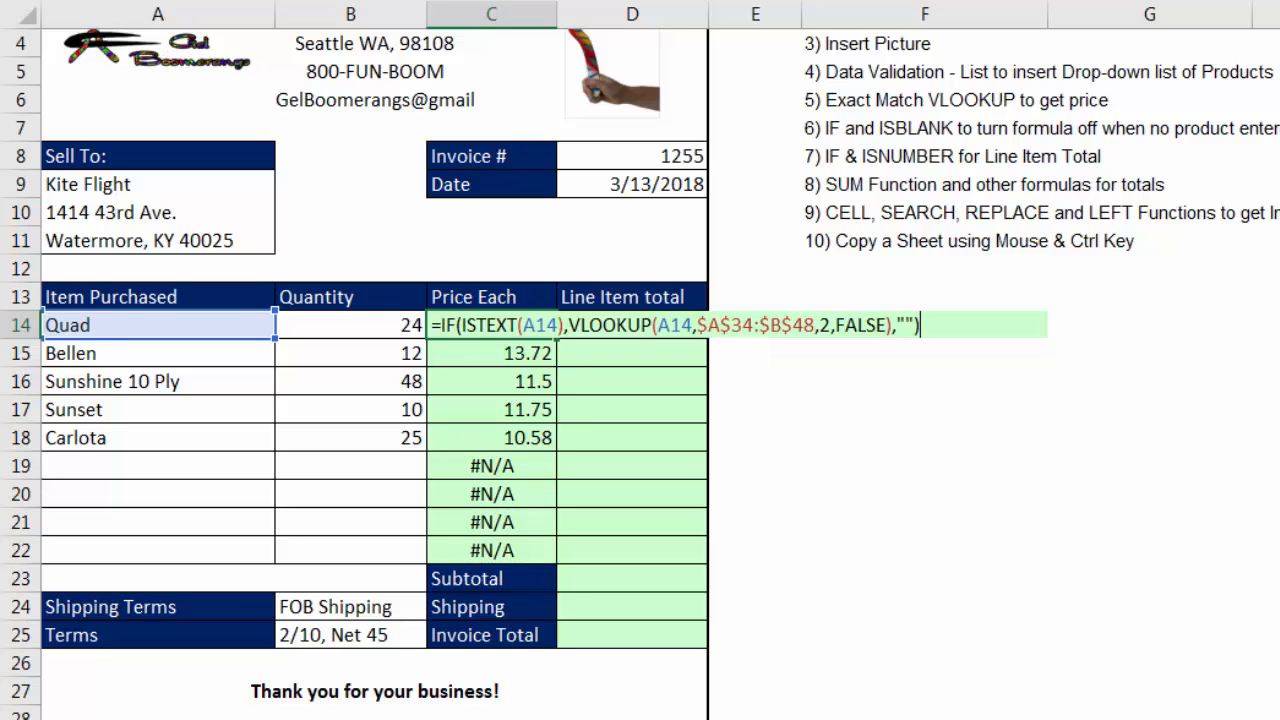
pyautogui.hotkey('ctrl', 'Return')
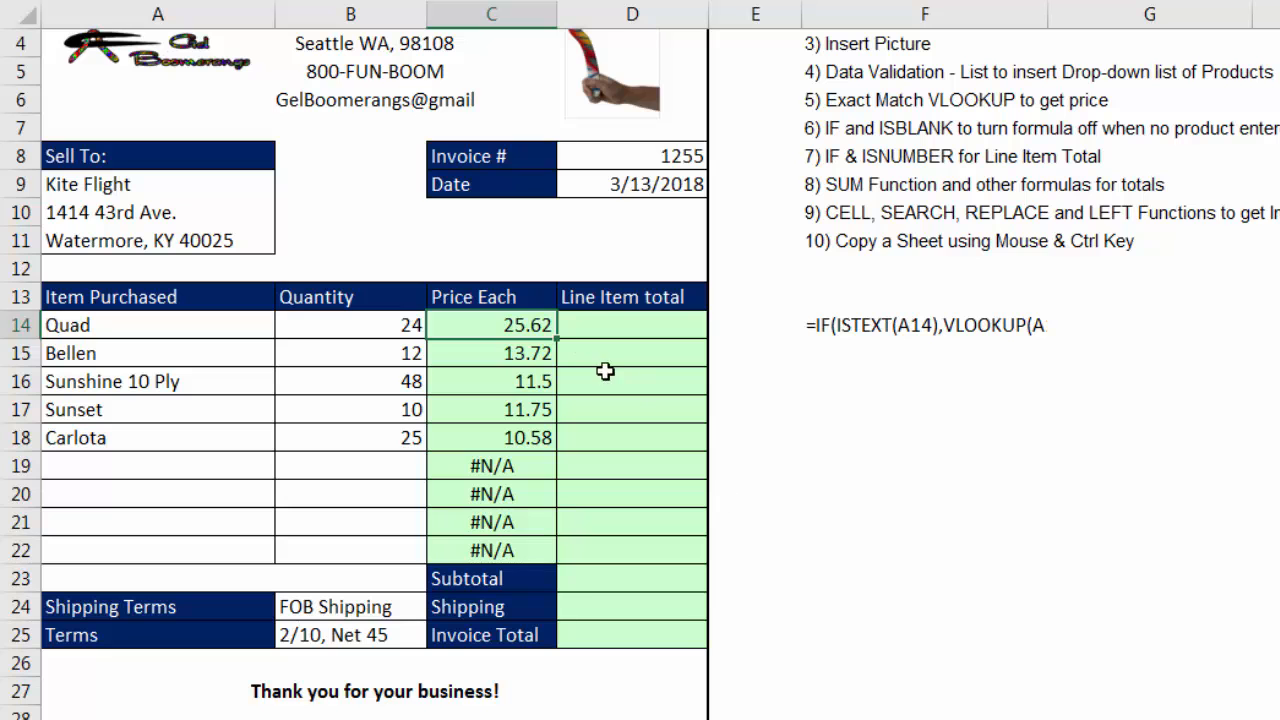
pyautogui.moveTo(561, 343); pyautogui.dragTo(555, 554)
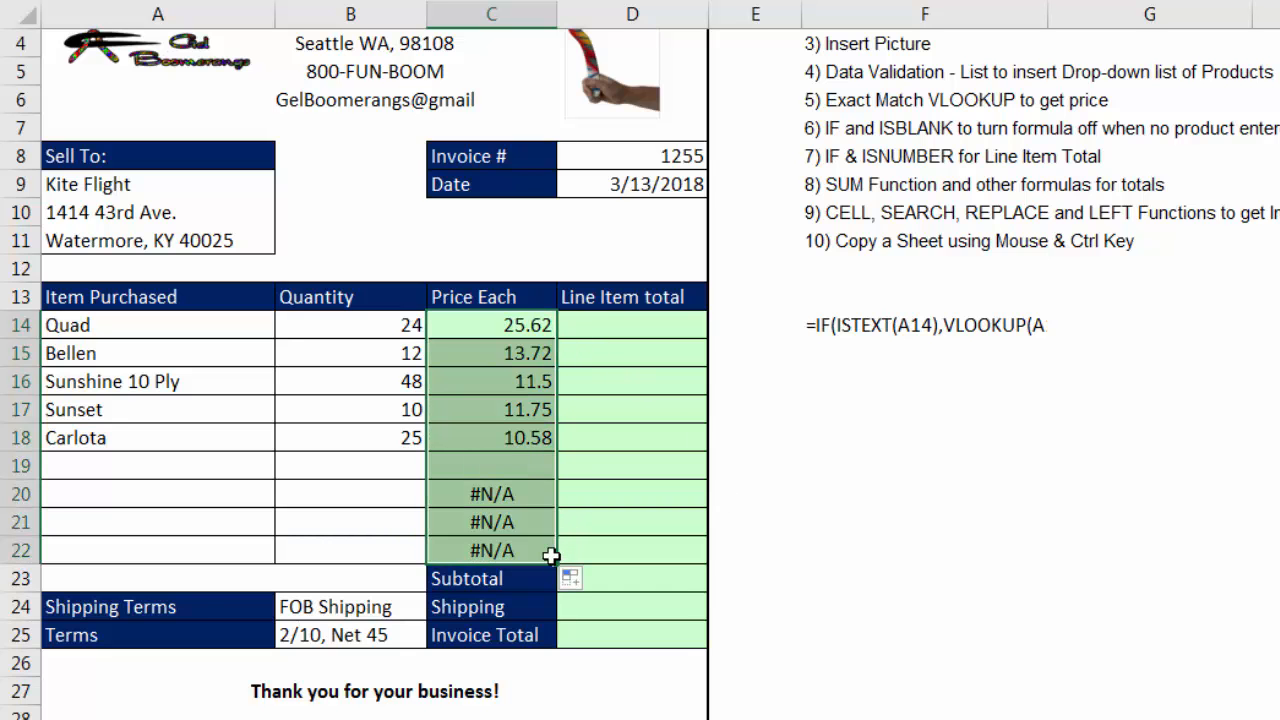
# Examine the logical test, value-if-true and value-if-false arguments of the IF formula in C19
pyautogui.click(526, 466)
pyautogui.press('F2')
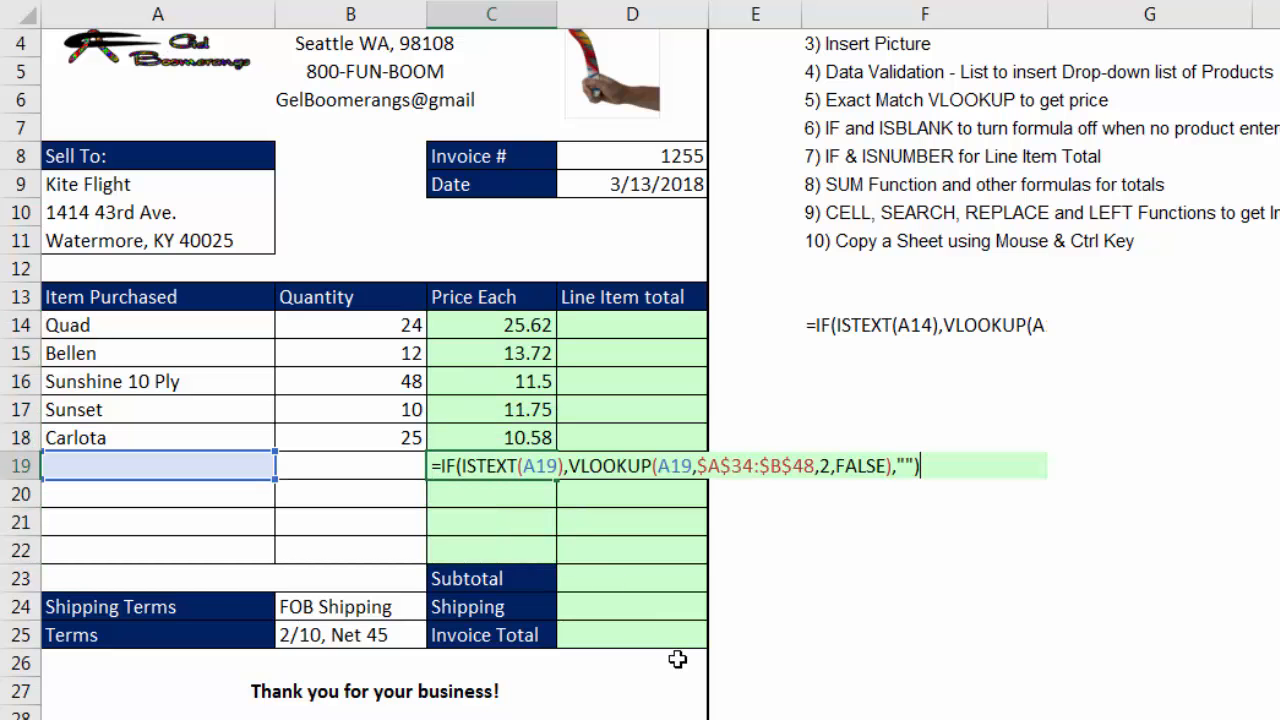
pyautogui.click(464, 467)
pyautogui.click(493, 498)
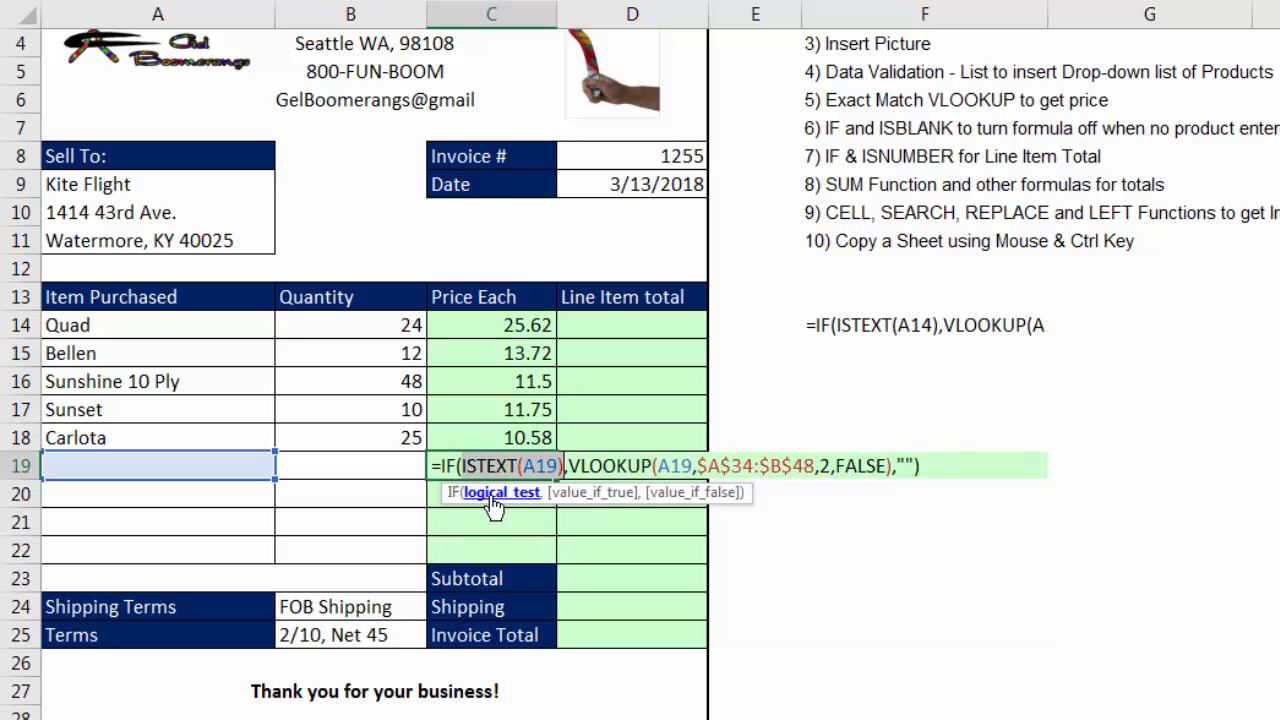
pyautogui.click(603, 493)
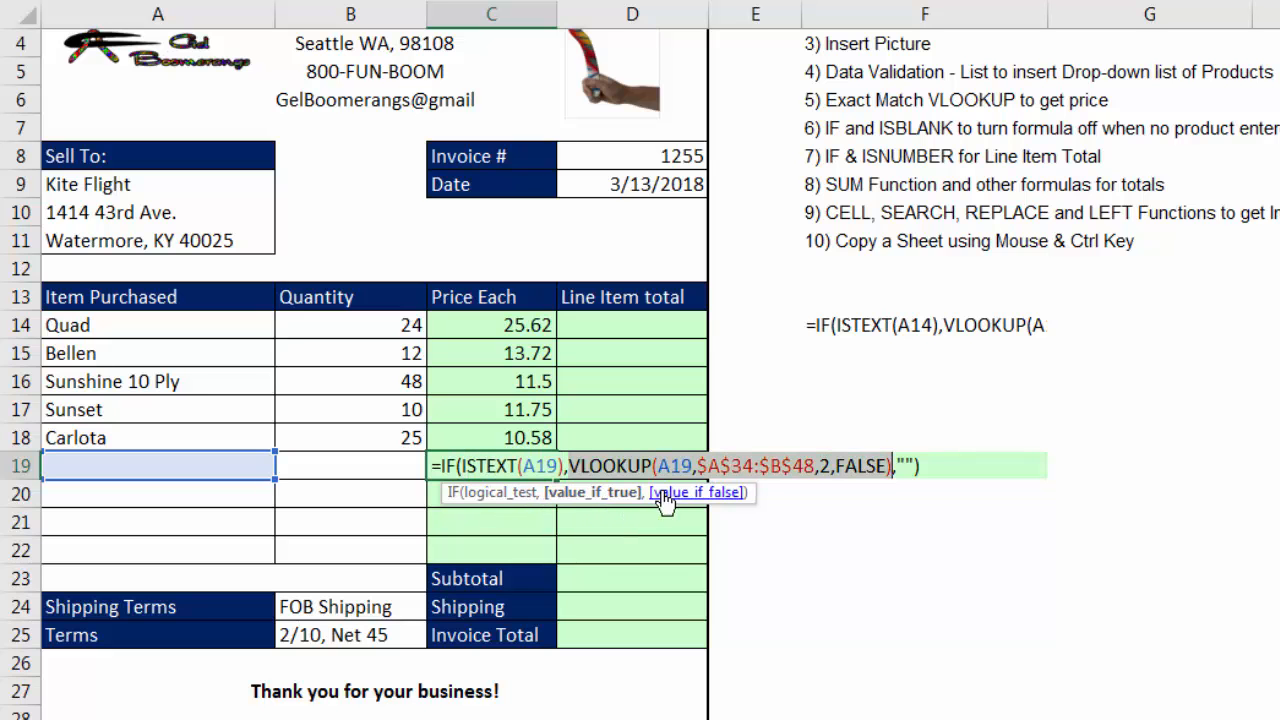
pyautogui.click(705, 493)
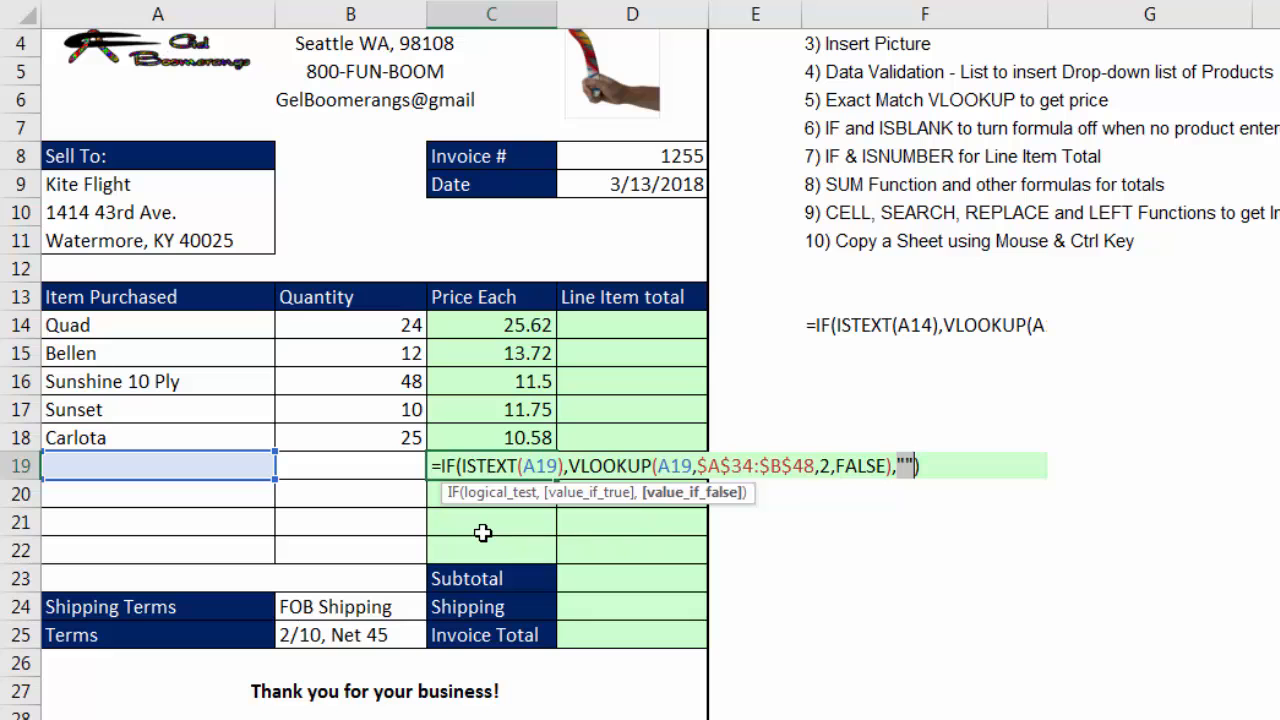
pyautogui.click(563, 494)
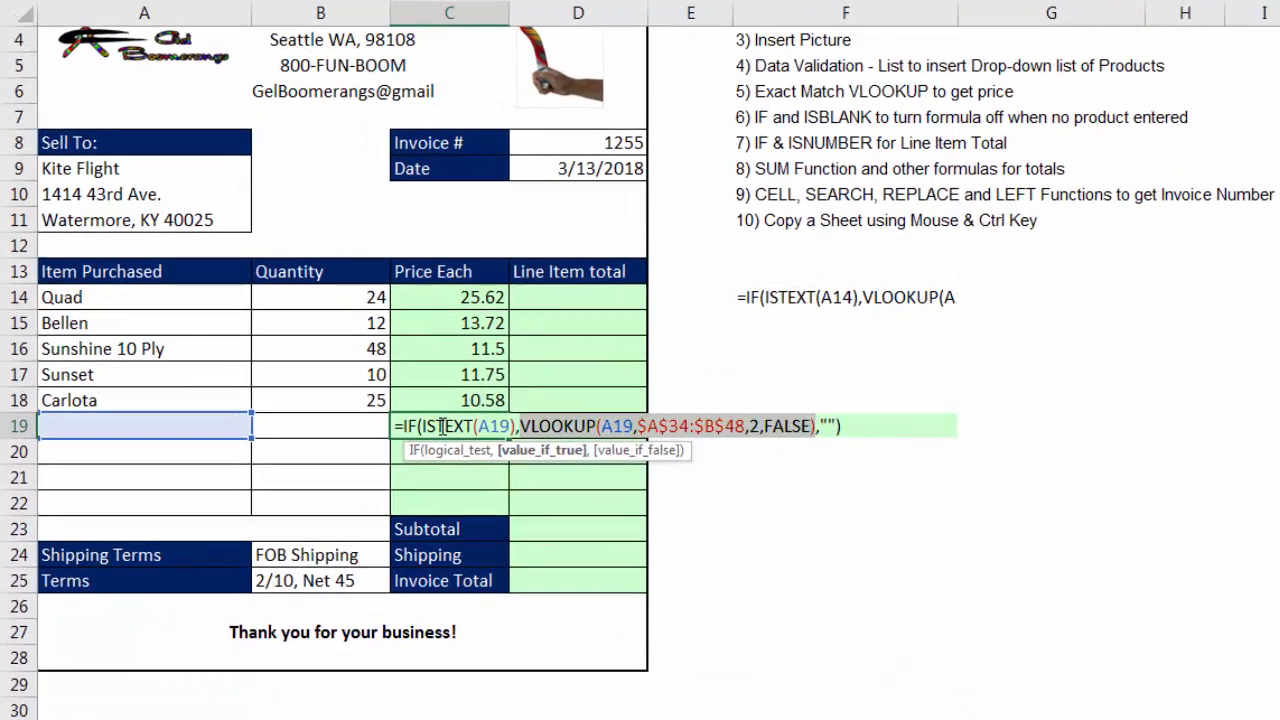
pyautogui.click(342, 330)
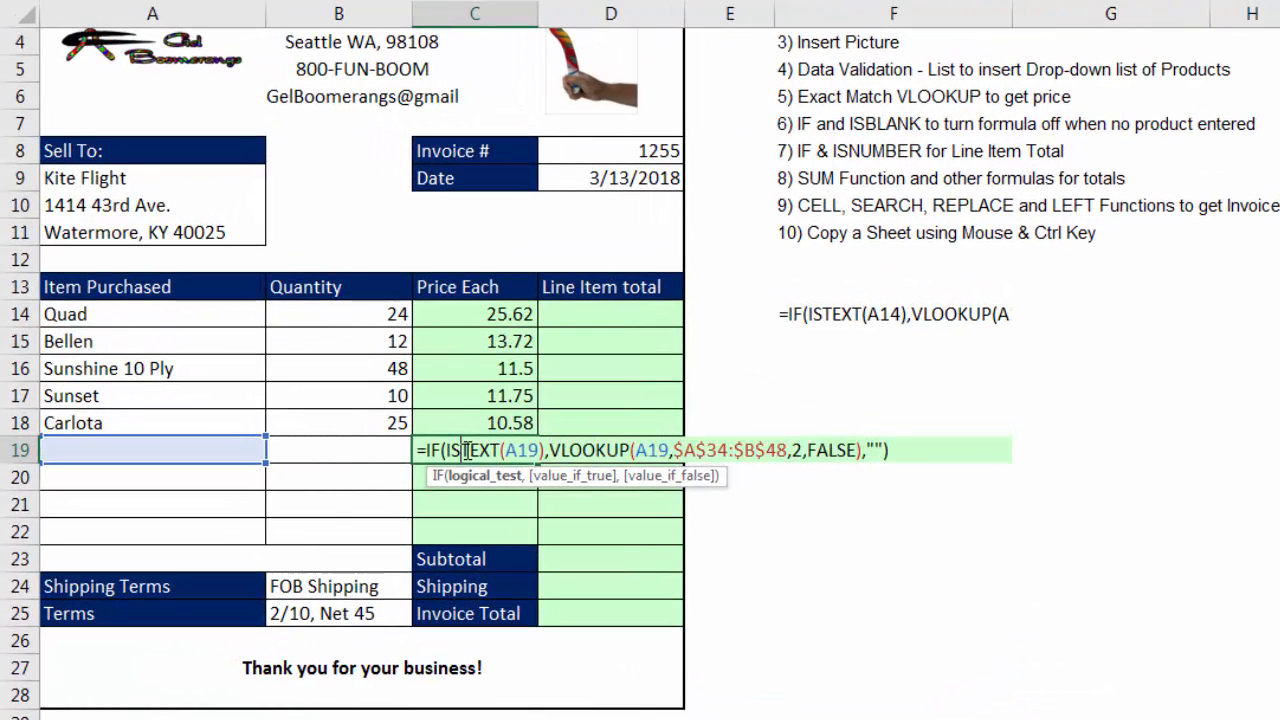
pyautogui.click(480, 477)
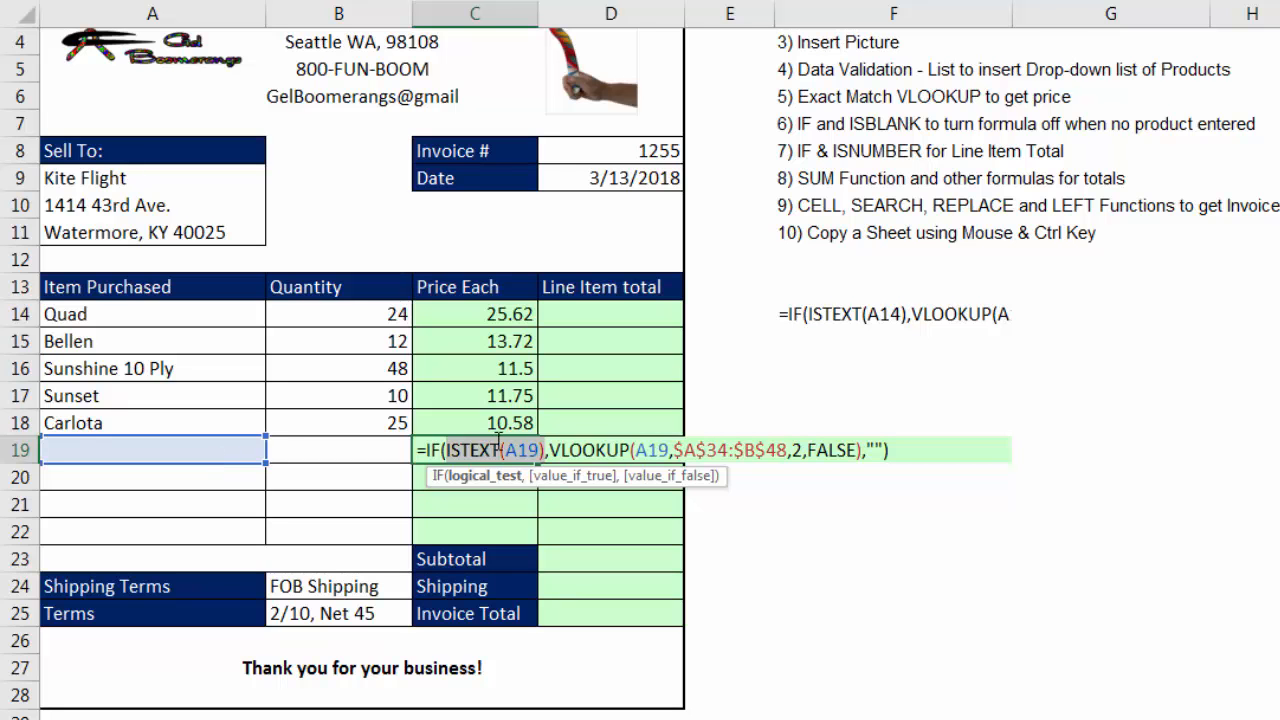
pyautogui.doubleClick(875, 450)
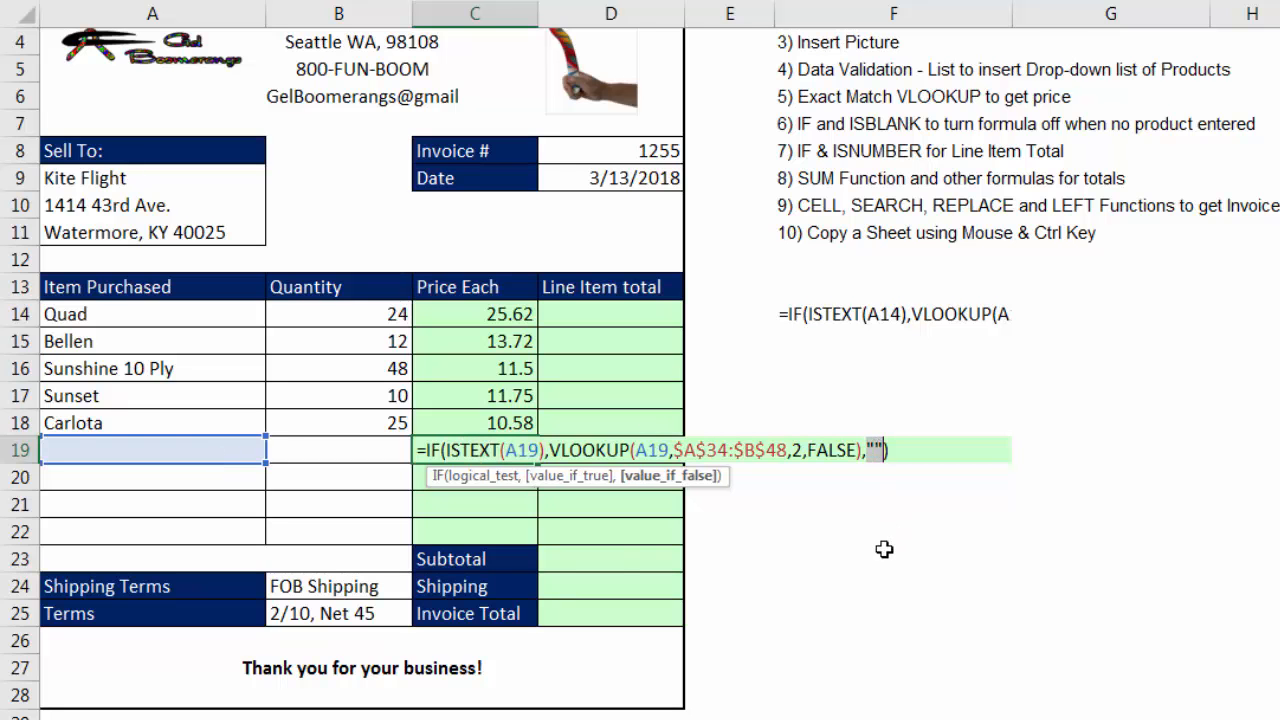
pyautogui.click(574, 478)
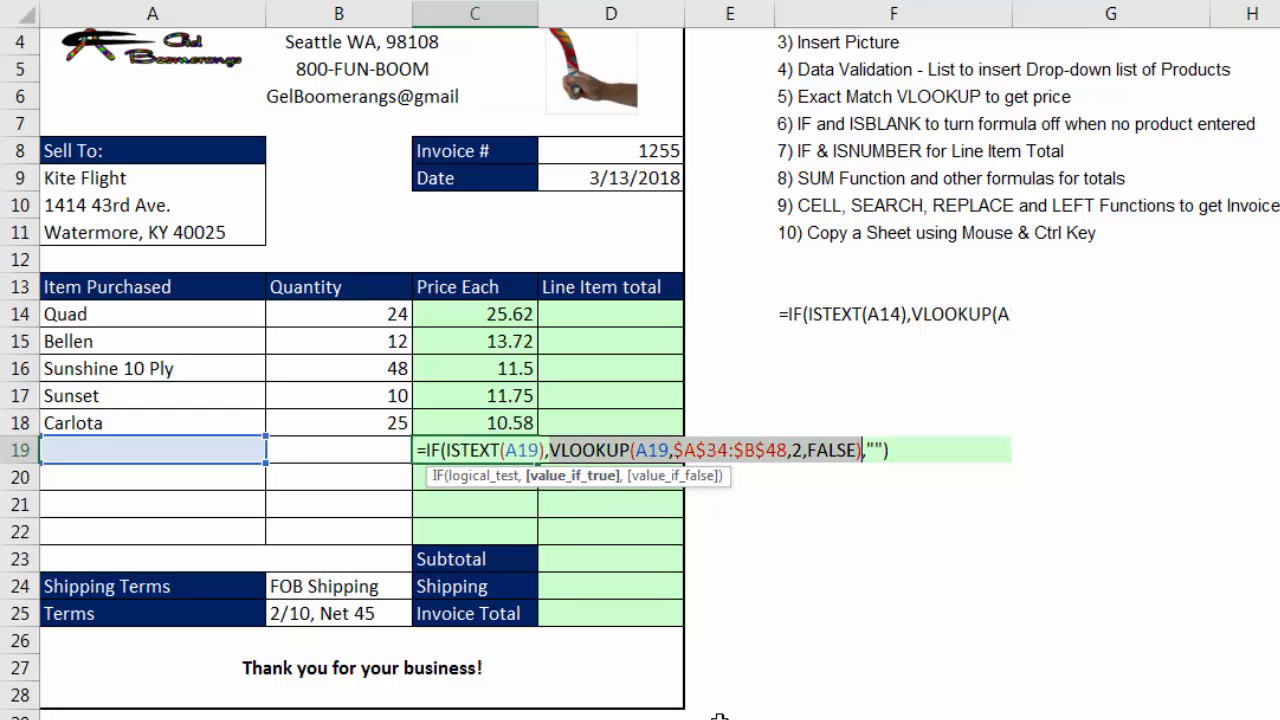
pyautogui.press('Return')
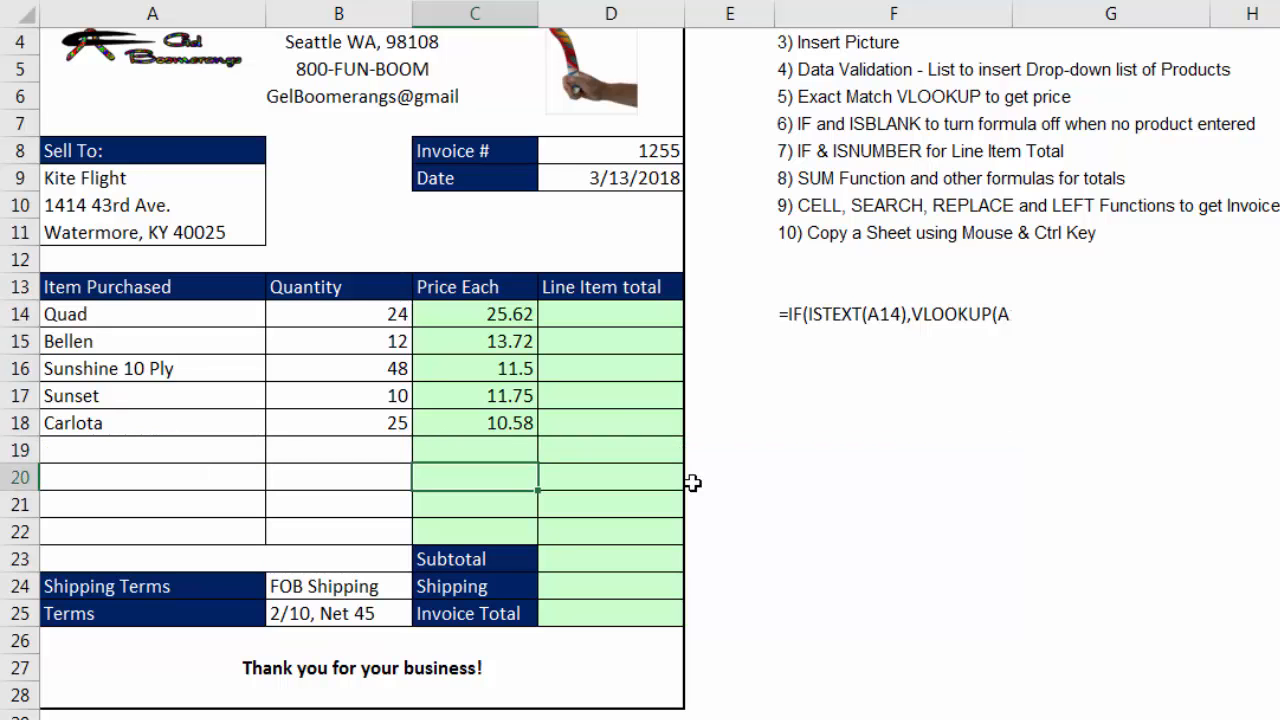
# Enter =B14*C14 as the Line Item total in D14, copy it down to D22, and select D19
pyautogui.click(622, 319)
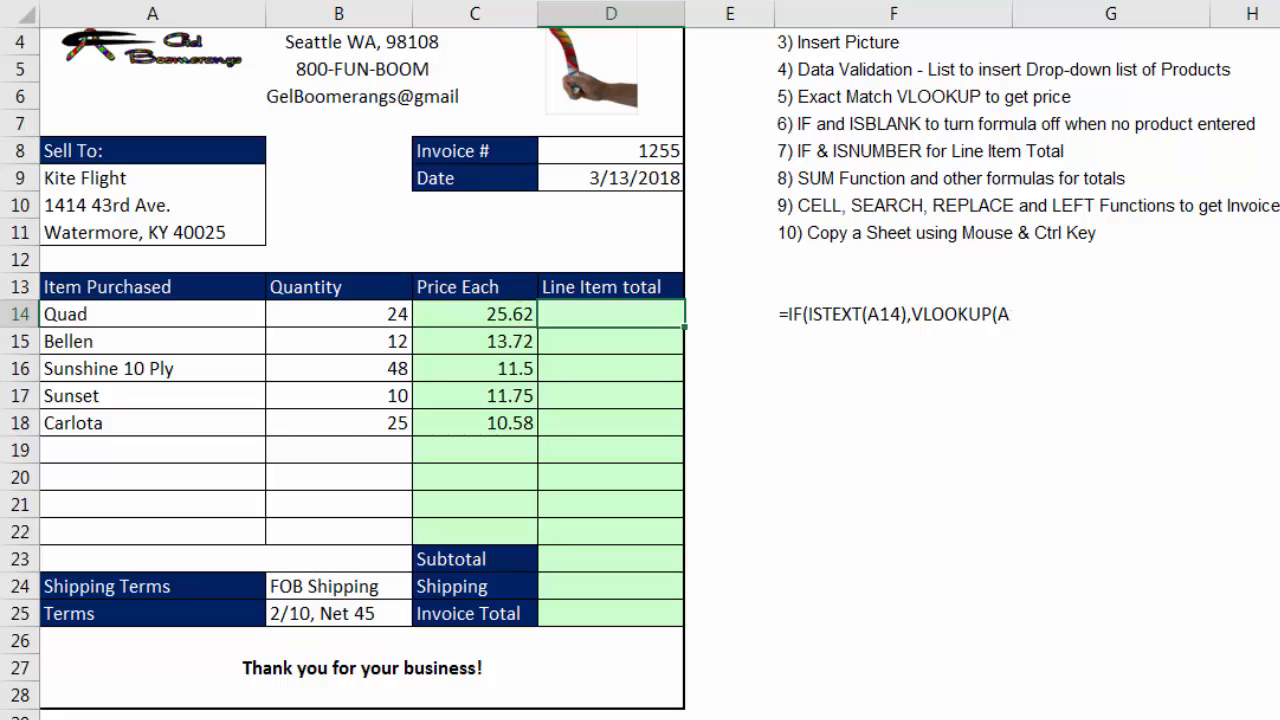
pyautogui.write('=')
pyautogui.press('Left')
pyautogui.press('Left')
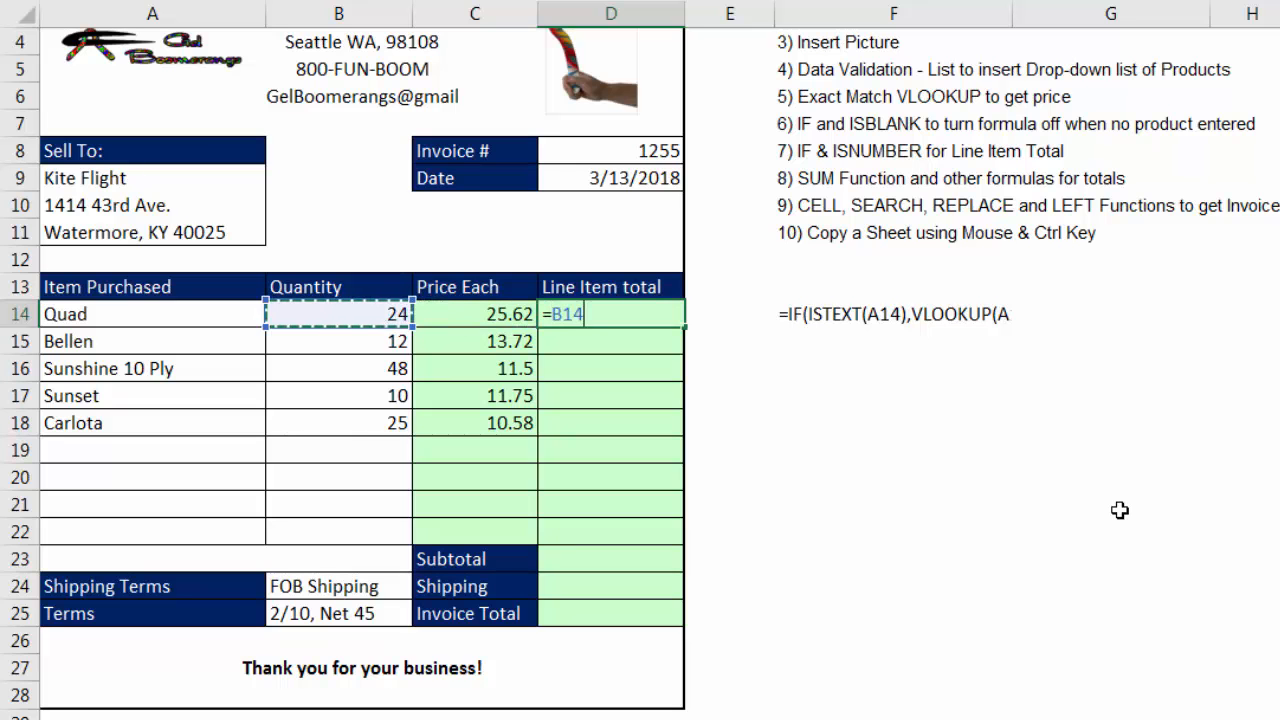
pyautogui.write('*')
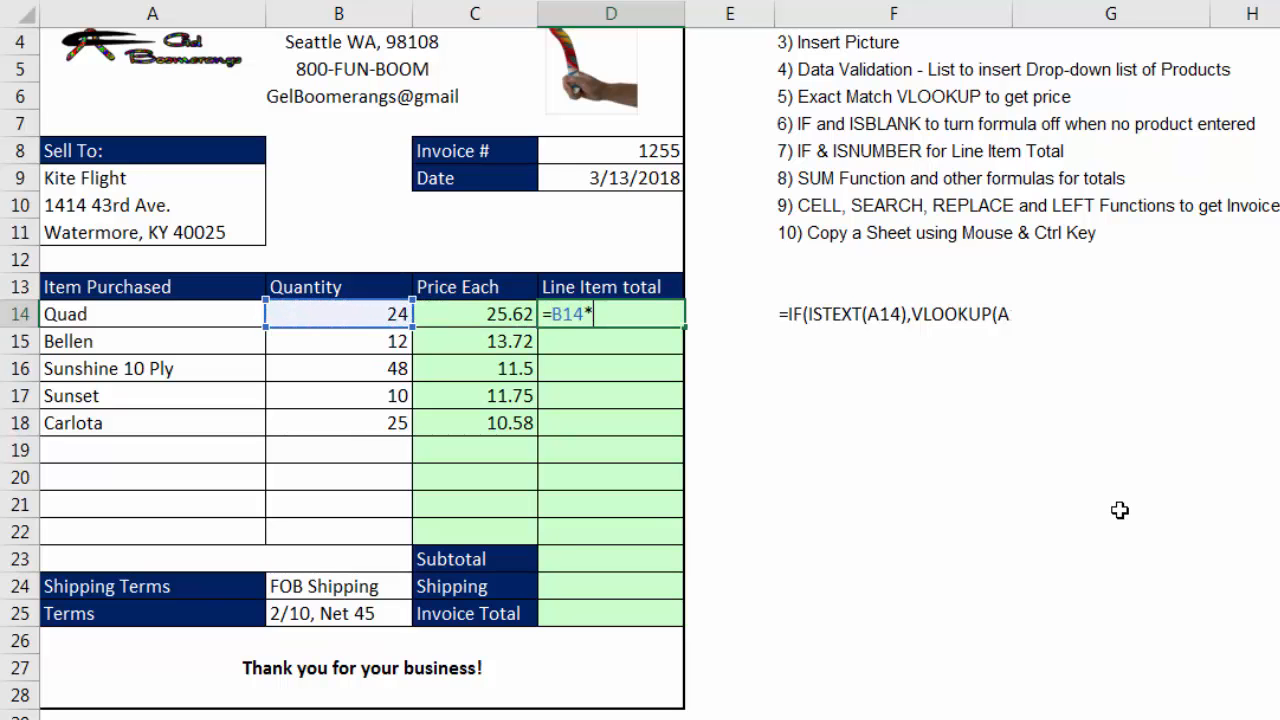
pyautogui.press('Left')
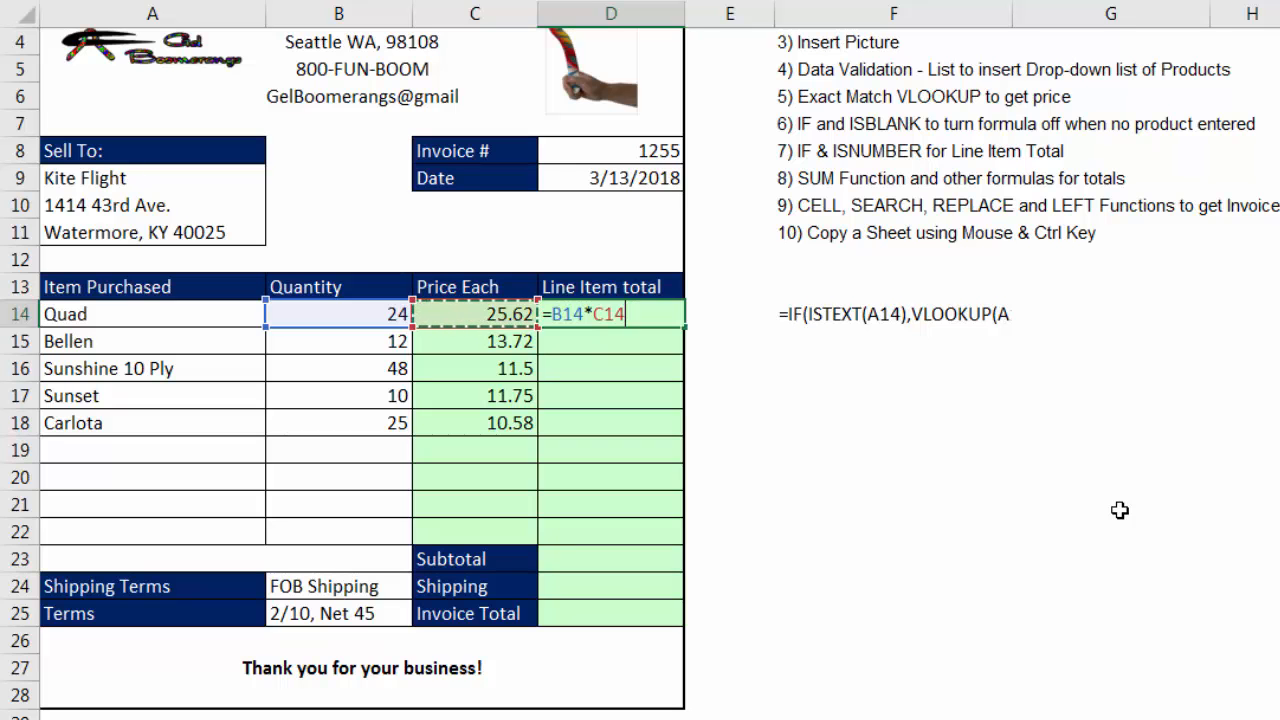
pyautogui.hotkey('ctrl', 'Return')
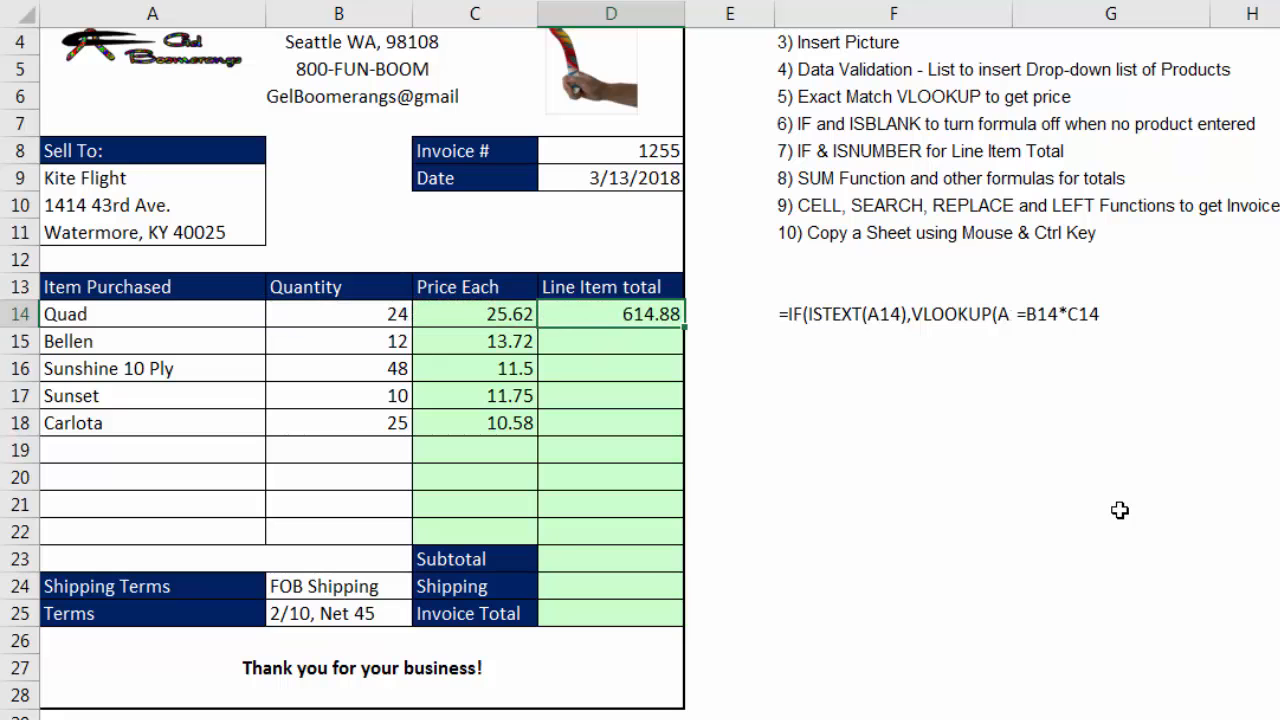
pyautogui.moveTo(686, 330); pyautogui.dragTo(686, 536)
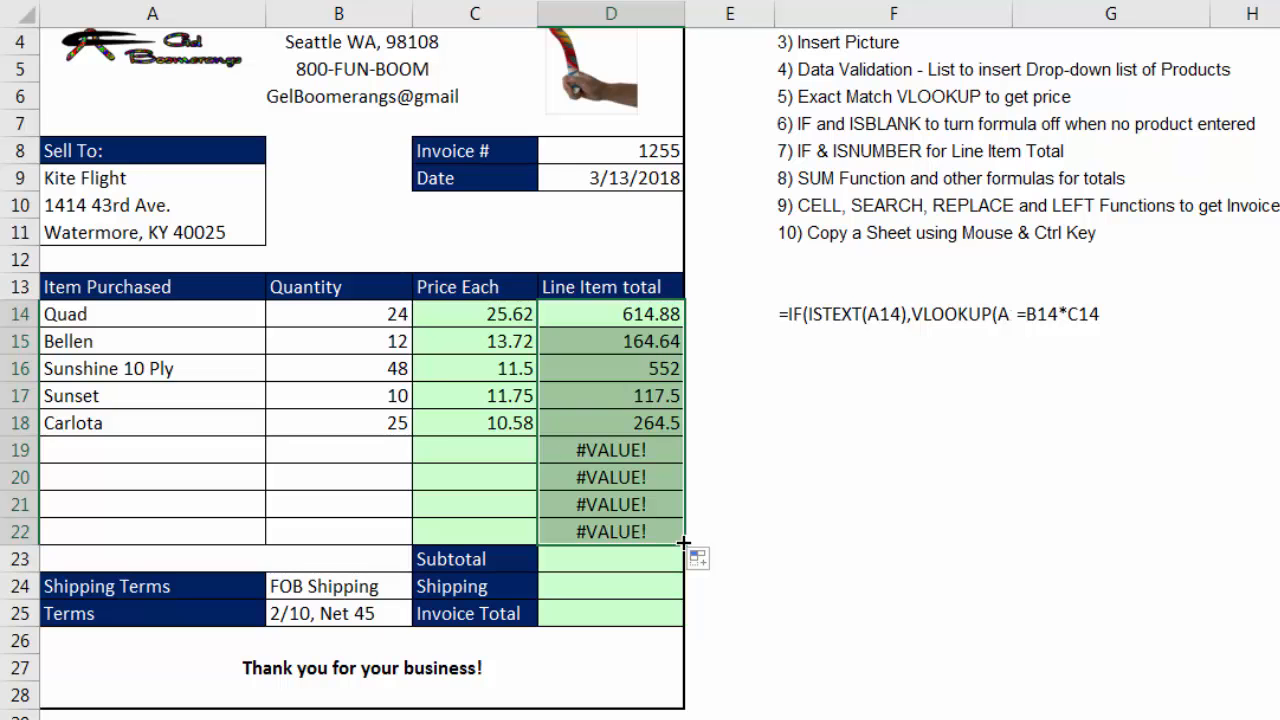
pyautogui.click(603, 452)
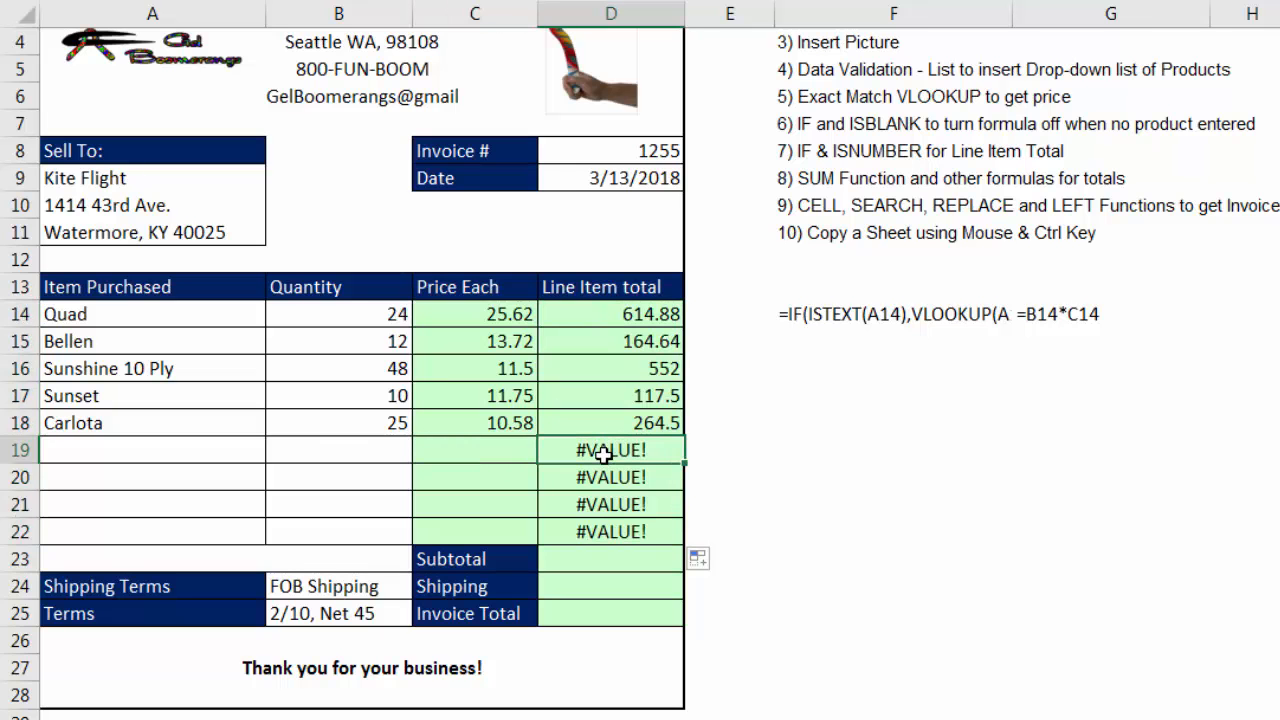
# Wrap the line item formula in D14 in an IF function with ISNUMBER(C14) as the logical test and B14*C14 as the value if true
pyautogui.doubleClick(603, 452)
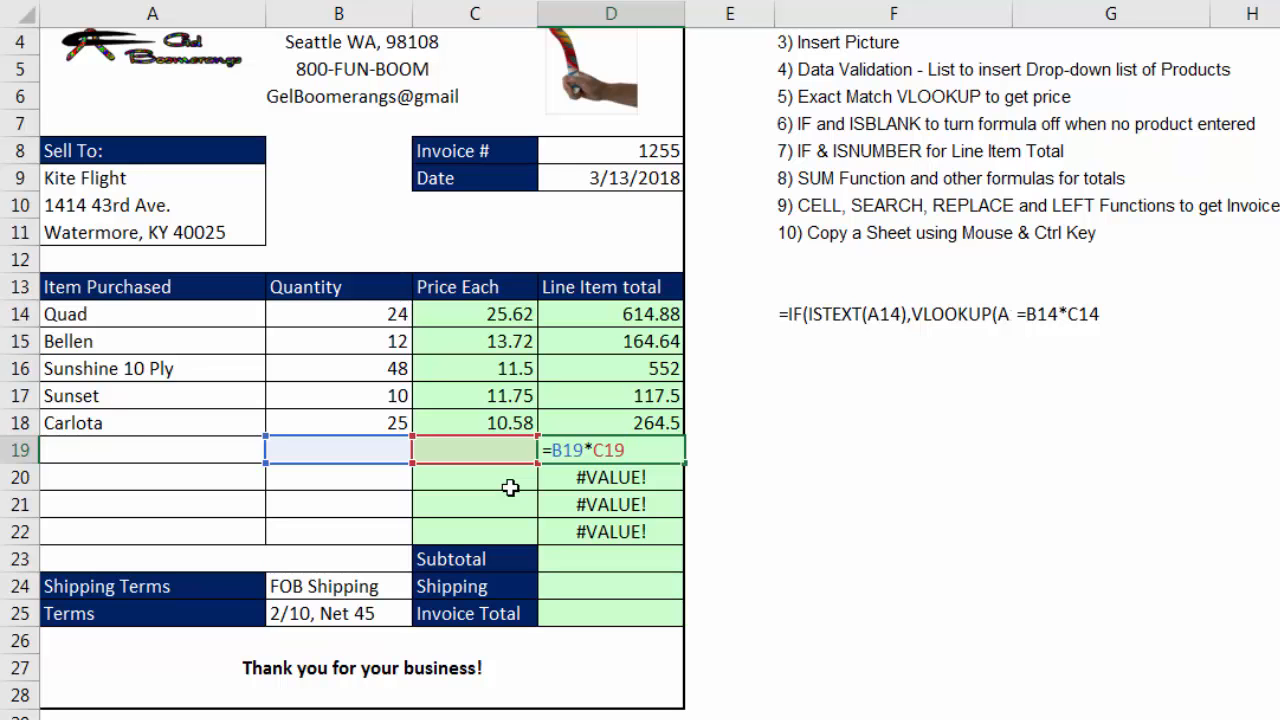
pyautogui.press('Return')
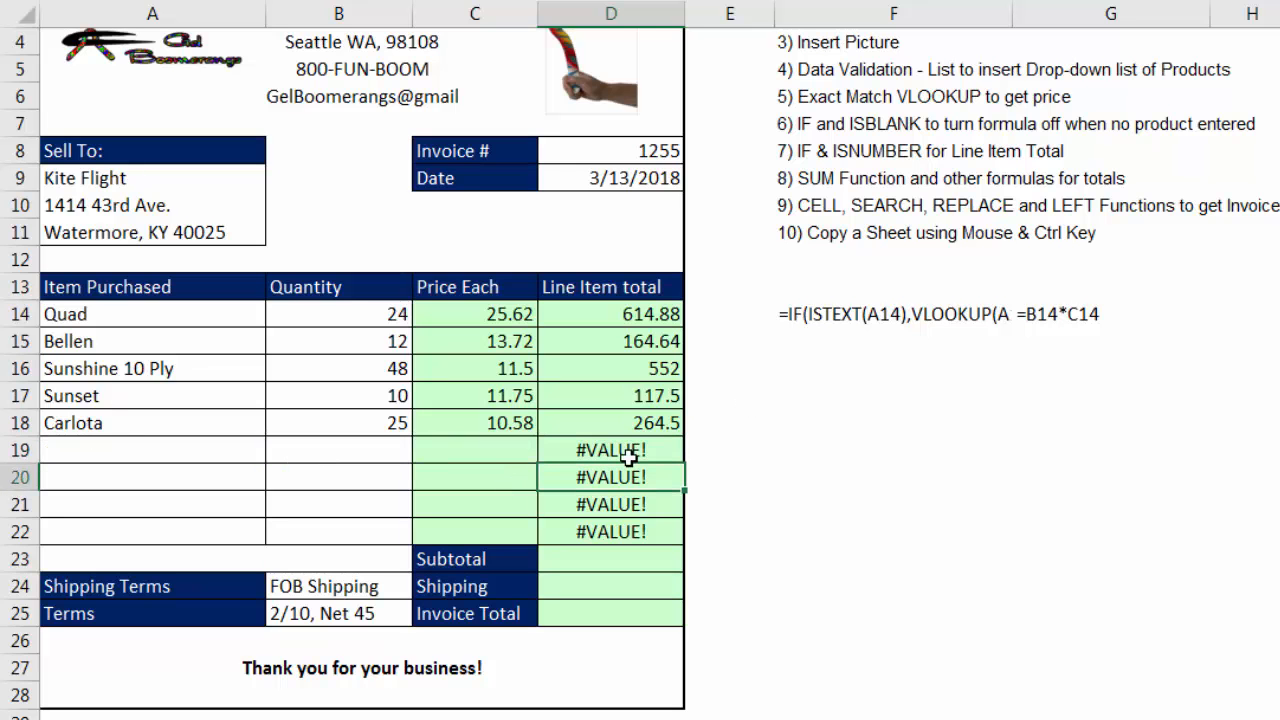
pyautogui.doubleClick(610, 321)
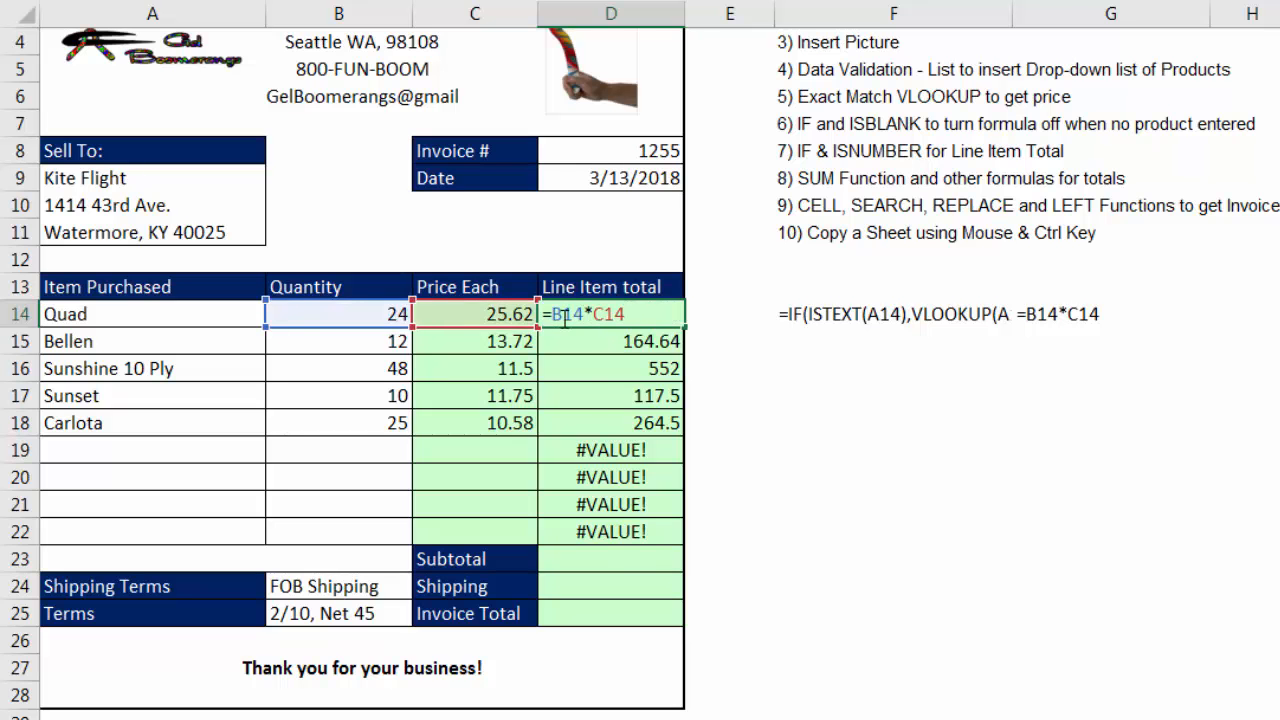
pyautogui.write('IF(')
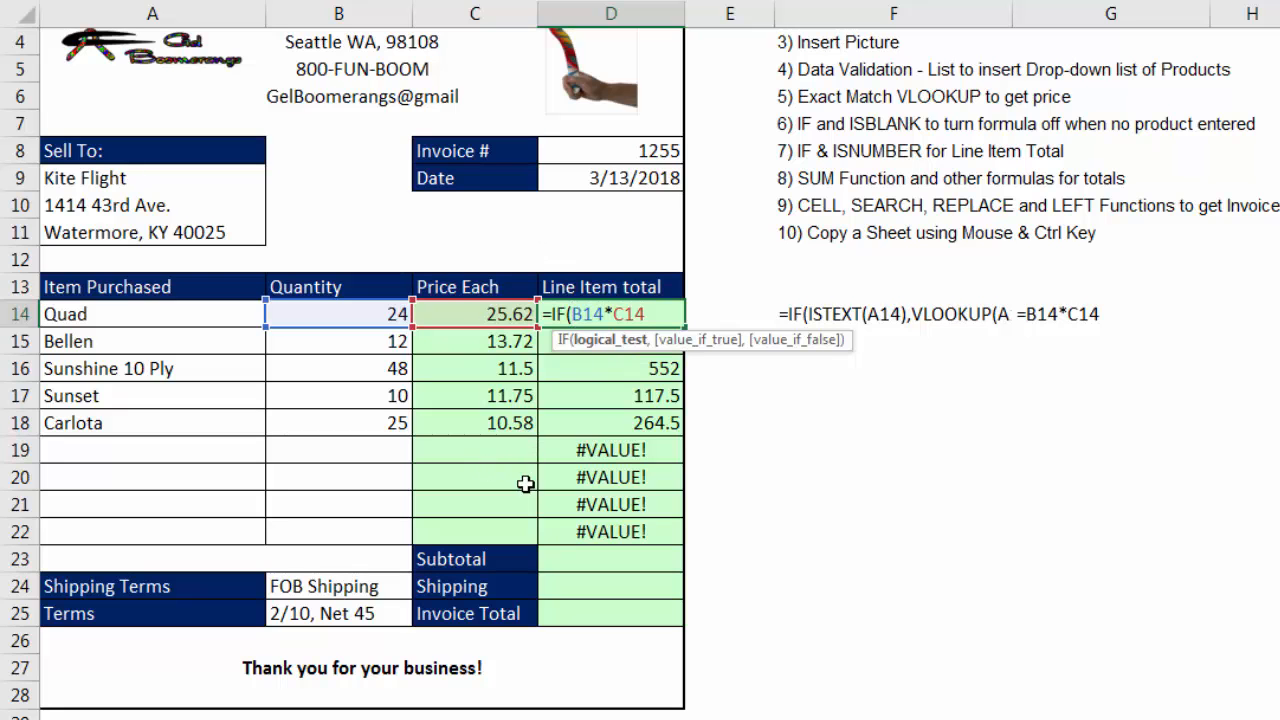
pyautogui.write('isnu')
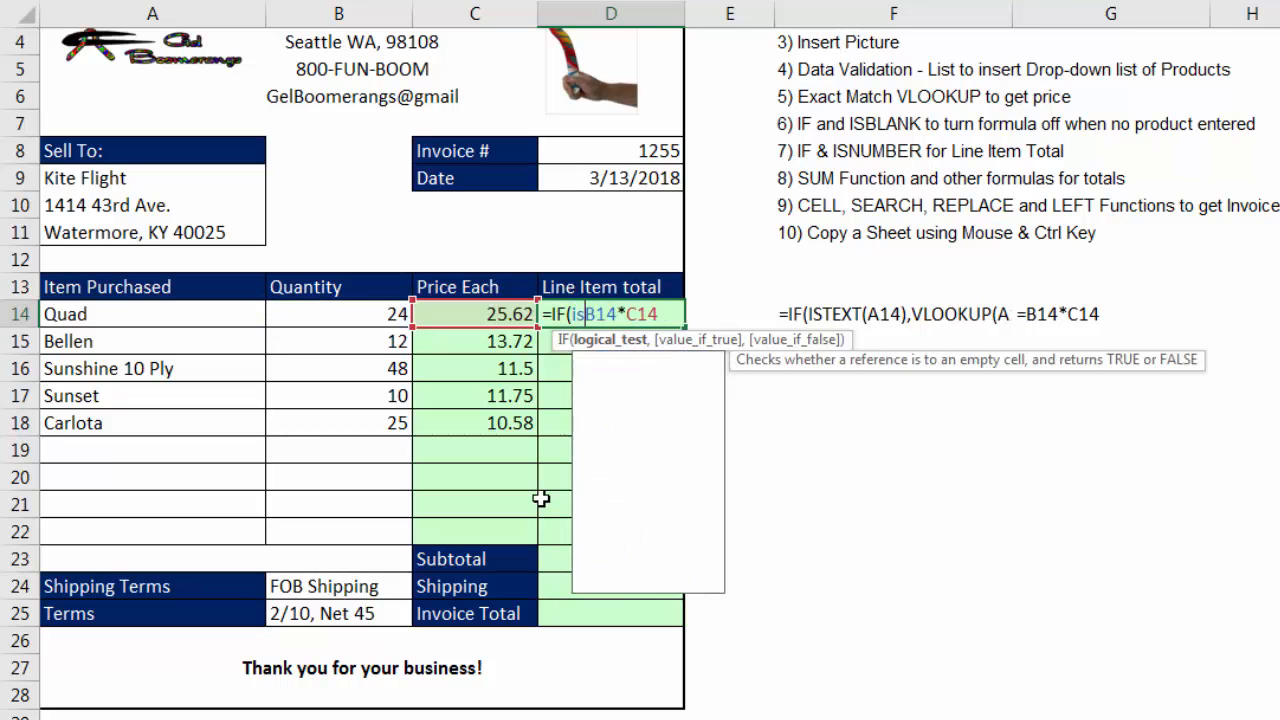
pyautogui.press('Tab')
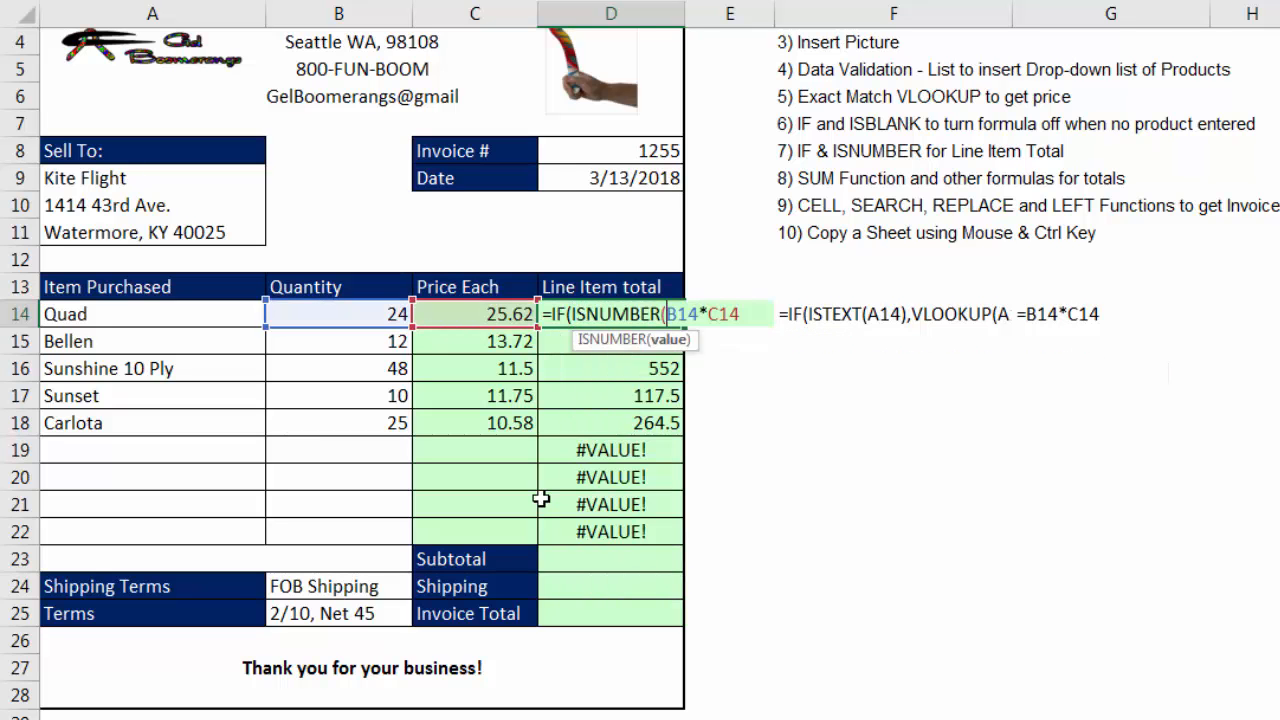
pyautogui.click(481, 311)
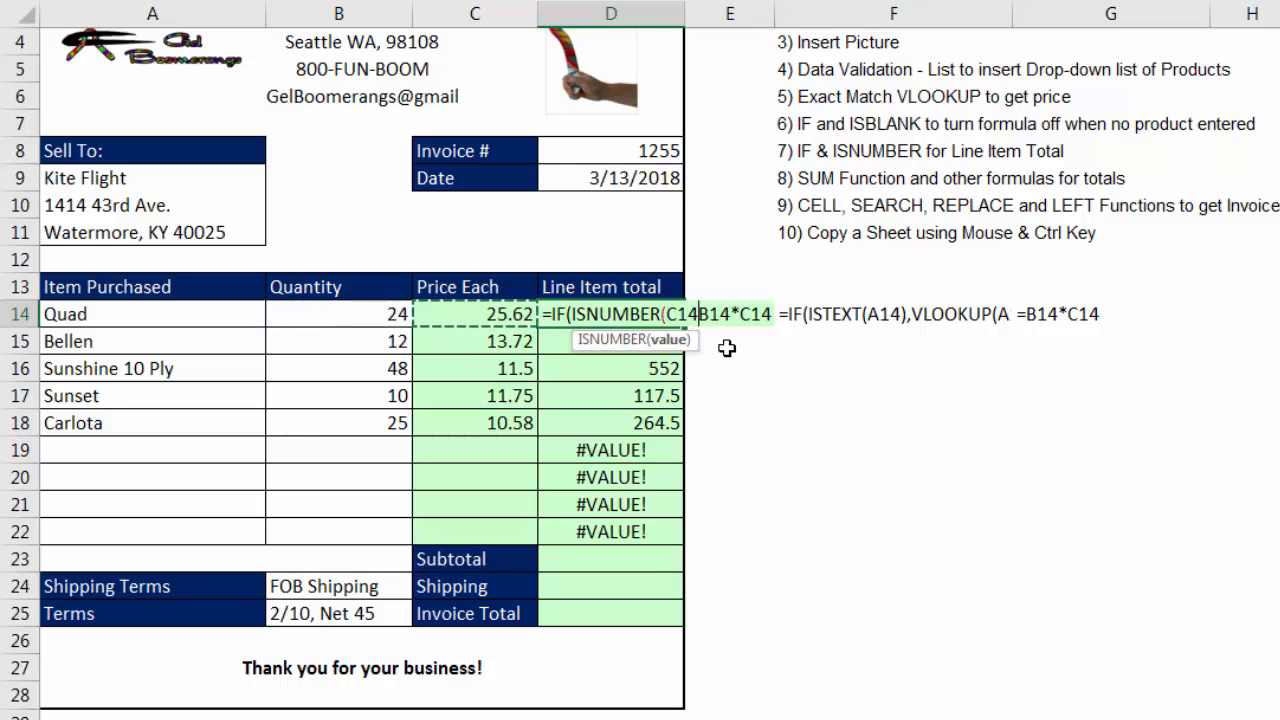
pyautogui.write('),')
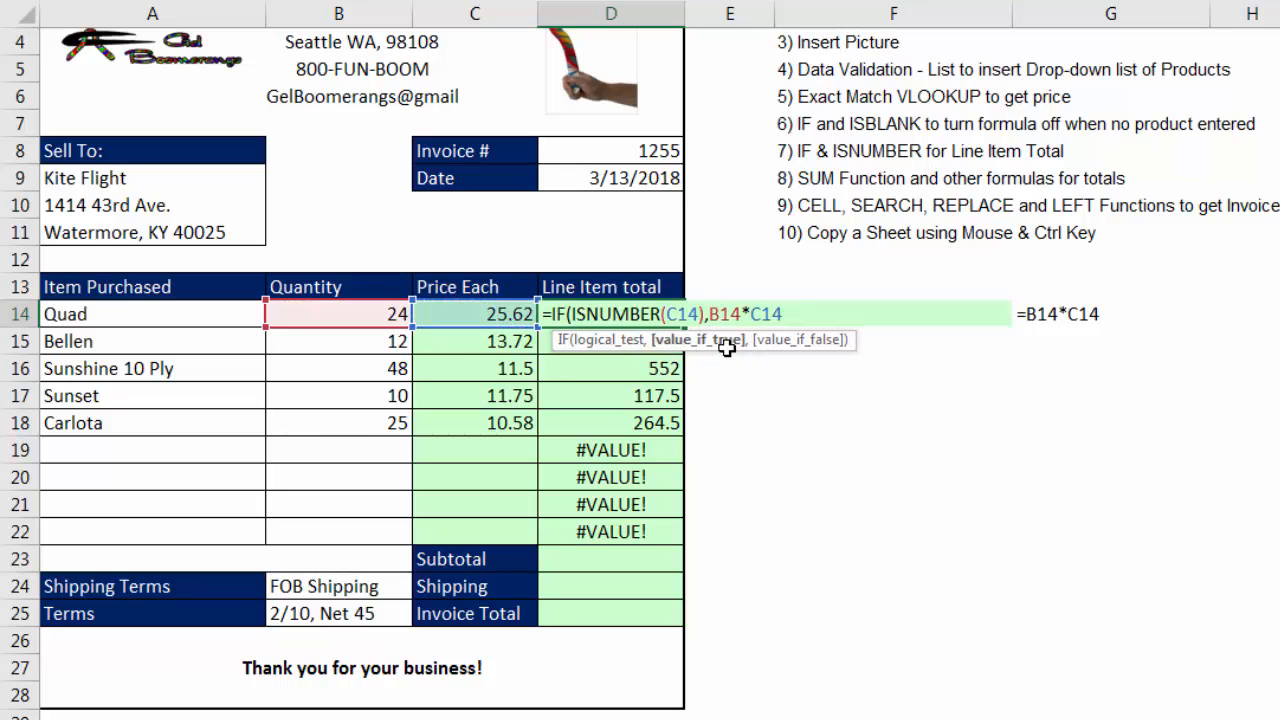
# Check the IF arguments in D14, finish the formula with an empty text string ("") as the value if false, and copy it down to D22
pyautogui.click(634, 342)
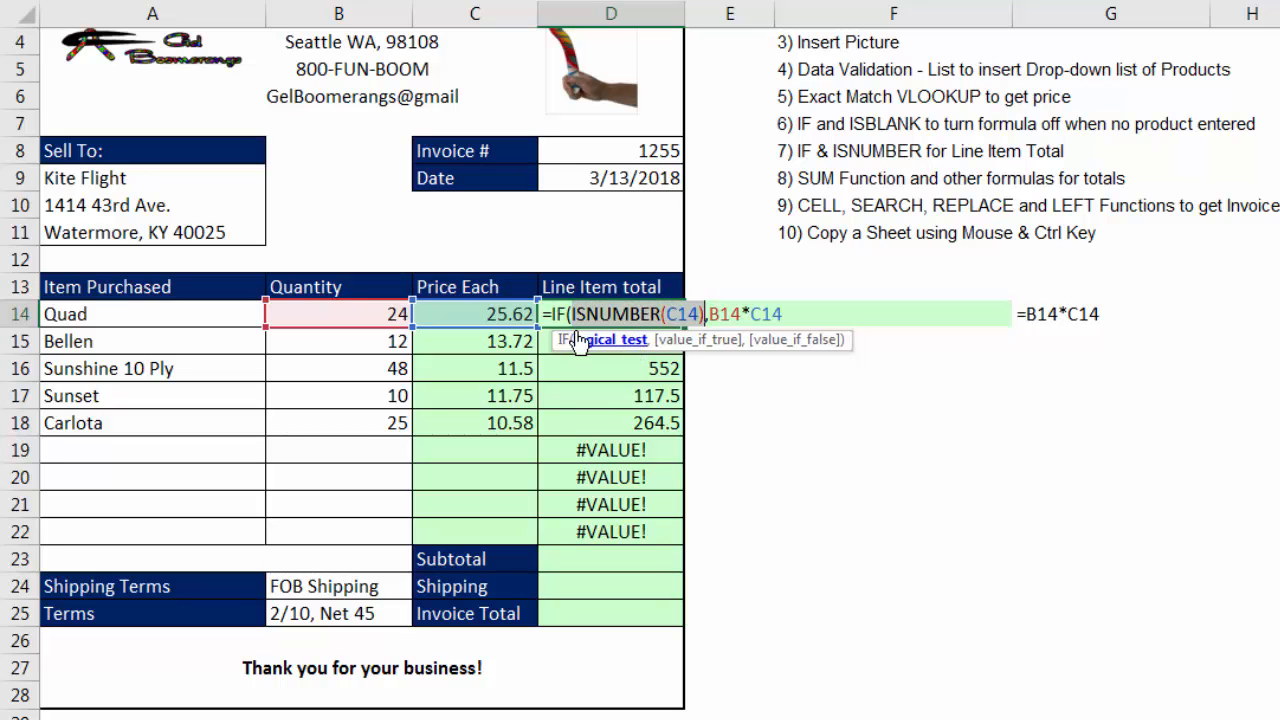
pyautogui.click(700, 341)
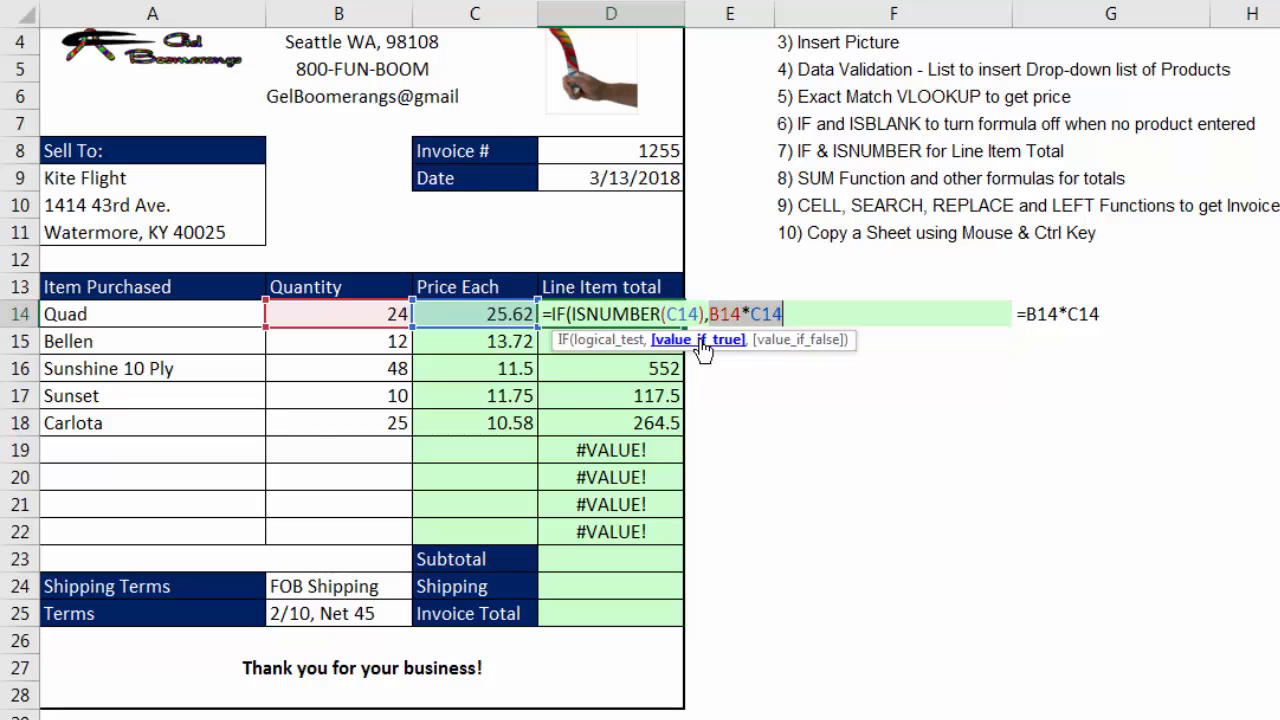
pyautogui.click(851, 306)
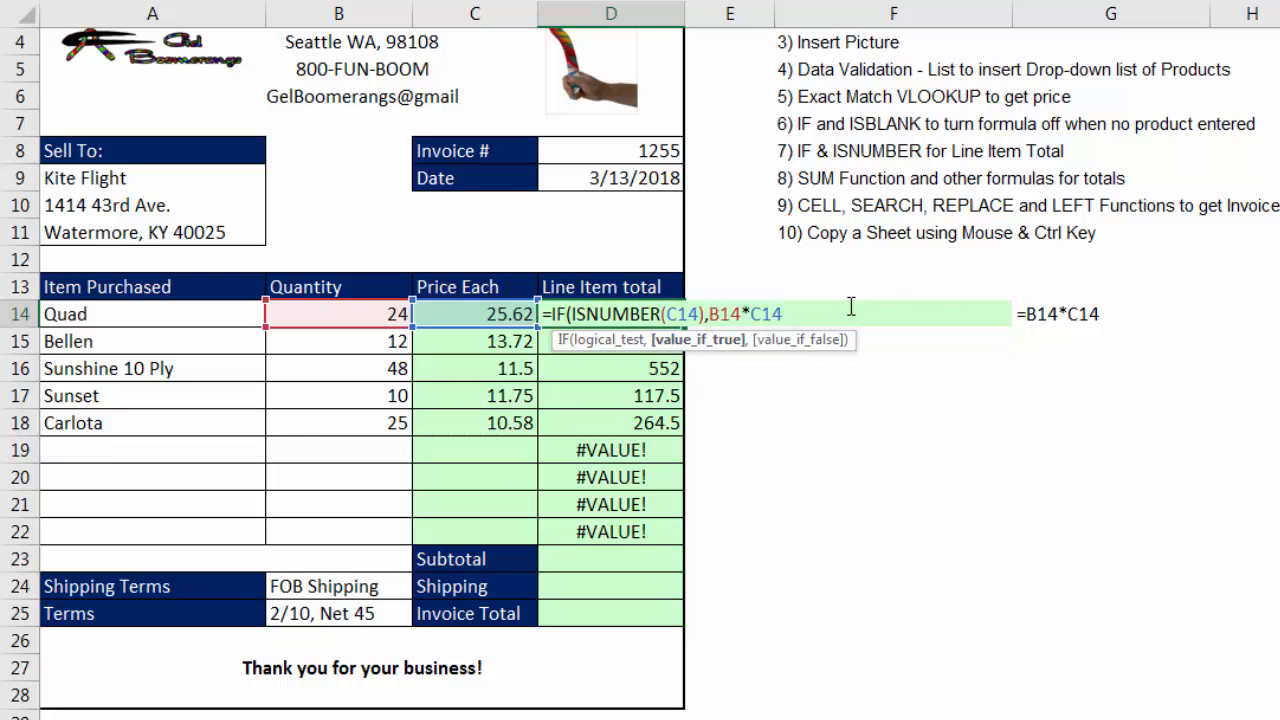
pyautogui.write(',')
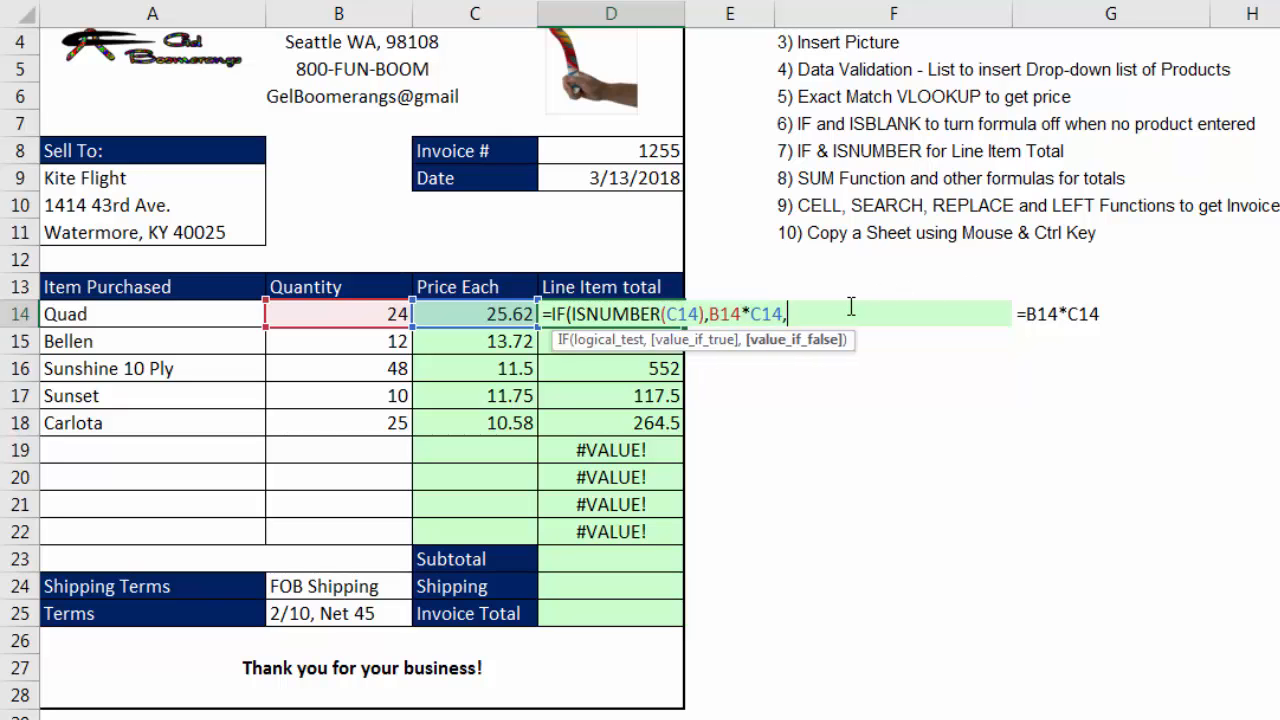
pyautogui.write('"")')
pyautogui.hotkey('ctrl', 'Return')
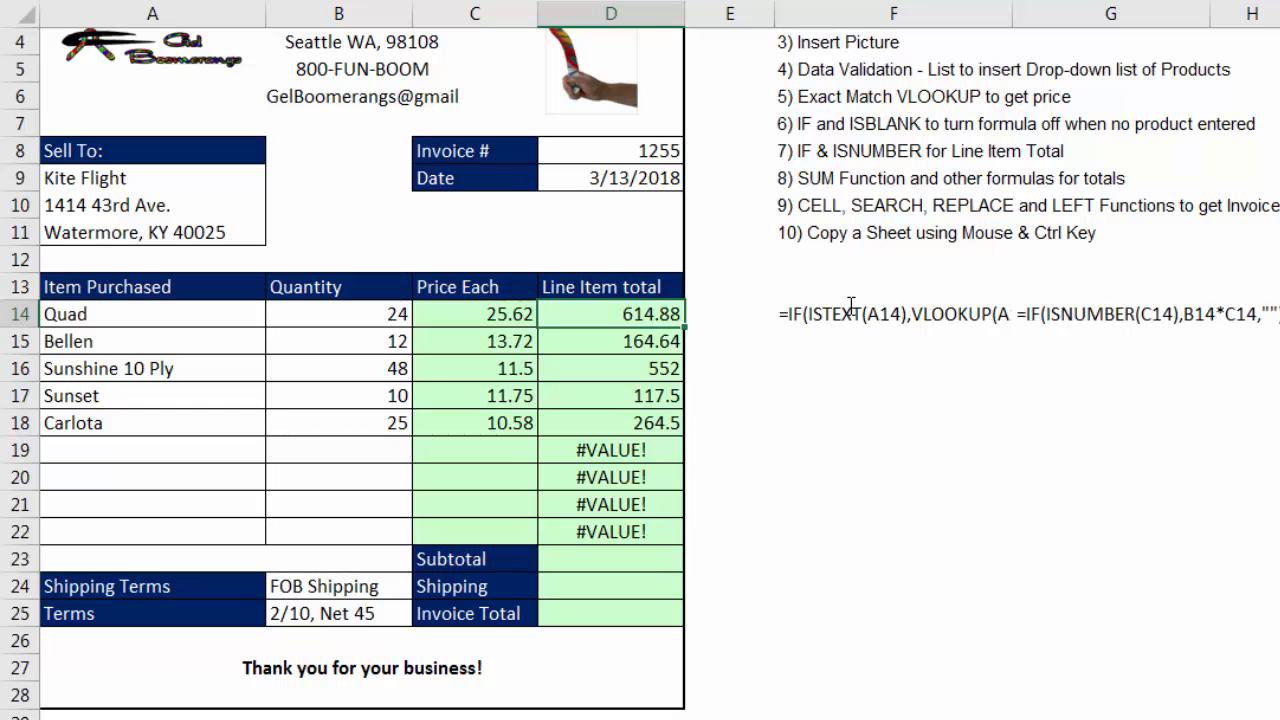
pyautogui.moveTo(688, 328); pyautogui.dragTo(676, 543)
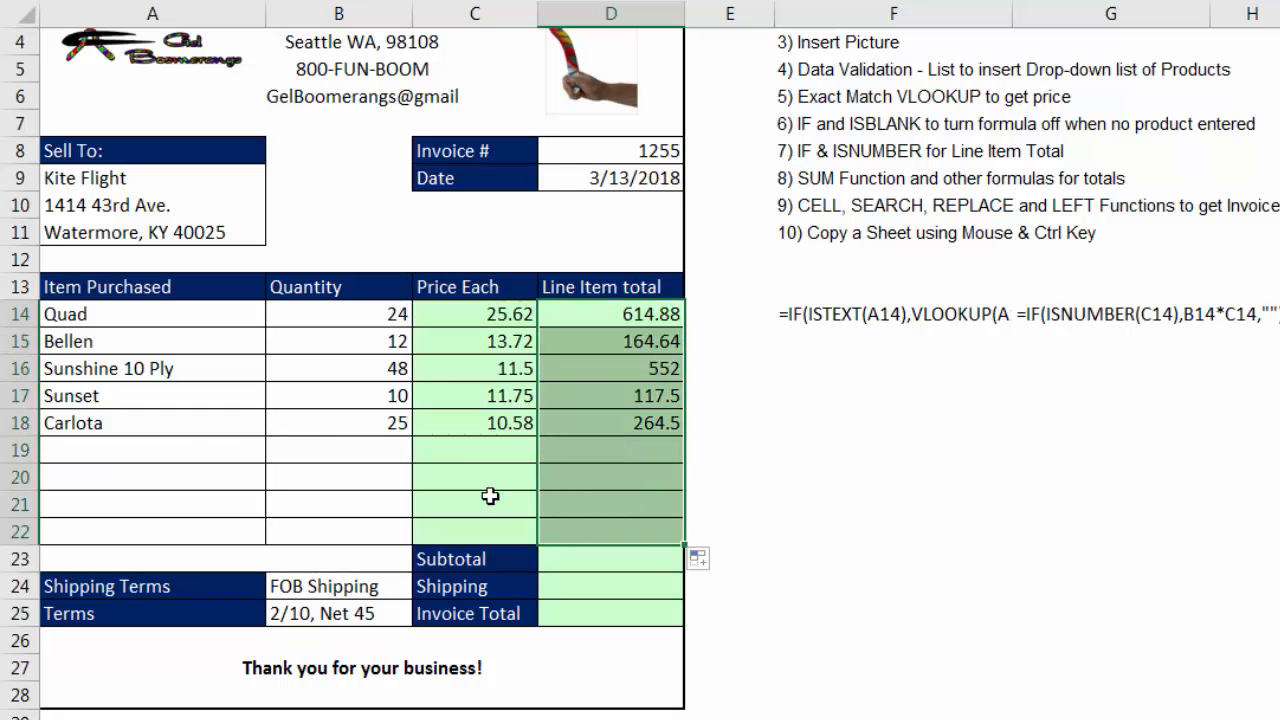
# Add a line item in row 19 with Sunshine 5 Ply as the item purchased and a quantity of 15
pyautogui.click(180, 454)
pyautogui.click(276, 451)
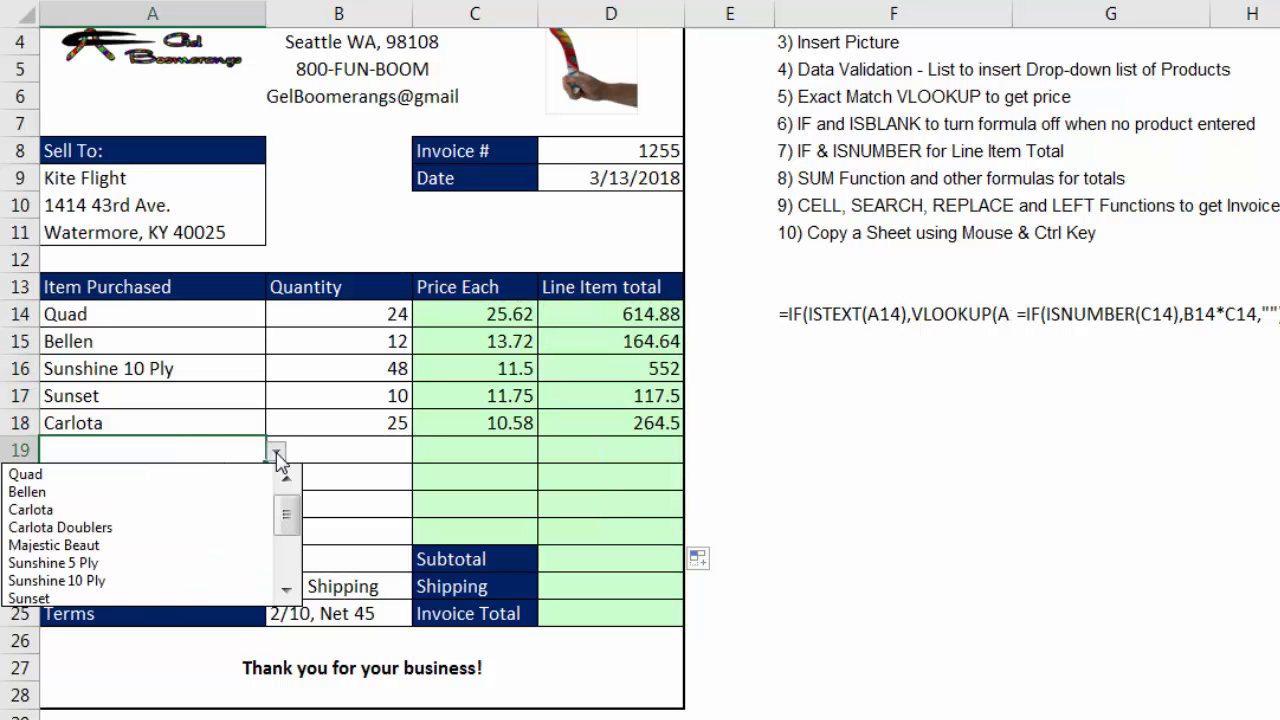
pyautogui.click(158, 563)
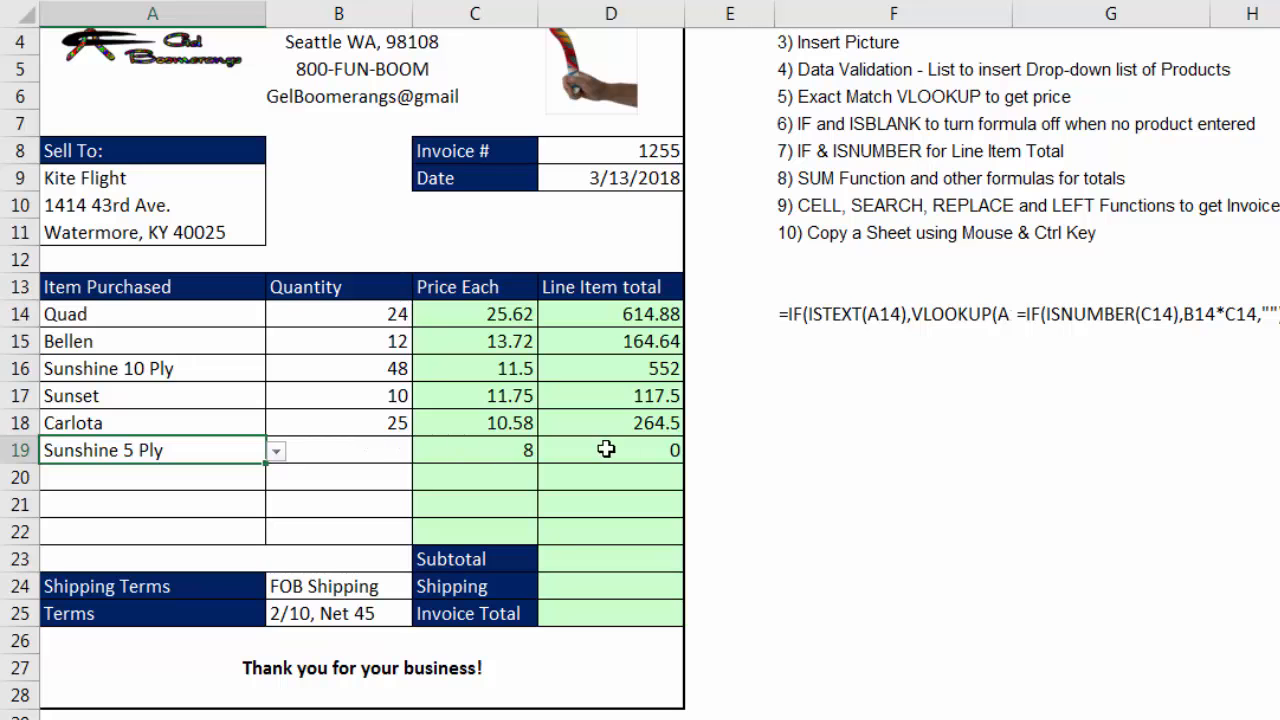
pyautogui.click(400, 450)
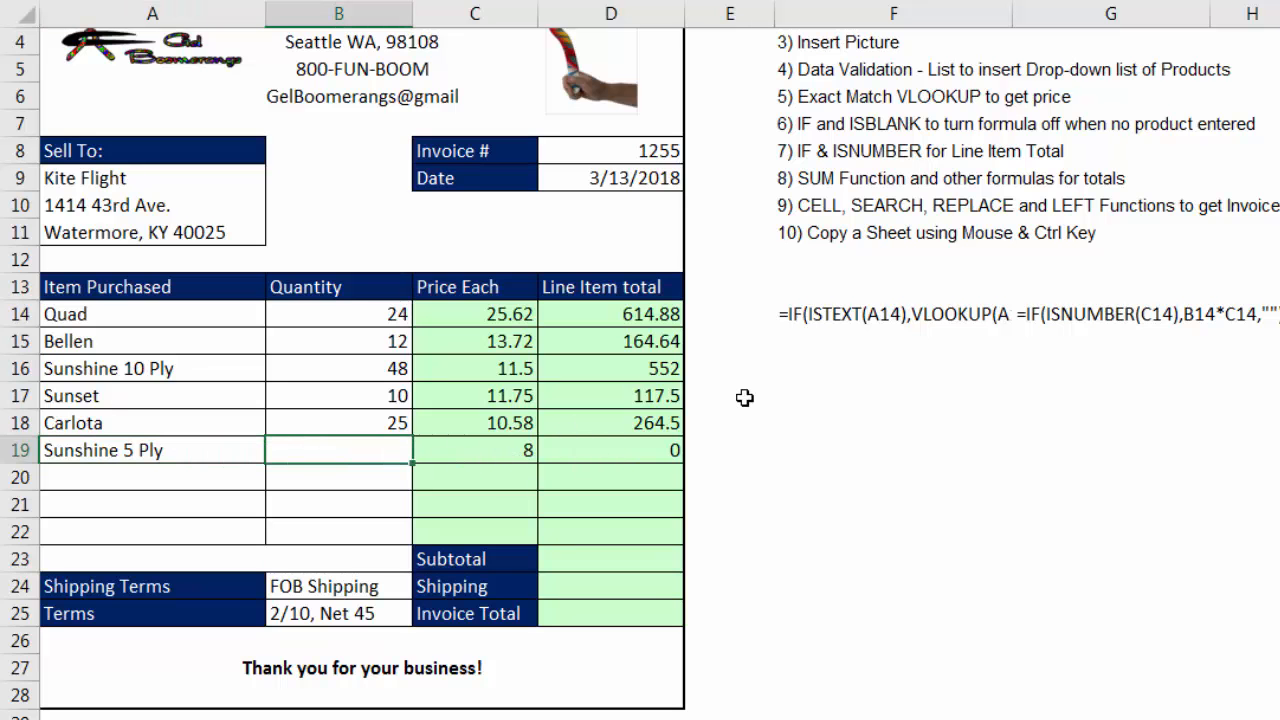
pyautogui.press('Return')
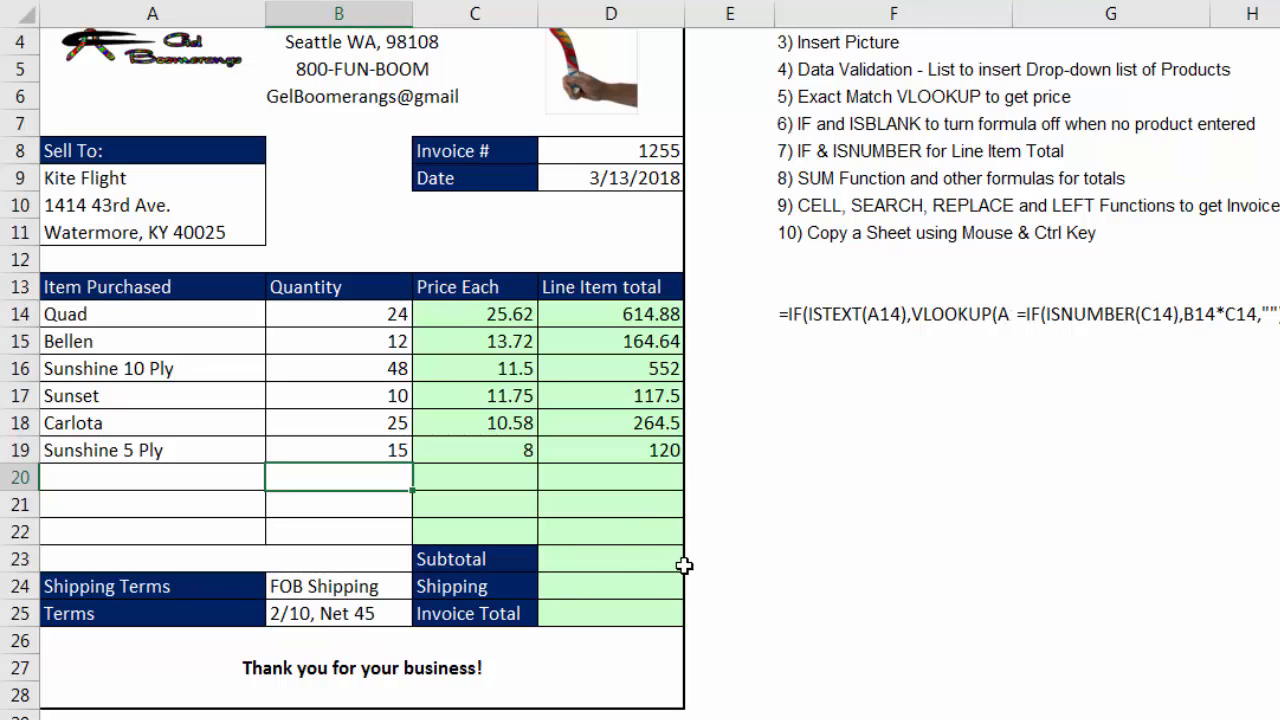
# Enter =SUM(D14:D22) as the Subtotal in D23
pyautogui.click(629, 566)
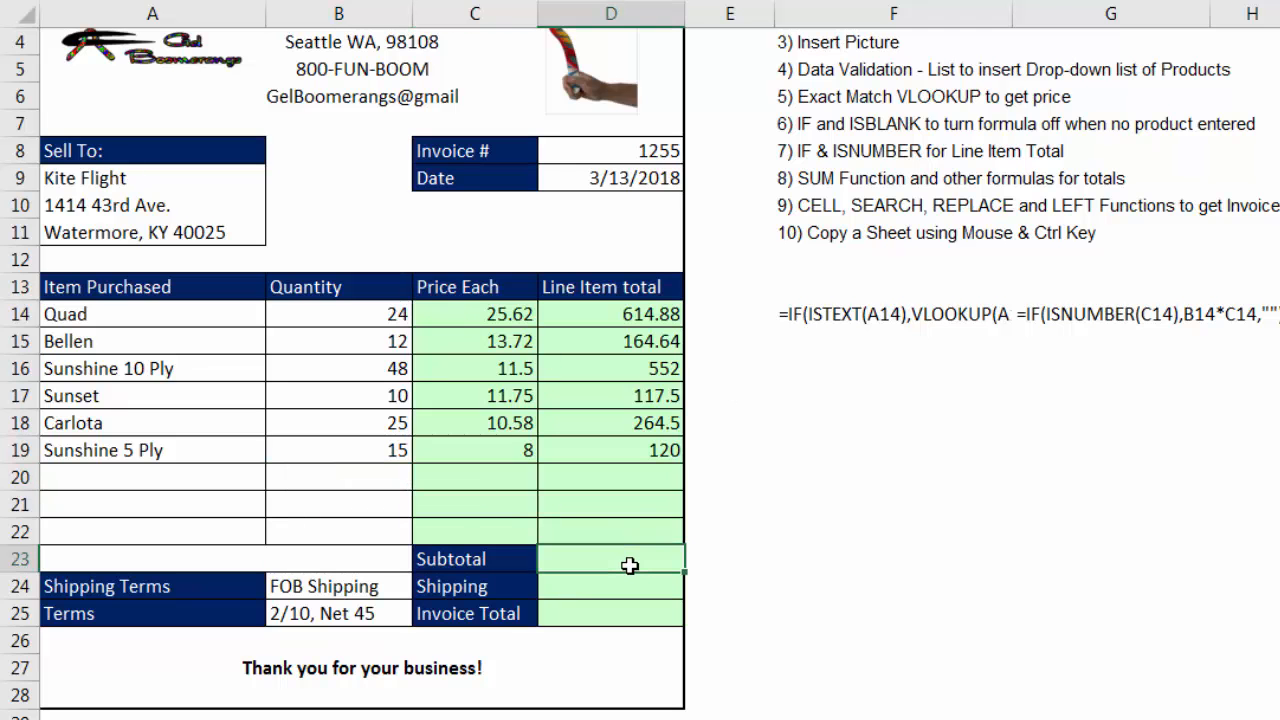
pyautogui.hotkey('alt', '=')
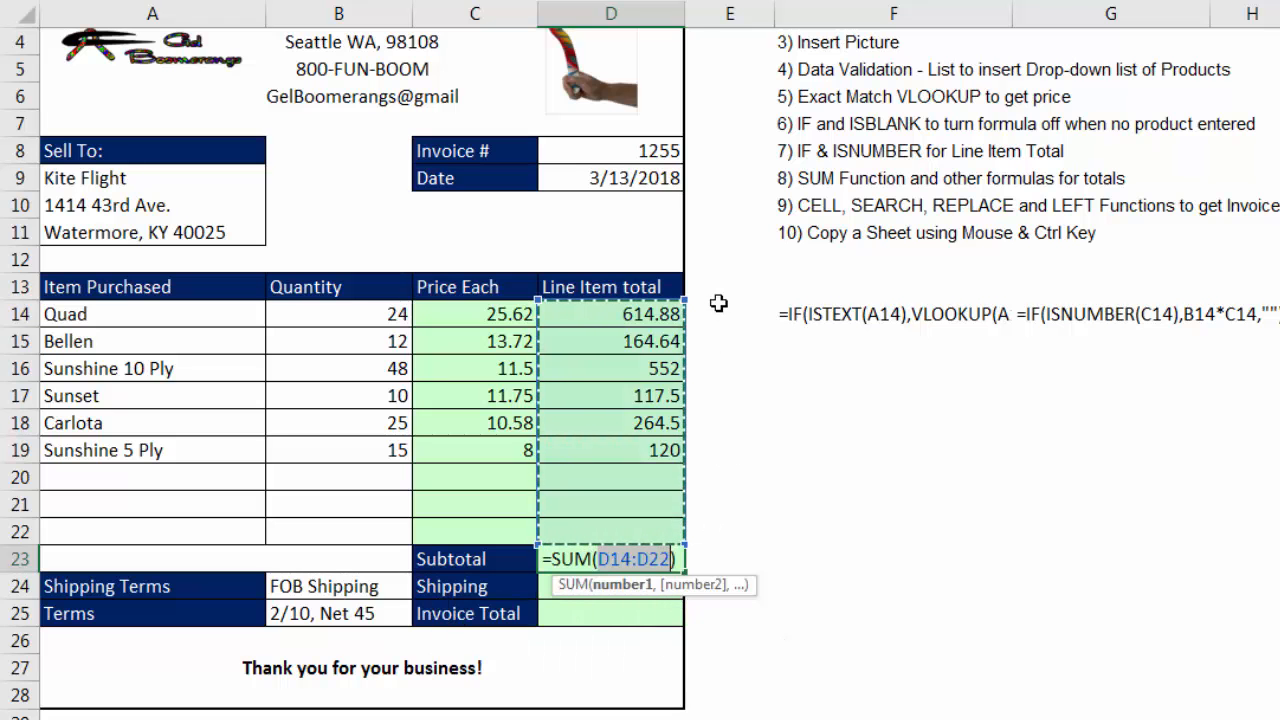
pyautogui.press('Return')
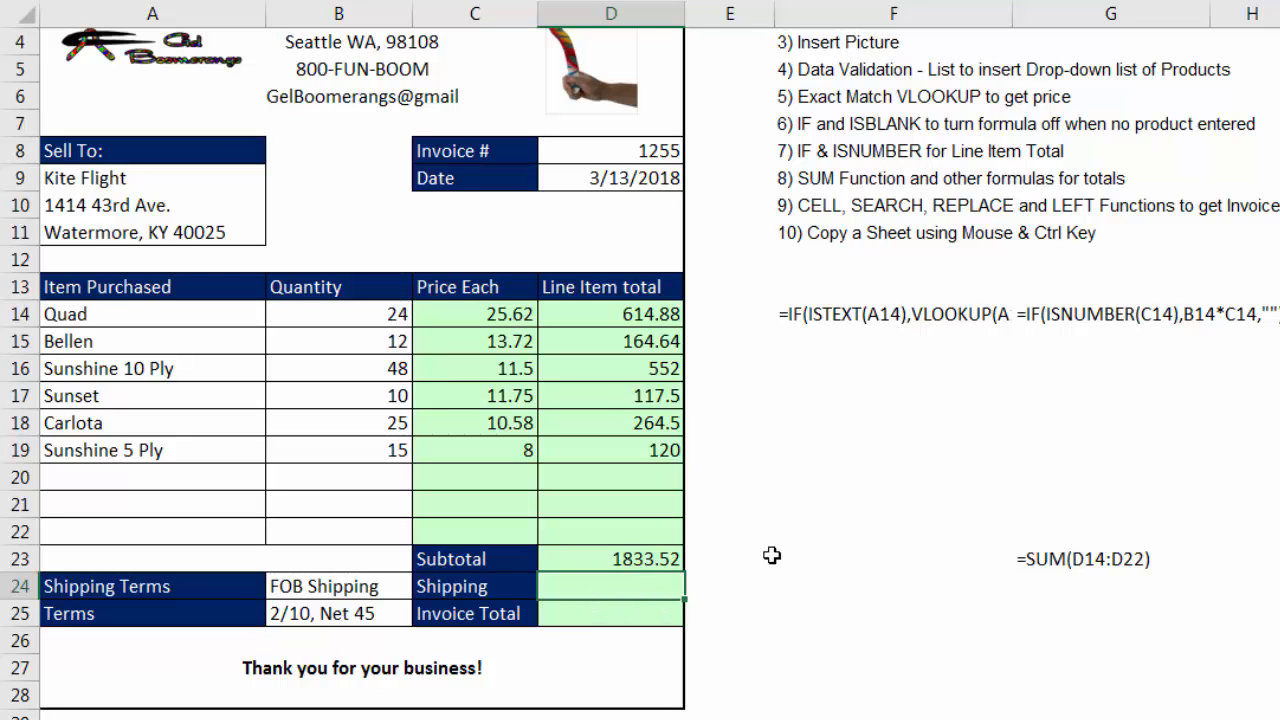
# Remove the fill color from the Shipping cell D24 and enter 25 as the shipping amount
pyautogui.rightClick(636, 591)
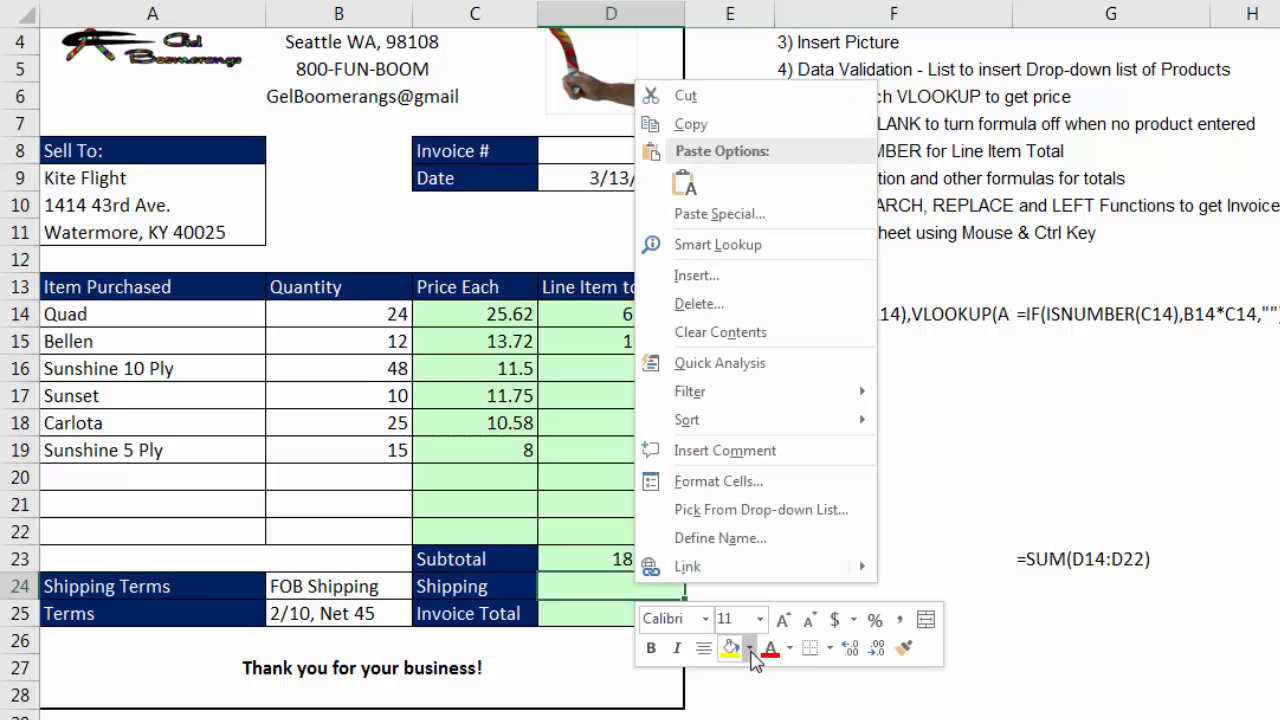
pyautogui.click(749, 648)
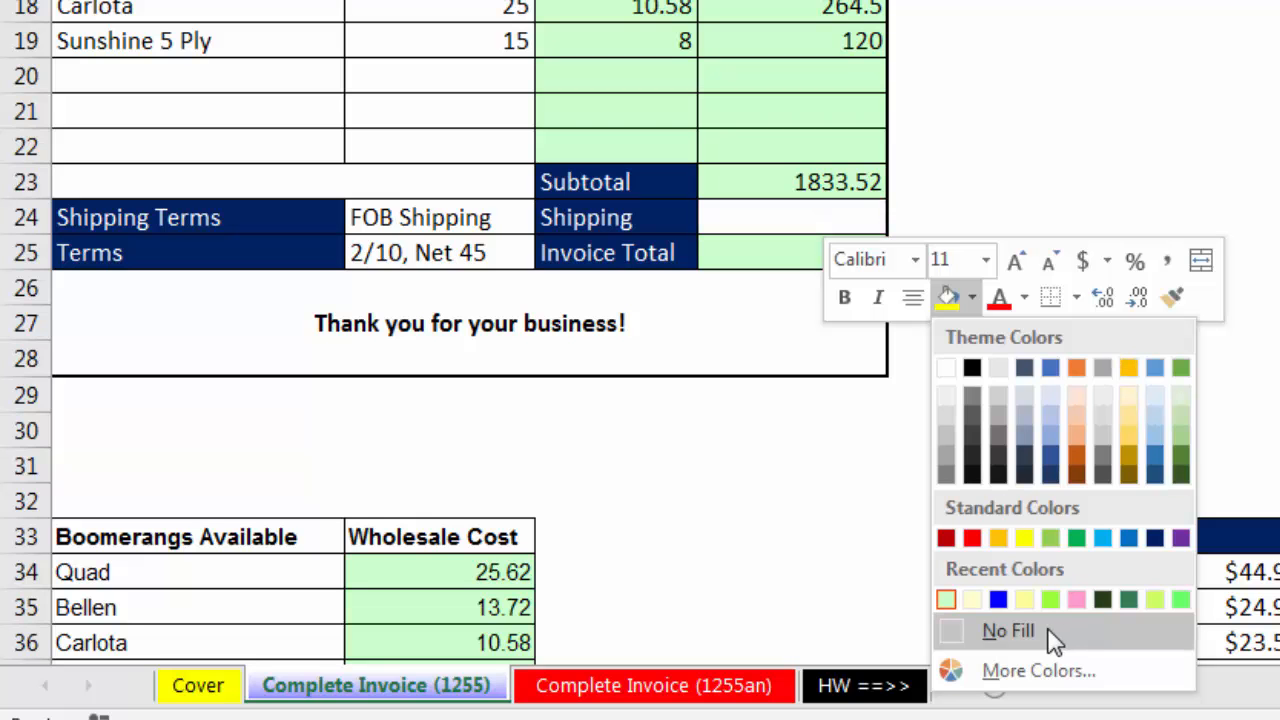
pyautogui.click(980, 640)
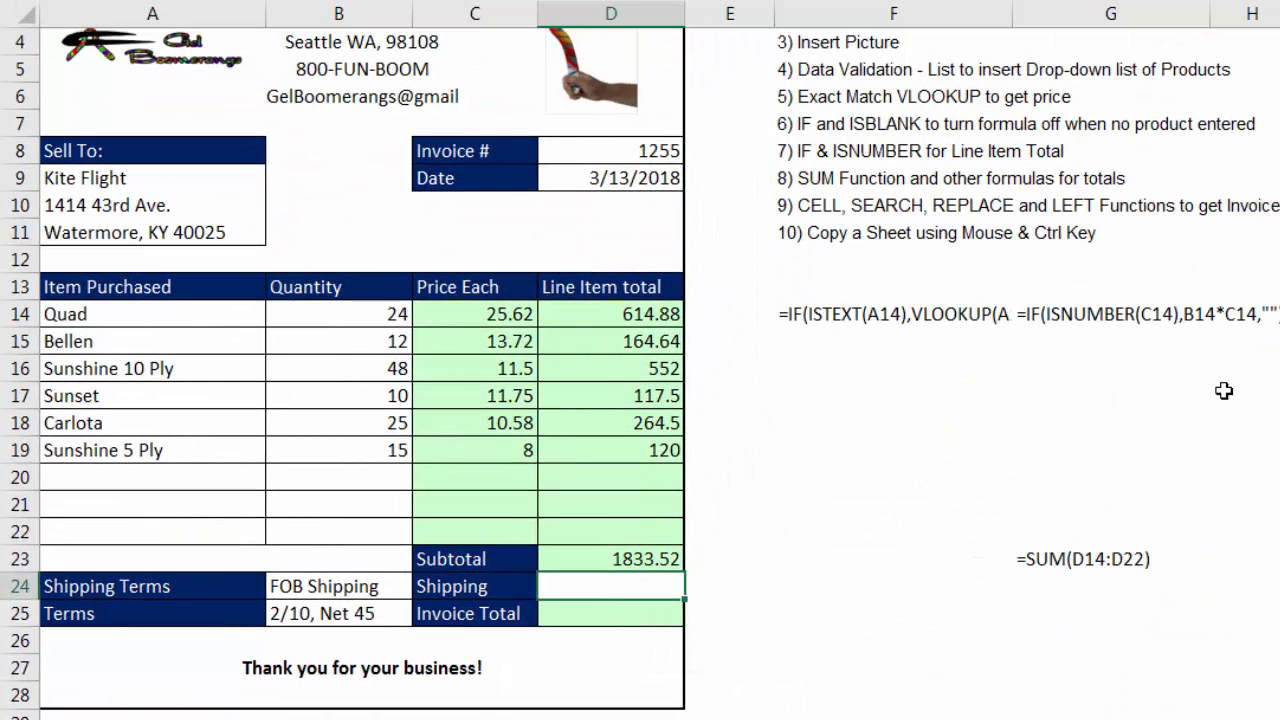
pyautogui.write('25')
pyautogui.press('Return')
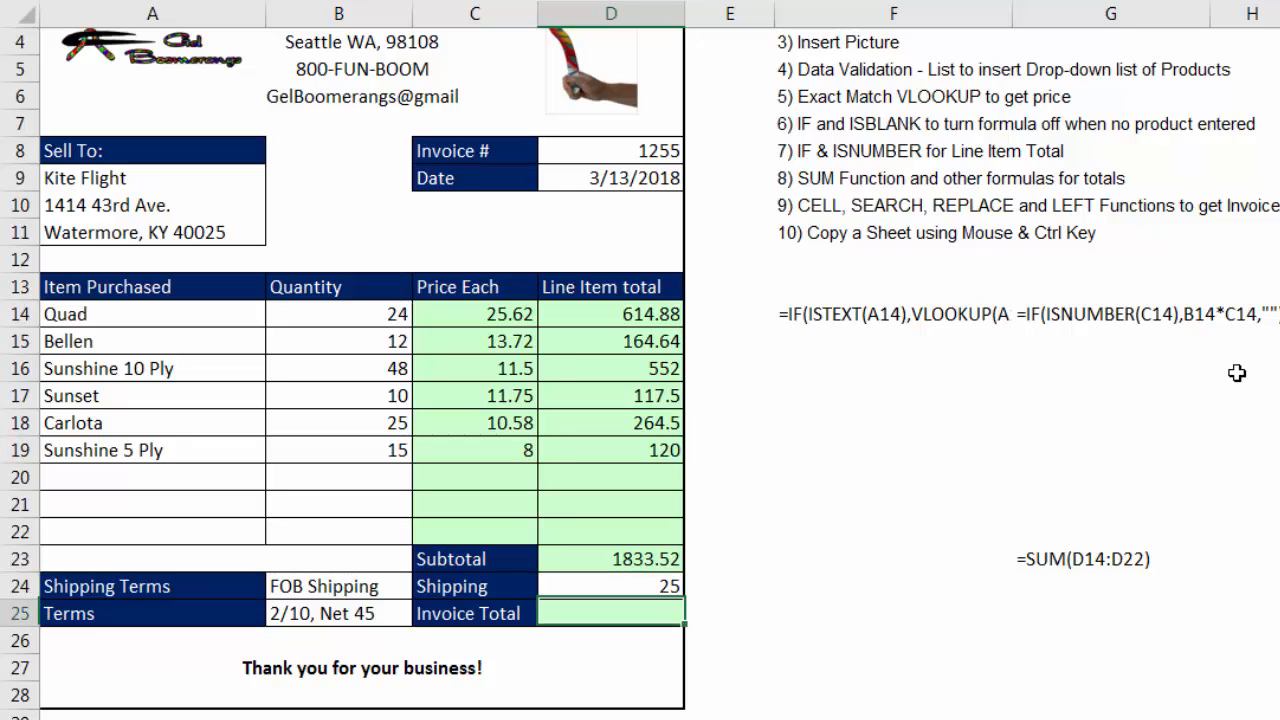
# Enter =SUM(D23:D24) as the Invoice Total in D25
pyautogui.hotkey('alt', '=')
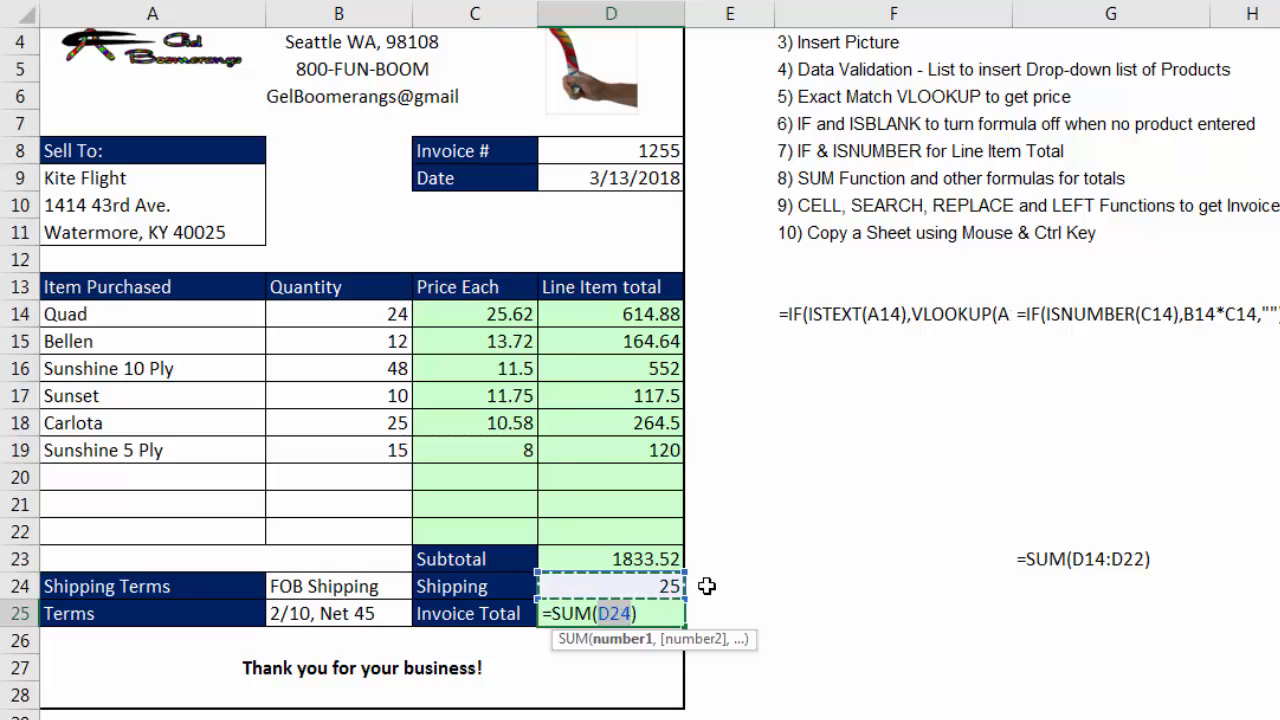
pyautogui.moveTo(668, 578); pyautogui.dragTo(665, 552)
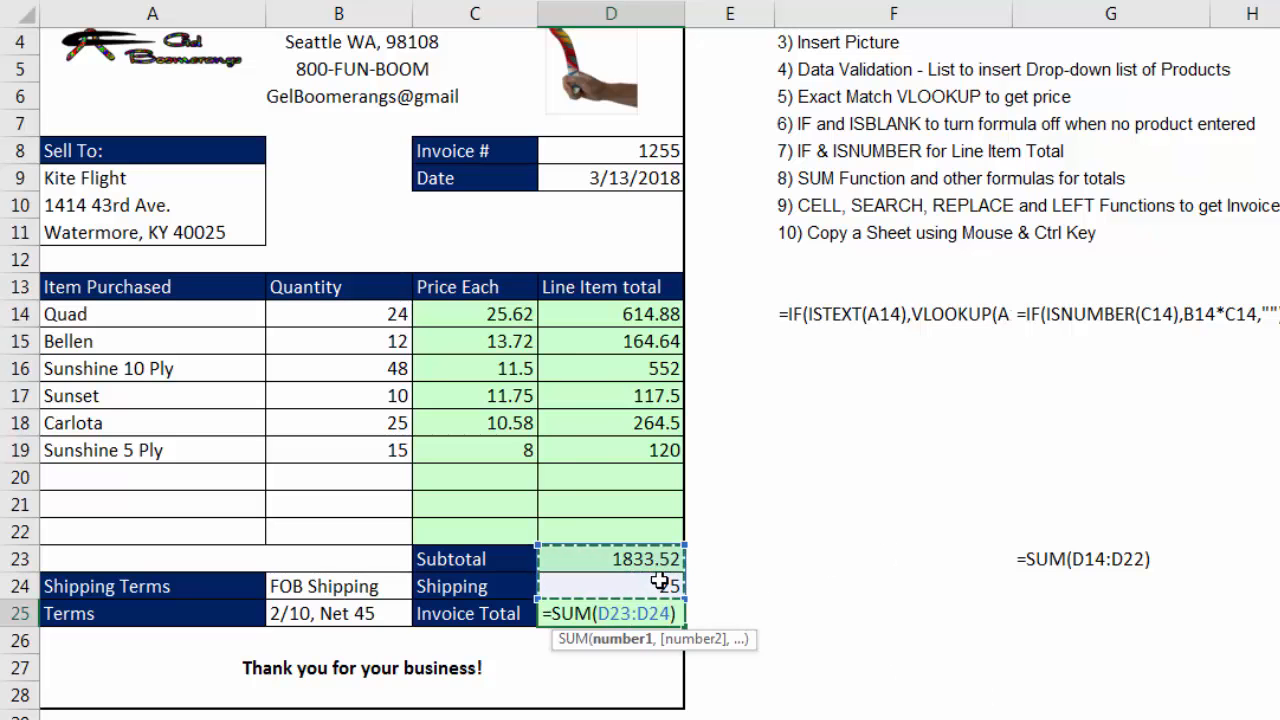
pyautogui.press('Return')
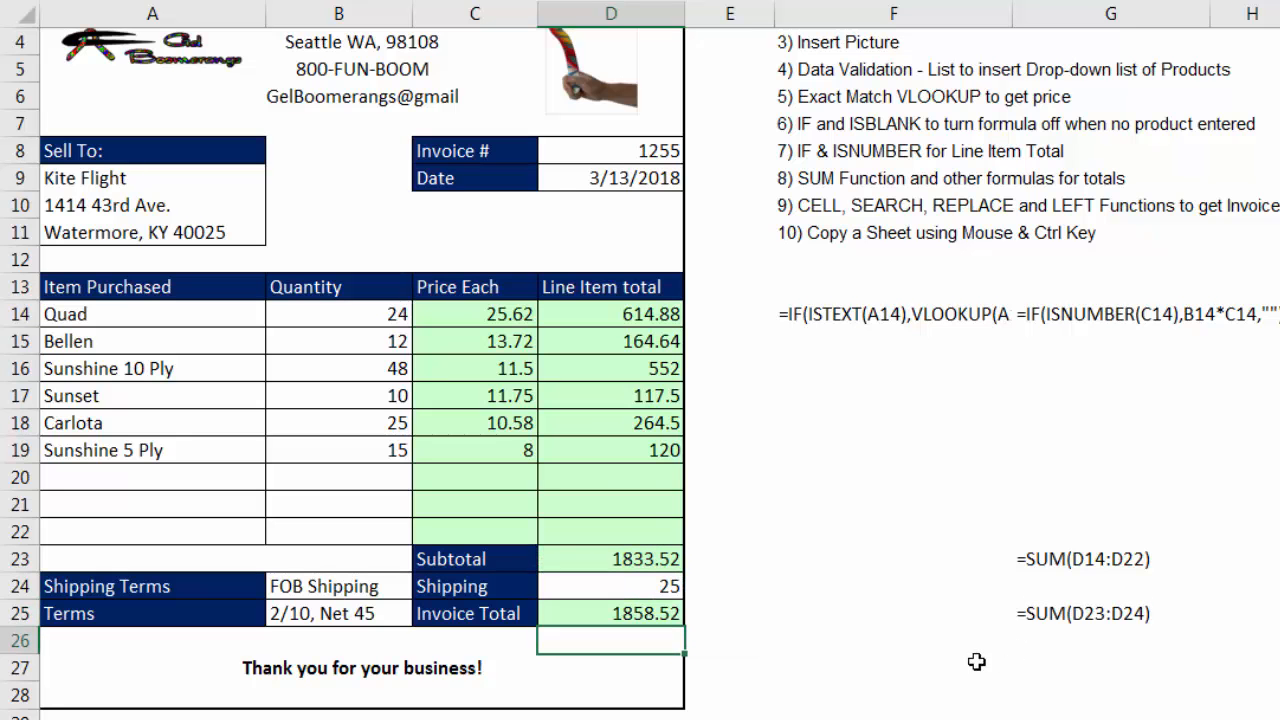
# Format the prices and line totals in C14:D22 and the invoice totals in D23:D25 as Currency with the $ symbol and 2 decimal places
pyautogui.moveTo(510, 313); pyautogui.dragTo(651, 606)
pyautogui.hotkey('ctrl', '1')
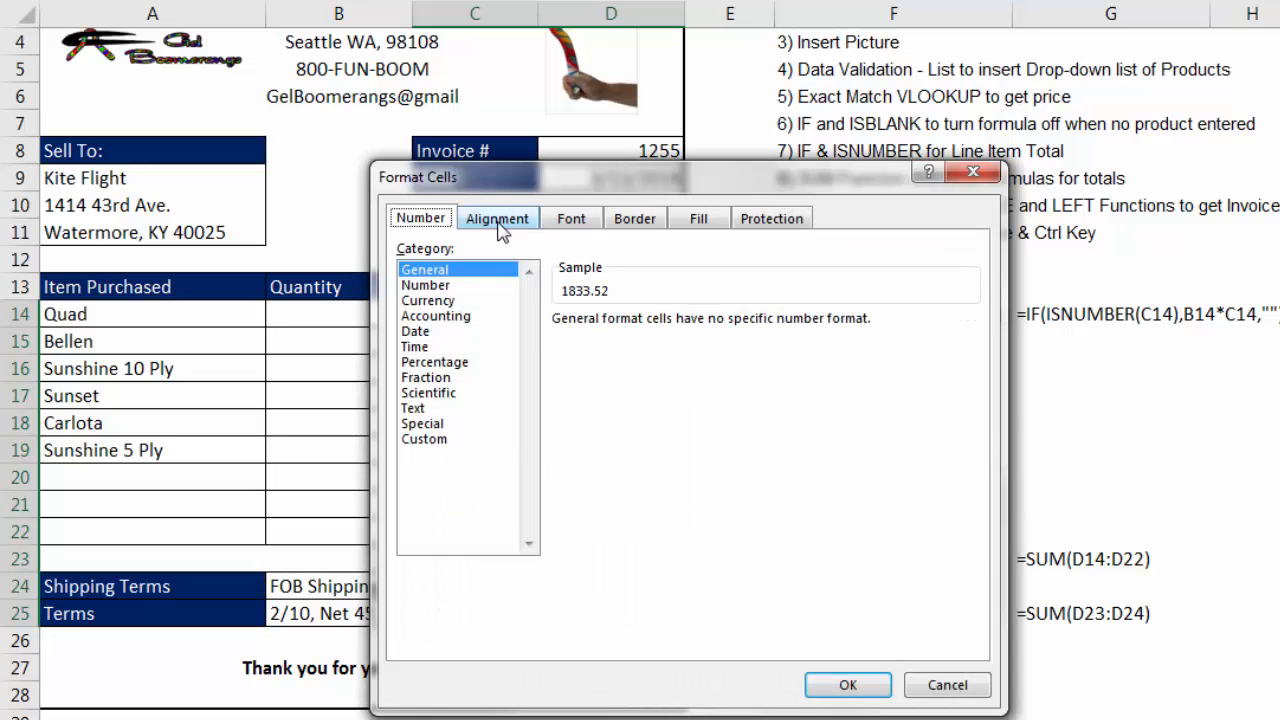
pyautogui.click(428, 300)
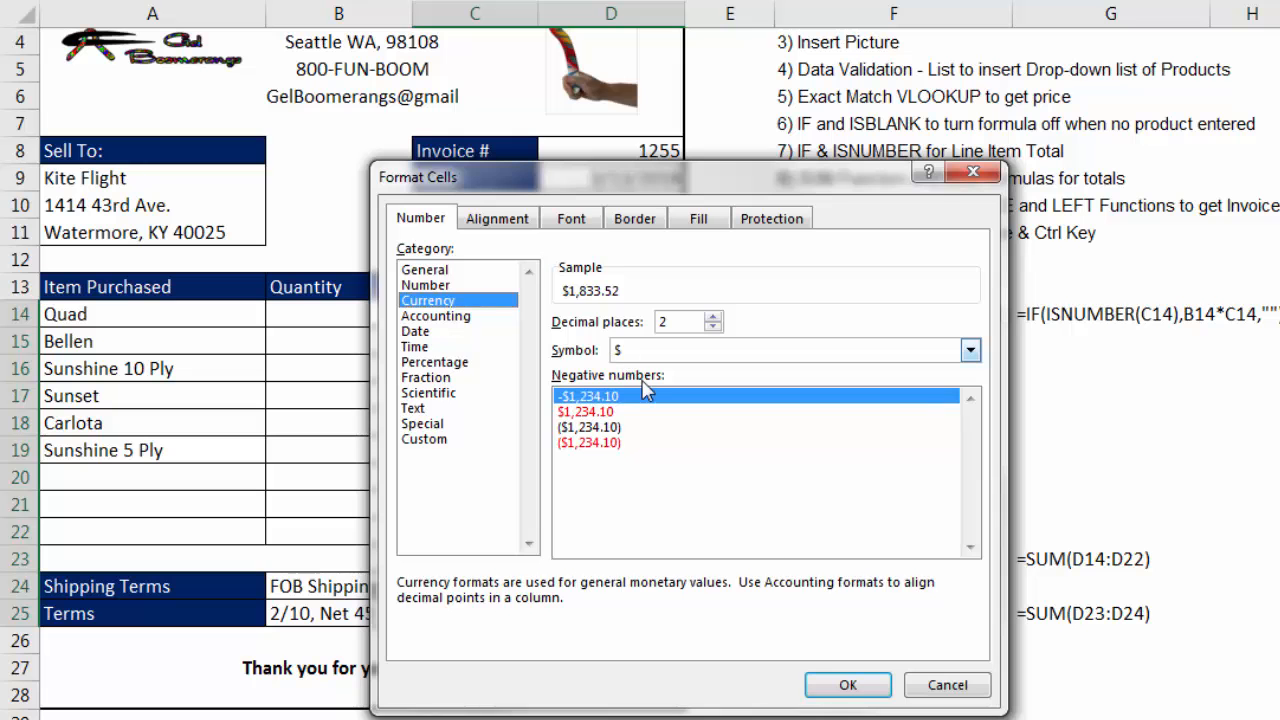
pyautogui.click(850, 685)
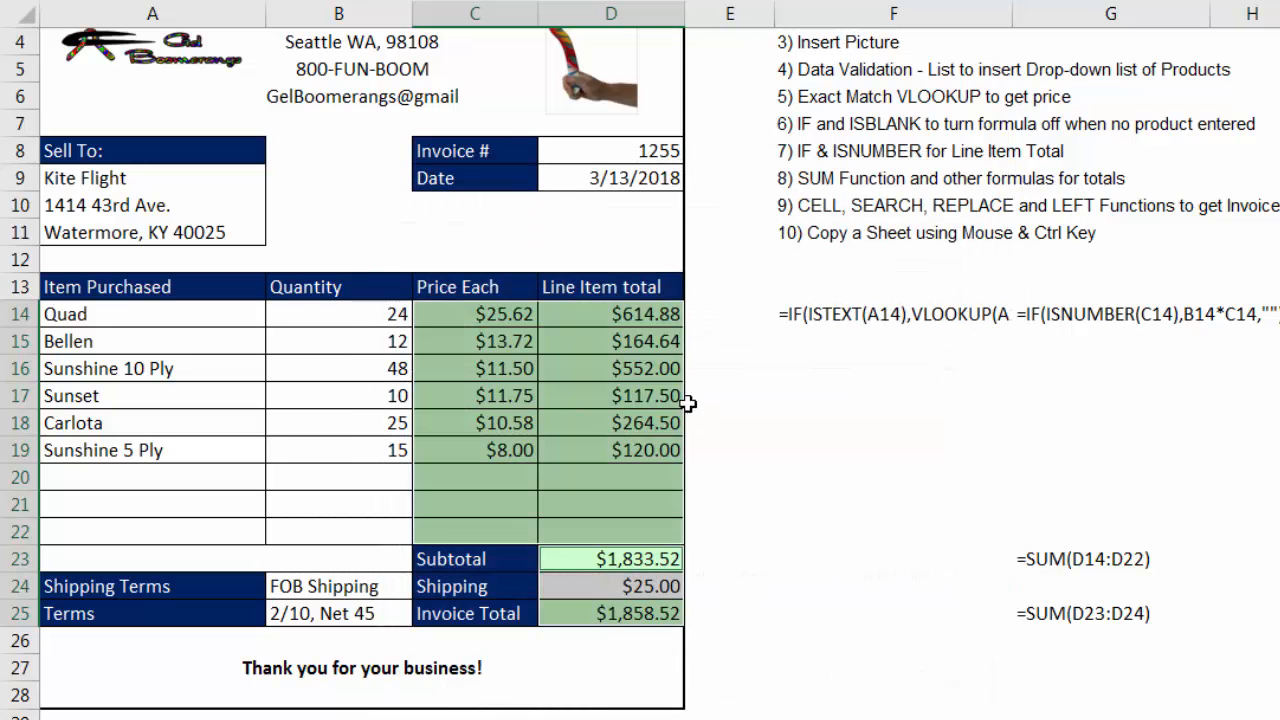
# Set the currency symbol to None for the prices and line totals in C15:D22, and deselect the range
pyautogui.click(523, 343)
pyautogui.moveTo(523, 343); pyautogui.dragTo(620, 524)
pyautogui.hotkey('ctrl', '1')
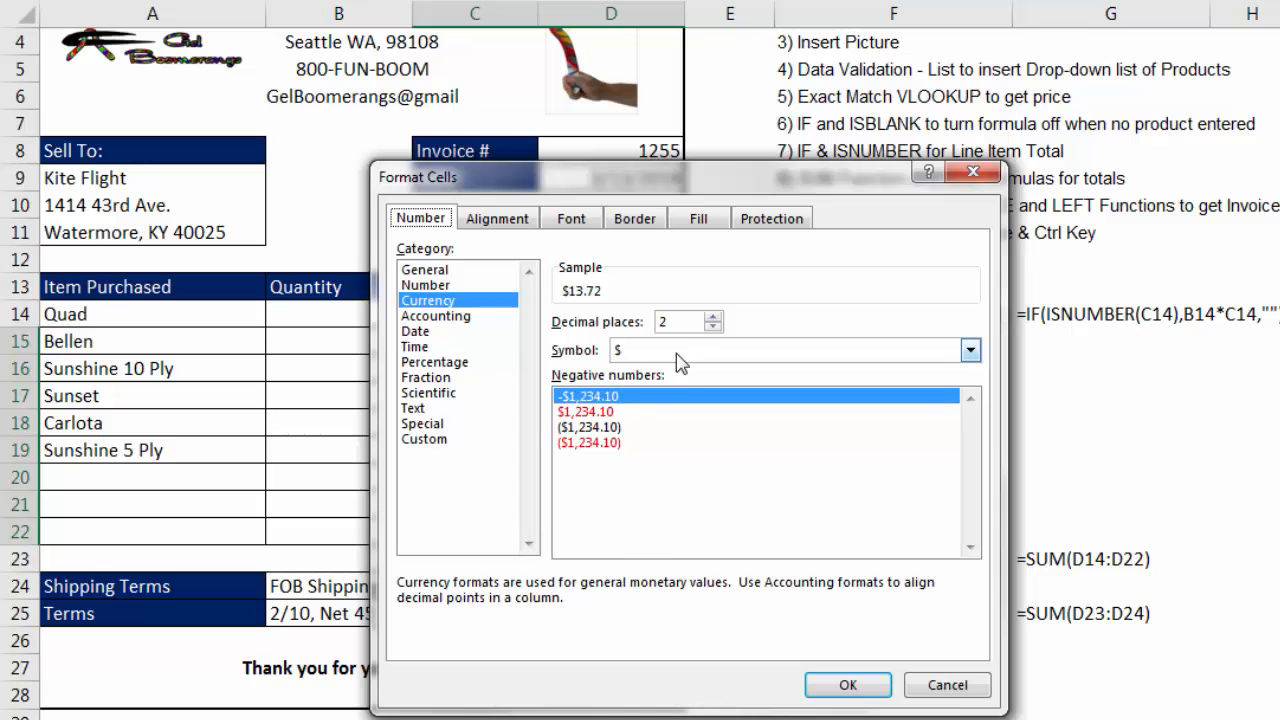
pyautogui.click(676, 353)
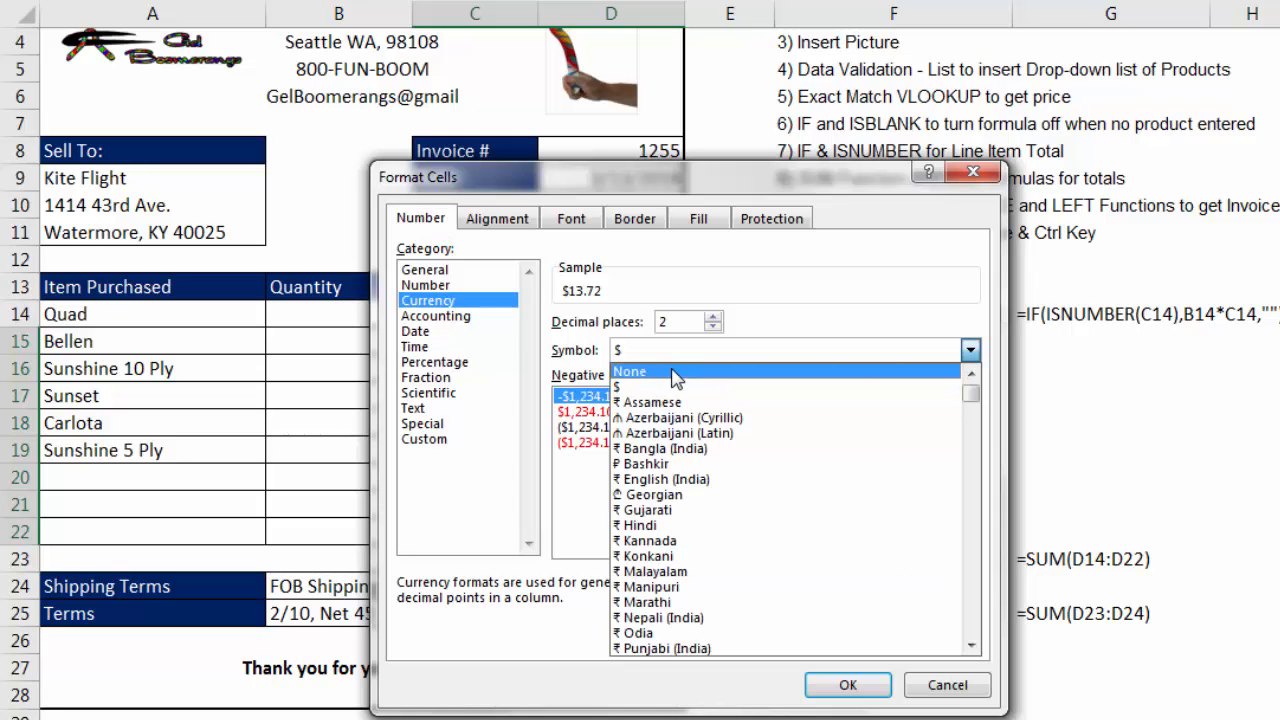
pyautogui.click(677, 375)
pyautogui.click(842, 686)
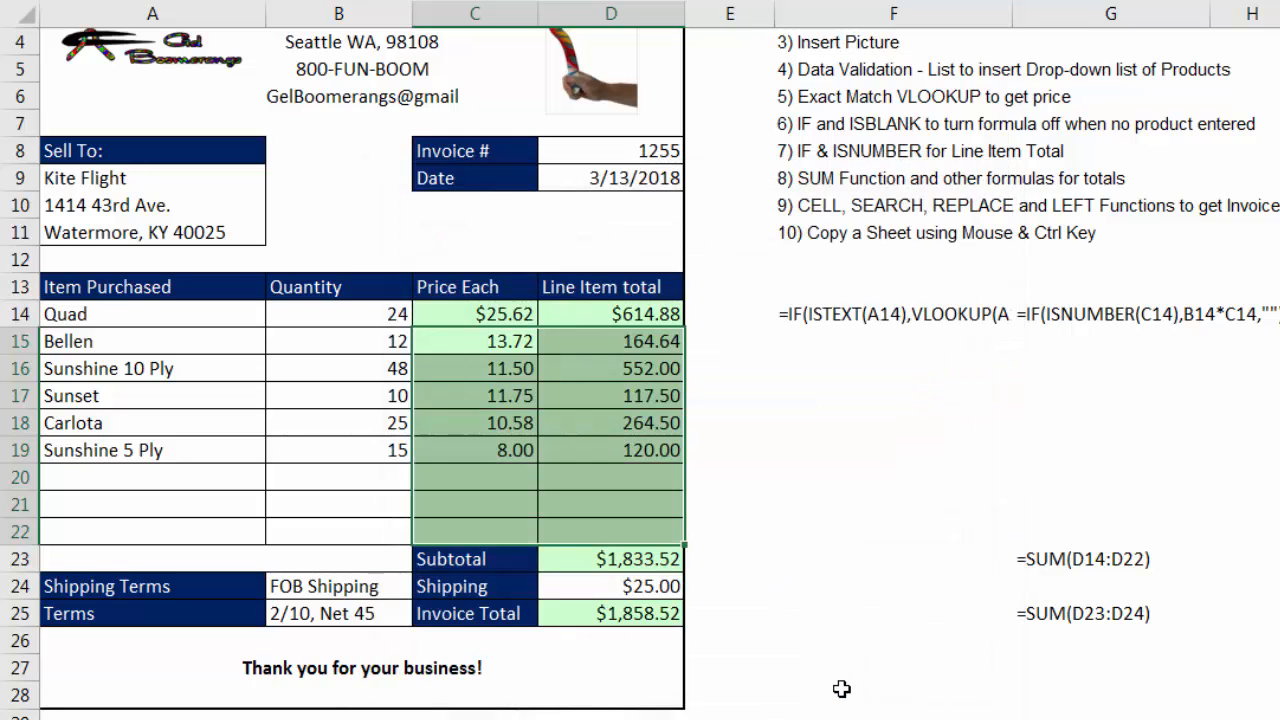
pyautogui.click(842, 689)
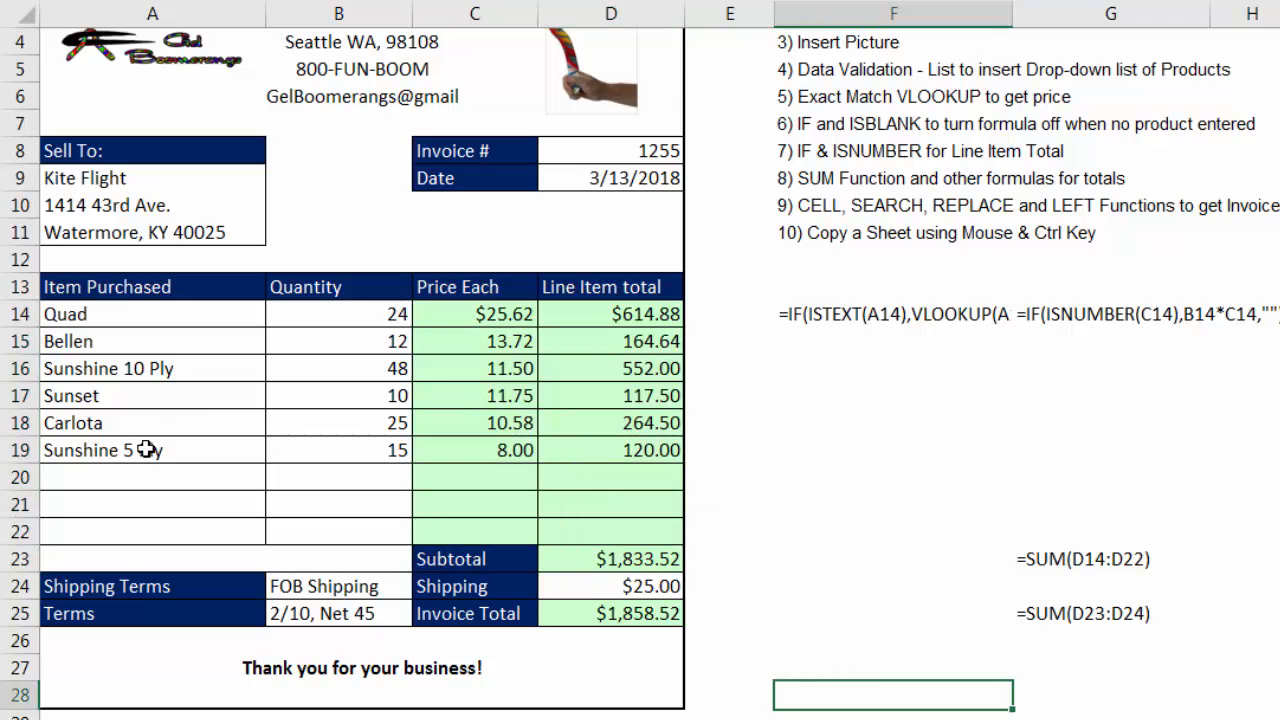
# Clear the items and quantities in A14:B19, and enter product Quad with quantity 25 in row 14
pyautogui.moveTo(155, 314); pyautogui.dragTo(350, 462)
pyautogui.press('Delete')
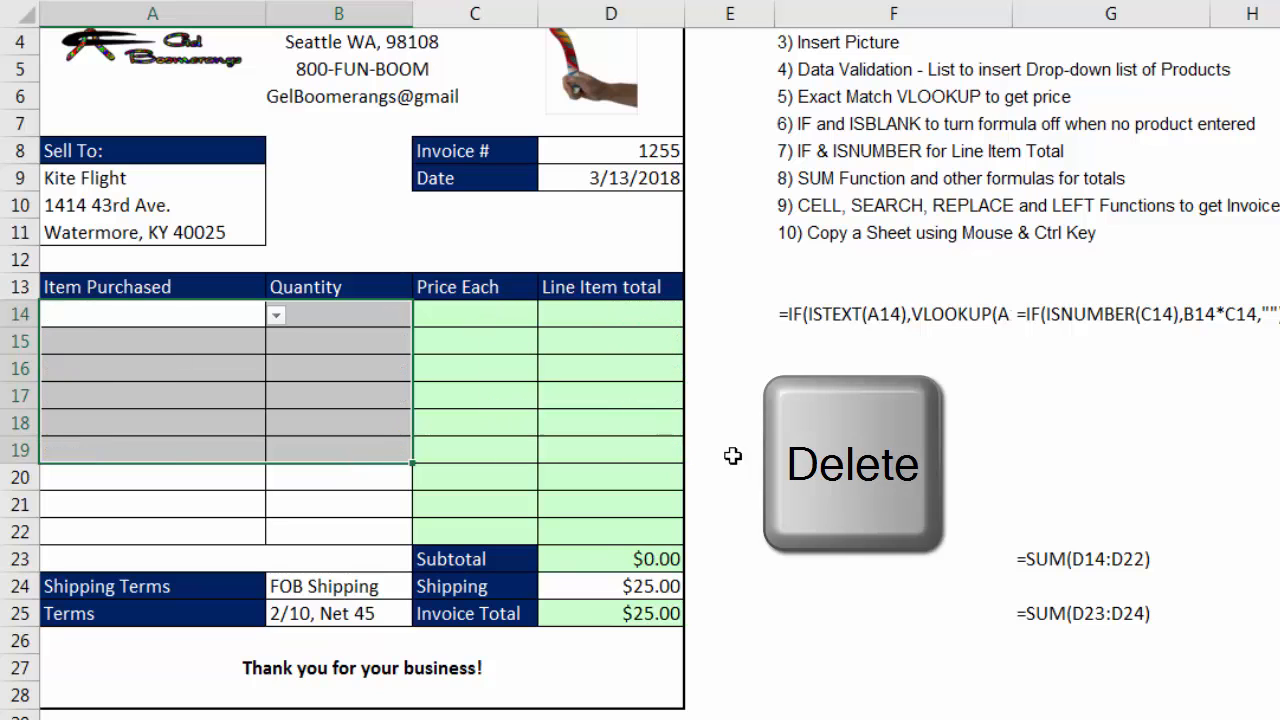
pyautogui.click(205, 323)
pyautogui.click(276, 316)
pyautogui.press('Down')
pyautogui.press('Return')
pyautogui.click(318, 313)
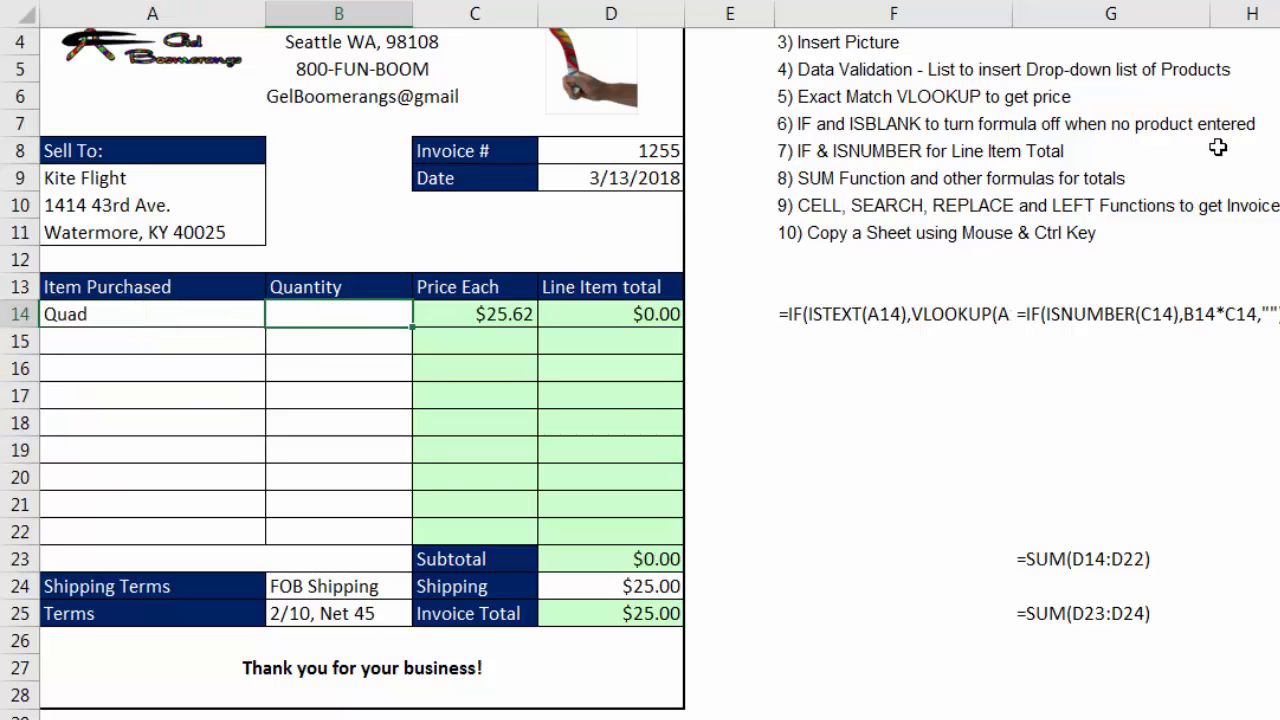
pyautogui.write('25')
pyautogui.press('Return')
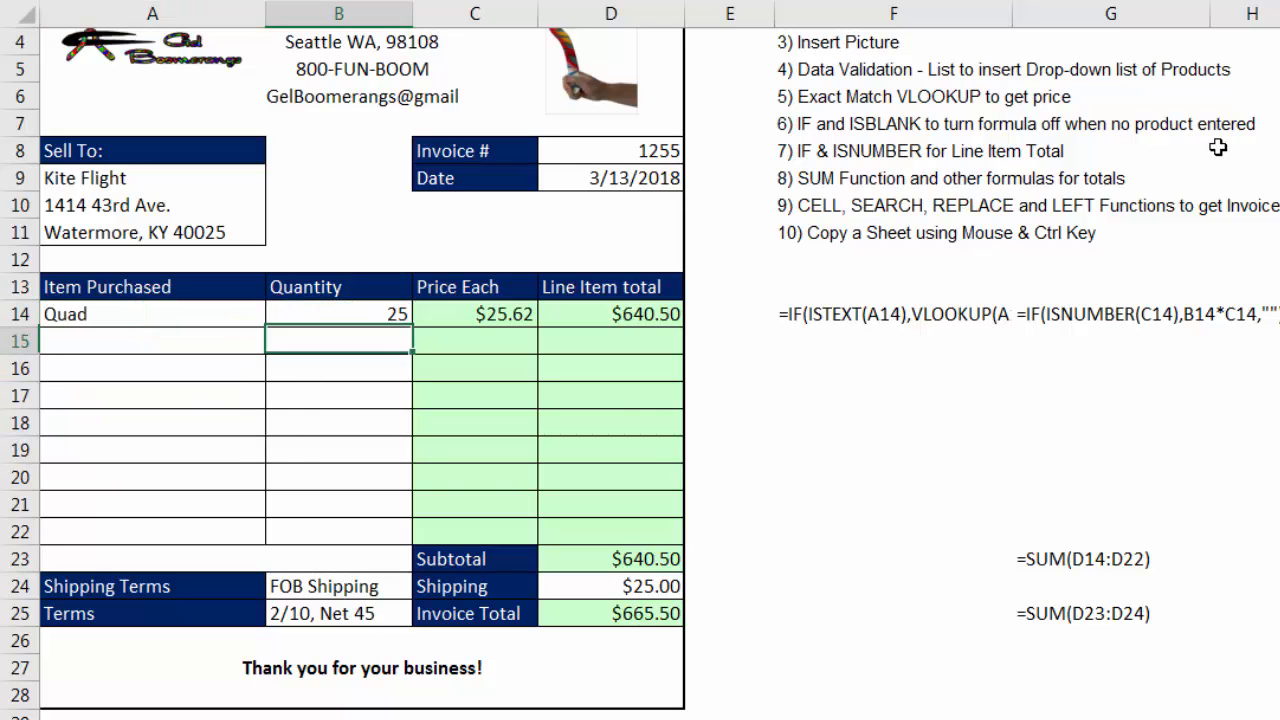
# Choose Bellen as the item purchased in A15 and enter a quantity of 25 in B15
pyautogui.press('Left')
pyautogui.click(276, 342)
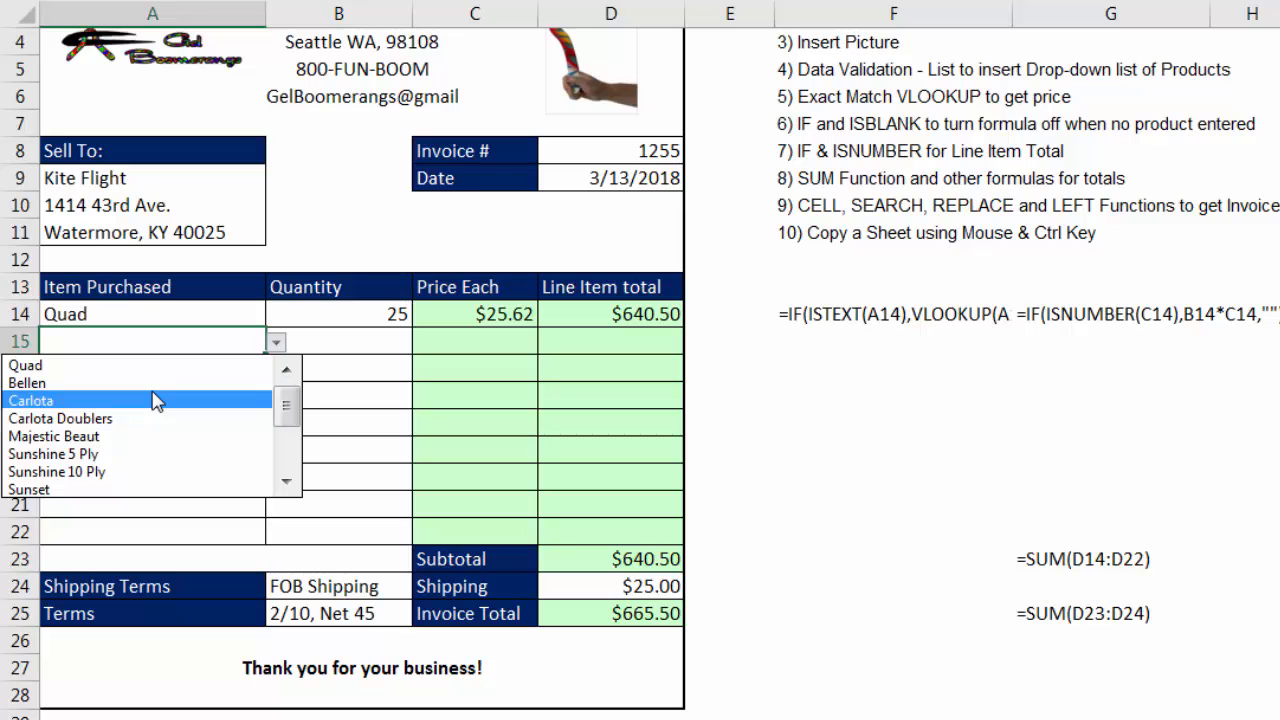
pyautogui.click(152, 384)
pyautogui.click(365, 343)
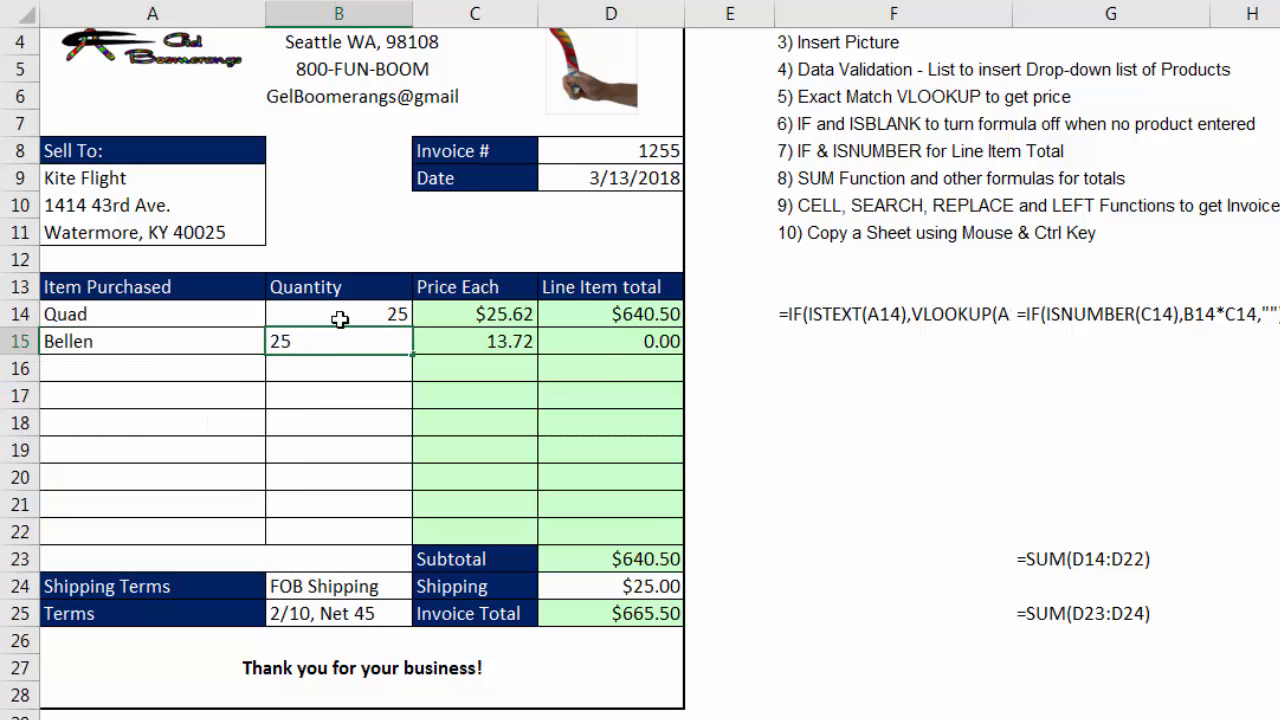
pyautogui.press('Return')
# Choose Majestic Beaut as the item purchased in A16 and enter a quantity of 12 in B16
pyautogui.press('Left')
pyautogui.click(276, 369)
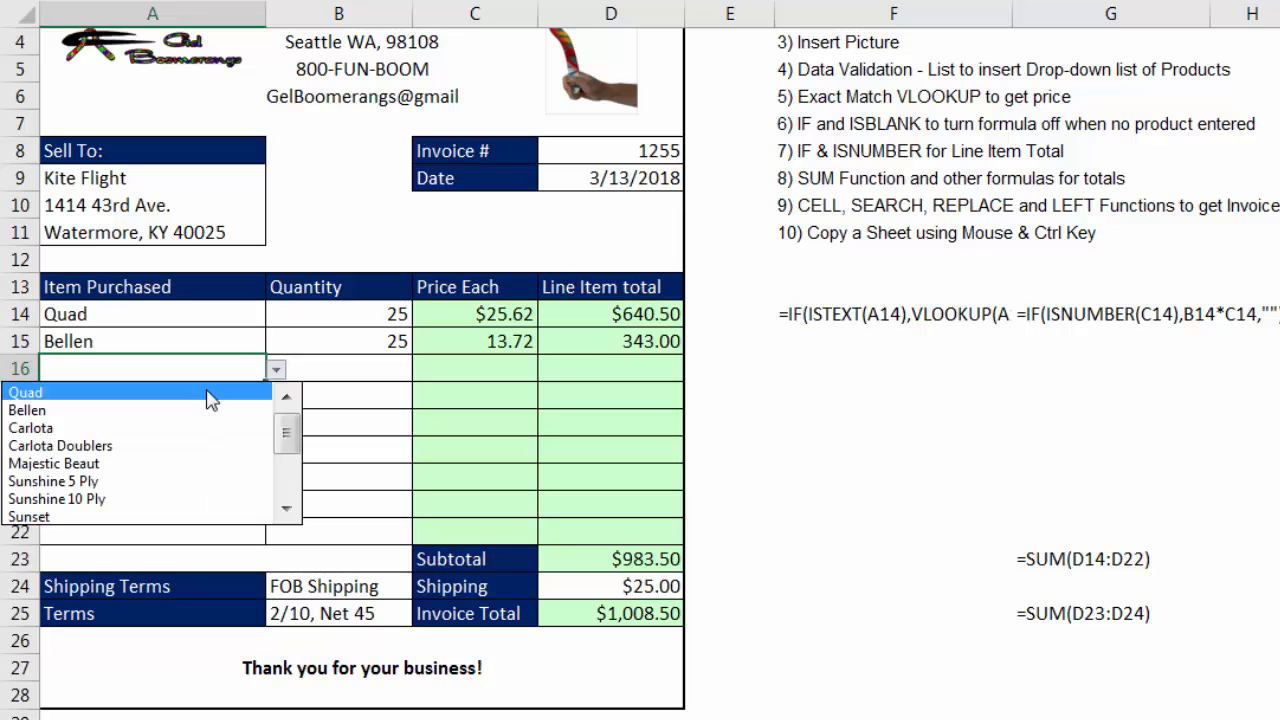
pyautogui.click(98, 463)
pyautogui.click(395, 373)
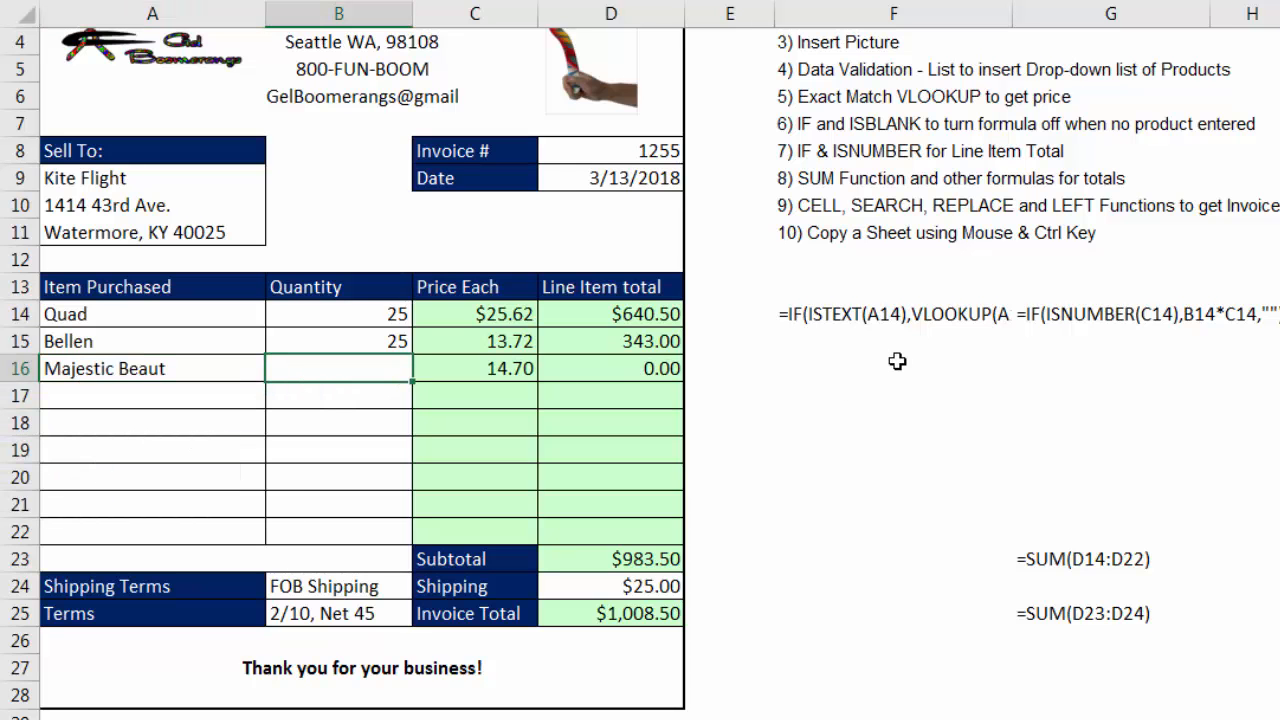
pyautogui.write('12')
pyautogui.press('Tab')
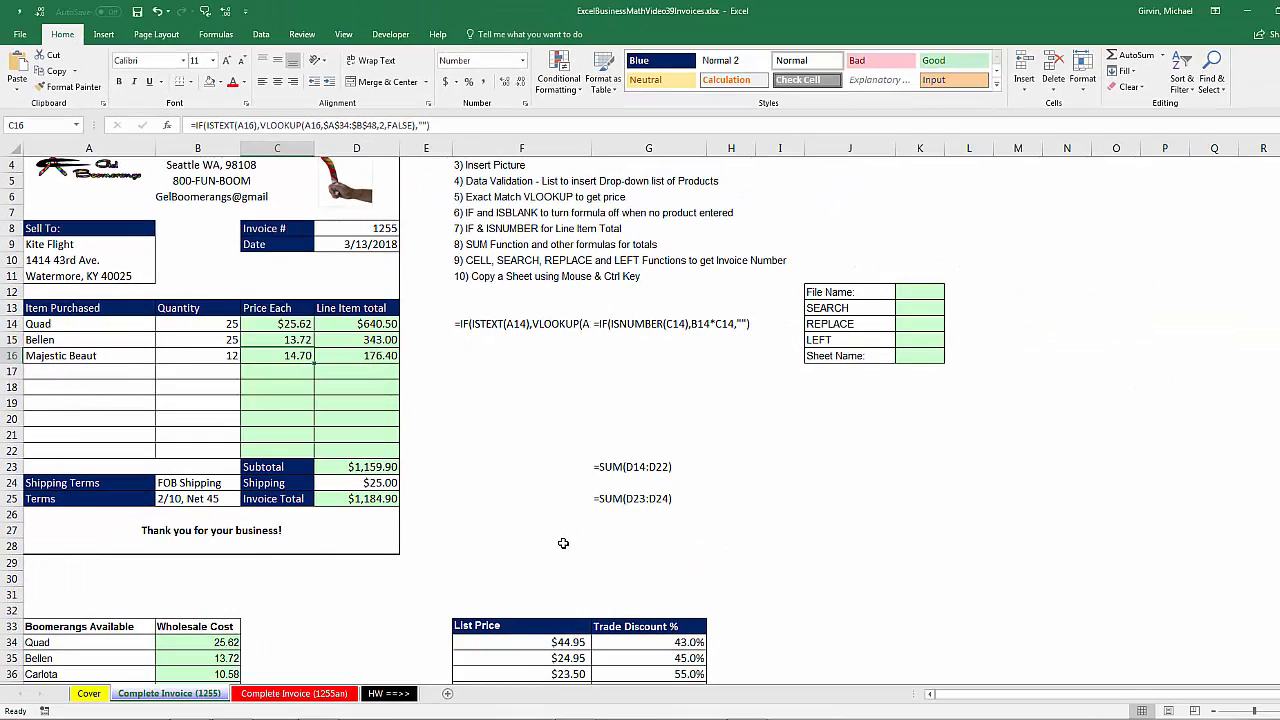
# Preview how the invoice sheet prints, and return to the worksheet
pyautogui.scroll(1, 493, 482)
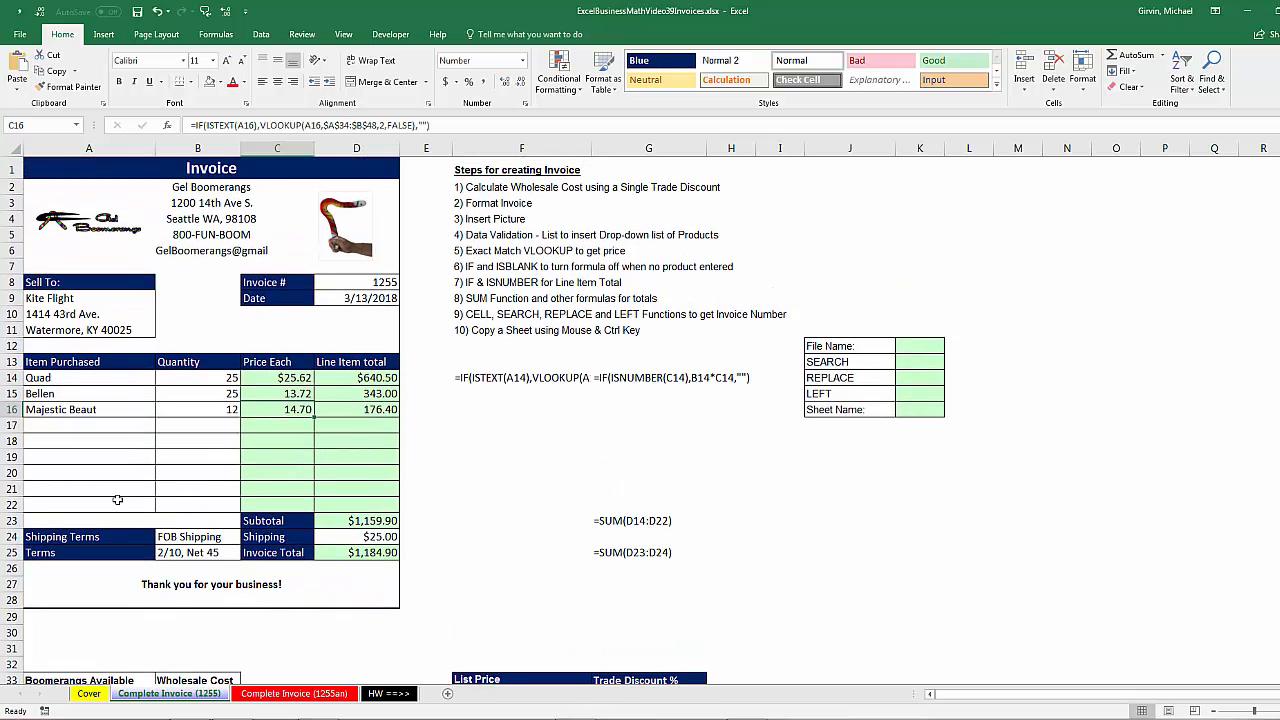
pyautogui.hotkey('ctrl', 'p')
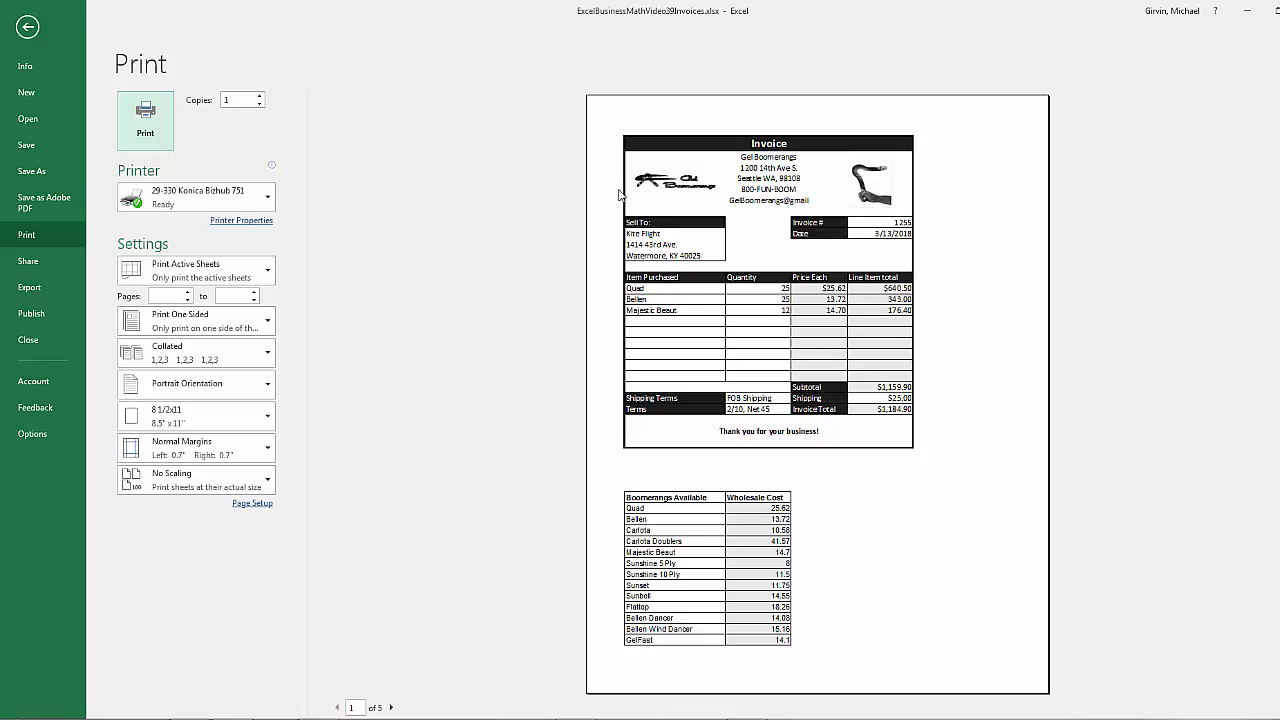
pyautogui.press('Escape')
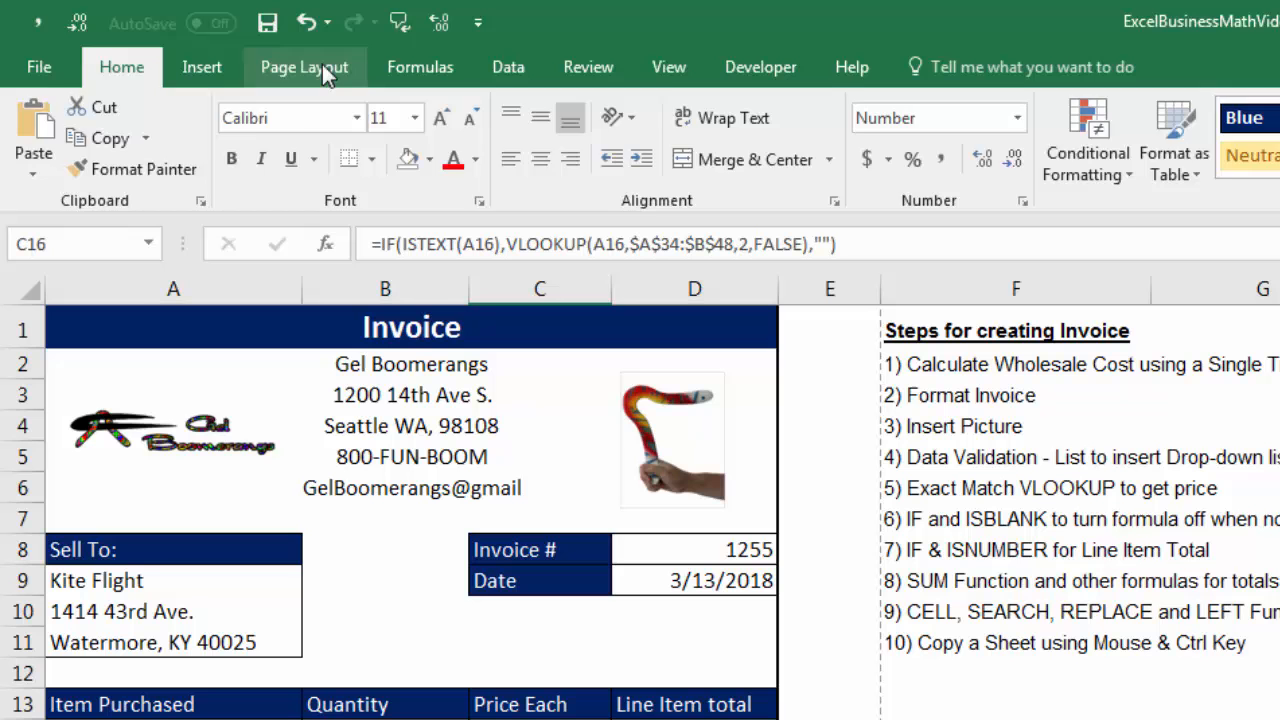
# In the page setup, set the scaling to 125% of normal size and center the printout horizontally on the page
pyautogui.click(156, 34)
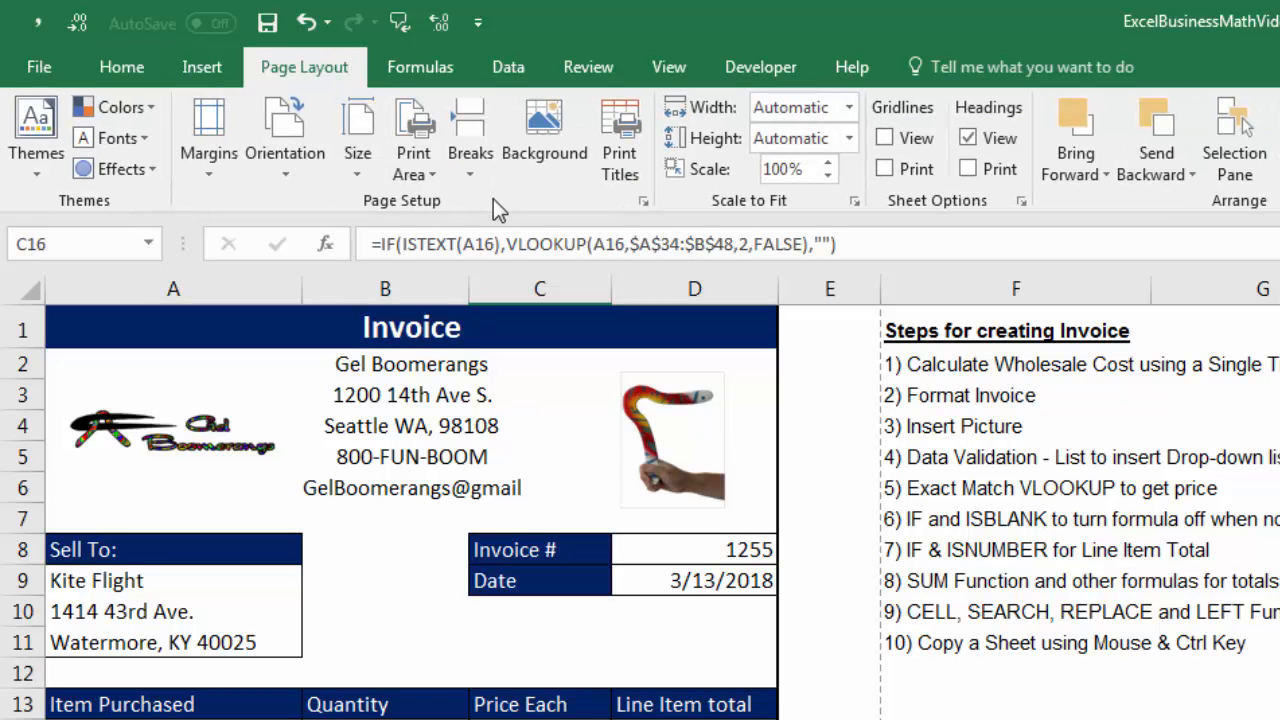
pyautogui.click(642, 202)
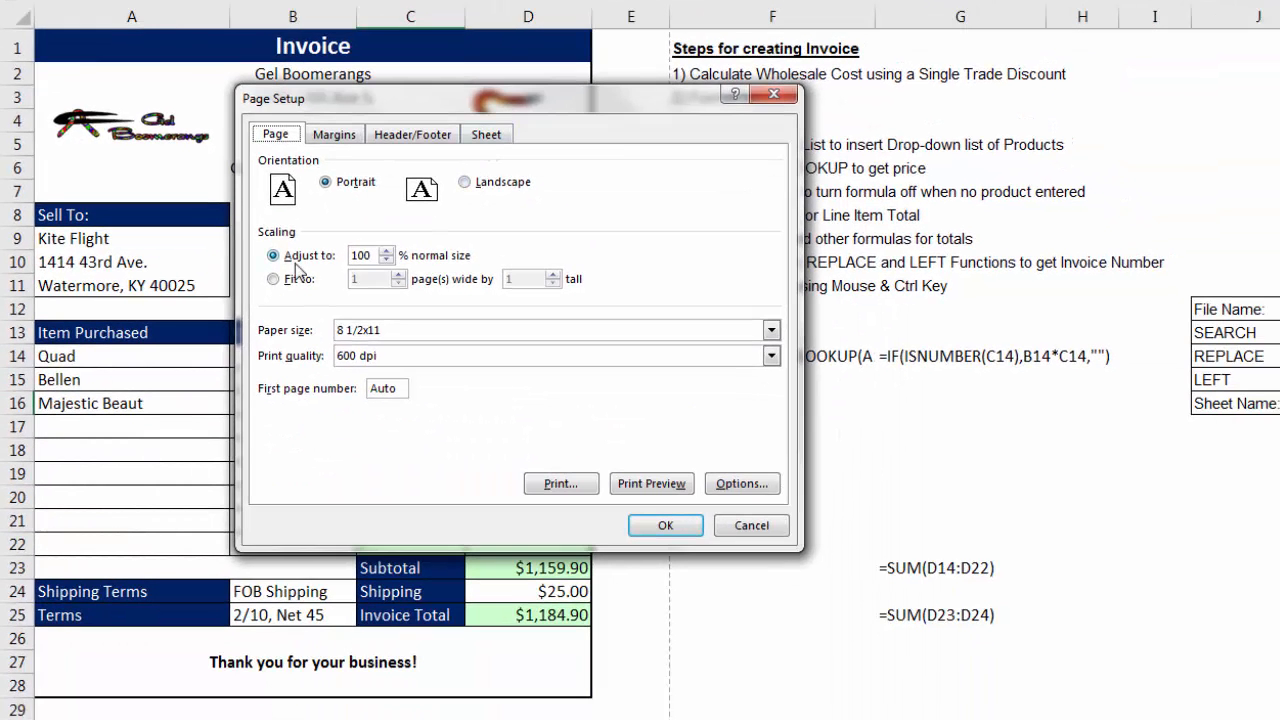
pyautogui.click(386, 251)
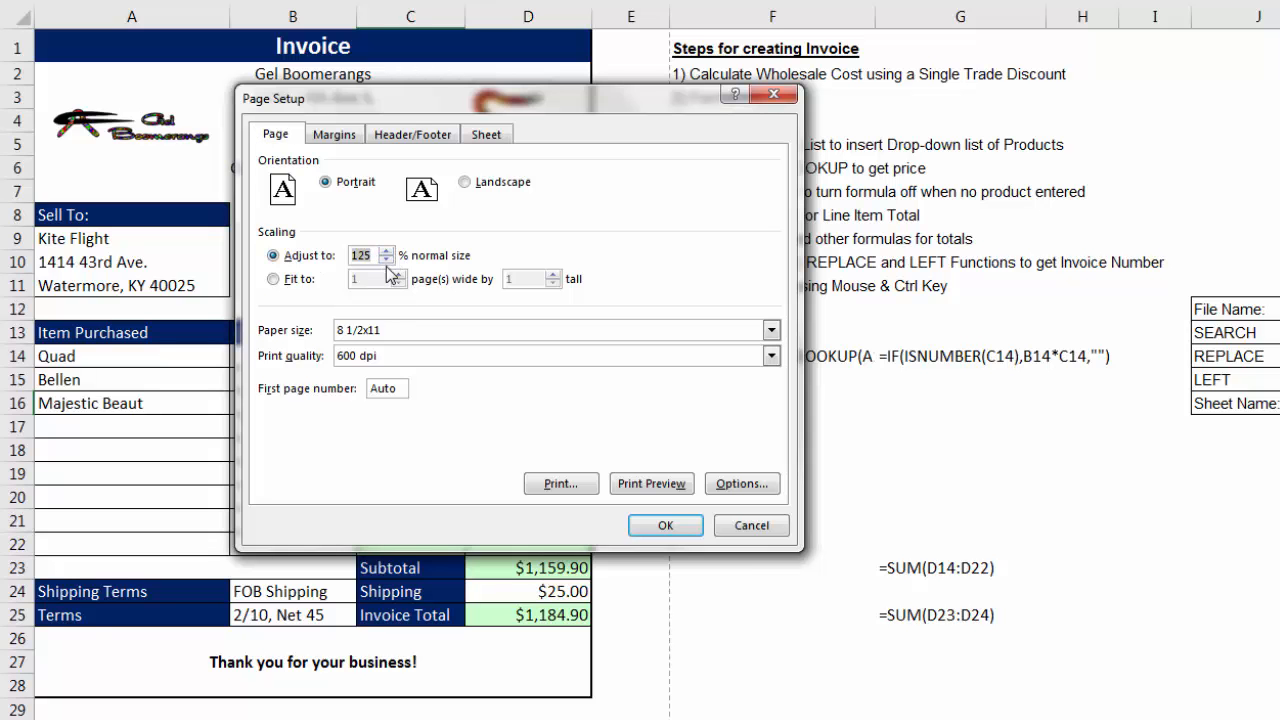
pyautogui.moveTo(390, 92); pyautogui.dragTo(769, 77)
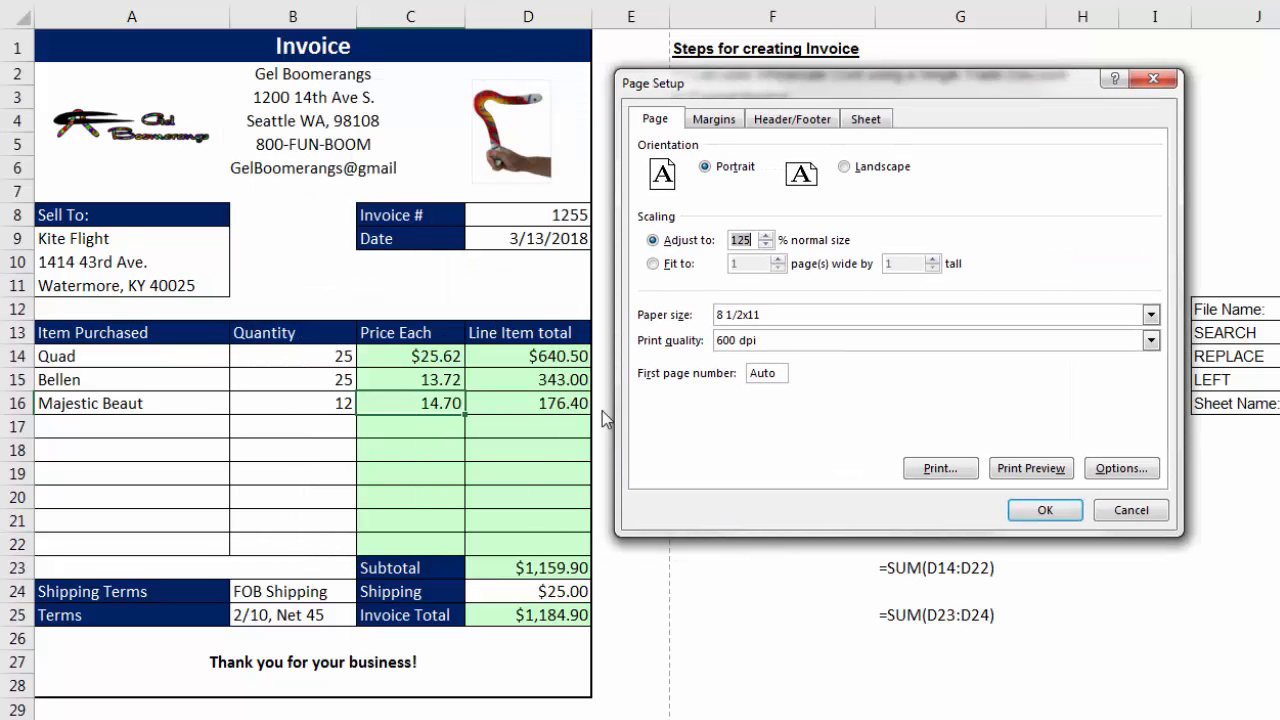
pyautogui.click(714, 122)
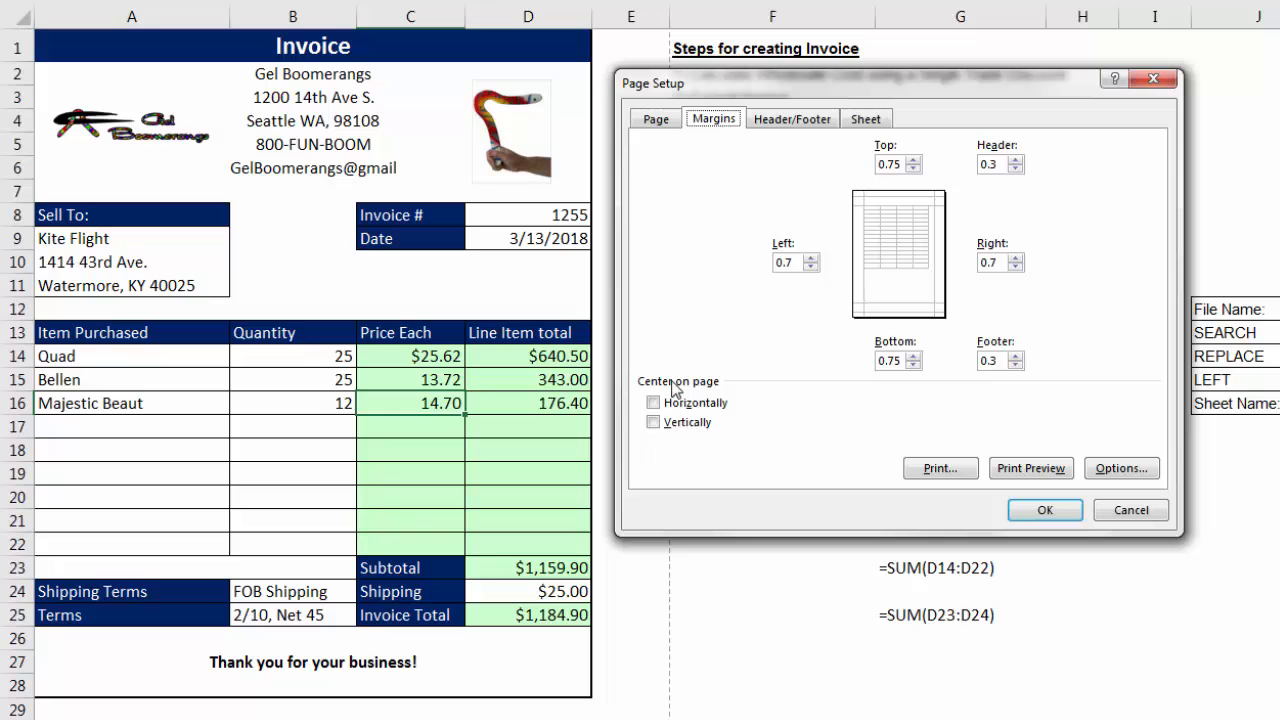
pyautogui.click(660, 408)
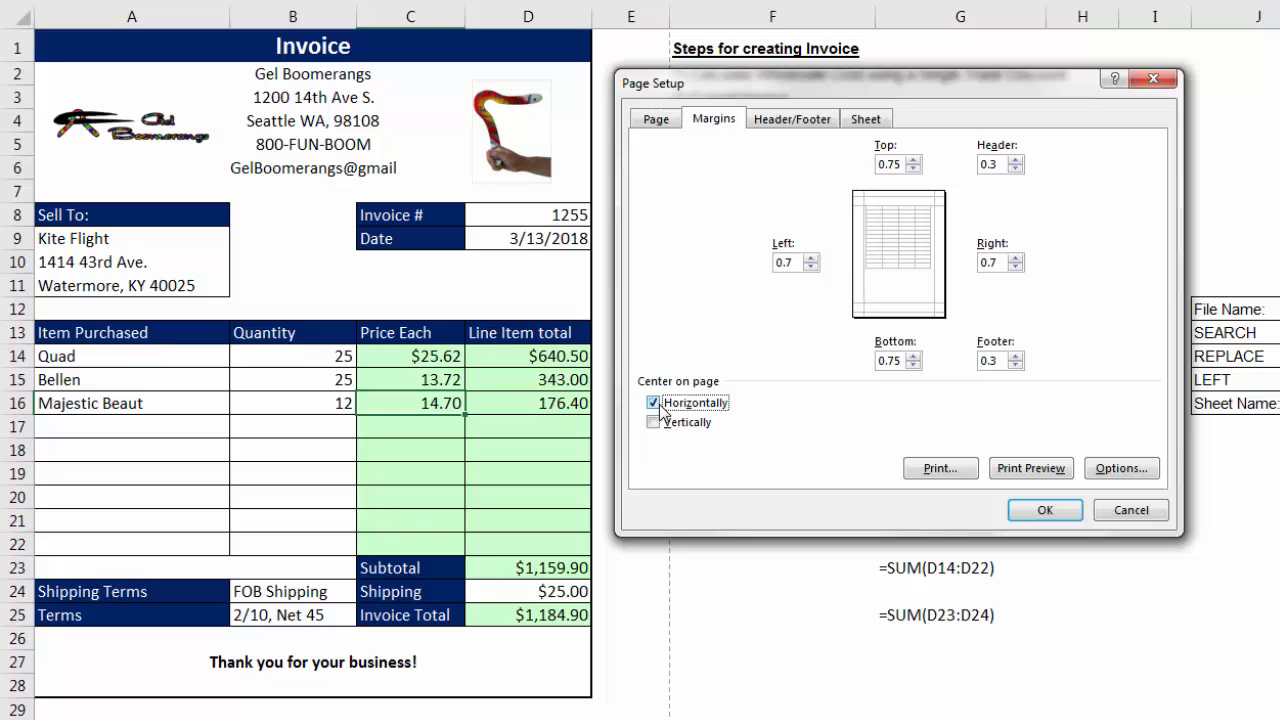
# Add a custom footer that shows the sheet name, &[Tab], in its center section
pyautogui.click(803, 121)
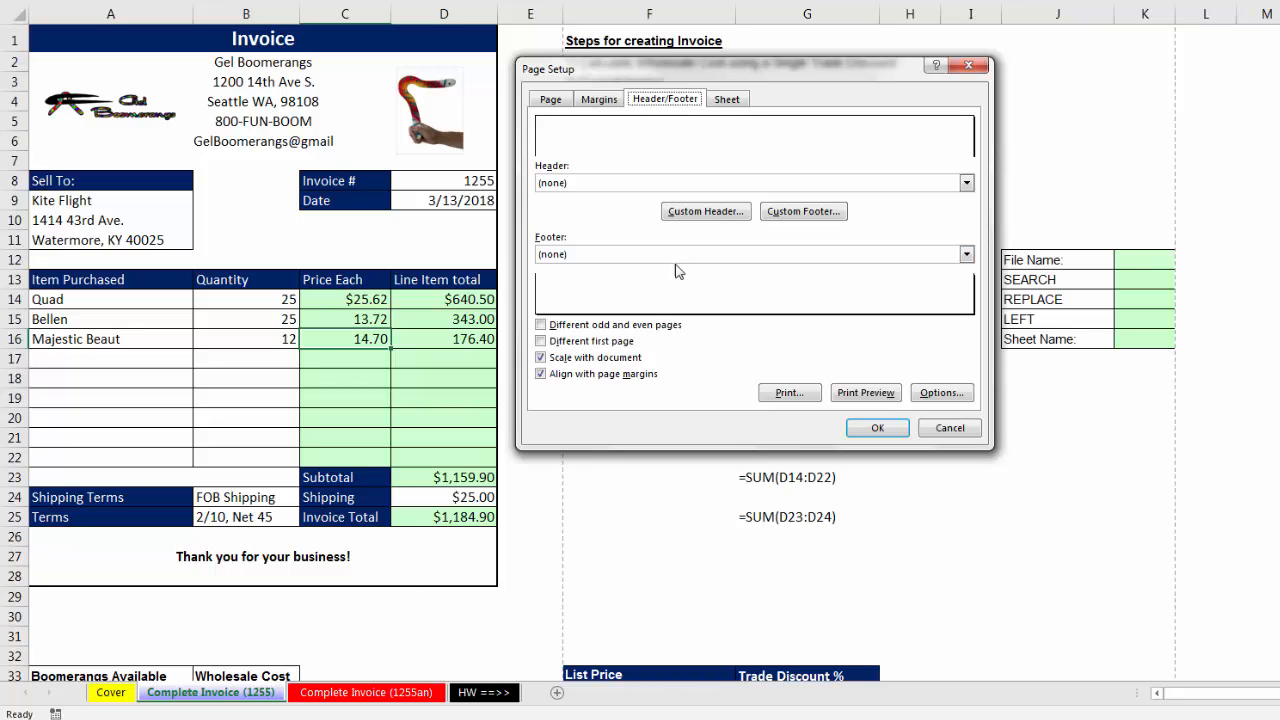
pyautogui.click(794, 214)
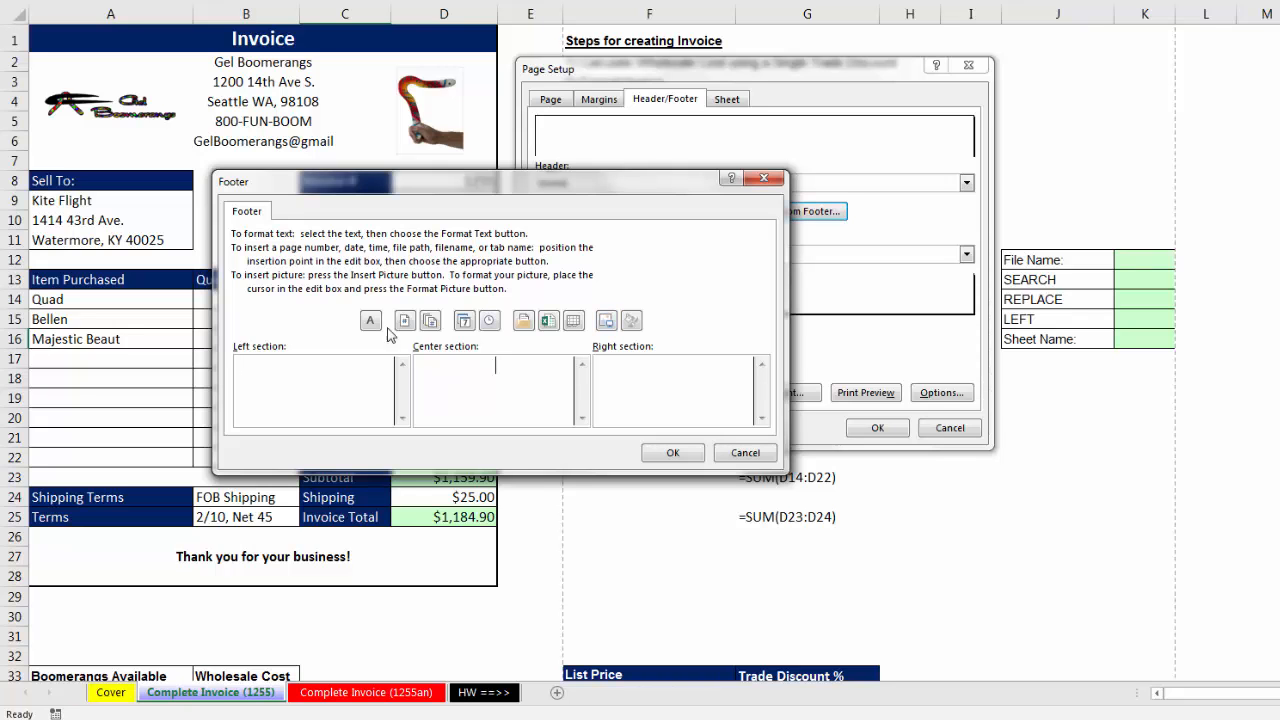
pyautogui.click(573, 322)
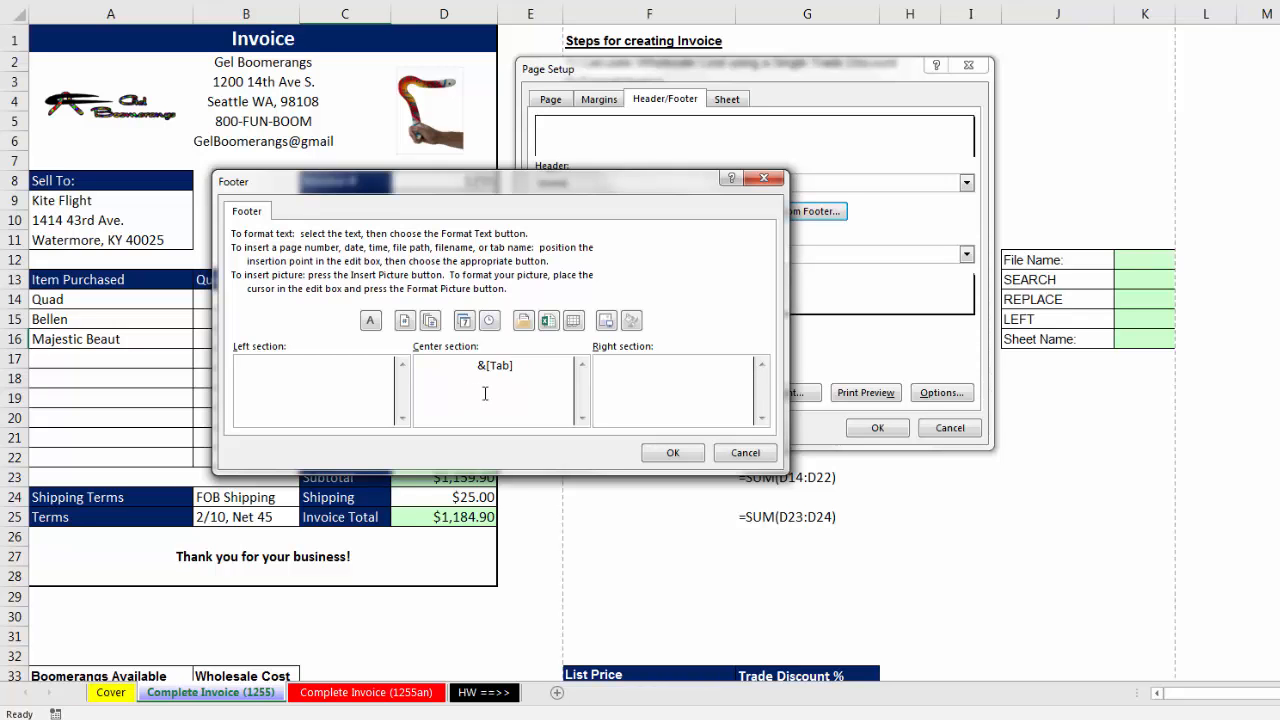
pyautogui.click(667, 455)
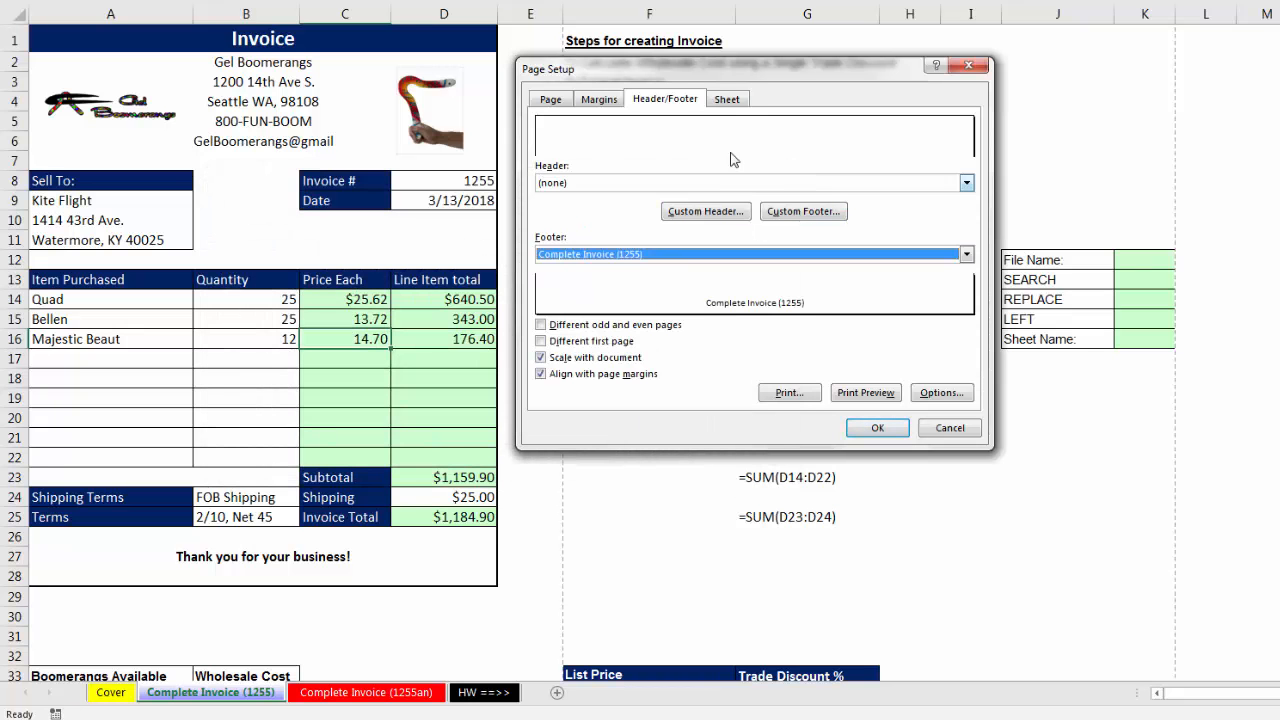
# Set the print area to $A$1:$D$28, apply the page setup and check the invoice in the print preview
pyautogui.click(730, 104)
pyautogui.click(656, 124)
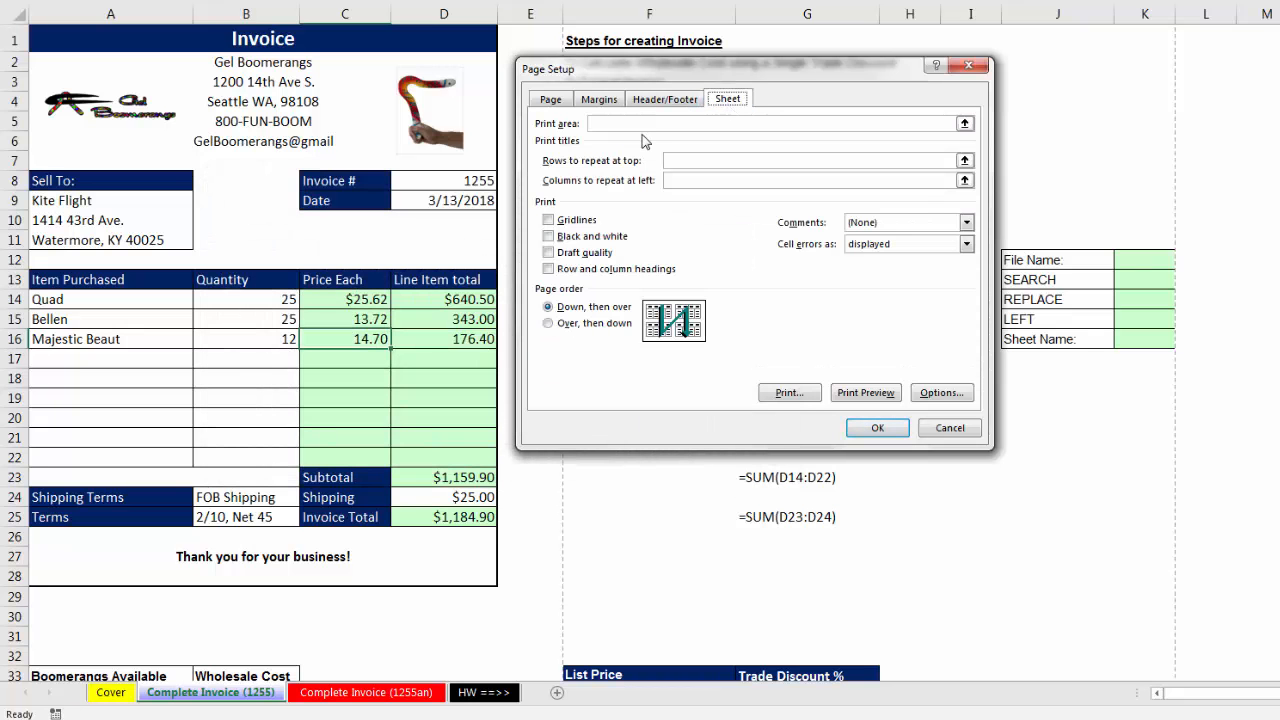
pyautogui.moveTo(52, 40); pyautogui.dragTo(438, 579)
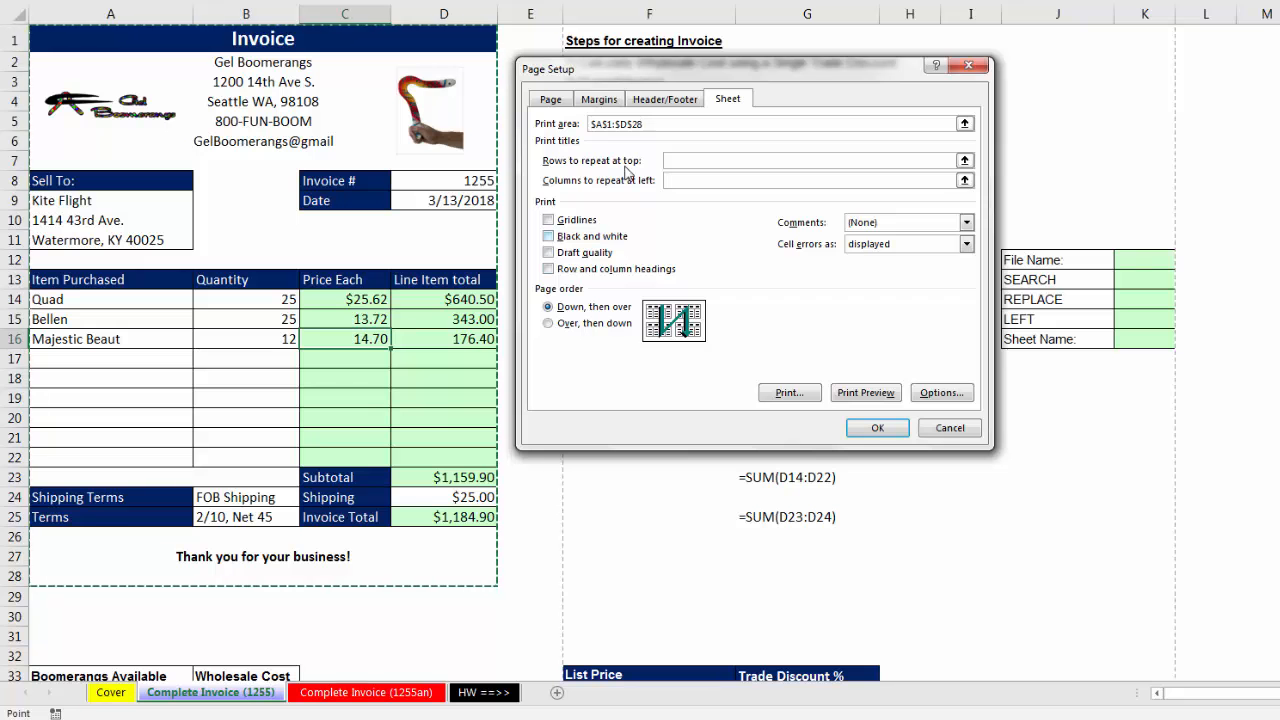
pyautogui.click(873, 428)
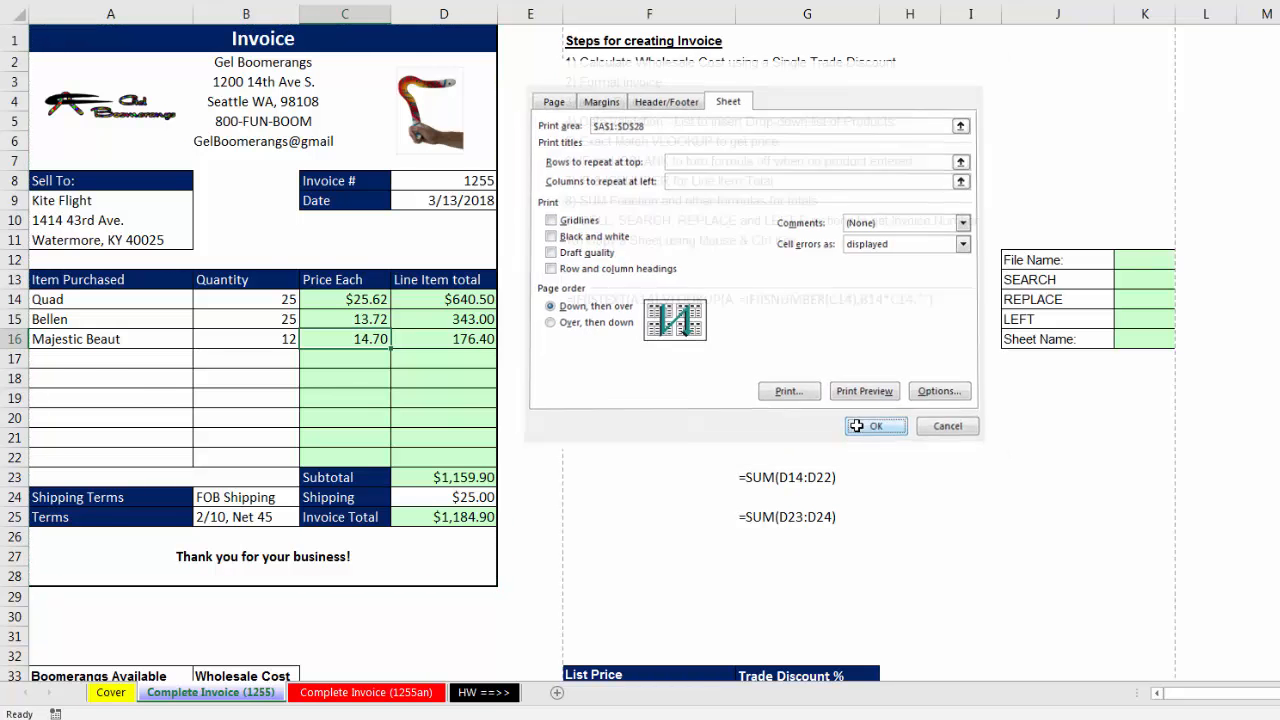
pyautogui.hotkey('ctrl', 'p')
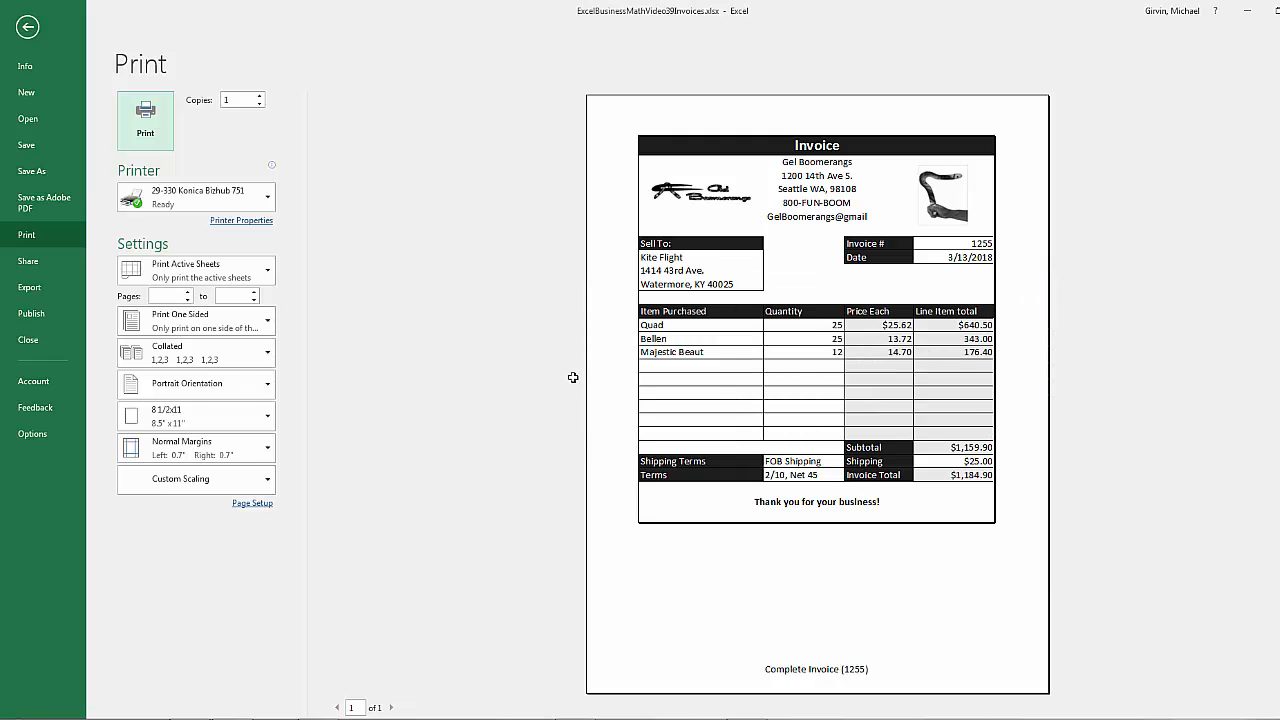
pyautogui.press('Escape')
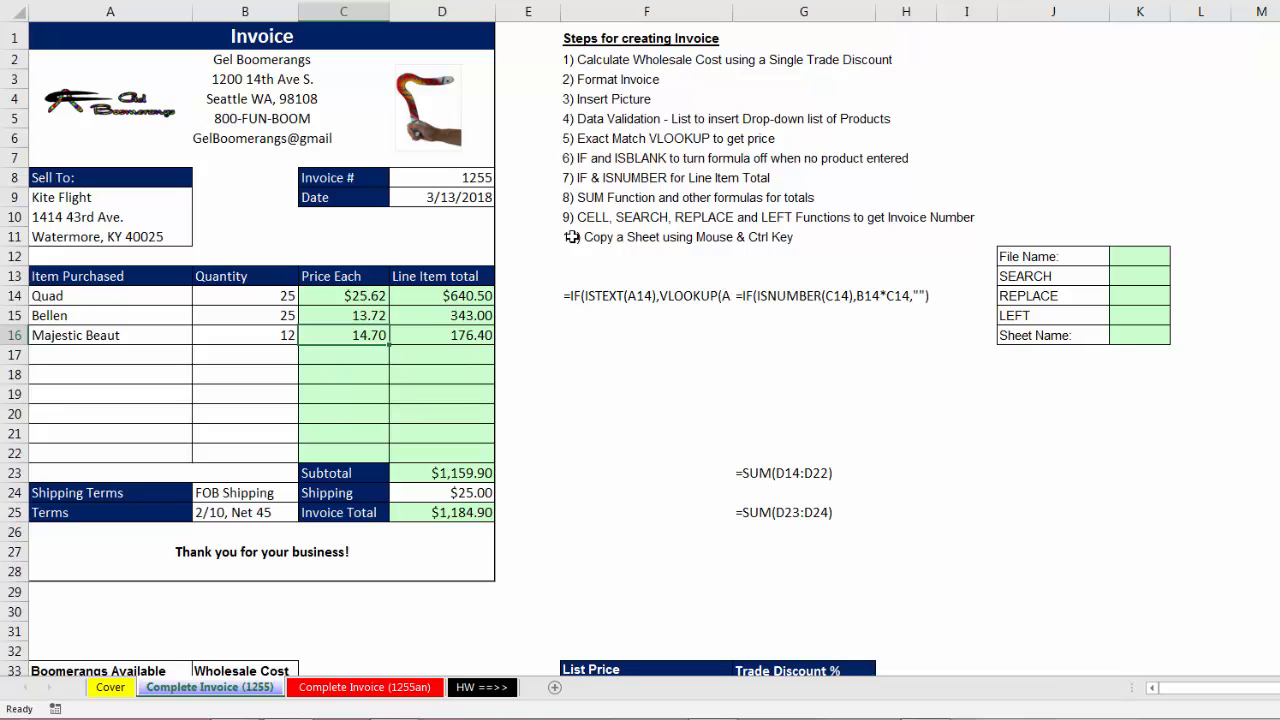
# Move the step 10 note from F11 to F18, and undo the move
pyautogui.click(570, 237)
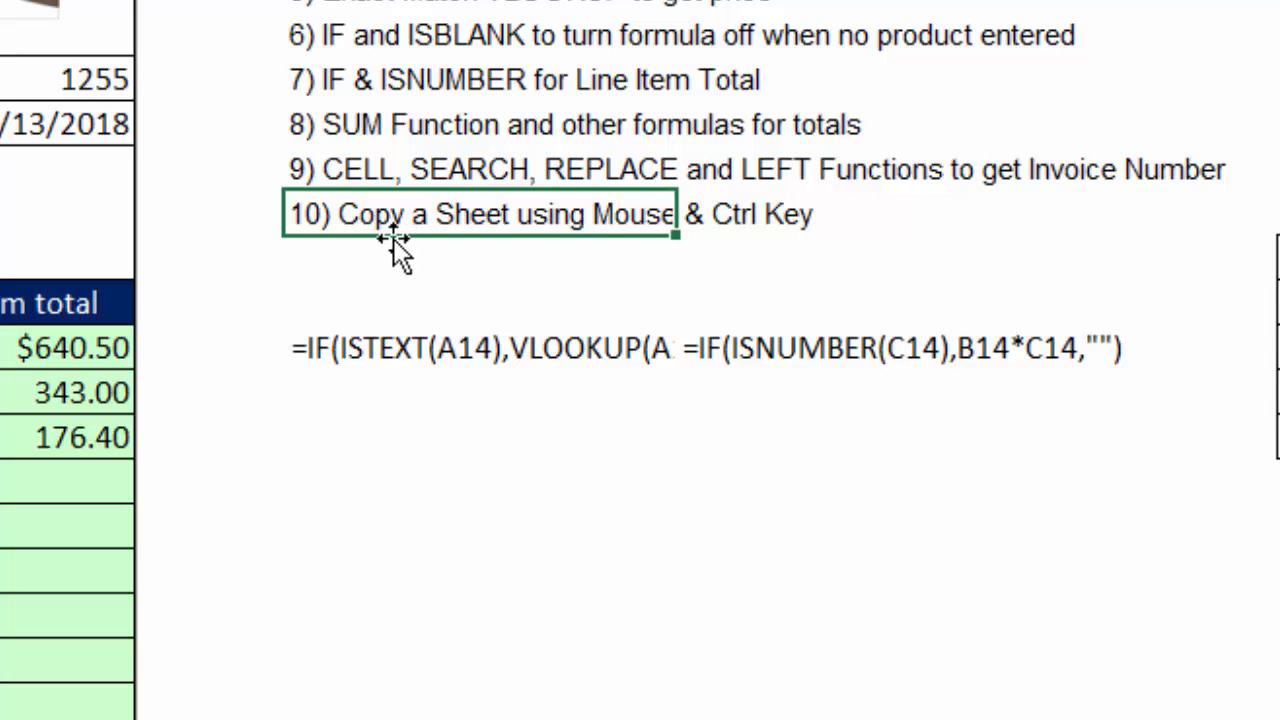
pyautogui.moveTo(393, 240); pyautogui.dragTo(399, 534)
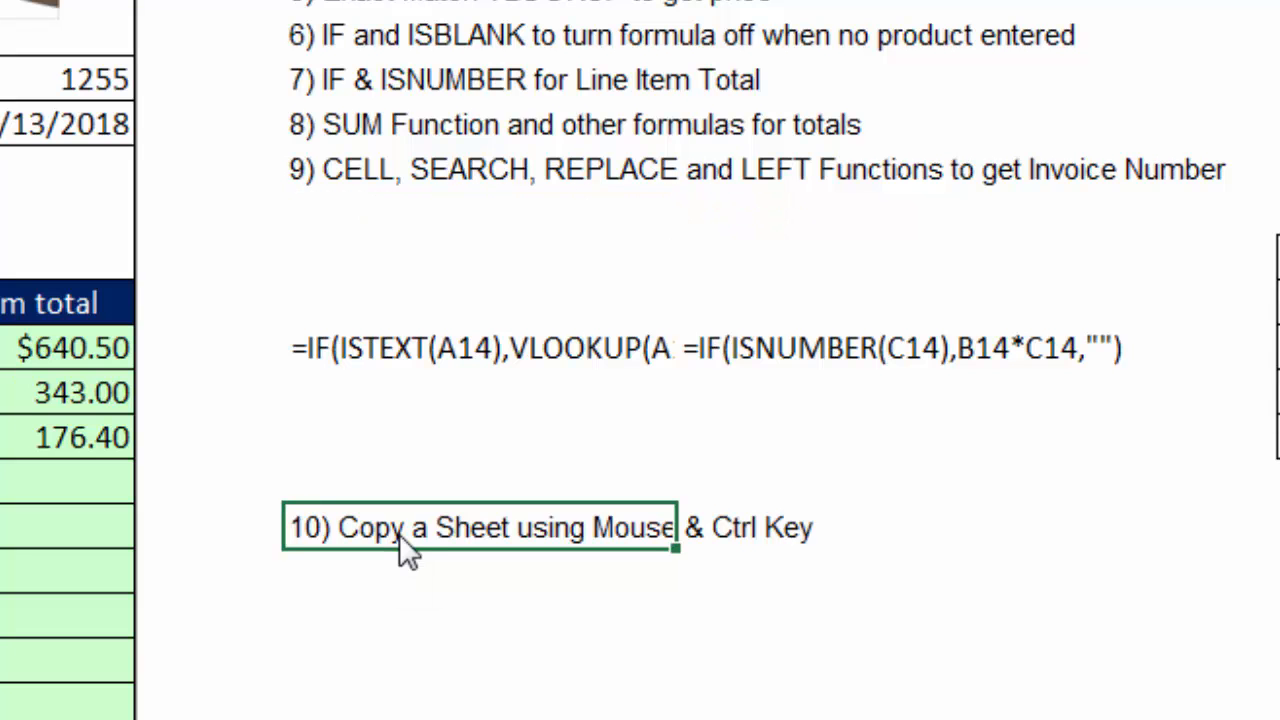
pyautogui.hotkey('ctrl', 'z')
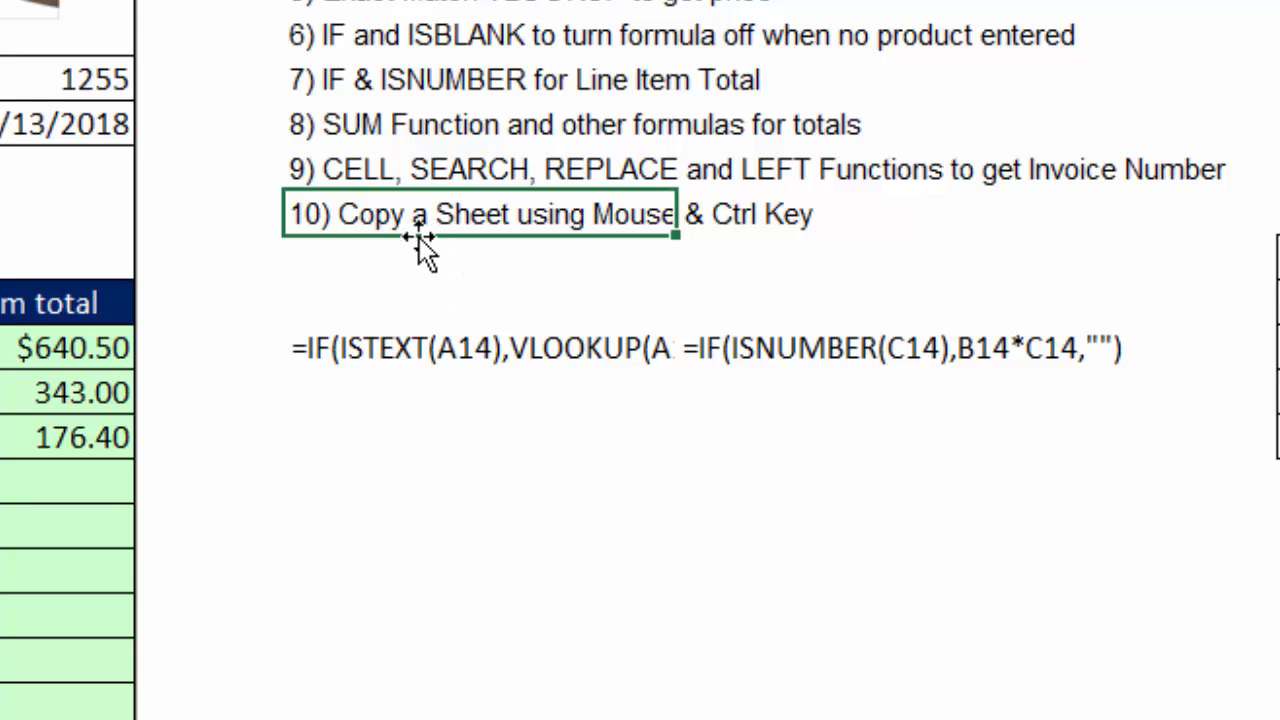
# Copy the step 10 note from F11 to F17, and undo the copy
pyautogui.press('ctrl')
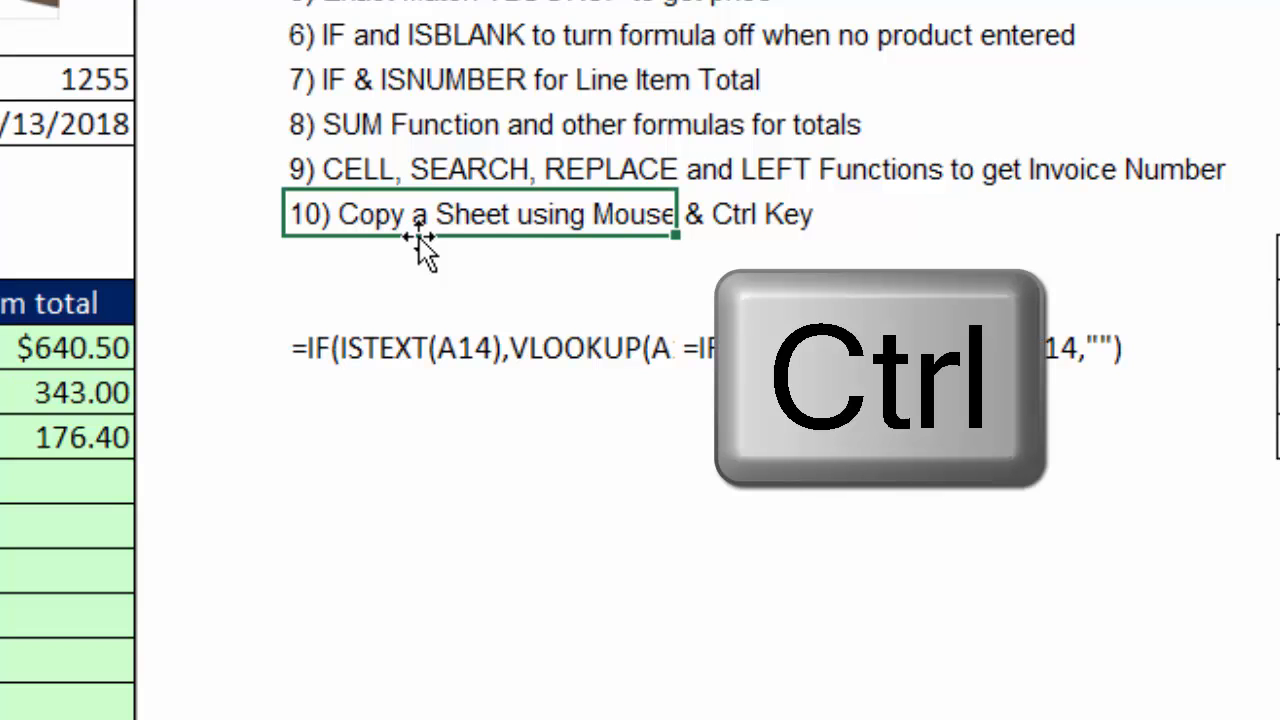
pyautogui.click(419, 237)
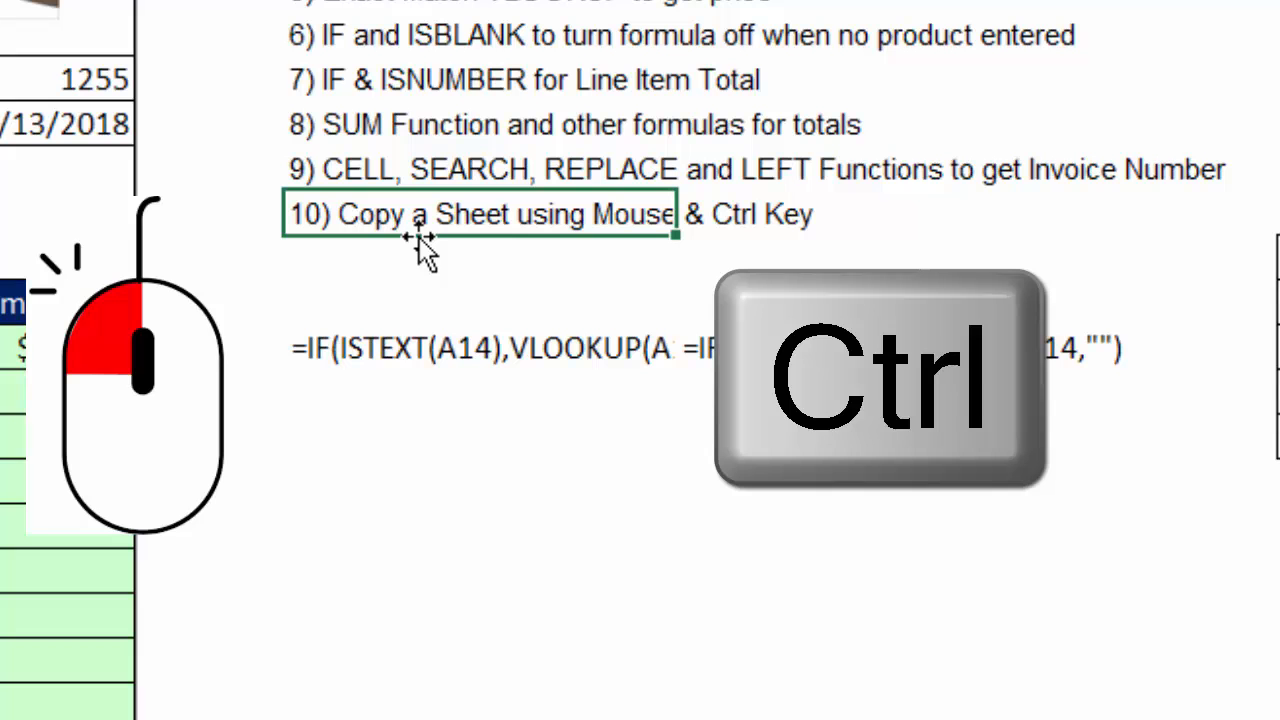
pyautogui.moveTo(419, 237); pyautogui.dragTo(379, 475)
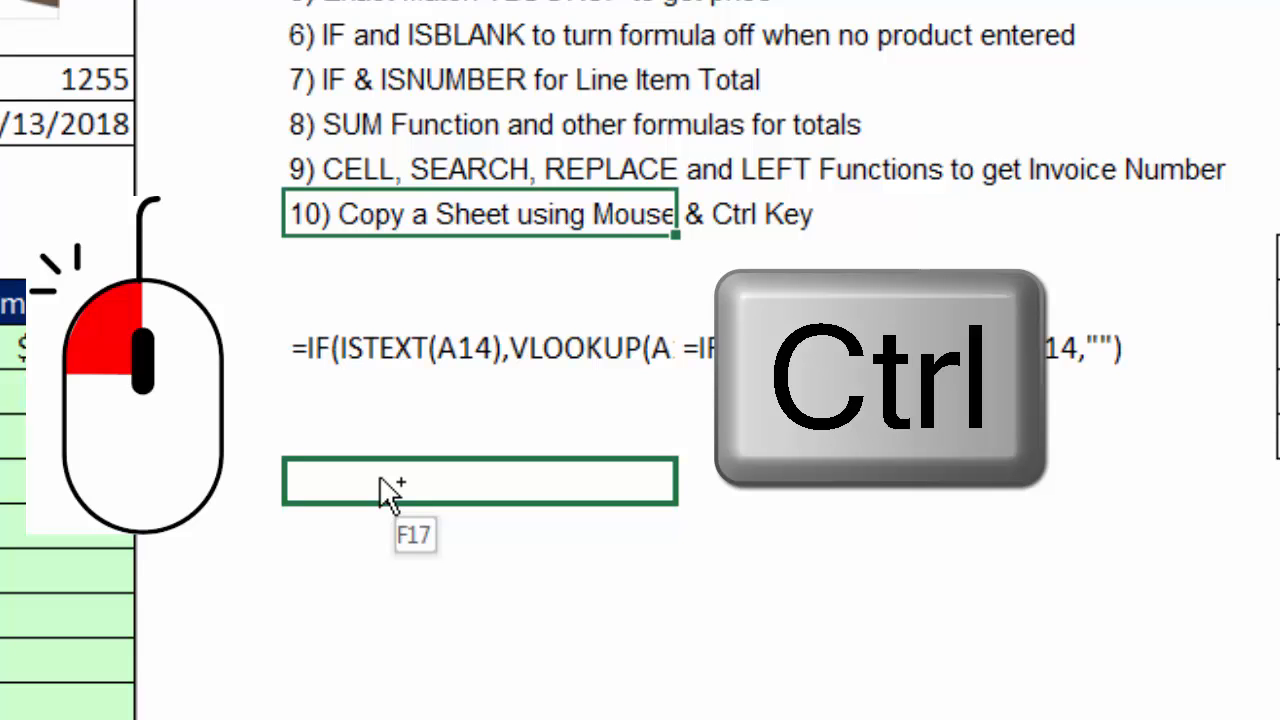
pyautogui.moveTo(379, 475); pyautogui.dragTo(379, 475)
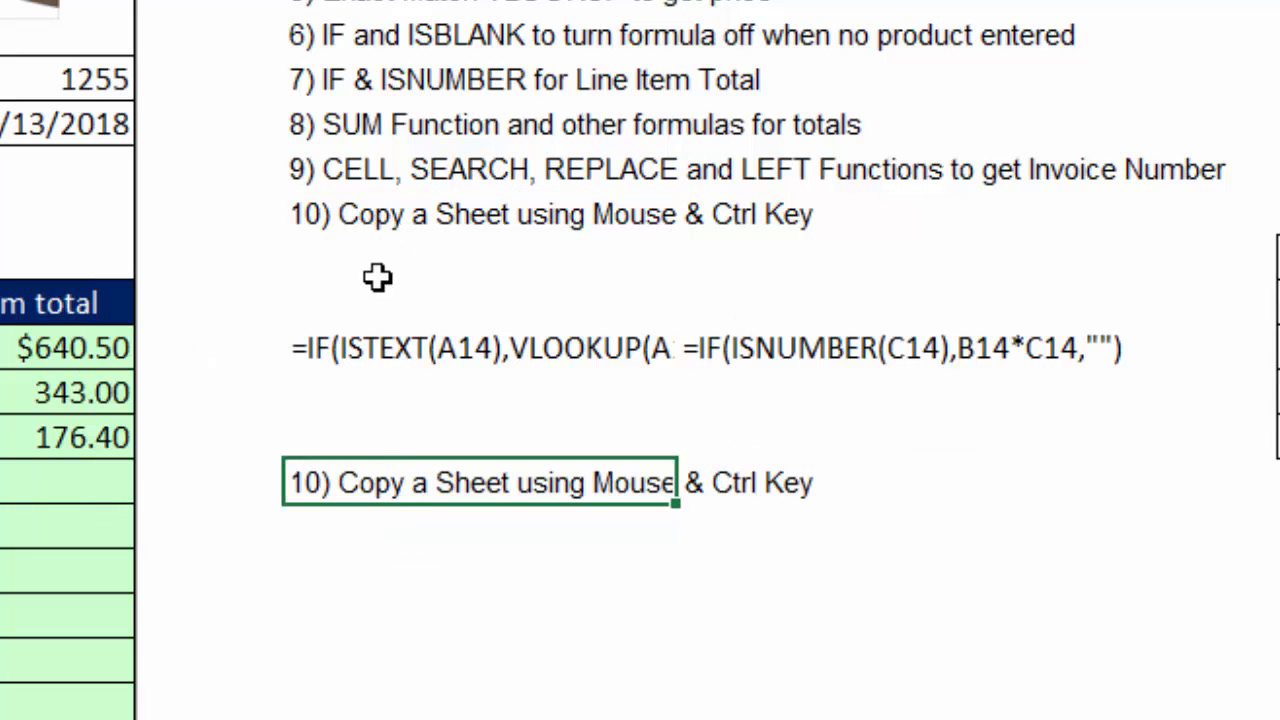
pyautogui.hotkey('ctrl', 'z')
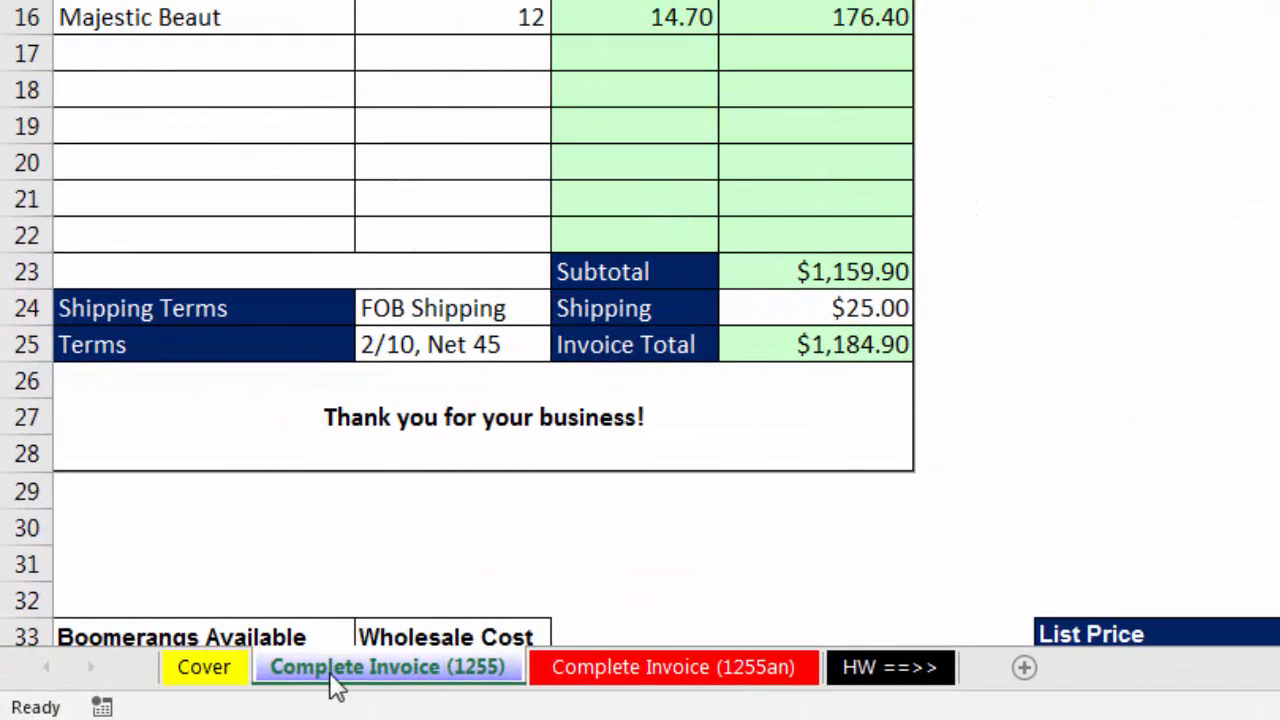
# Move the Complete Invoice (1255) sheet after Complete Invoice (1255an), and move it back to its original place
pyautogui.click(366, 688)
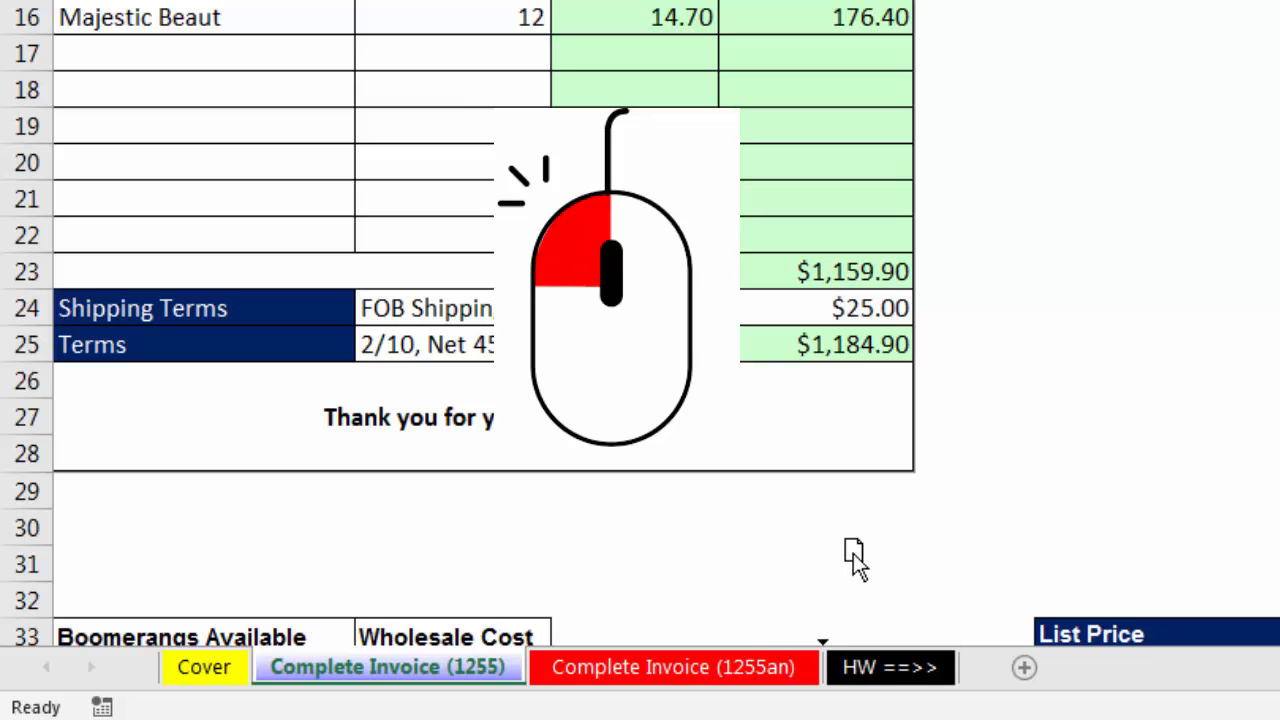
pyautogui.moveTo(853, 553); pyautogui.dragTo(853, 553)
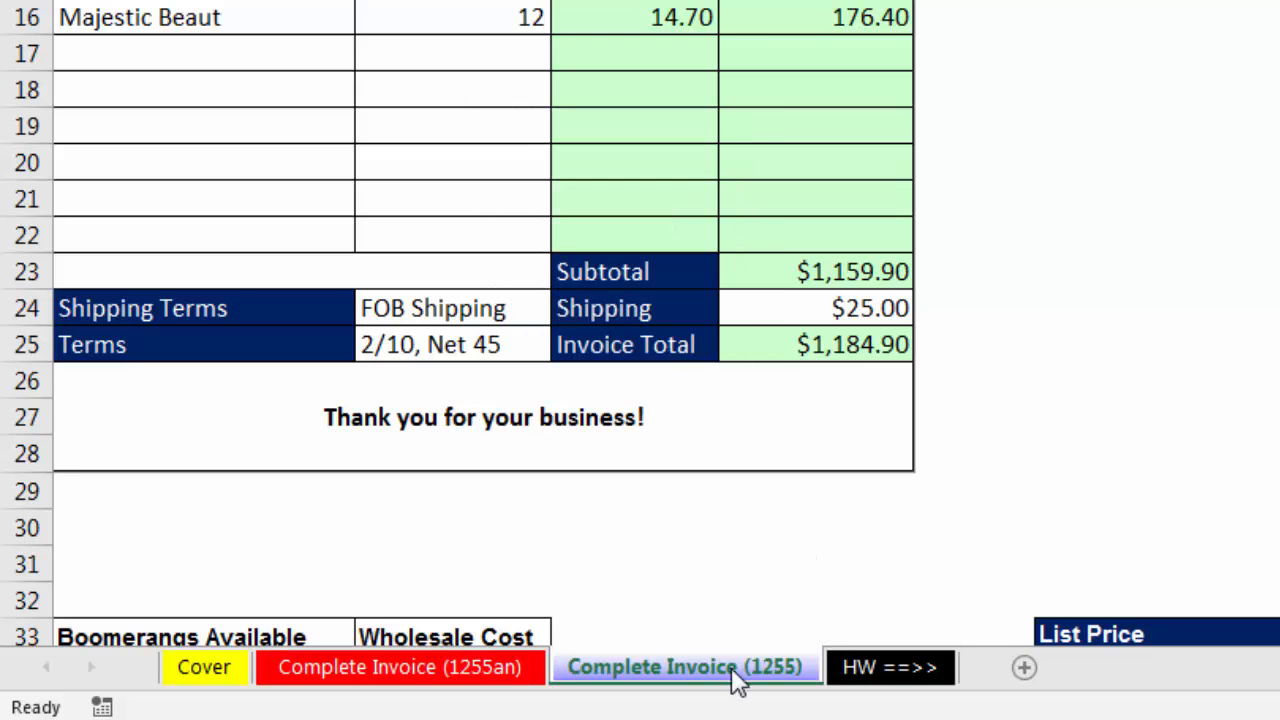
pyautogui.moveTo(734, 666)
pyautogui.mouseDown()
pyautogui.moveTo(740, 586)
pyautogui.moveTo(709, 549)
pyautogui.moveTo(722, 570)
pyautogui.moveTo(489, 532)
pyautogui.mouseUp()
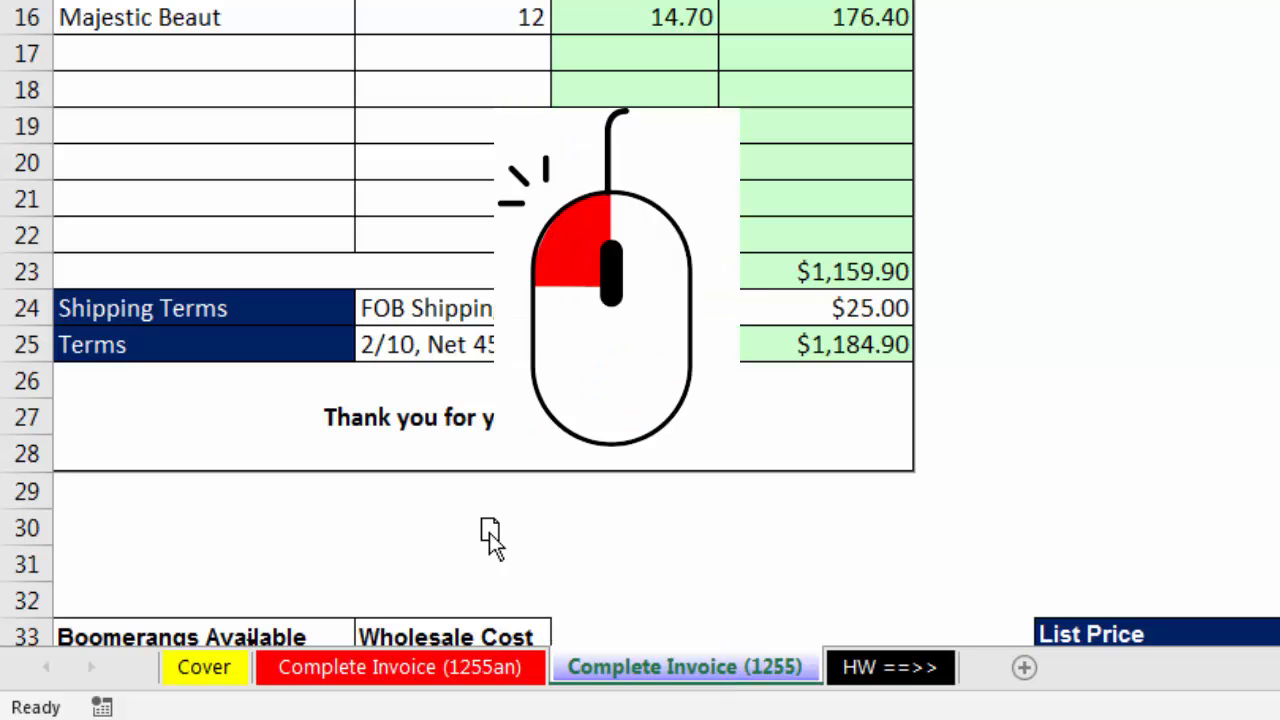
pyautogui.moveTo(300, 535); pyautogui.dragTo(300, 535)
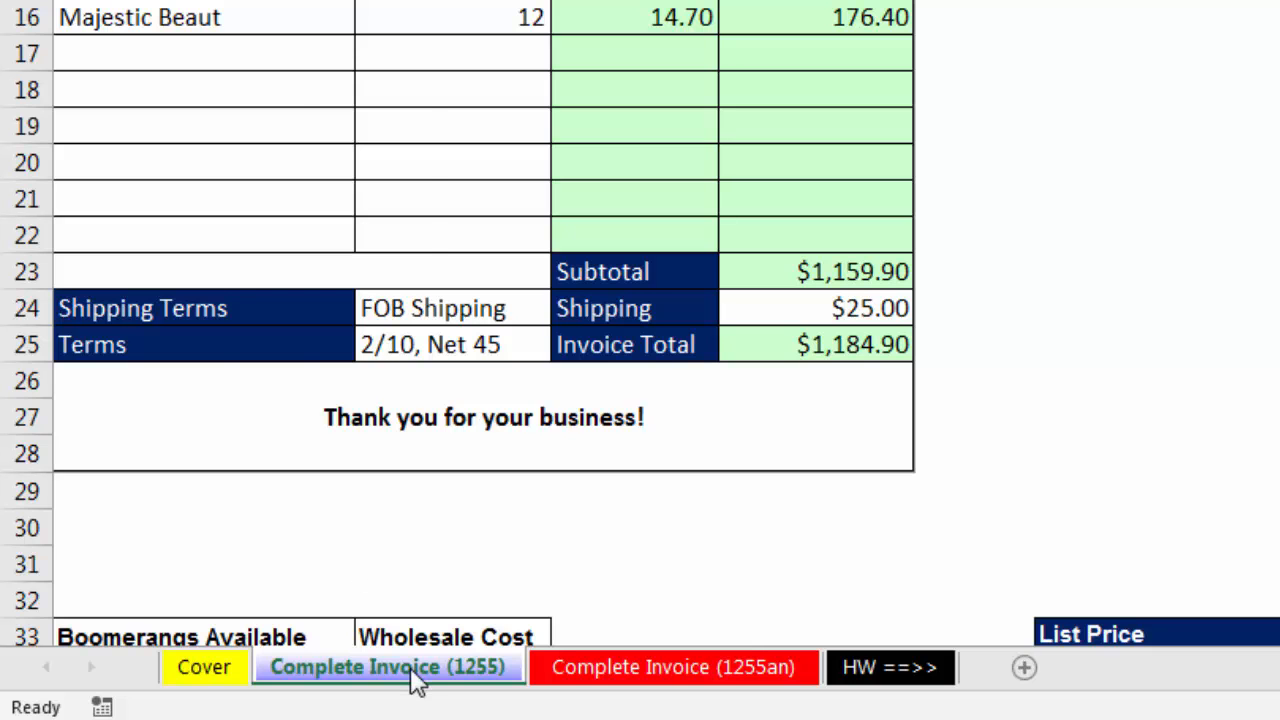
# Copy the Complete Invoice (1255) sheet and place the copy between it and Complete Invoice (1255an)
pyautogui.moveTo(420, 685); pyautogui.dragTo(586, 542)
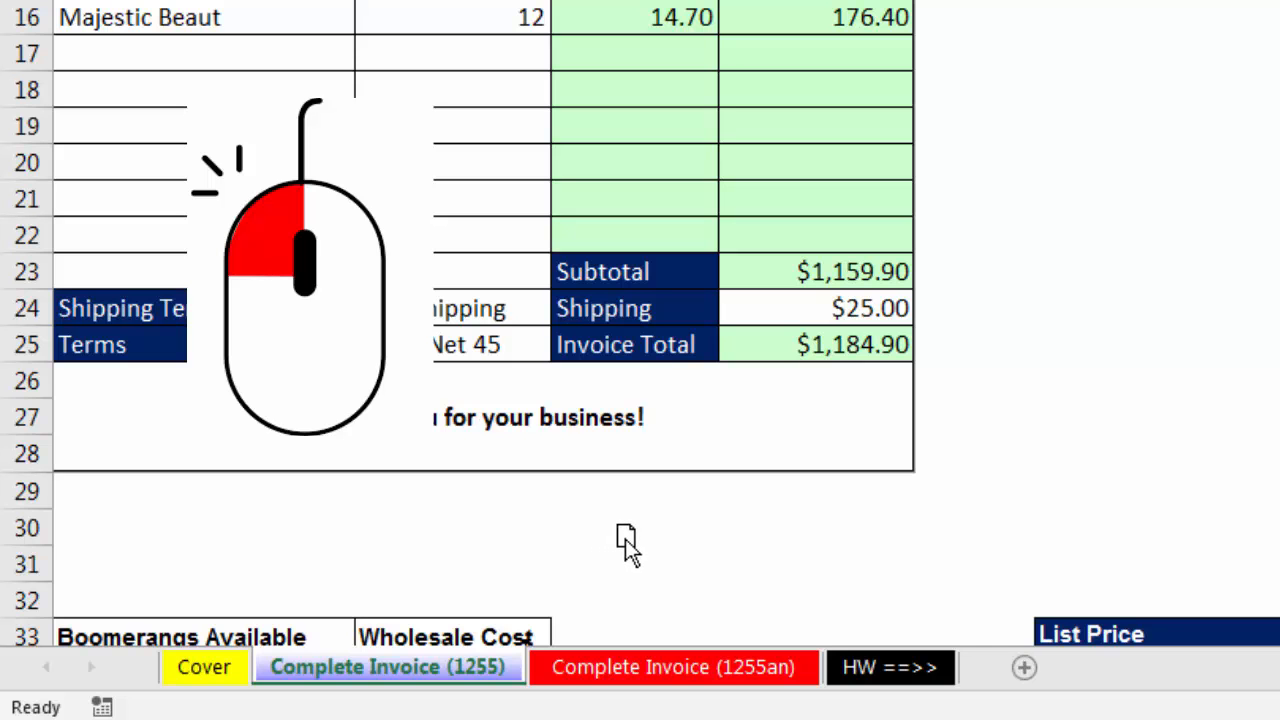
pyautogui.moveTo(625, 539); pyautogui.dragTo(625, 539)
pyautogui.press('ctrl')
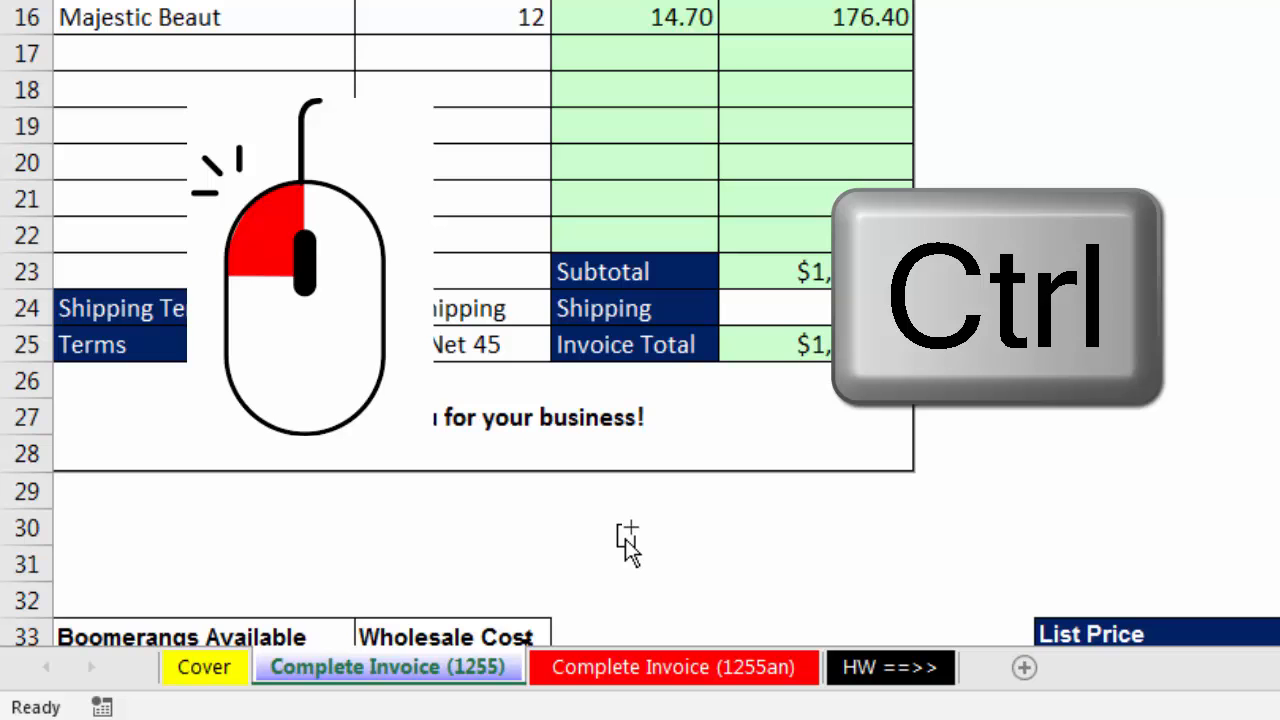
pyautogui.moveTo(625, 539); pyautogui.dragTo(850, 539)
pyautogui.moveTo(850, 539); pyautogui.dragTo(850, 539)
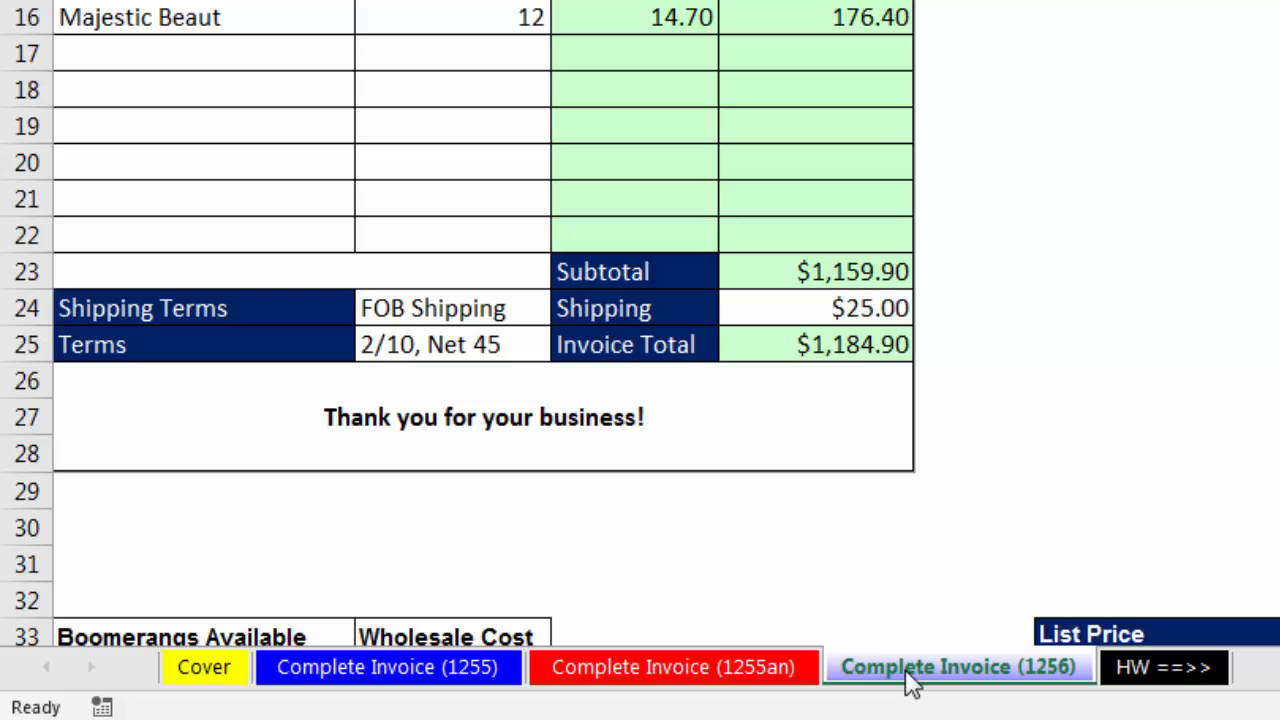
pyautogui.moveTo(912, 675); pyautogui.dragTo(643, 570)
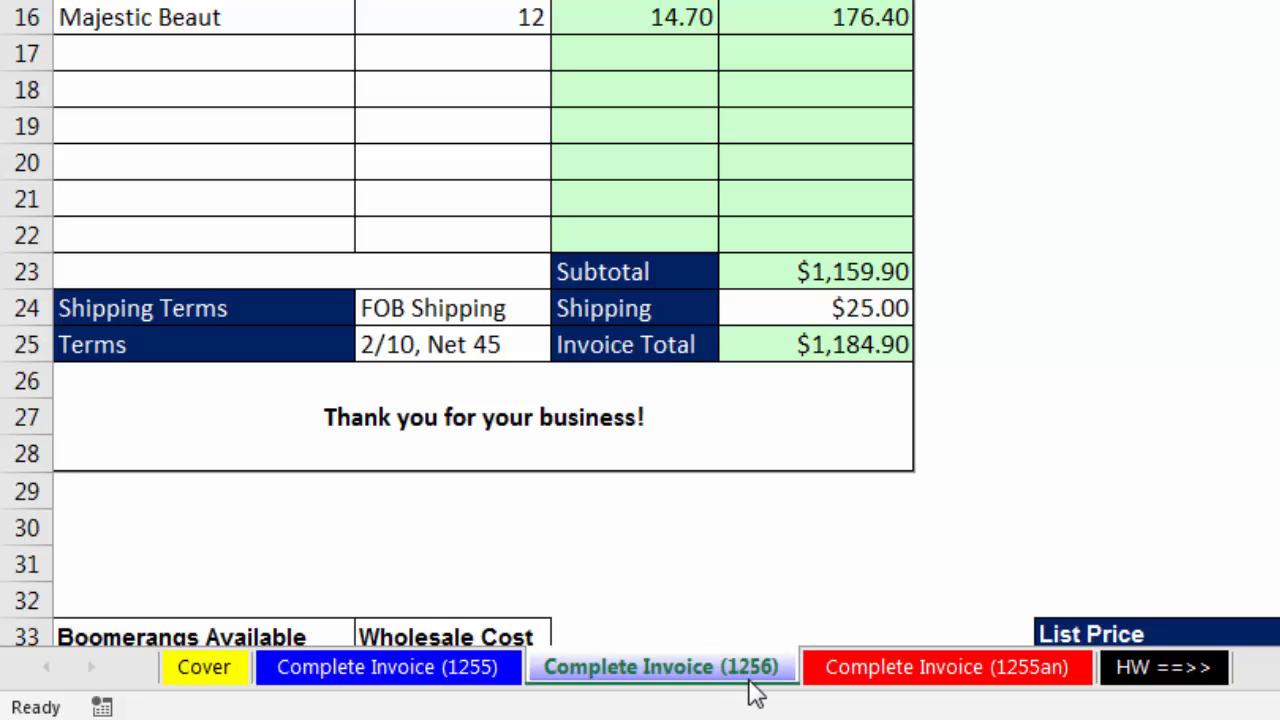
# Clear the copied invoice's items and quantities in A14:B17 and the shipping amount in D24
pyautogui.moveTo(140, 297); pyautogui.dragTo(252, 363)
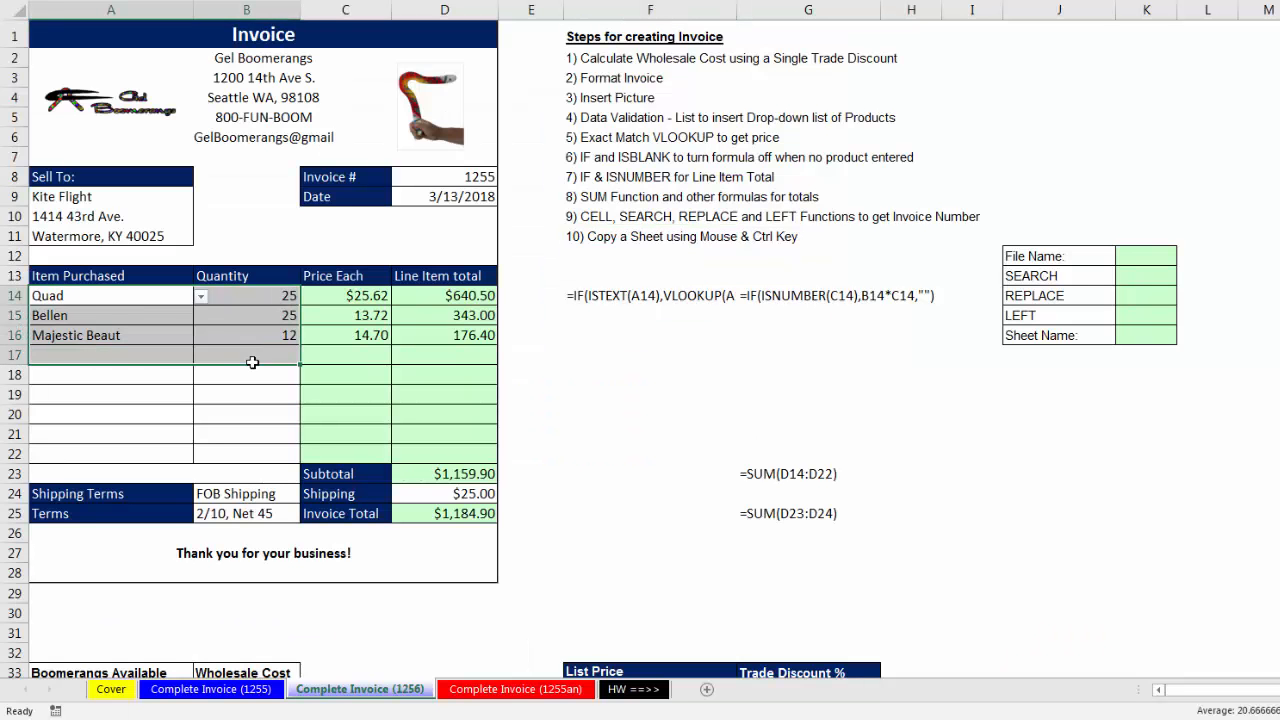
pyautogui.press('Delete')
pyautogui.click(440, 497)
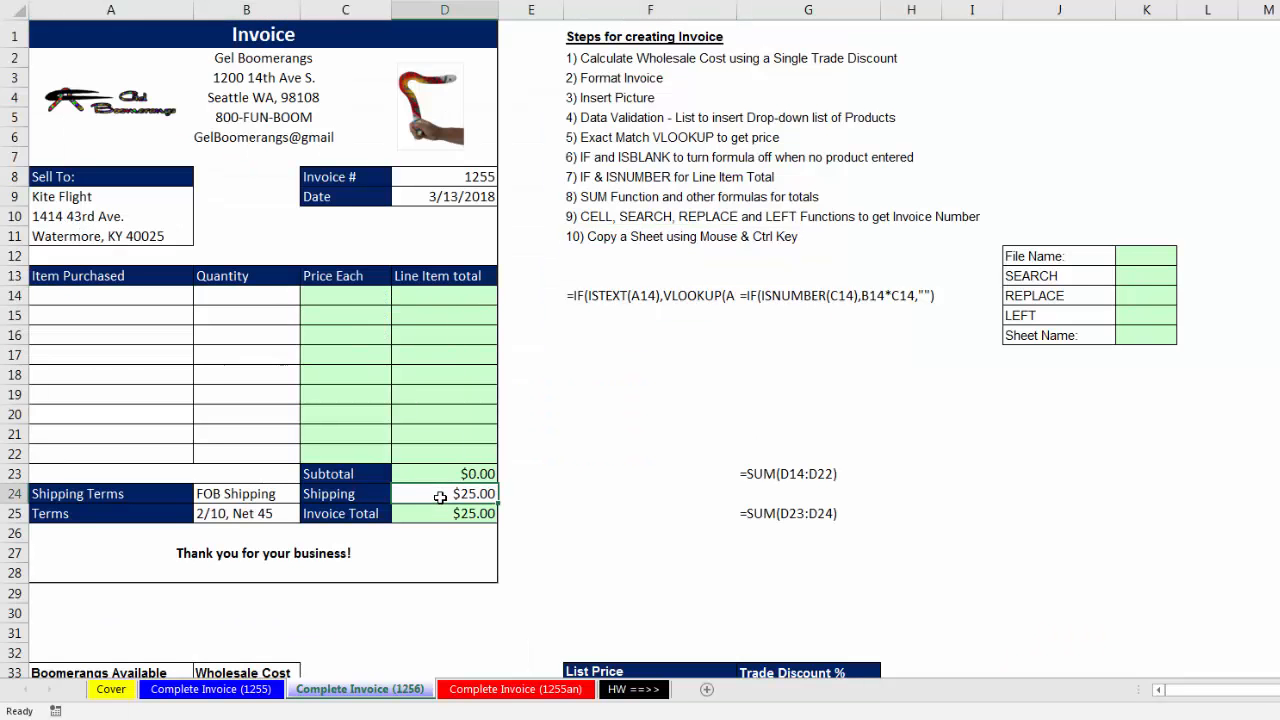
pyautogui.press('Delete')
# Change the copied invoice's number in D8 to 1256
pyautogui.doubleClick(493, 177)
pyautogui.moveTo(496, 178); pyautogui.dragTo(488, 178)
pyautogui.write('6')
pyautogui.press('Return')
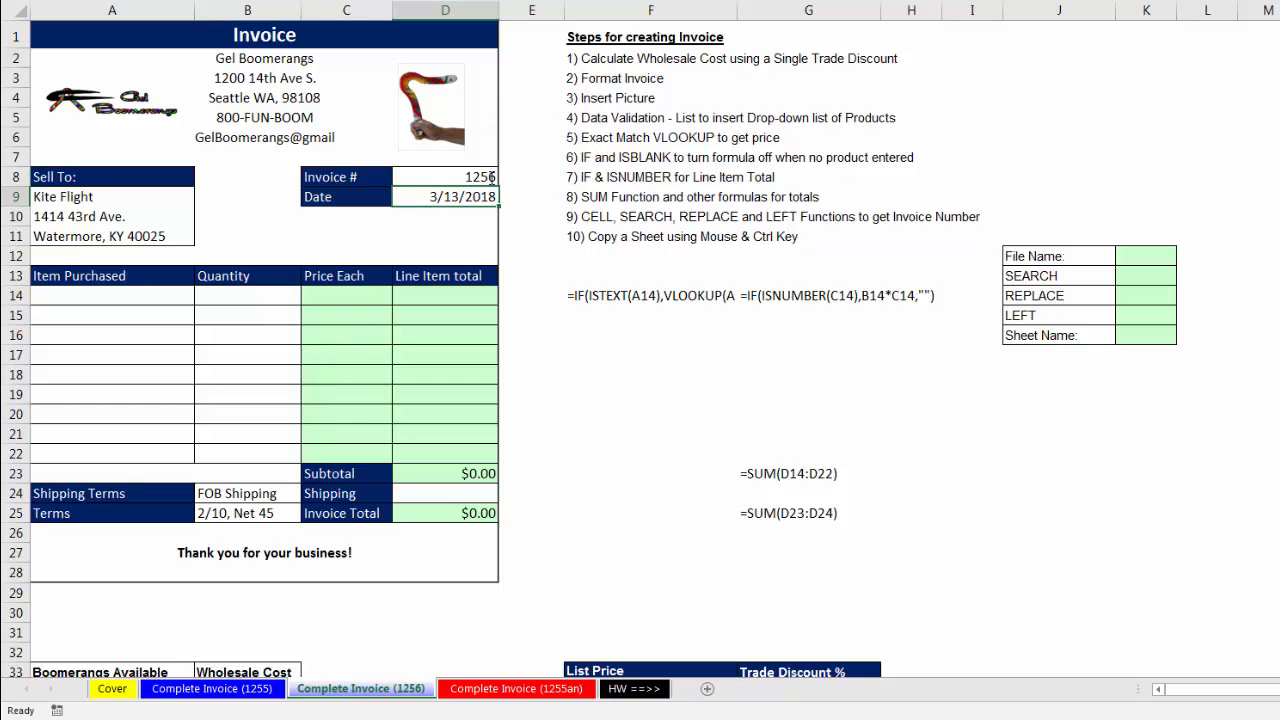
# Clear the Sell To details in A9:A11 and enter Into Wind as the customer in A9
pyautogui.moveTo(89, 194); pyautogui.dragTo(89, 244)
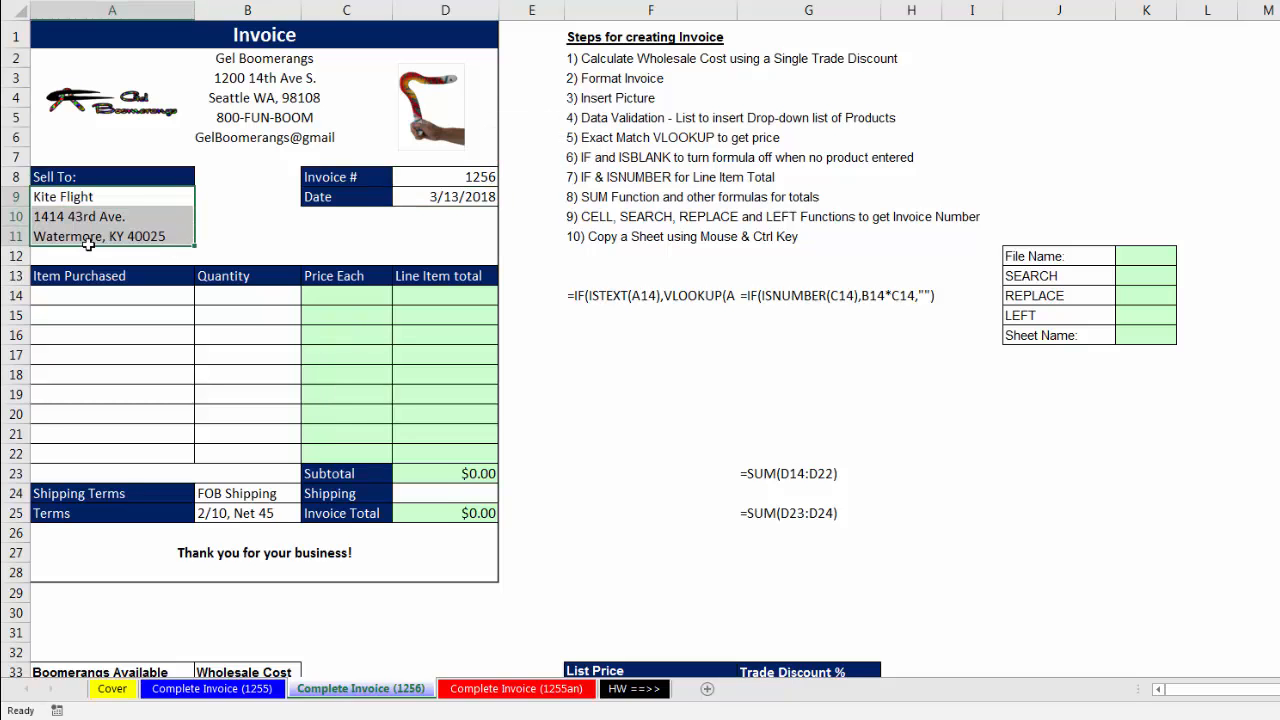
pyautogui.press('Delete')
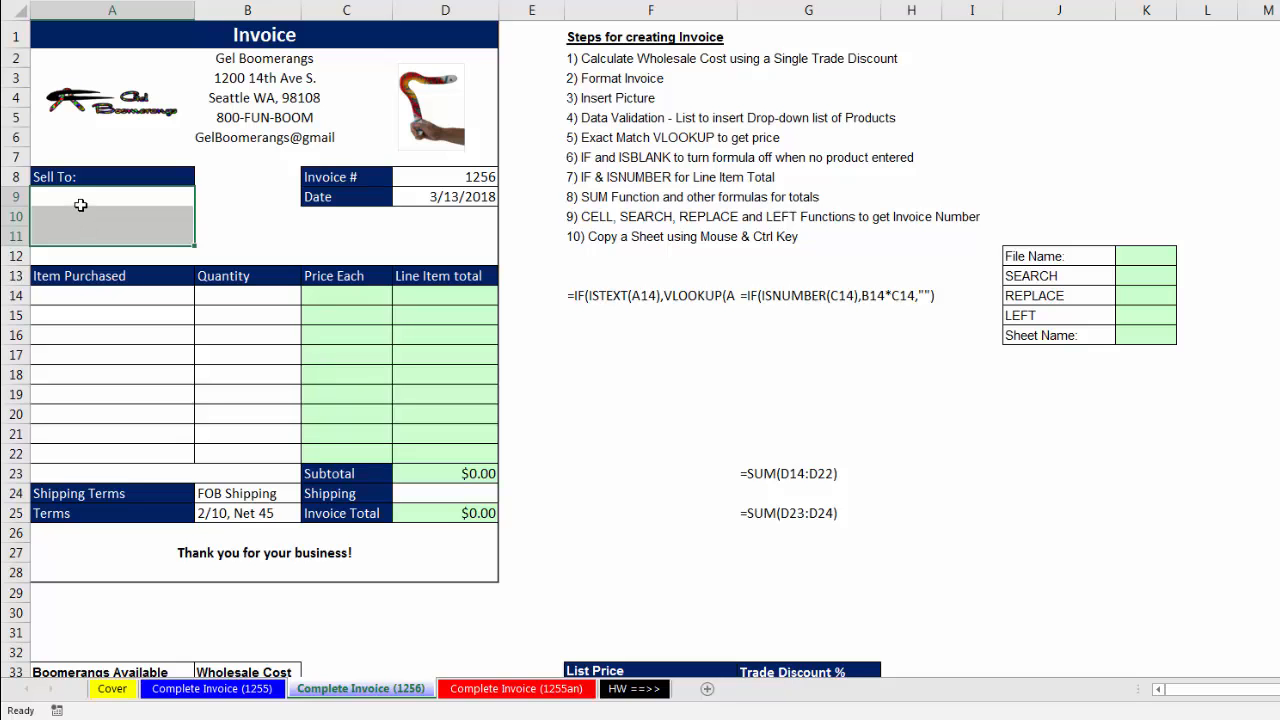
pyautogui.click(180, 298)
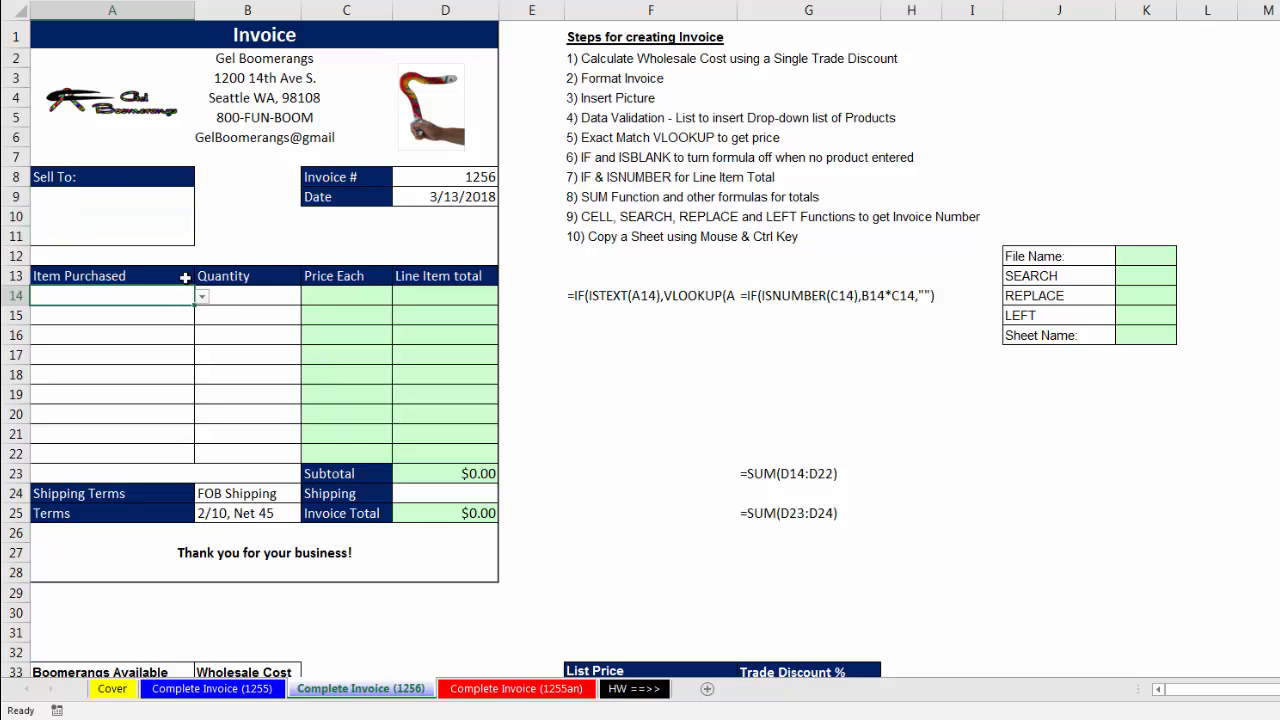
pyautogui.click(120, 197)
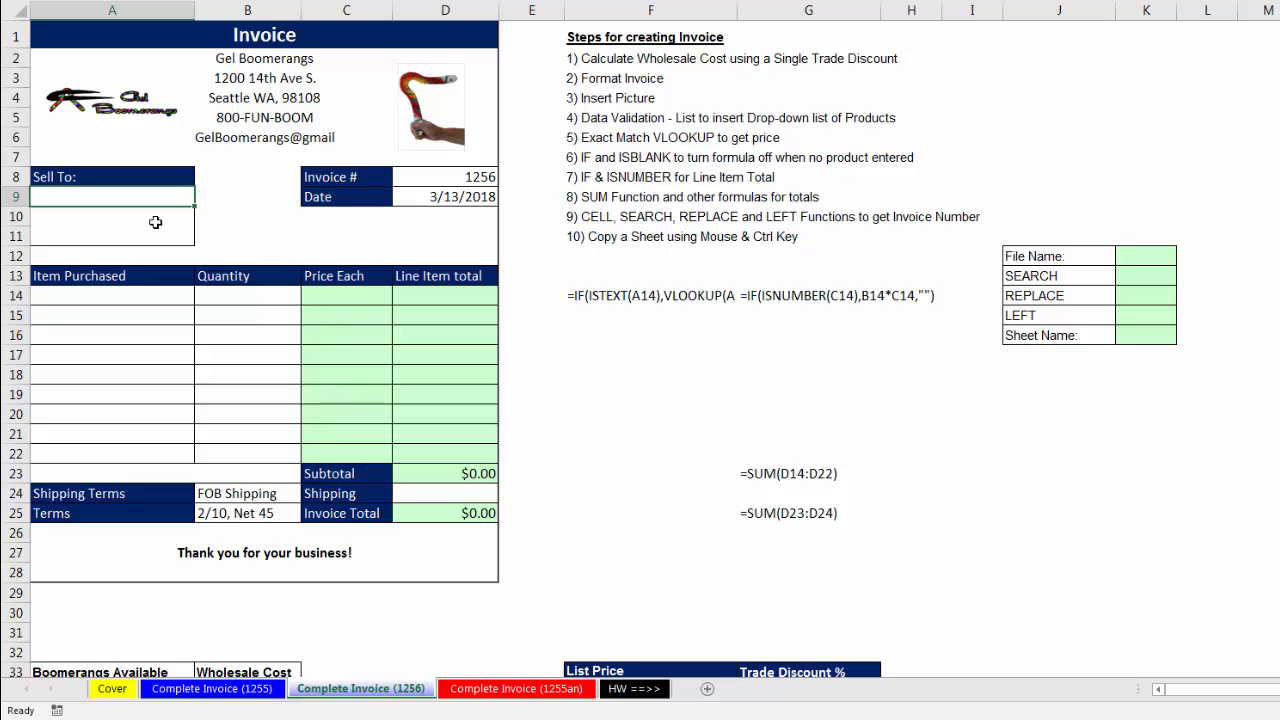
pyautogui.write('Into Wind')
# Fill the first invoice line in row 14 with Majestic Beaut from the product list and quantity 10
pyautogui.click(163, 298)
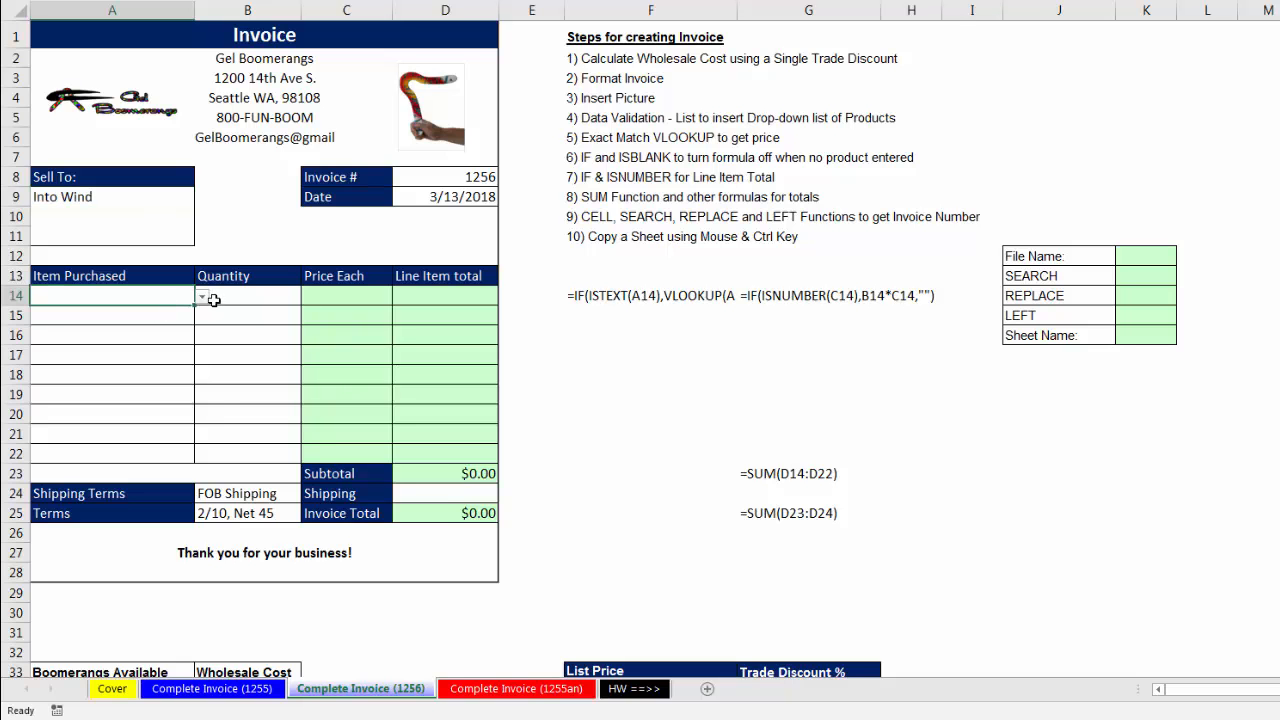
pyautogui.click(203, 300)
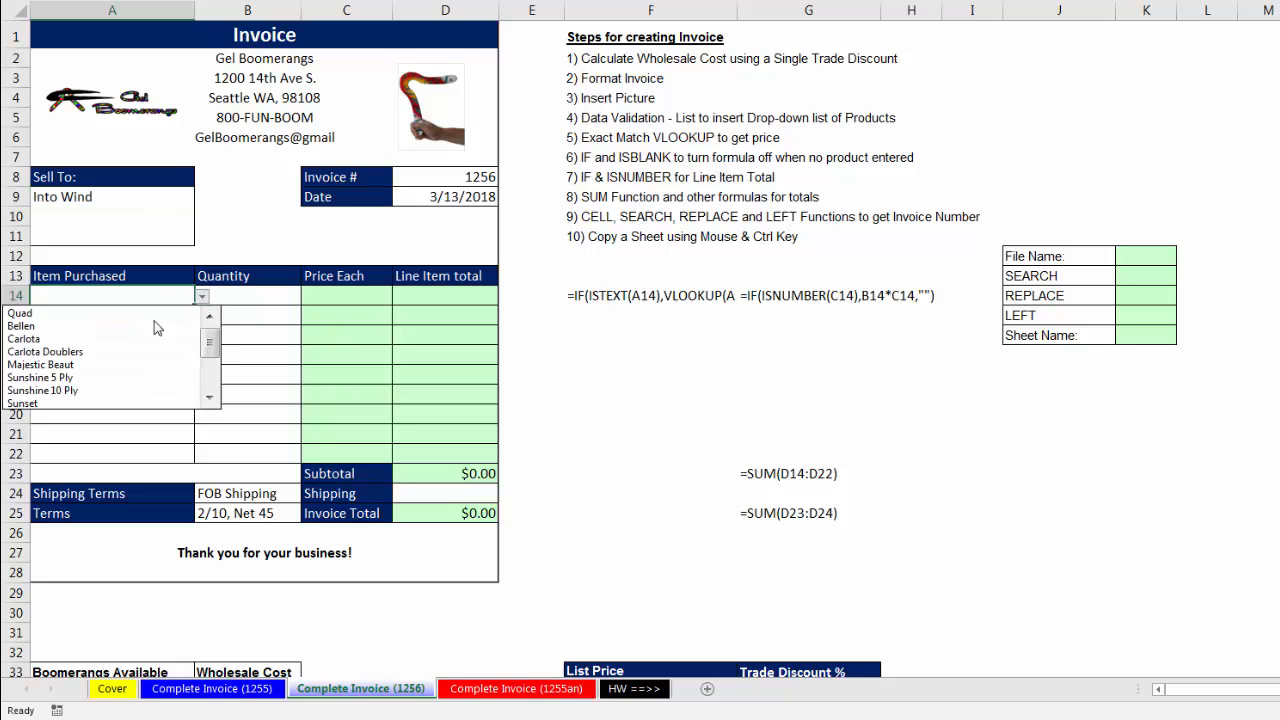
pyautogui.click(90, 366)
pyautogui.click(243, 295)
pyautogui.write('10')
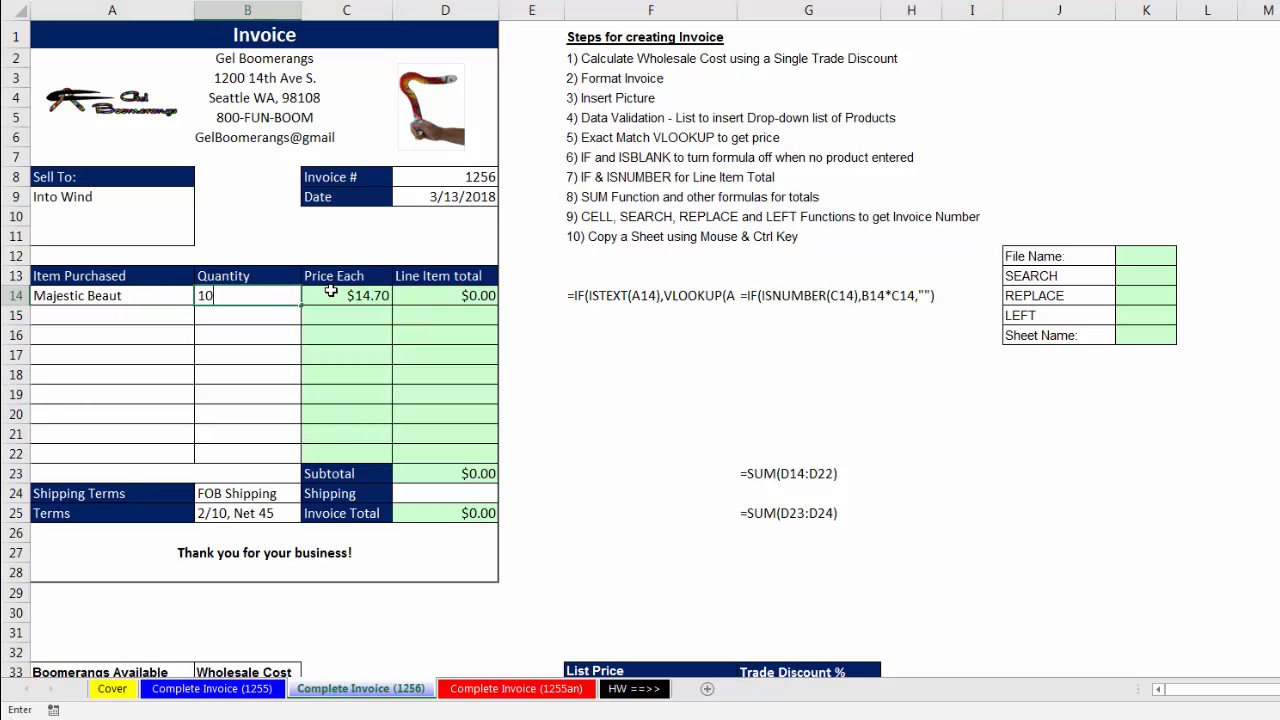
pyautogui.press('Return')
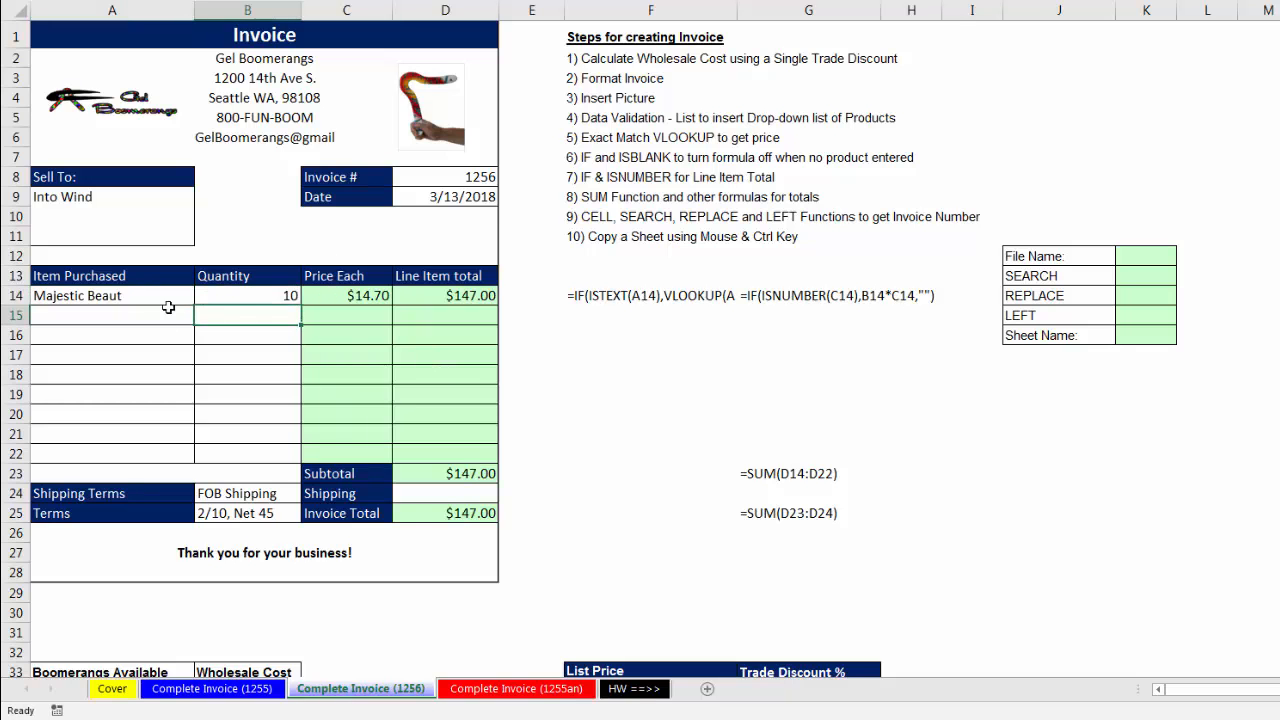
# Fill the second invoice line in row 15 with Sunshine 5 Ply from the product list and quantity 50
pyautogui.click(126, 318)
pyautogui.hotkey('alt', 'Down')
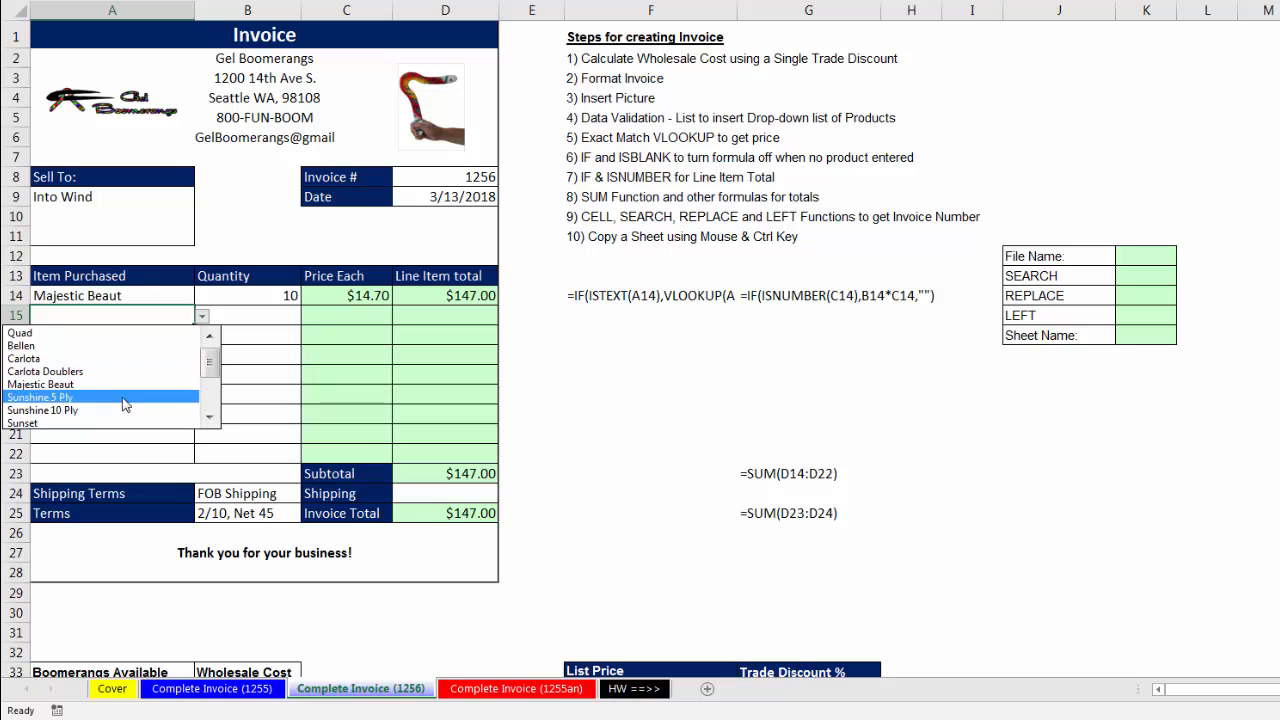
pyautogui.click(60, 397)
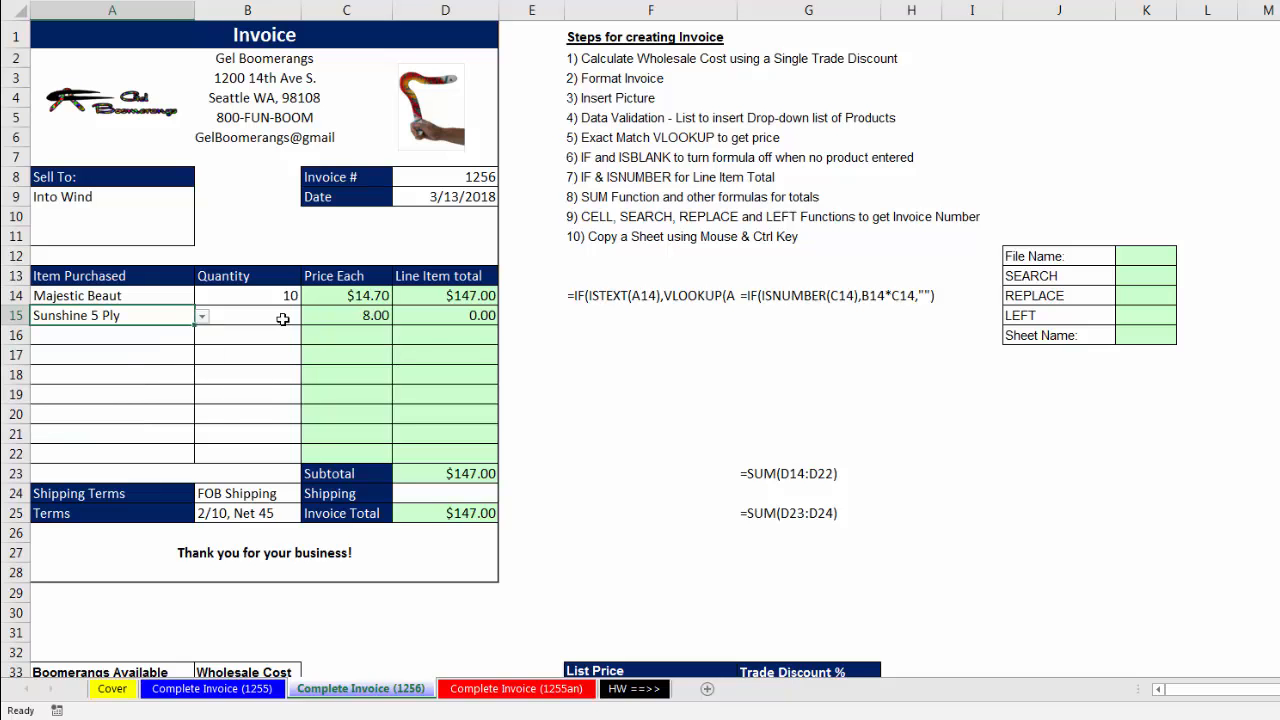
pyautogui.click(283, 318)
pyautogui.write('50')
pyautogui.press('Tab')
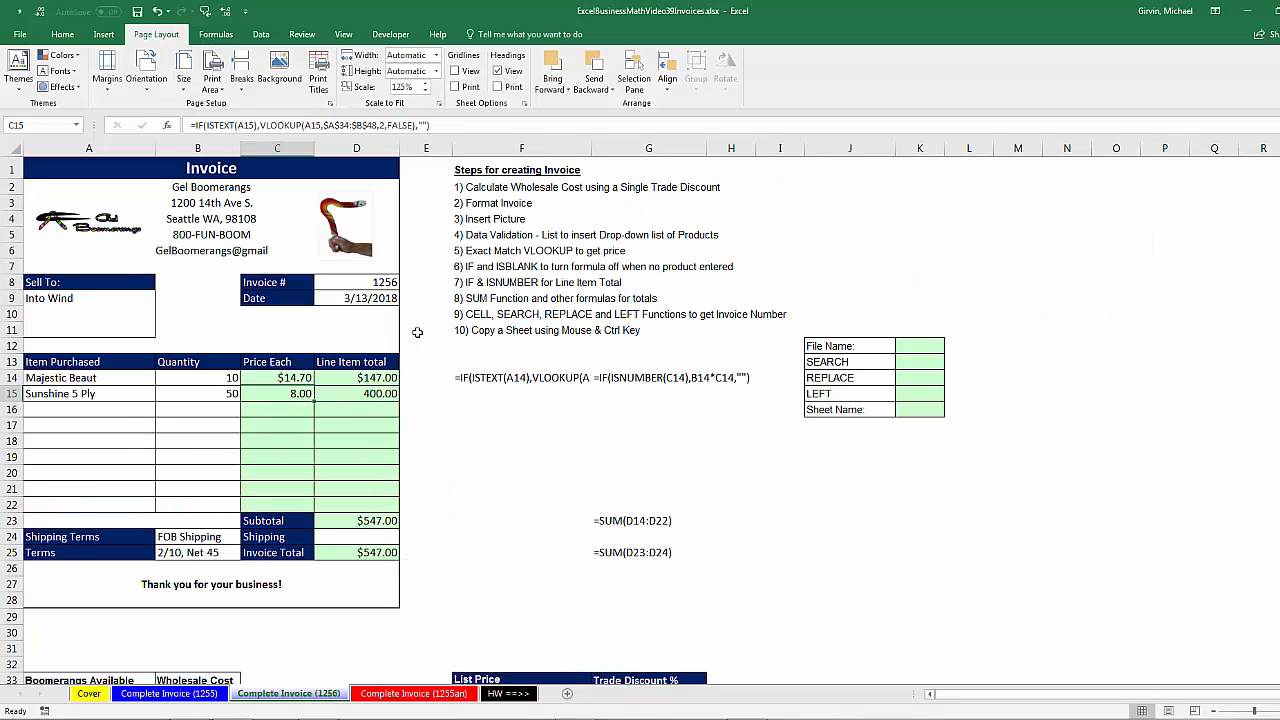
# Check the new invoice and its footer in the print preview, and select the invoice number cell D8
pyautogui.hotkey('ctrl', 'p')
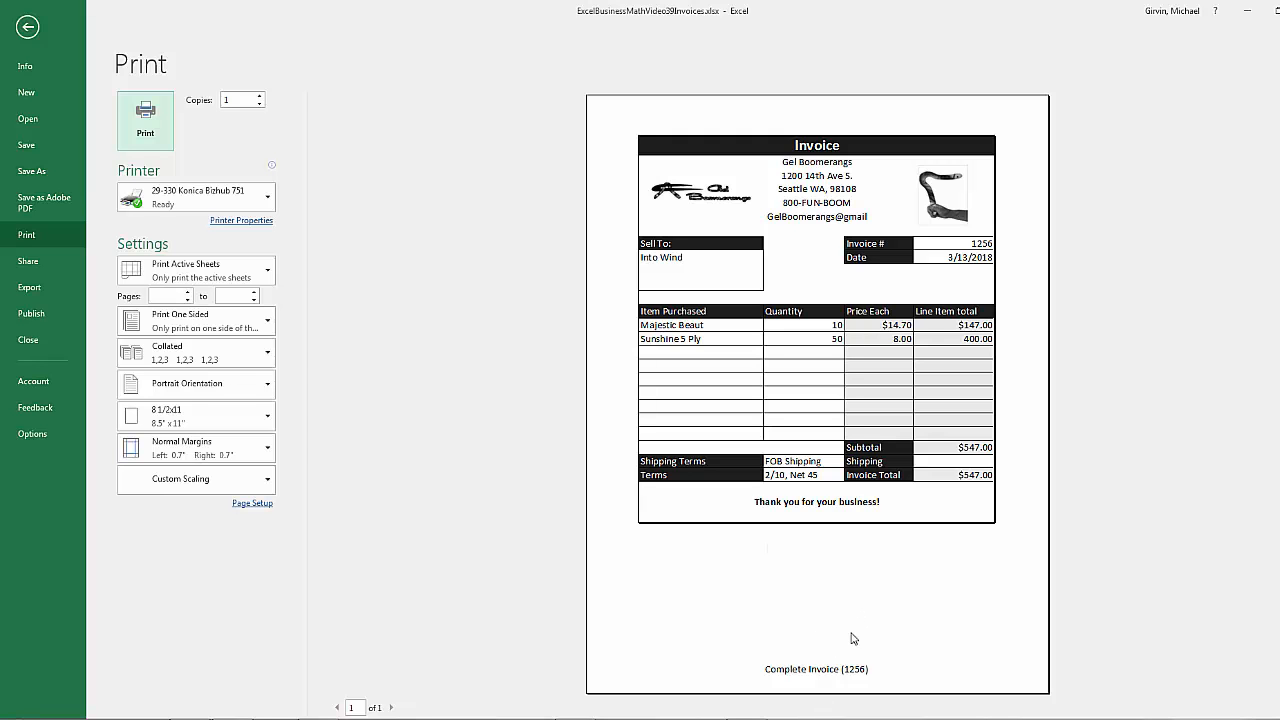
pyautogui.press('Escape')
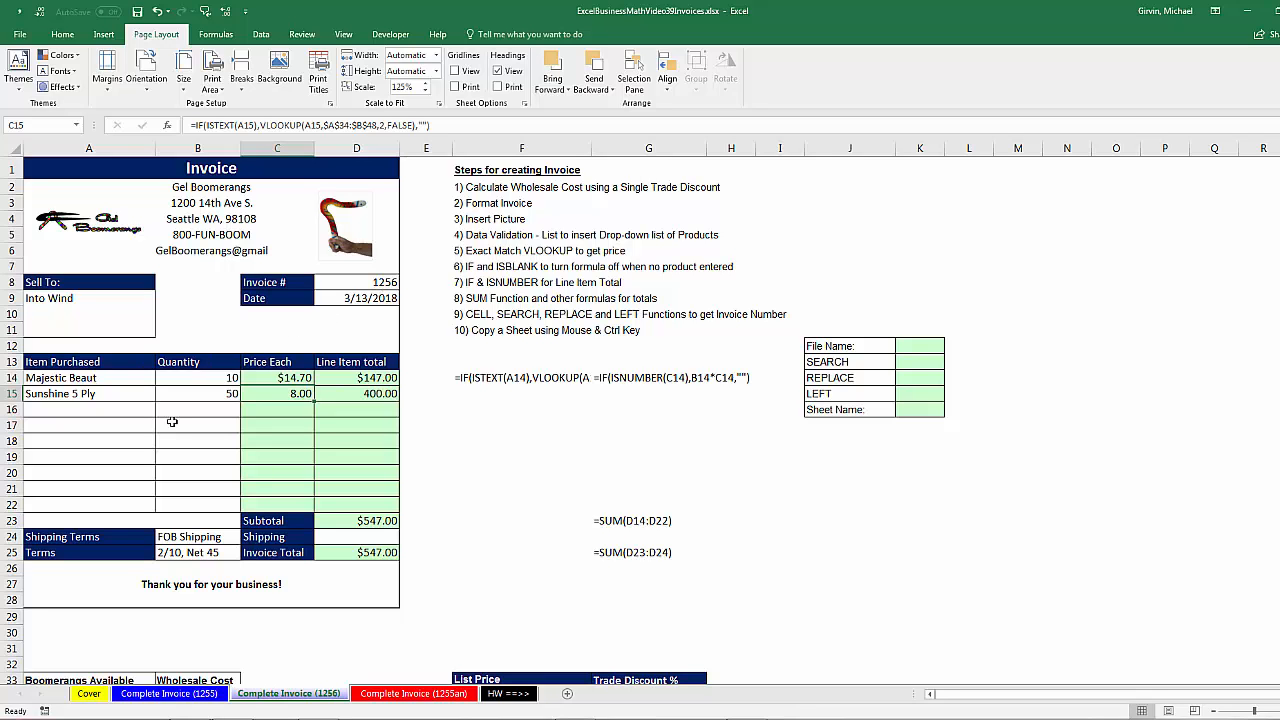
pyautogui.click(397, 281)
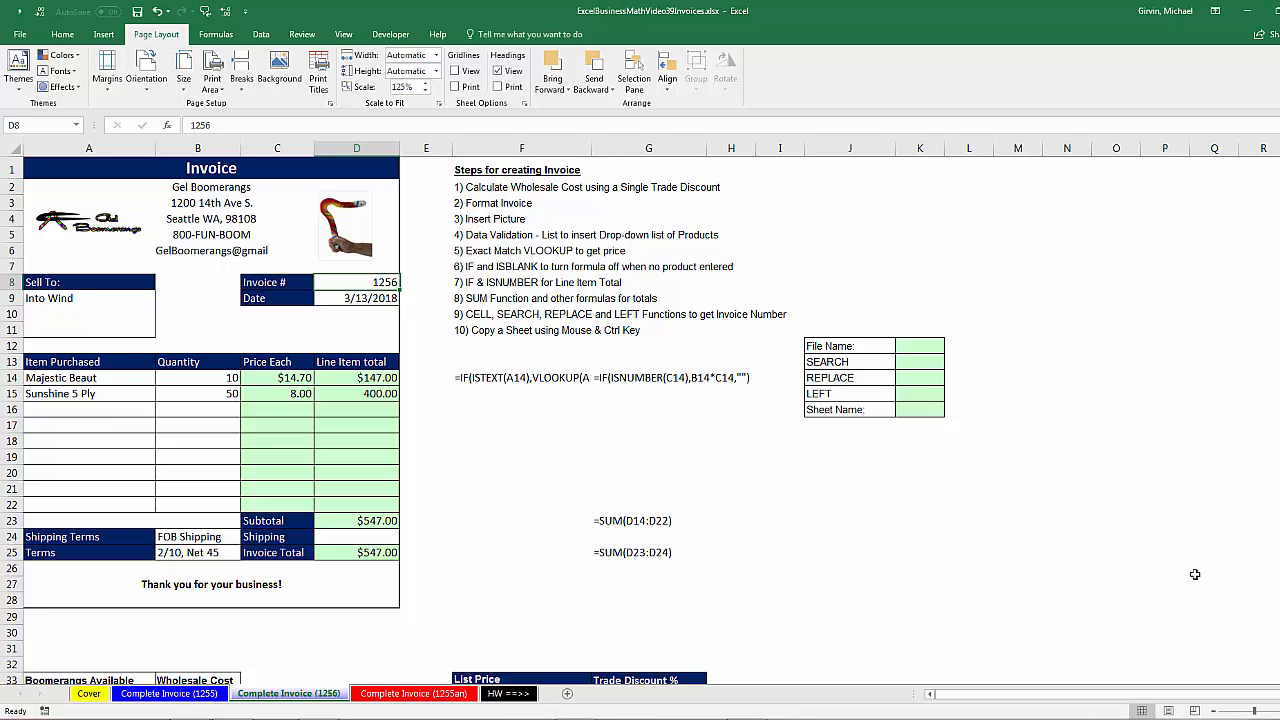
# Enter =CELL("filename",A1) in the File Name cell K12 and widen column K to fit the full path
pyautogui.hscroll(3, 420, 180)
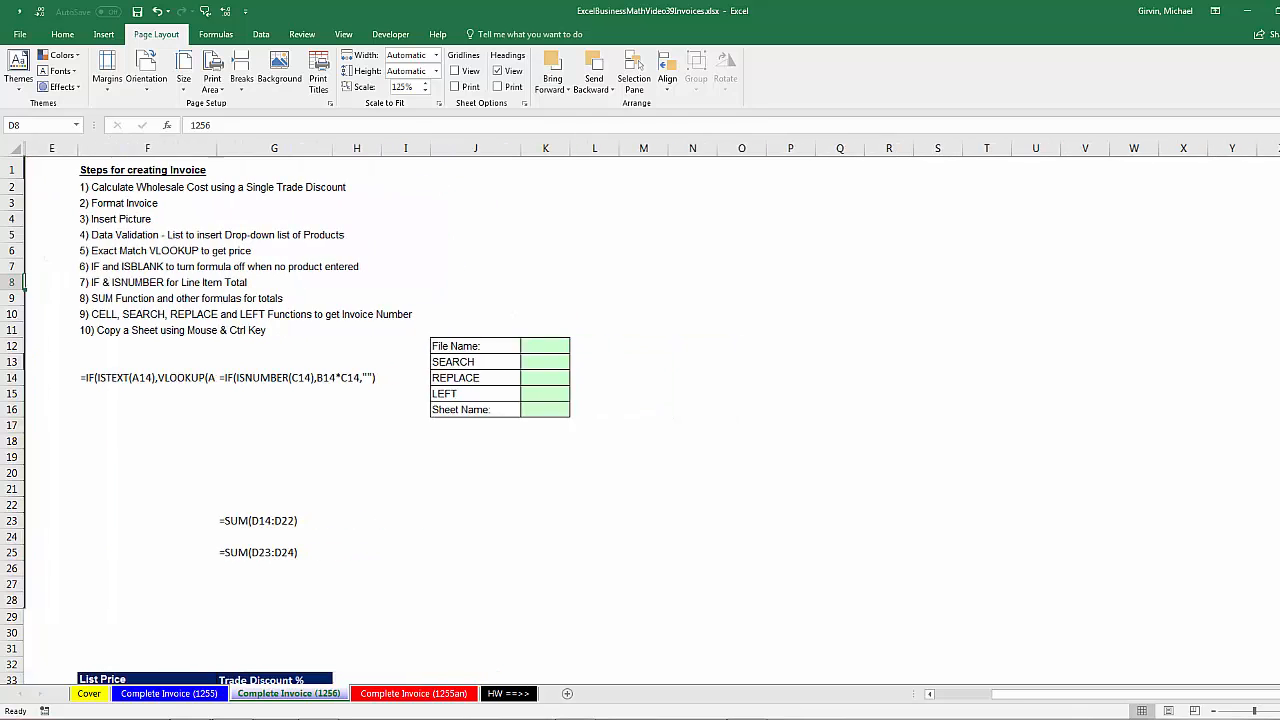
pyautogui.click(336, 345)
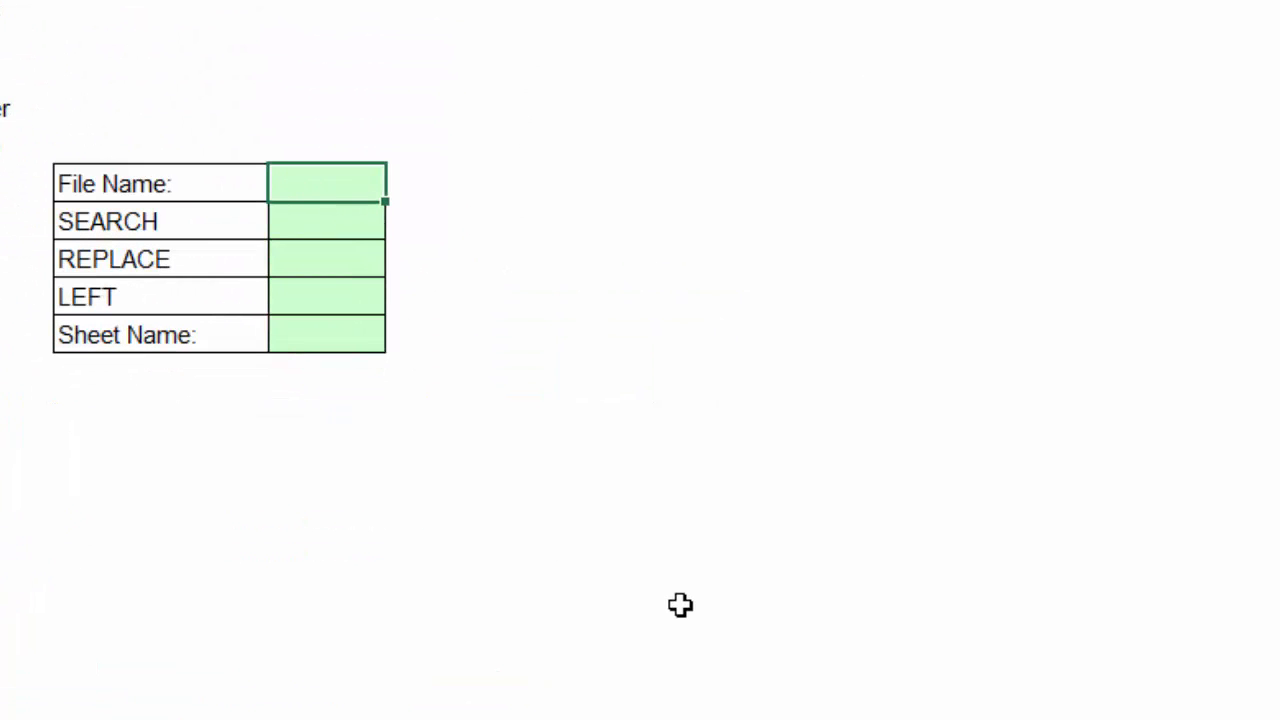
pyautogui.write('=cell')
pyautogui.press('Tab')
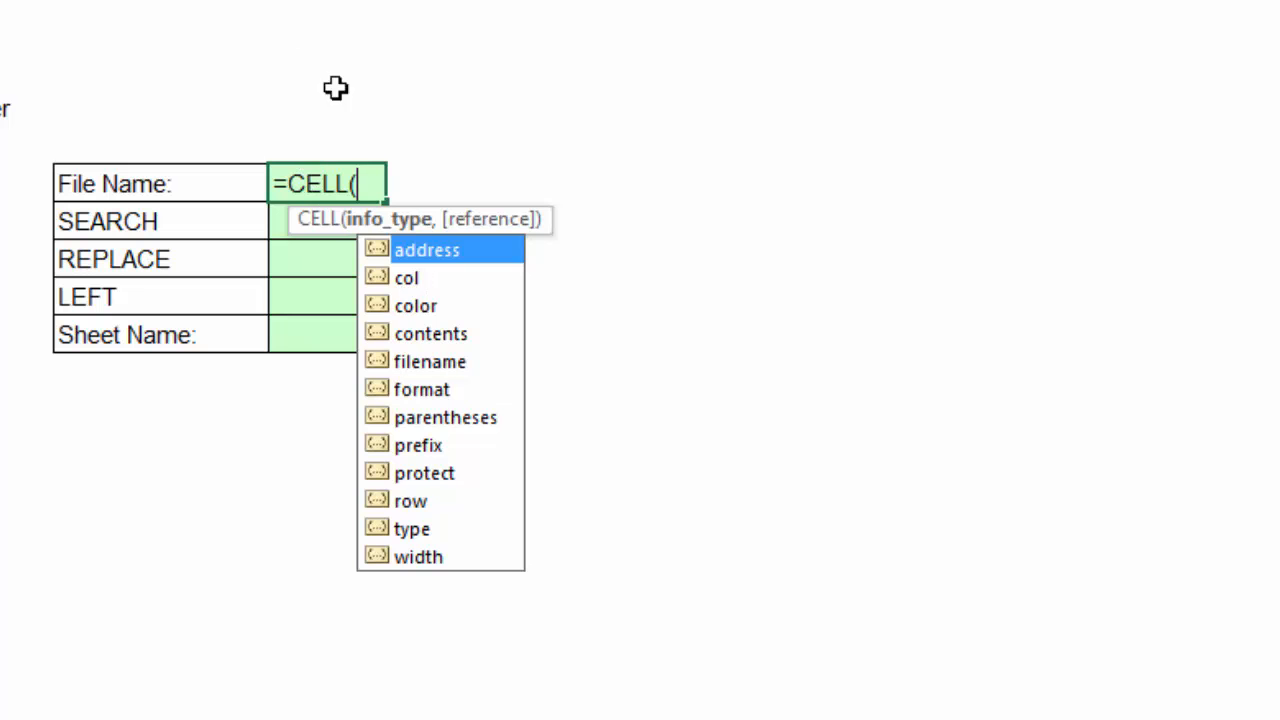
pyautogui.doubleClick(418, 368)
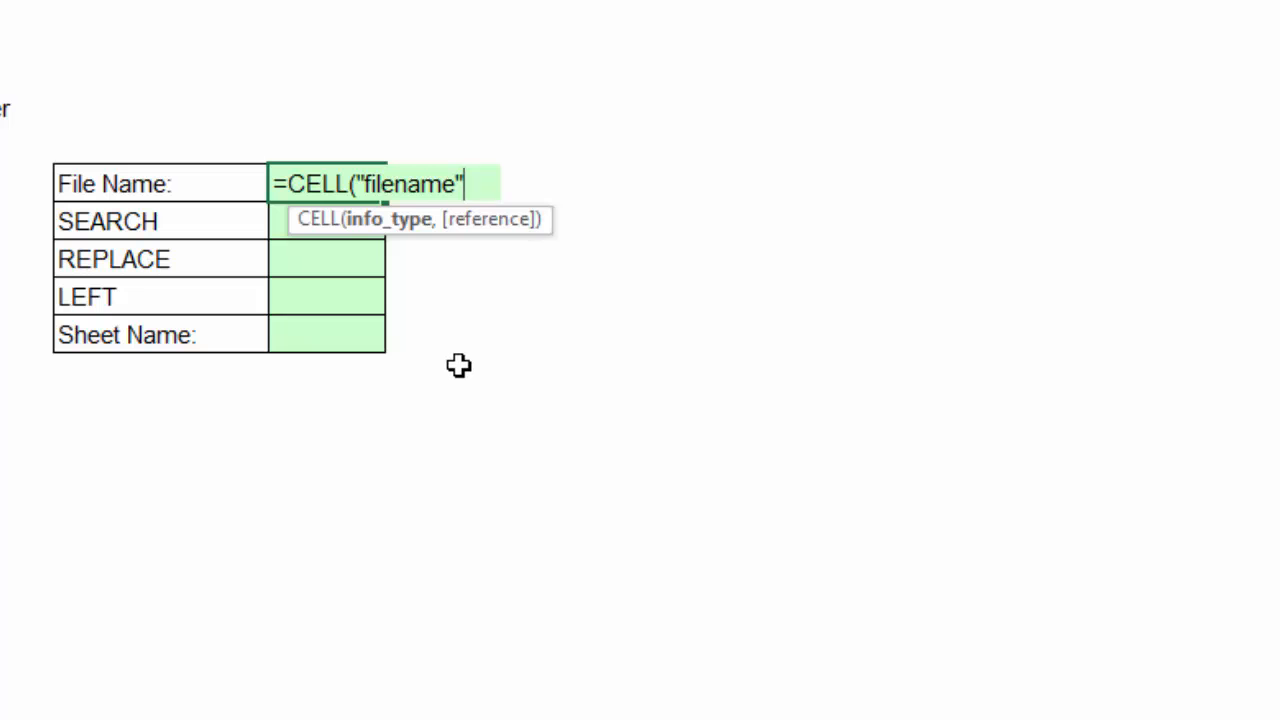
pyautogui.write(',')
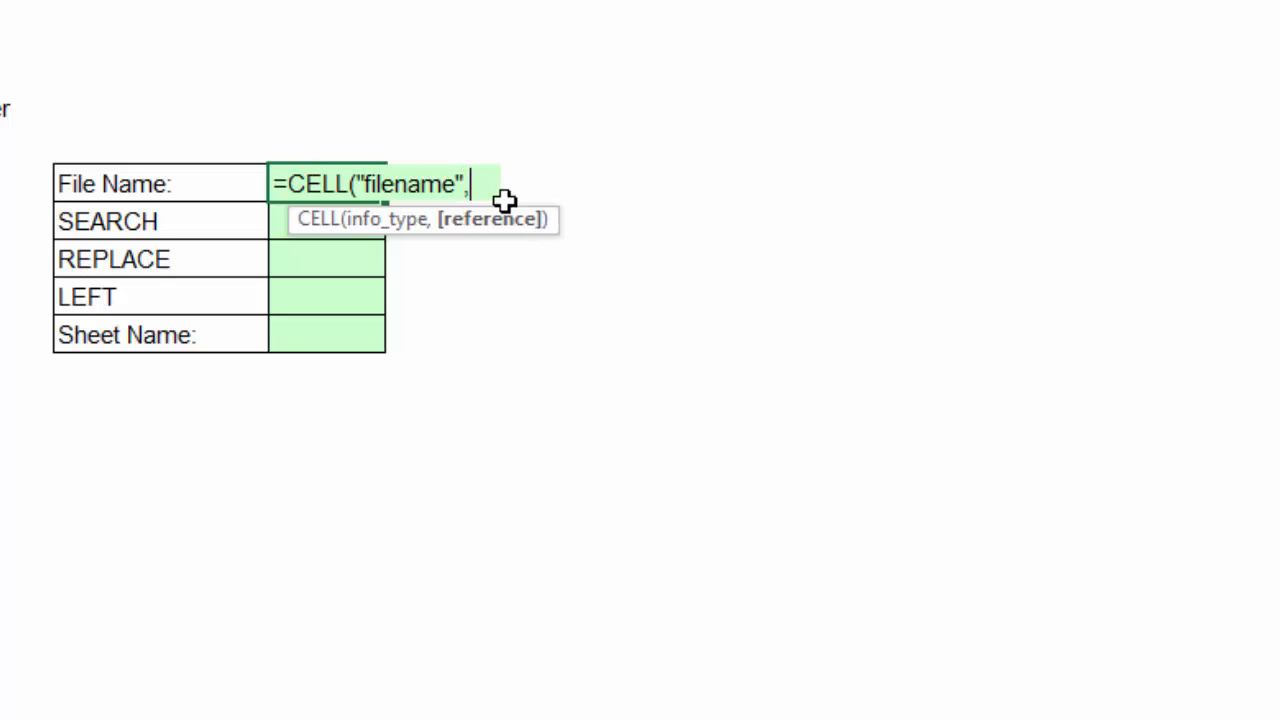
pyautogui.write('A1)')
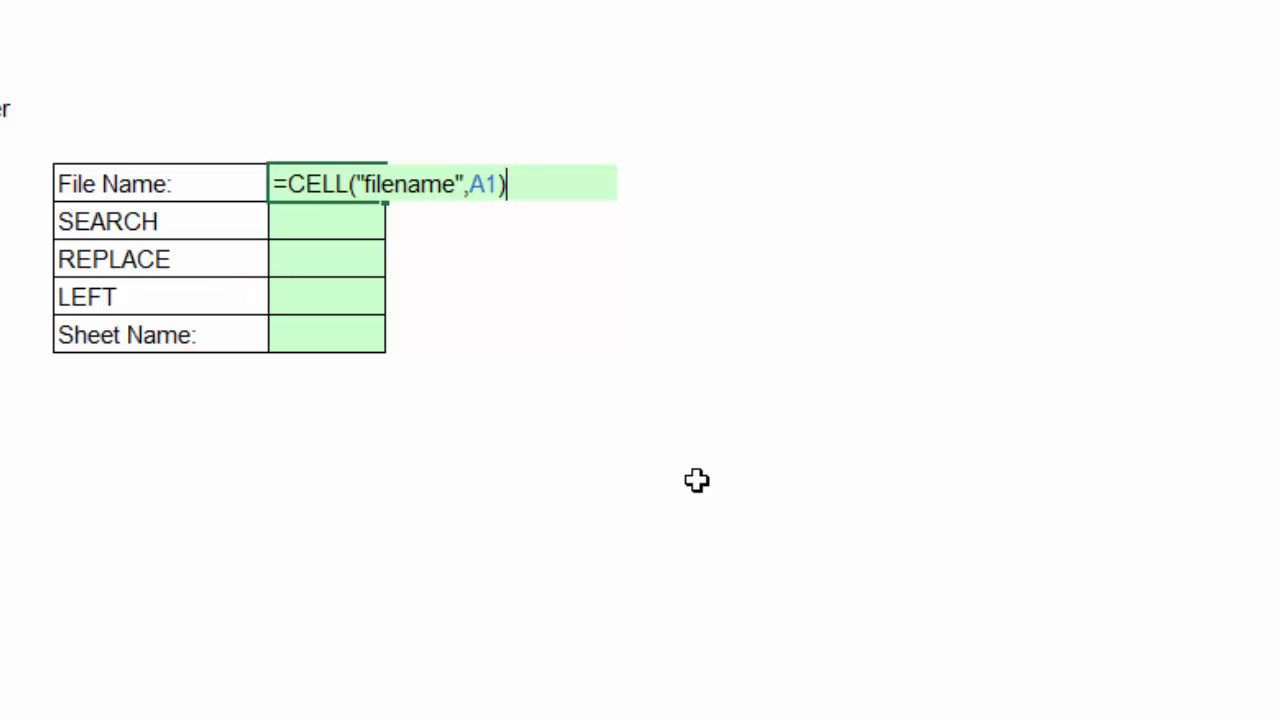
pyautogui.press('Return')
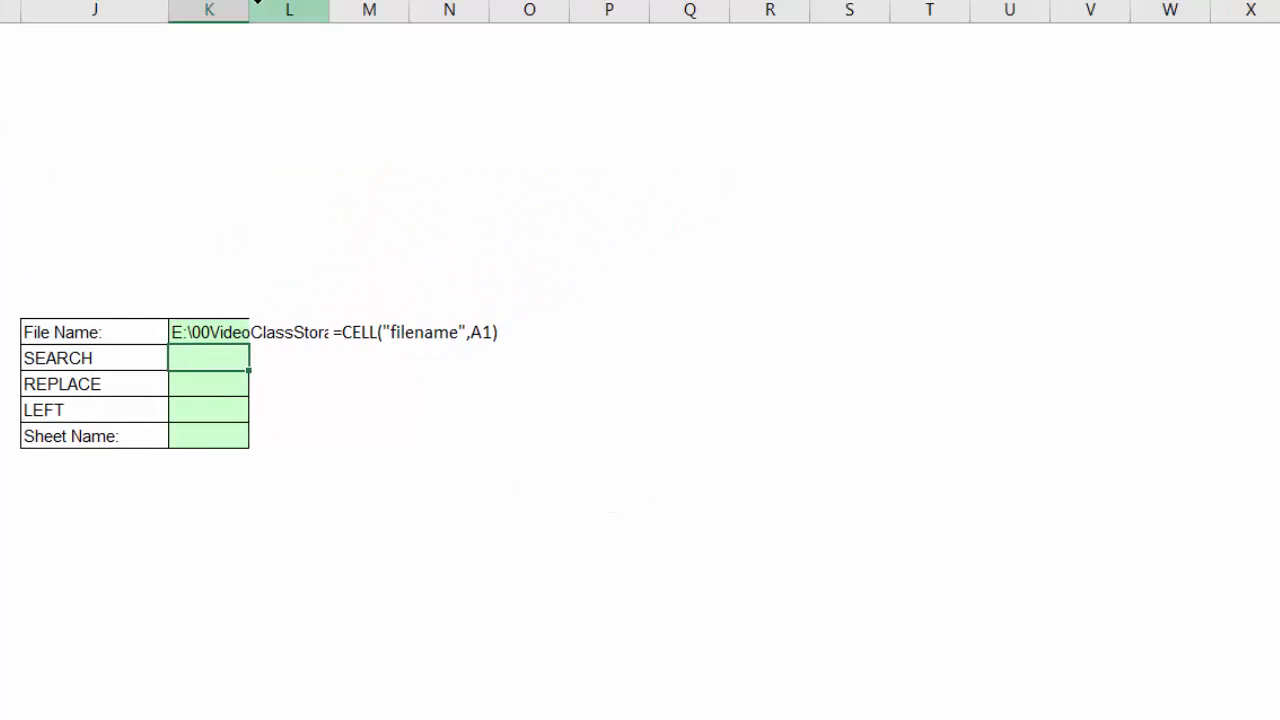
pyautogui.moveTo(249, 8); pyautogui.dragTo(1228, 12)
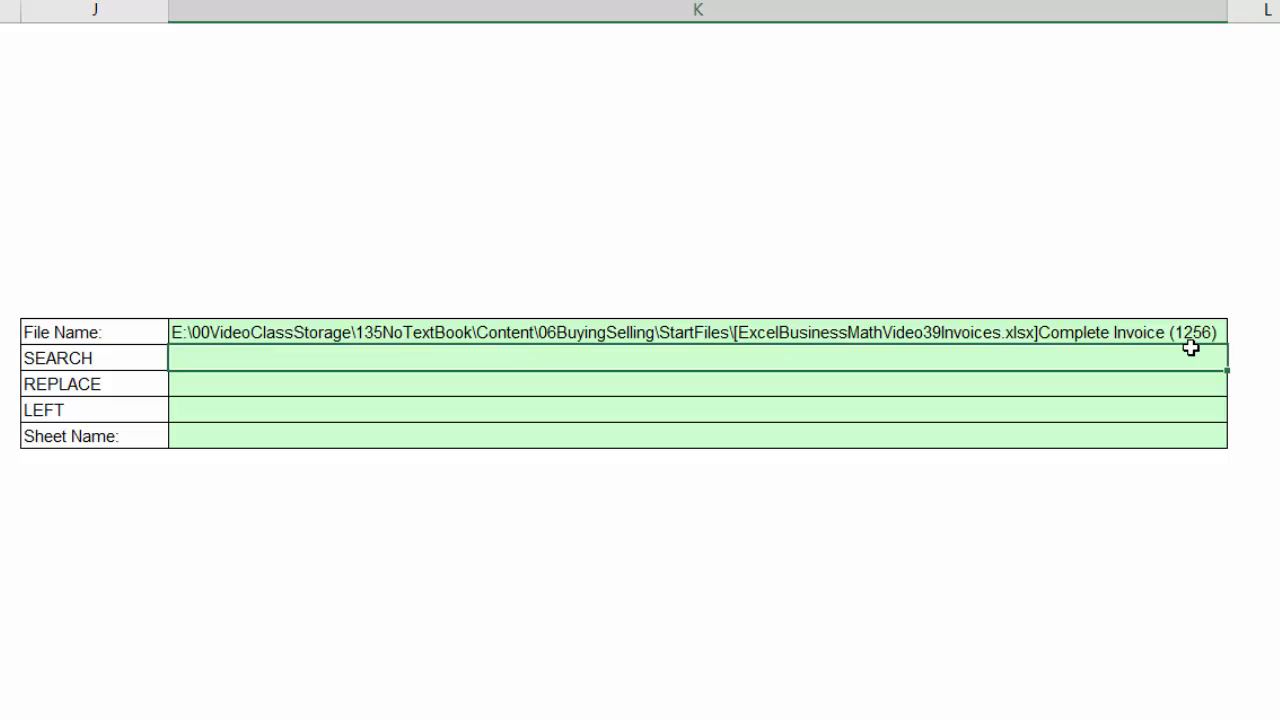
# Enter =SEARCH("(",K12) in the SEARCH cell K13 to locate the opening parenthesis in the file path
pyautogui.click(78, 394)
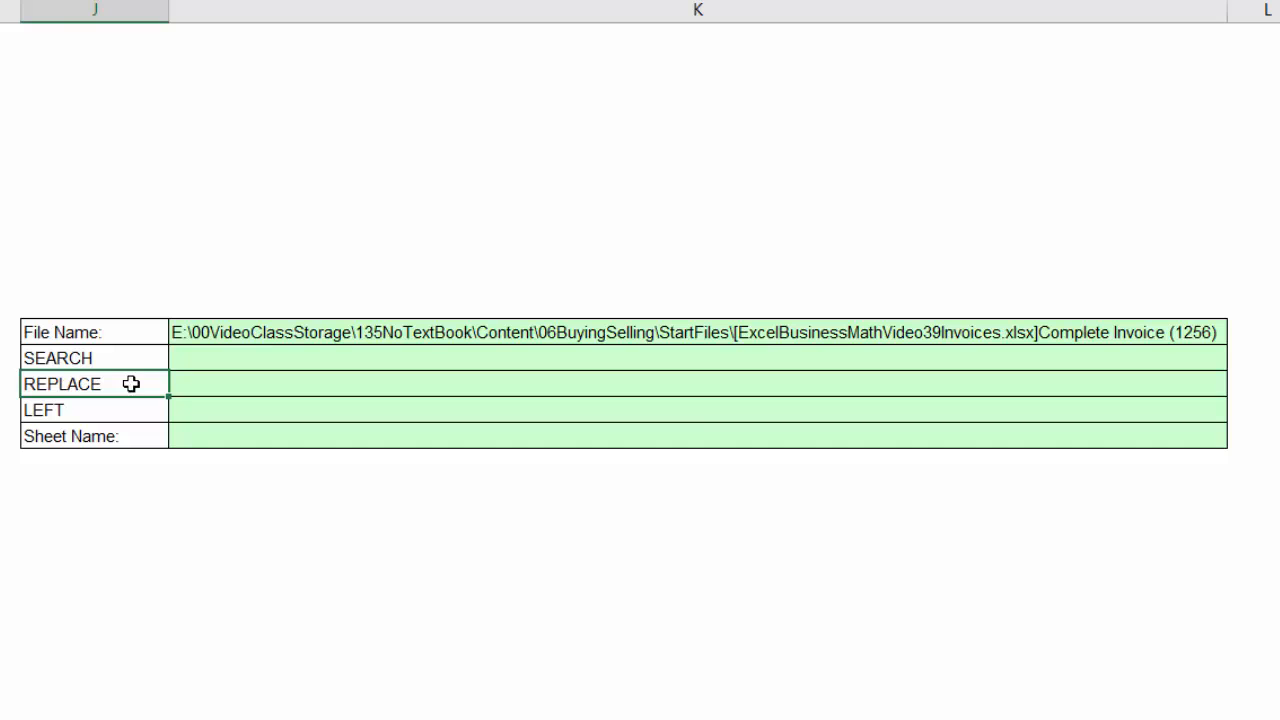
pyautogui.click(223, 362)
pyautogui.write('=s')
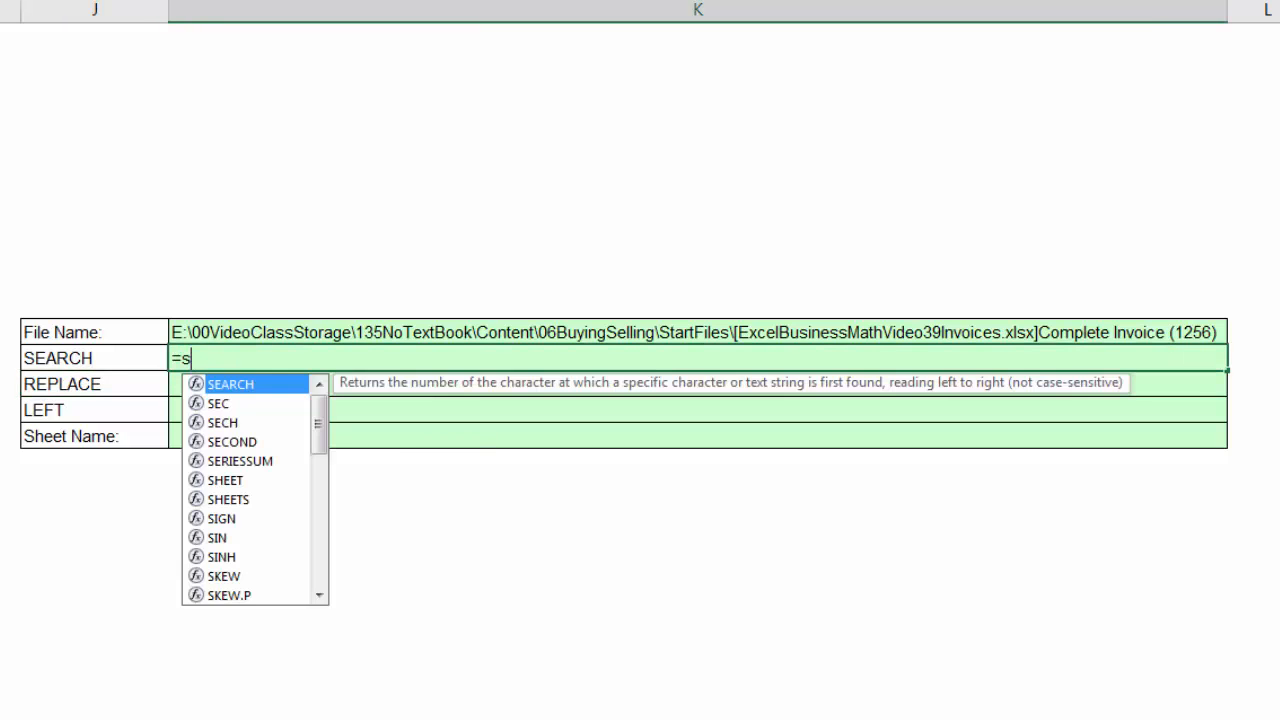
pyautogui.press('Tab')
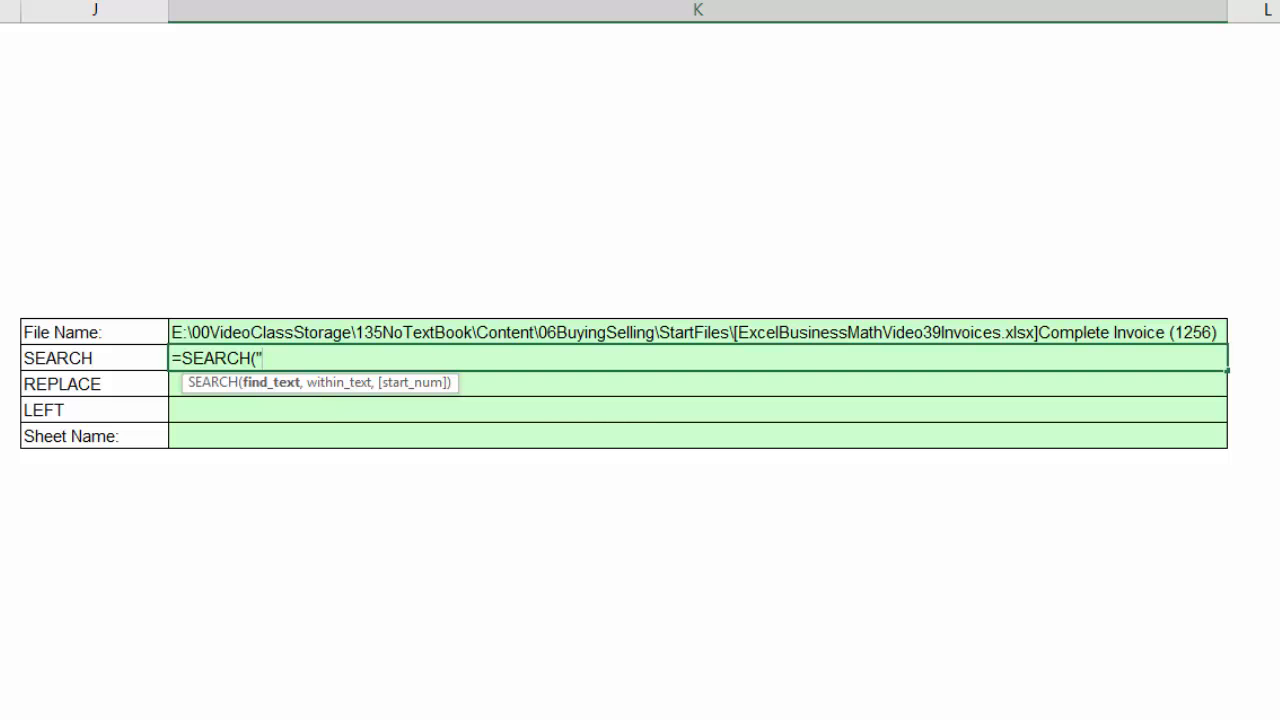
pyautogui.write('"(",')
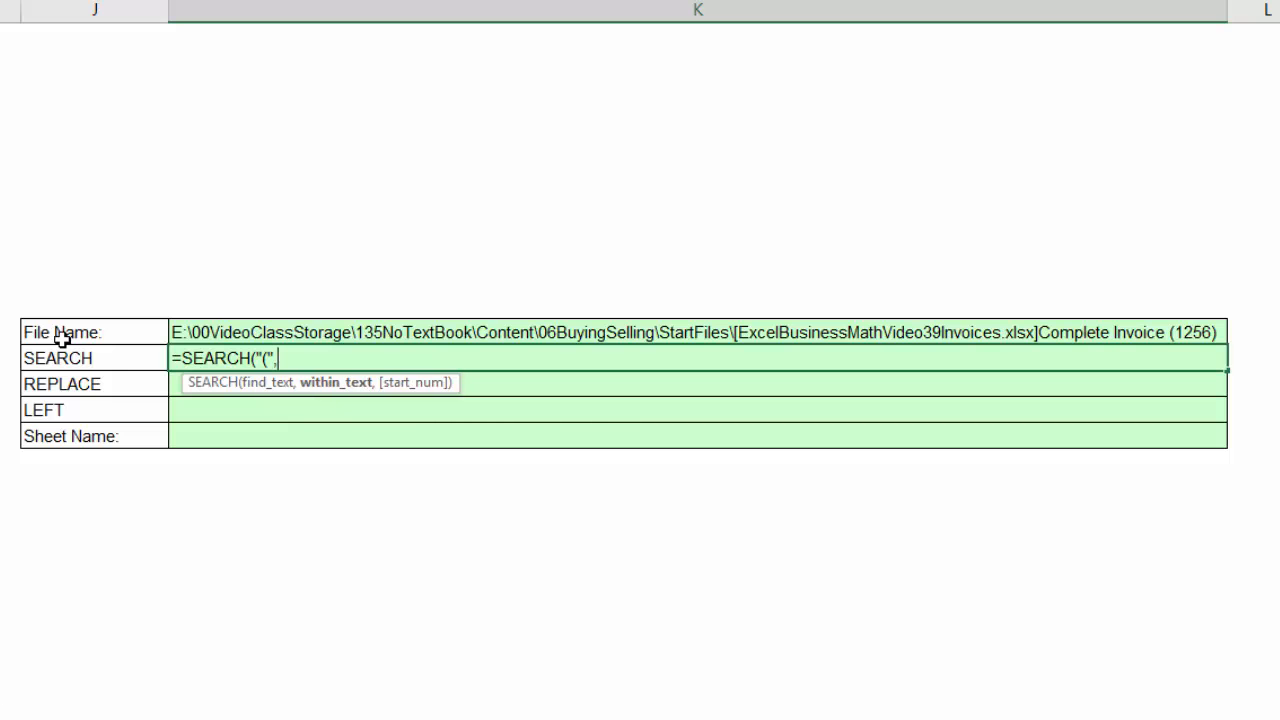
pyautogui.click(203, 334)
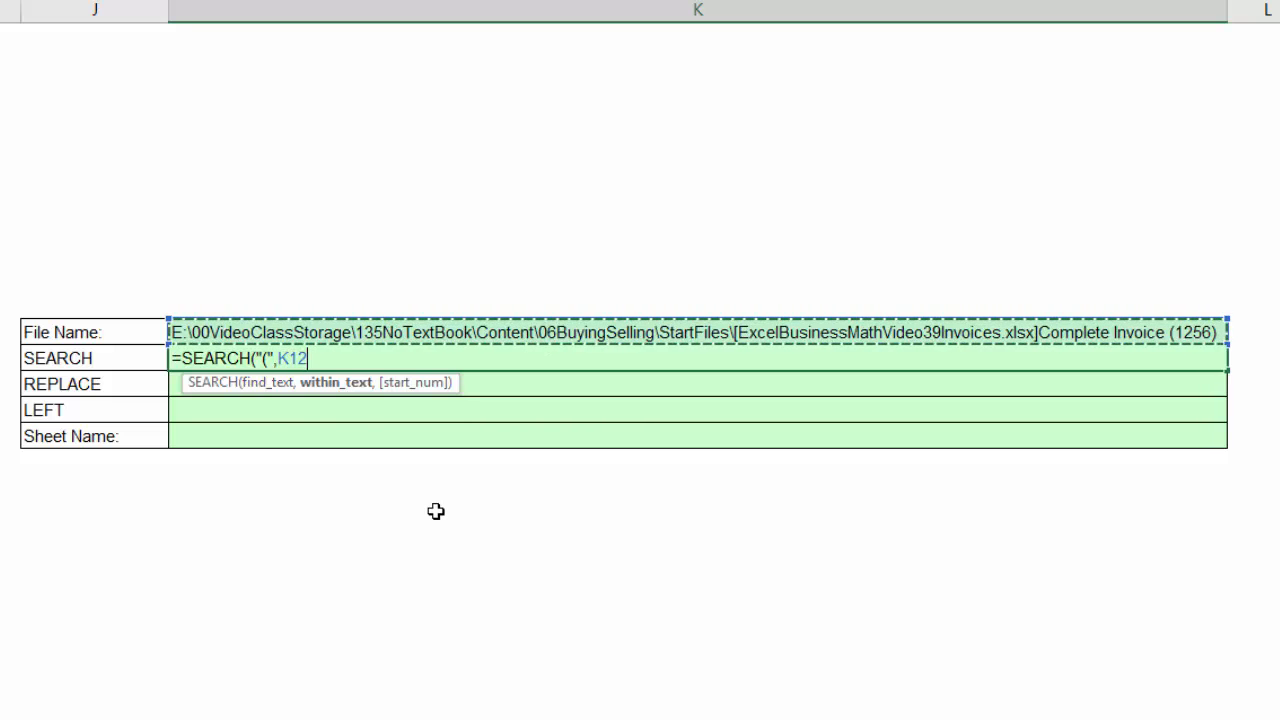
pyautogui.write(')')
pyautogui.press('Return')
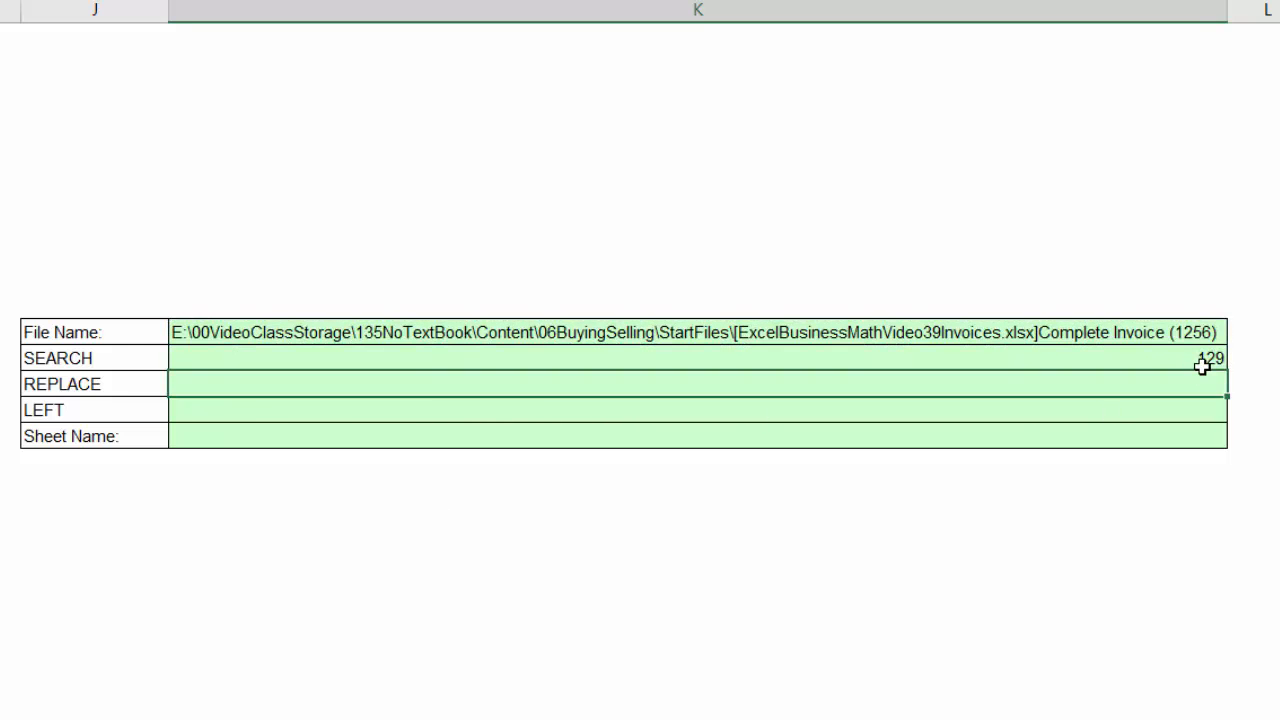
# Enter =REPLACE(K12,1,K13,"") in the REPLACE cell K14 to strip everything through the opening parenthesis
pyautogui.write('=repl')
pyautogui.press('Tab')
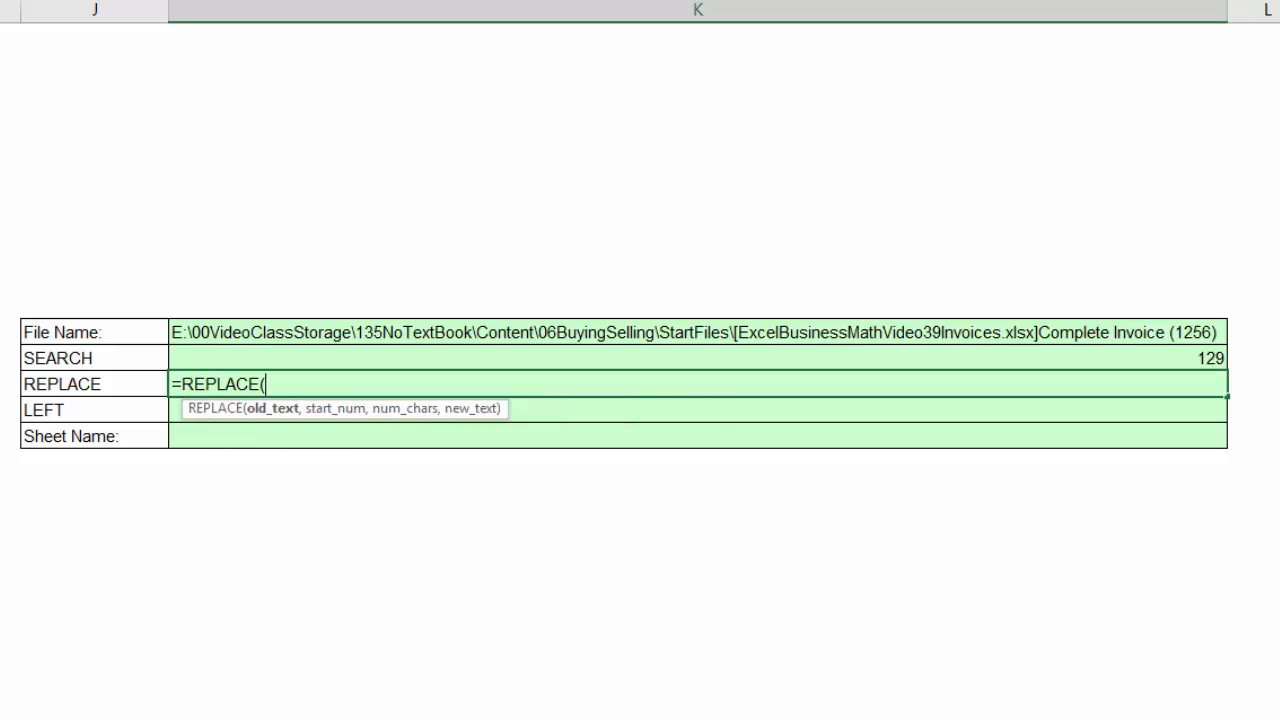
pyautogui.click(211, 332)
pyautogui.write(',')
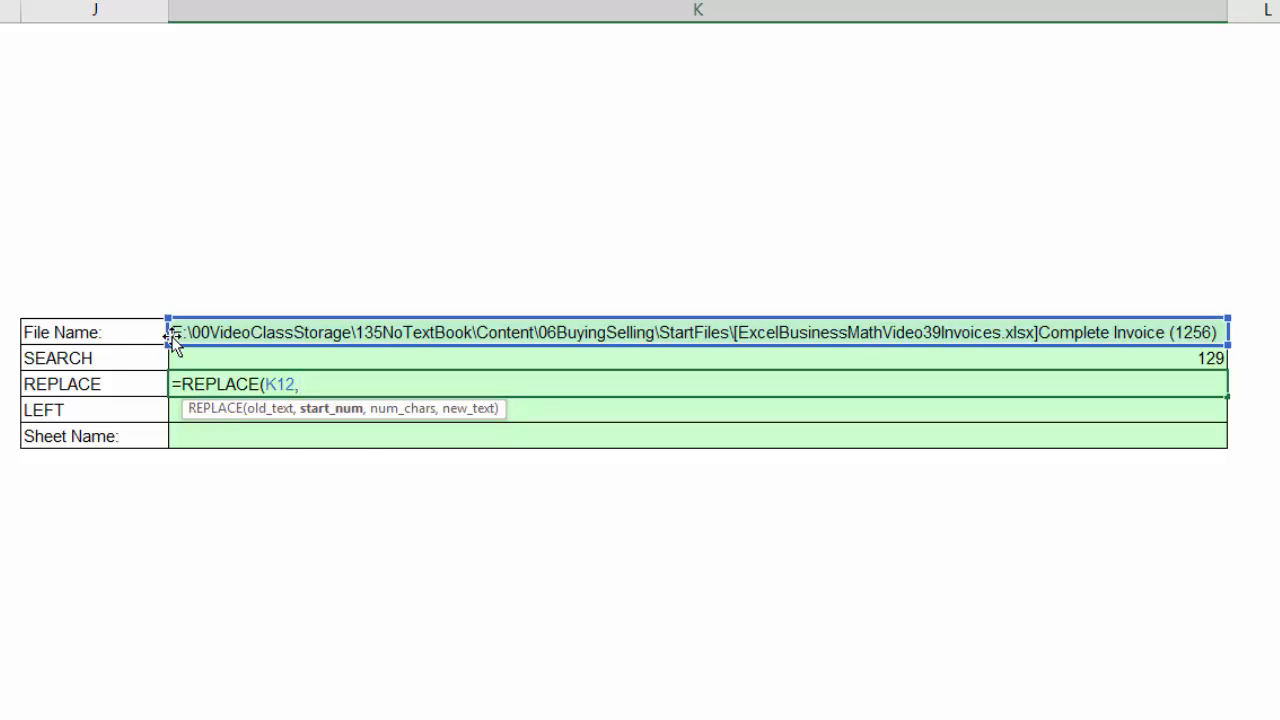
pyautogui.write('1,')
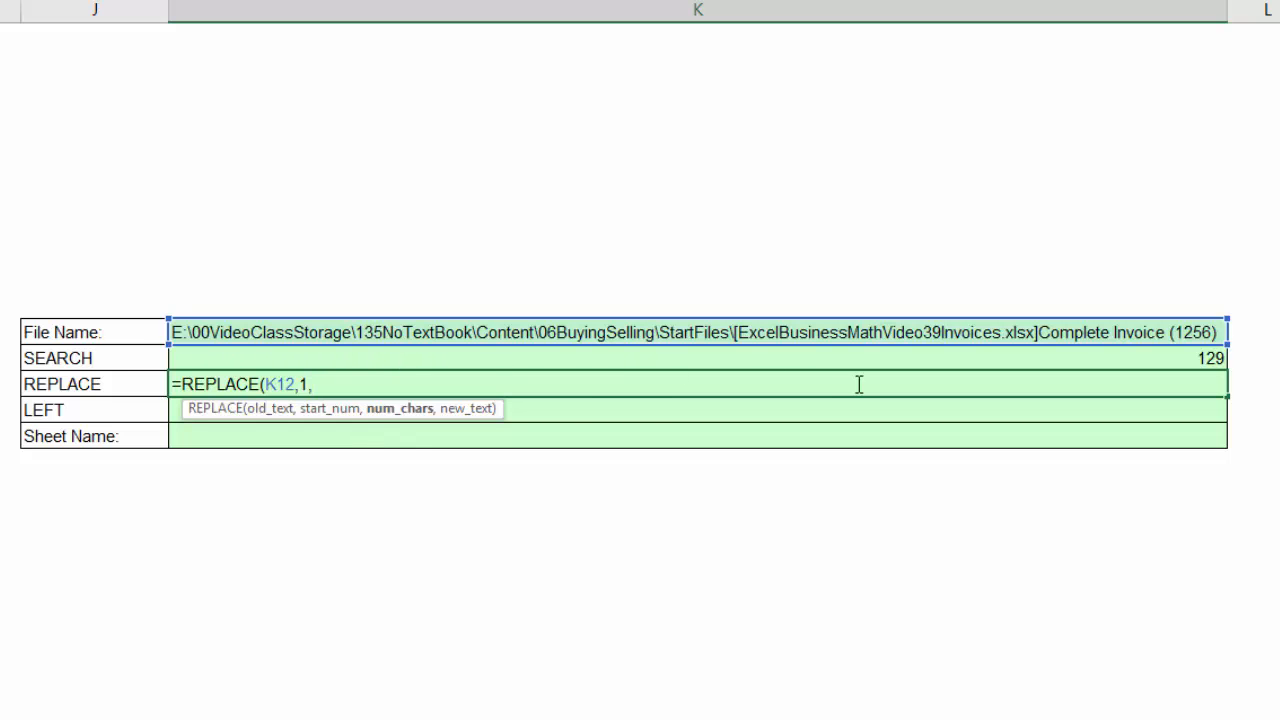
pyautogui.click(325, 358)
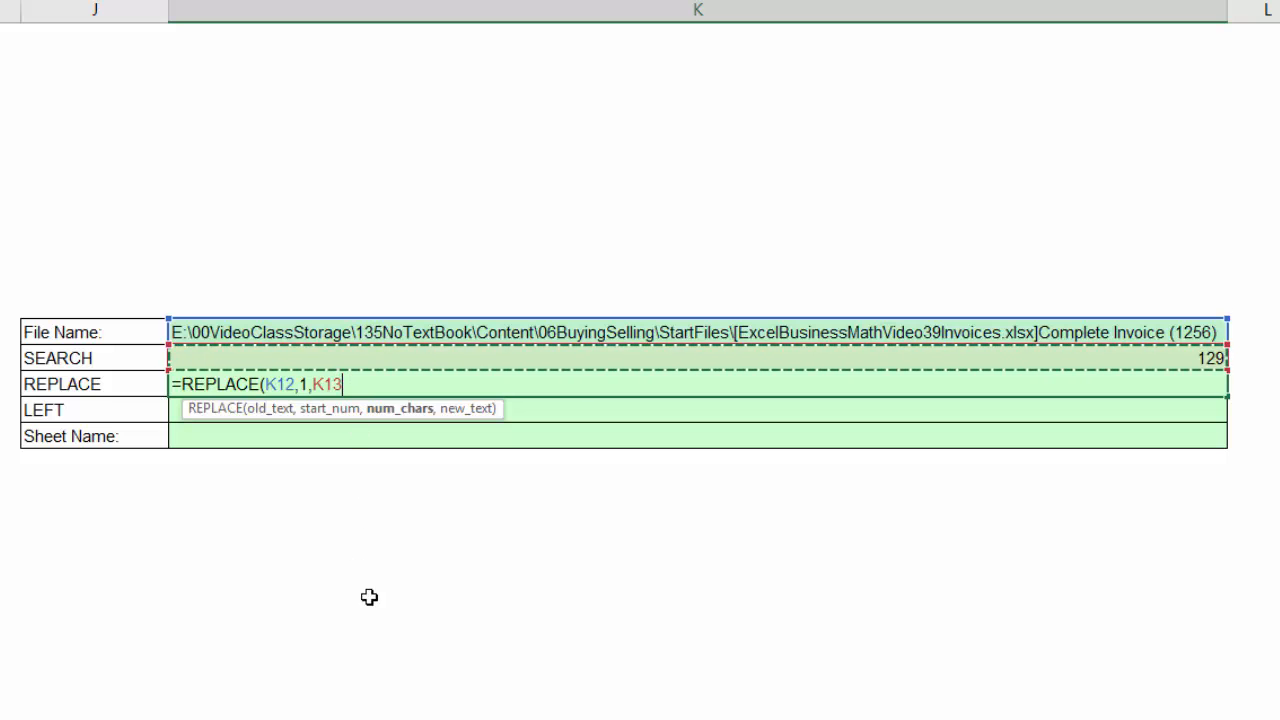
pyautogui.write(',')
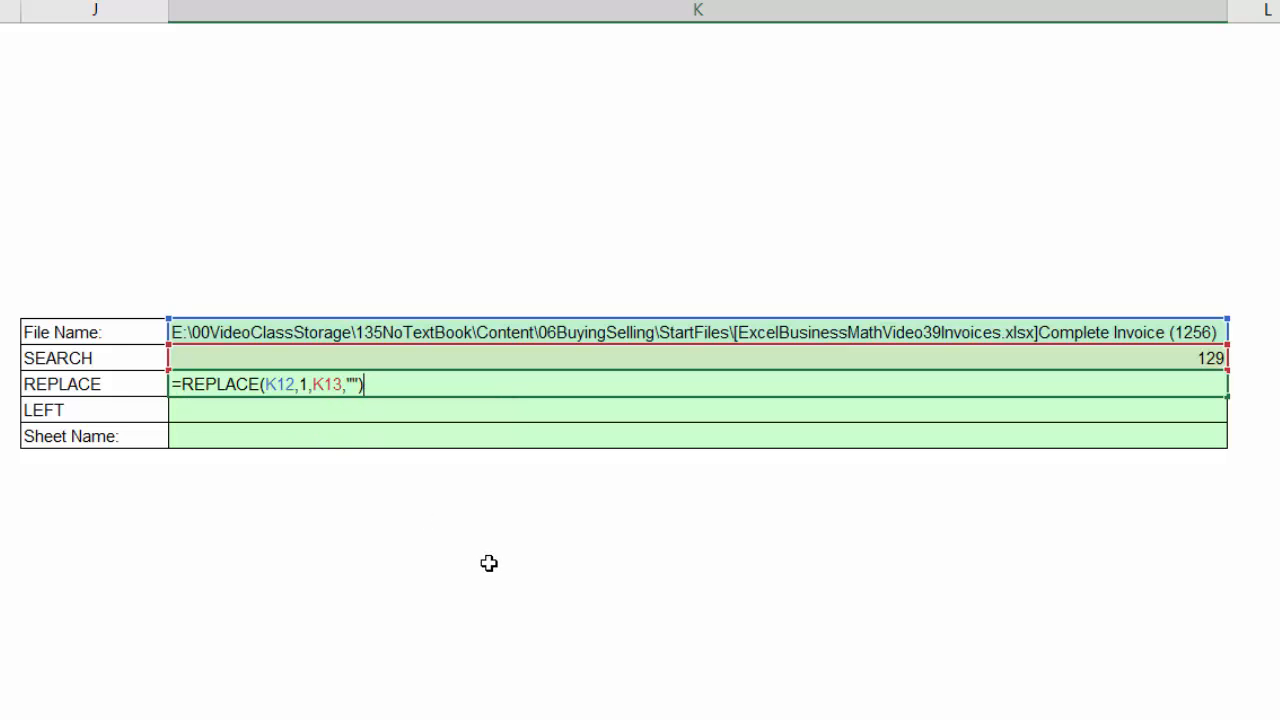
pyautogui.press('Return')
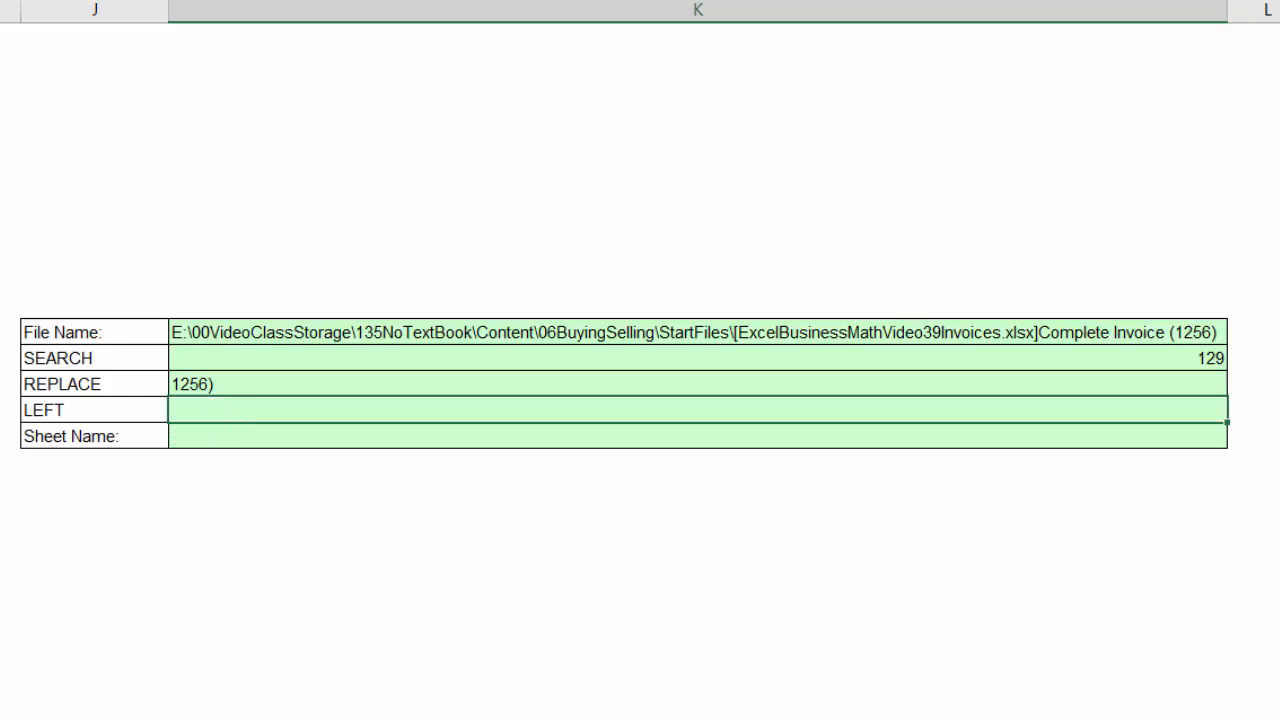
# Enter =LEFT(K14,4) in the LEFT cell K15 to keep only the first four characters
pyautogui.write('lef')
pyautogui.press('Tab')
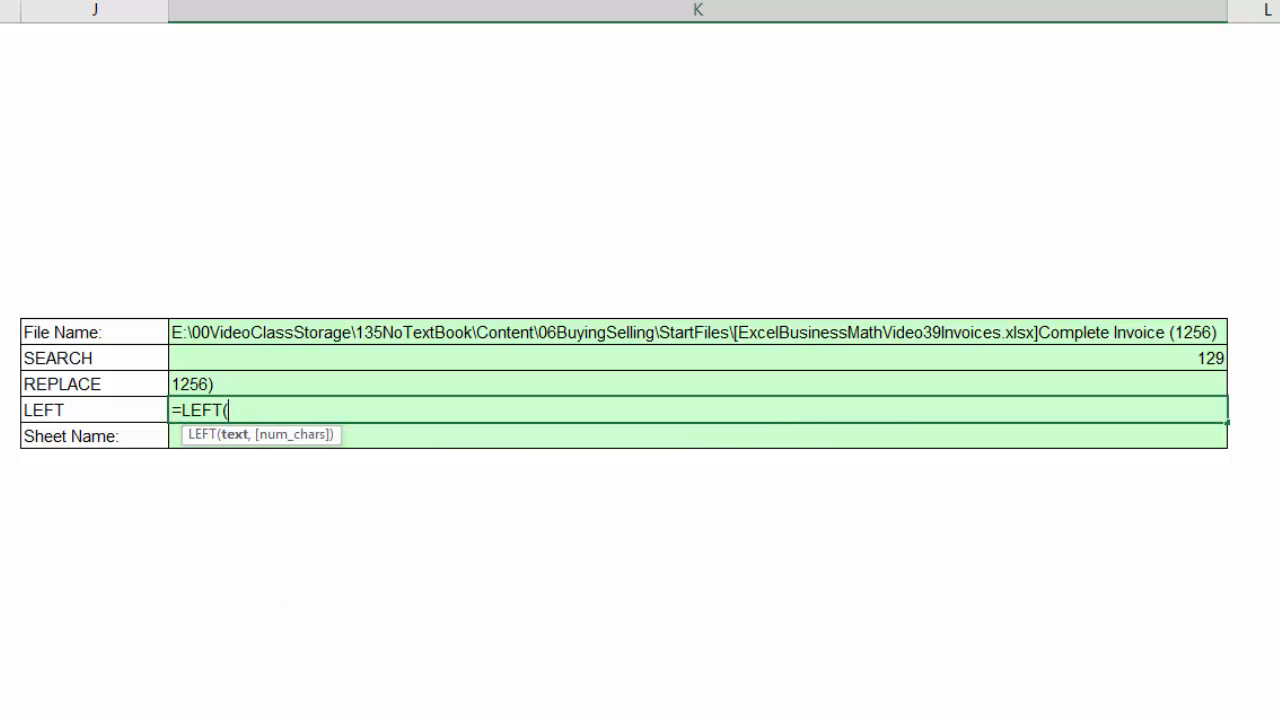
pyautogui.press('Up')
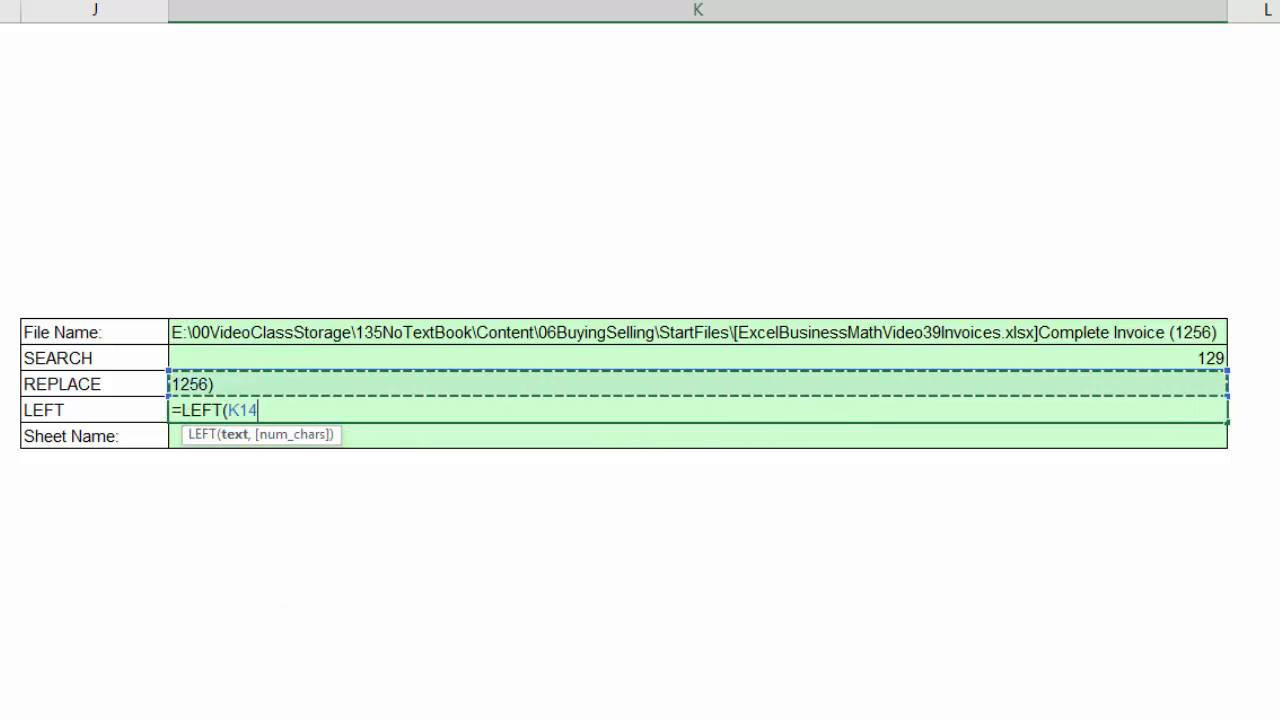
pyautogui.write(',4')
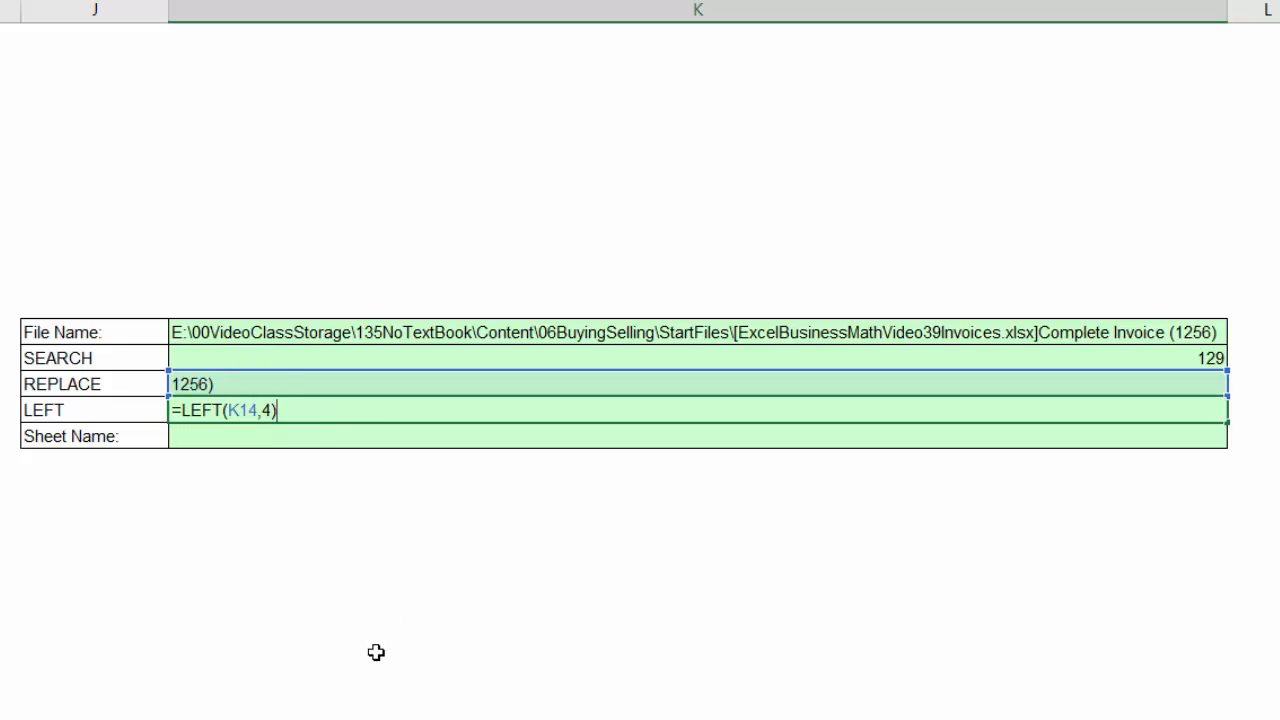
pyautogui.press('Return')
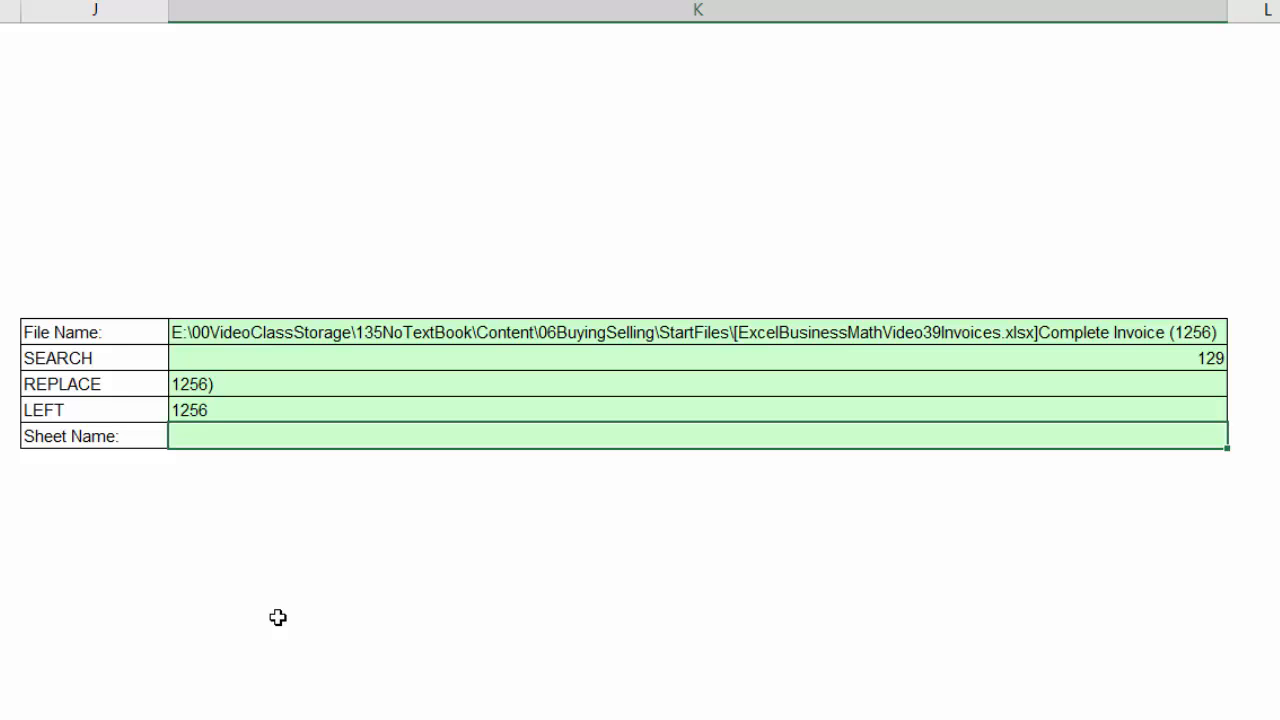
# Enter =K15+0 in the Sheet Name cell K16 to convert the extracted text to a number
pyautogui.write('=')
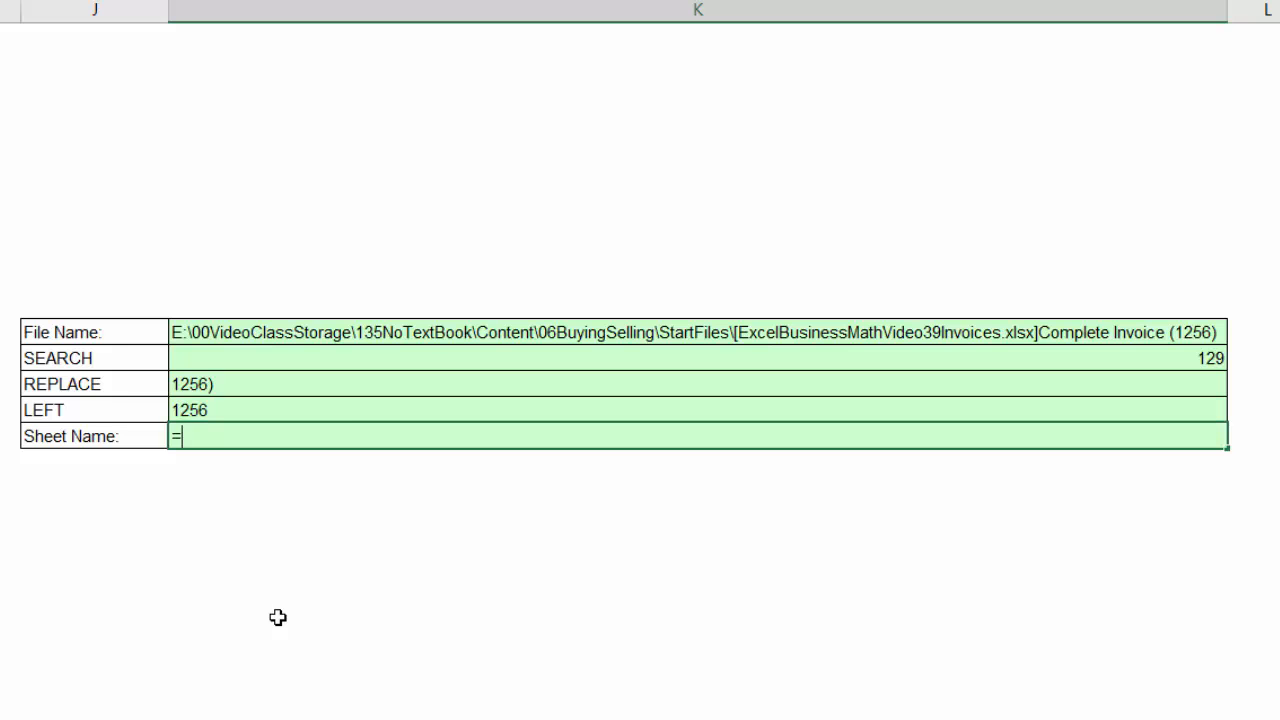
pyautogui.press('Up')
pyautogui.write('+')
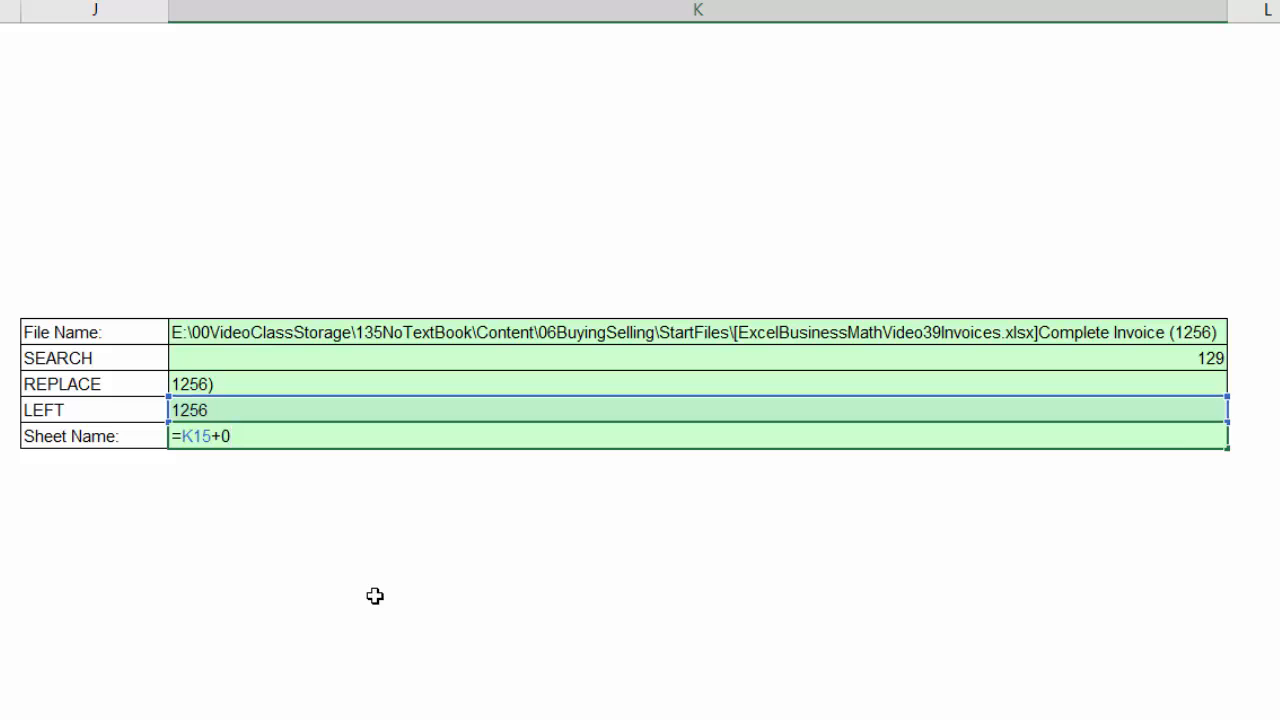
pyautogui.hotkey('ctrl', 'Return')
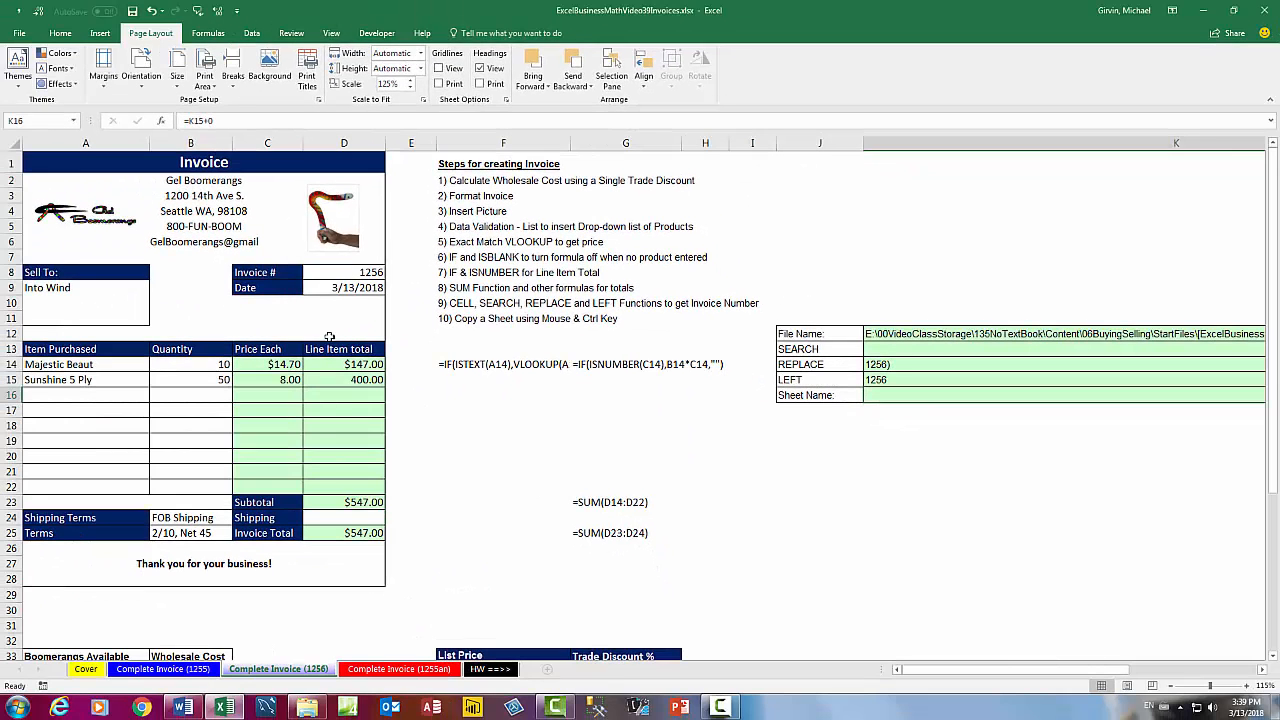
# Replace the fixed invoice number in D8 with the formula =K16
pyautogui.click(341, 274)
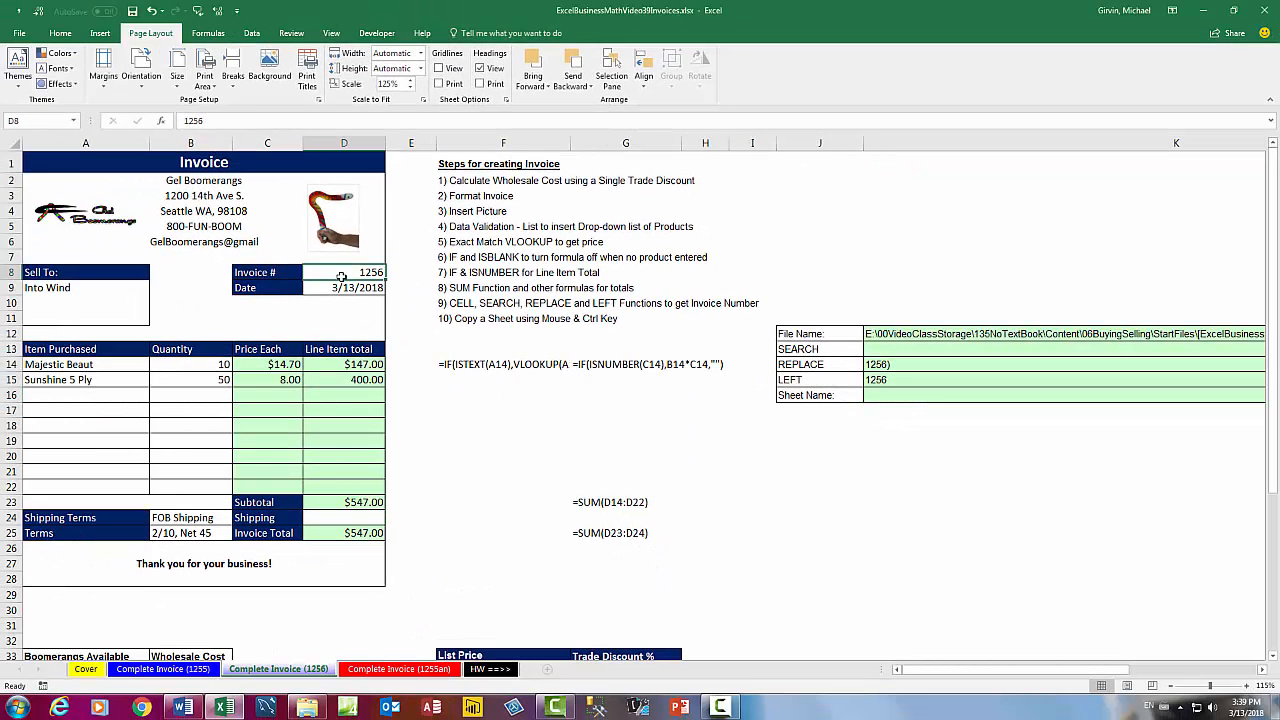
pyautogui.write('=')
pyautogui.click(893, 398)
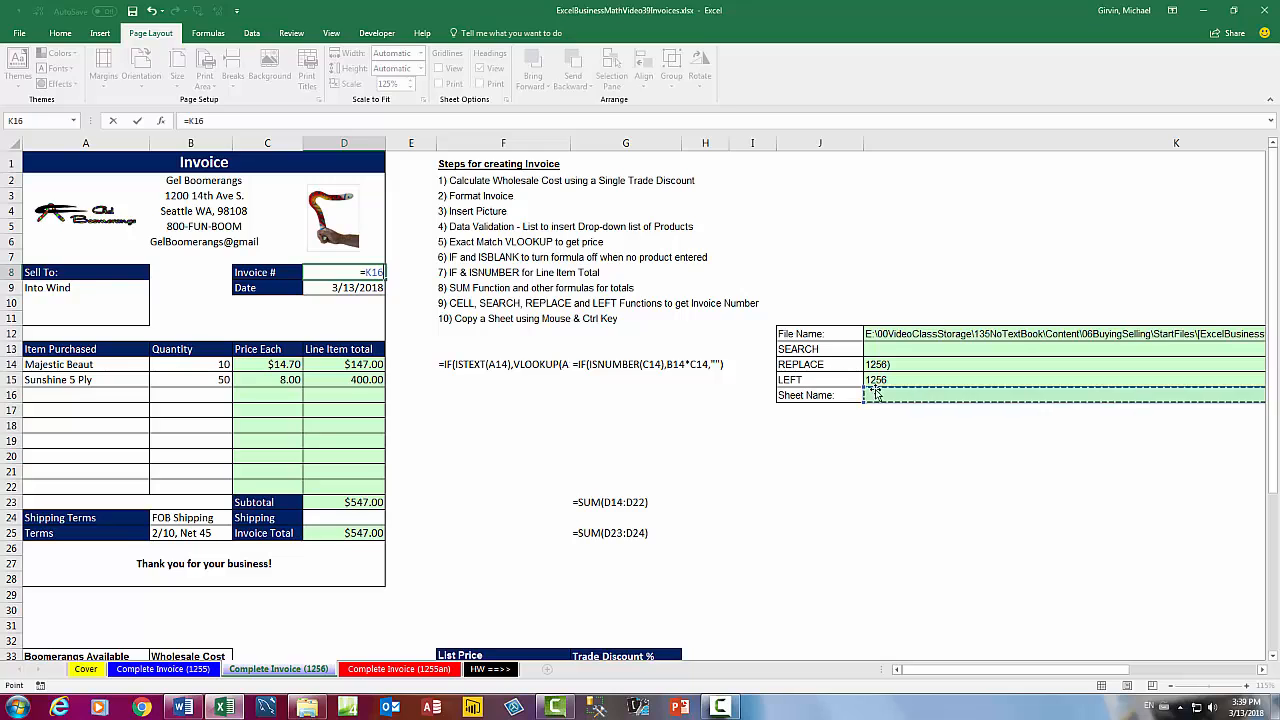
pyautogui.press('Return')
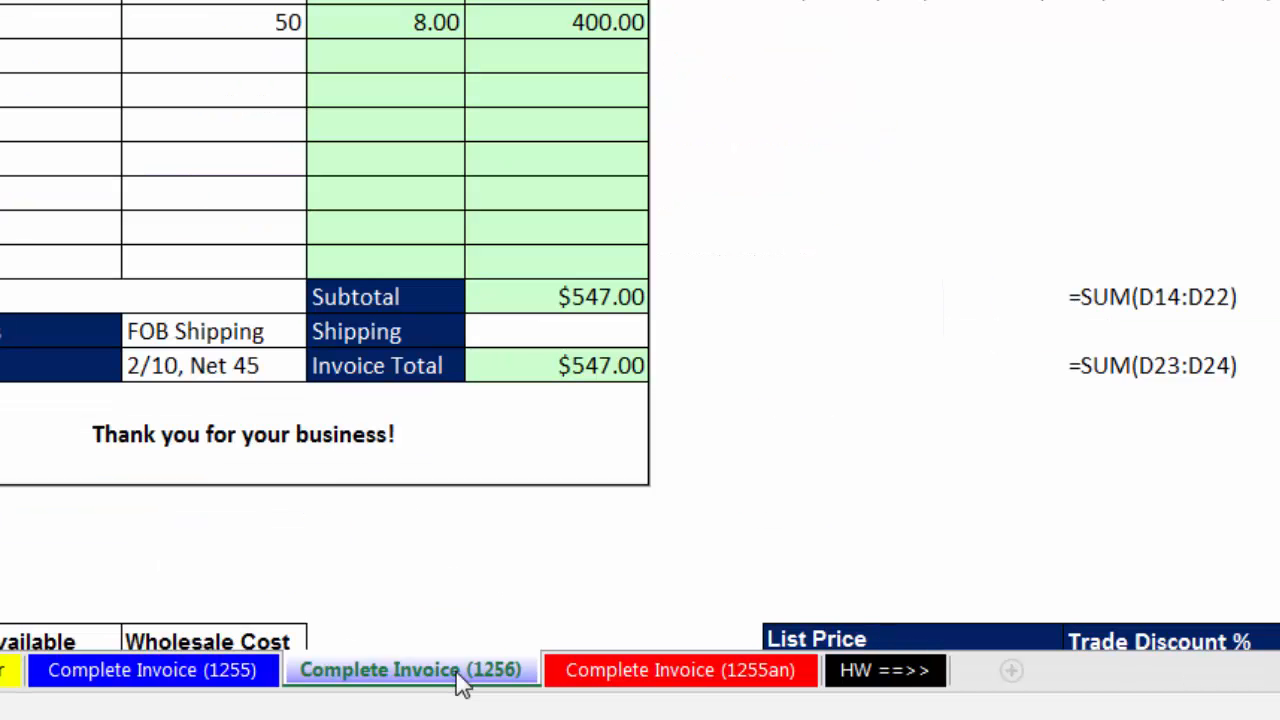
# Copy the Complete Invoice (1256) sheet directly after itself and select the invoice number cell D8 on the copy
pyautogui.moveTo(405, 670)
pyautogui.mouseDown()
pyautogui.moveTo(409, 683)
pyautogui.moveTo(414, 594)
pyautogui.moveTo(583, 583)
pyautogui.mouseUp()
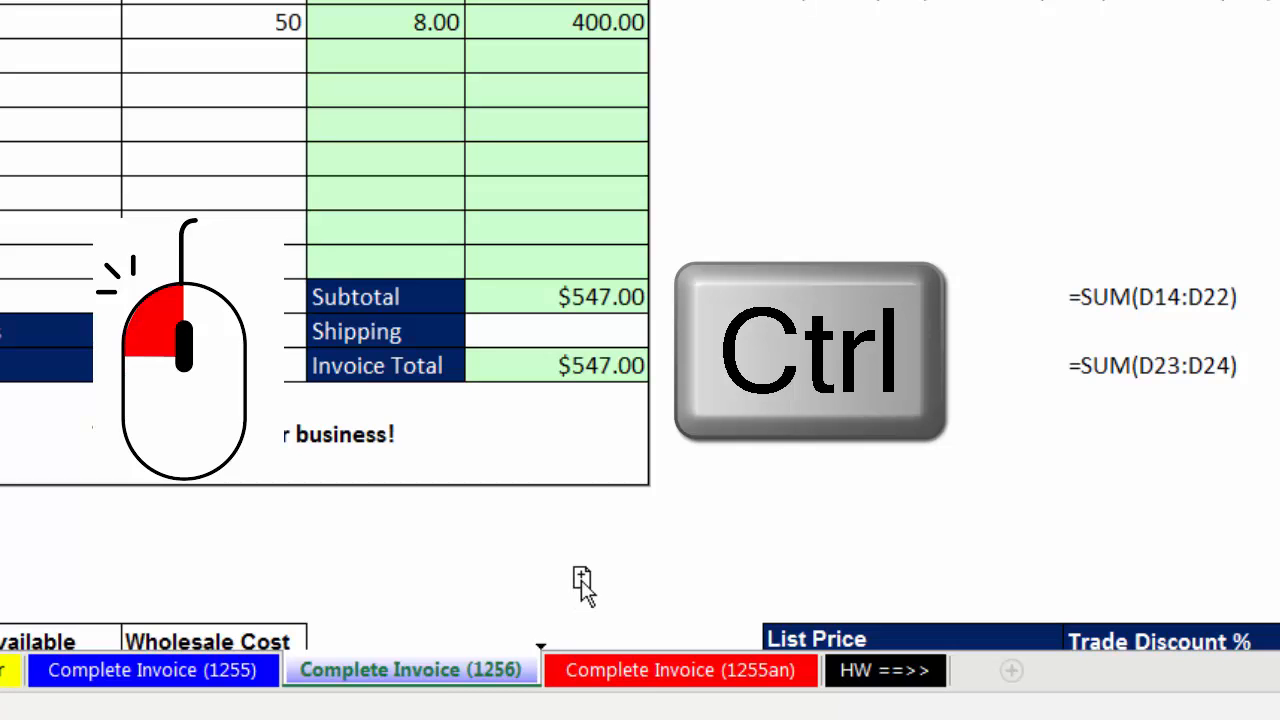
pyautogui.moveTo(583, 583); pyautogui.dragTo(581, 585)
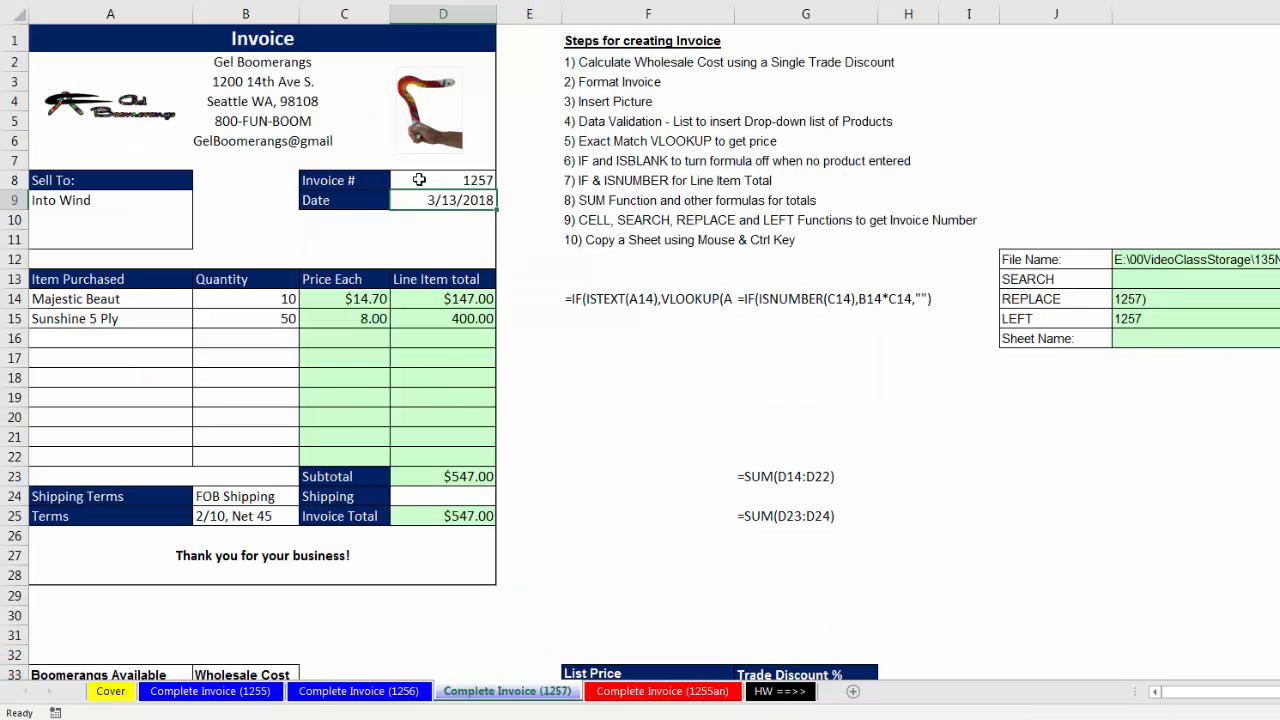
pyautogui.click(419, 179)
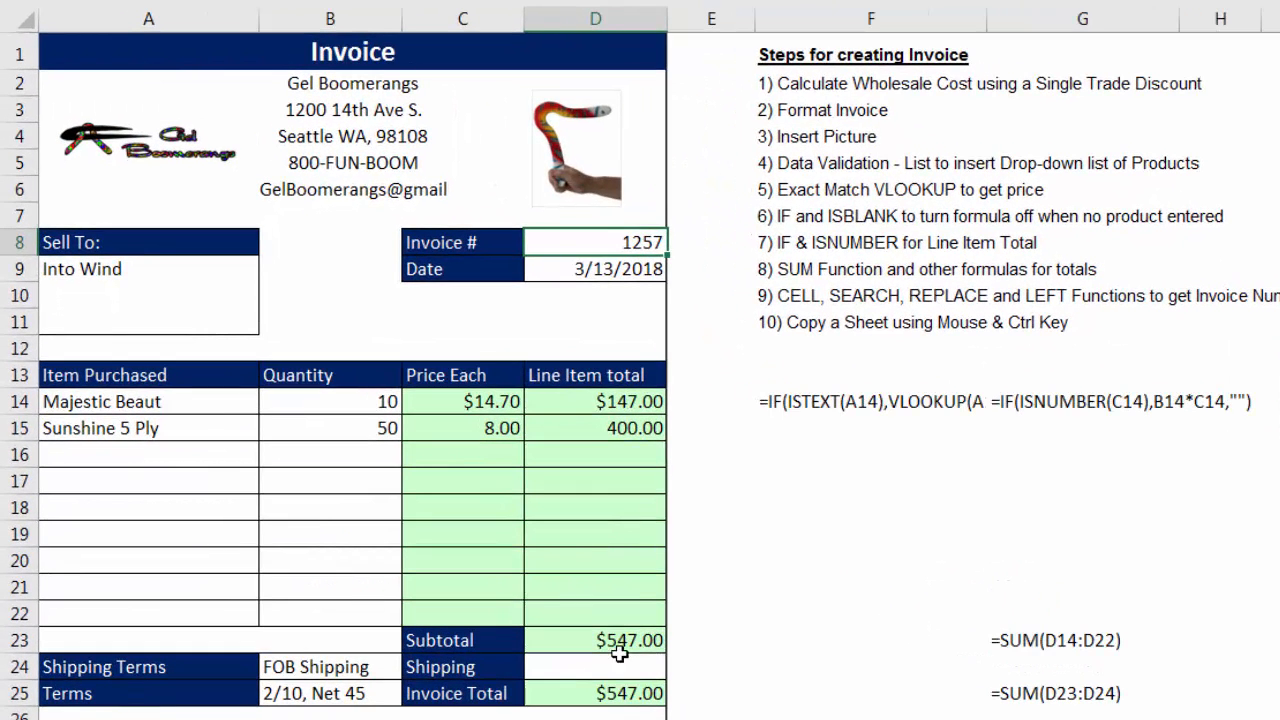
# Review the line item total formula in D14, the price lookup formula in C14 and the product drop-down cell A14
pyautogui.doubleClick(597, 401)
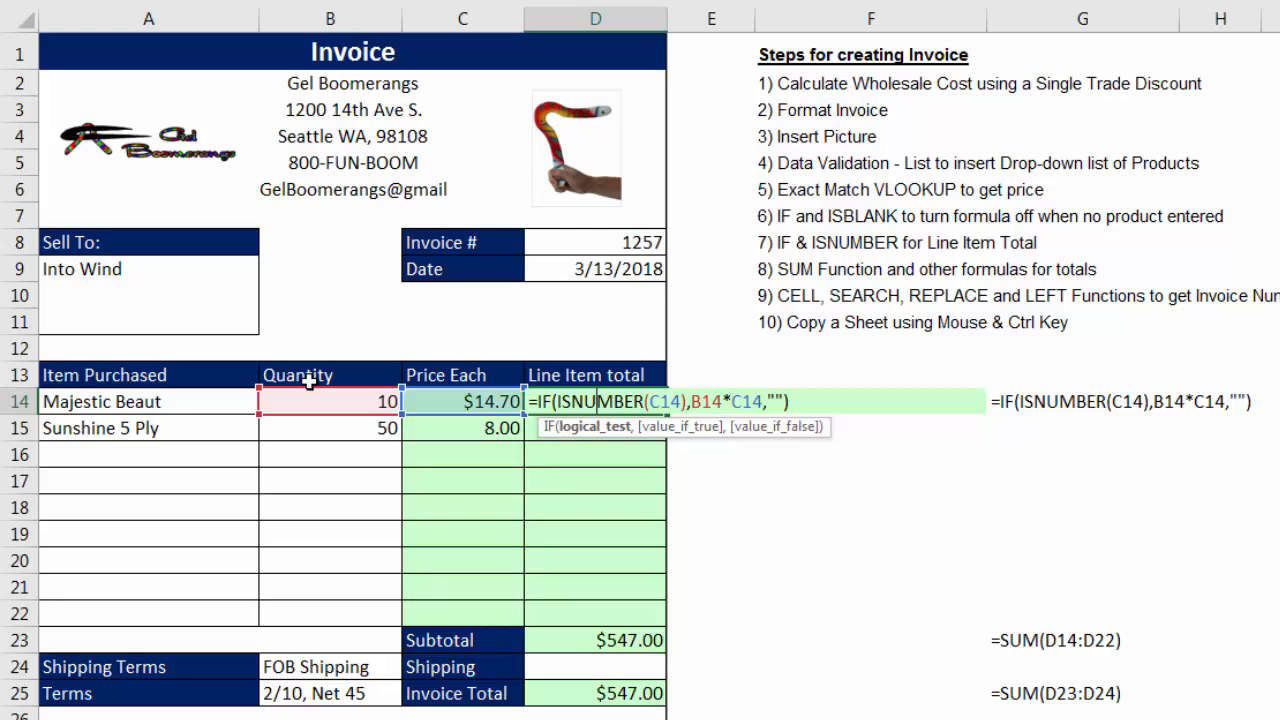
pyautogui.click(485, 403)
pyautogui.press('F2')
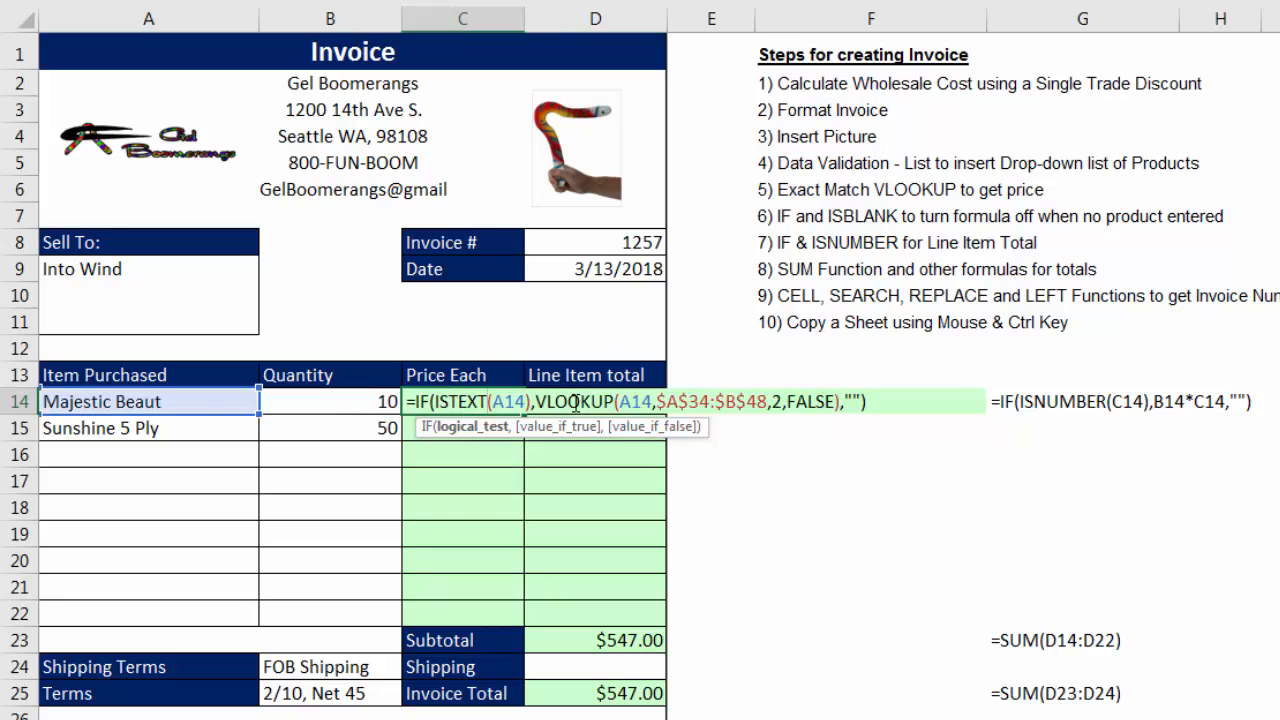
pyautogui.press('Escape')
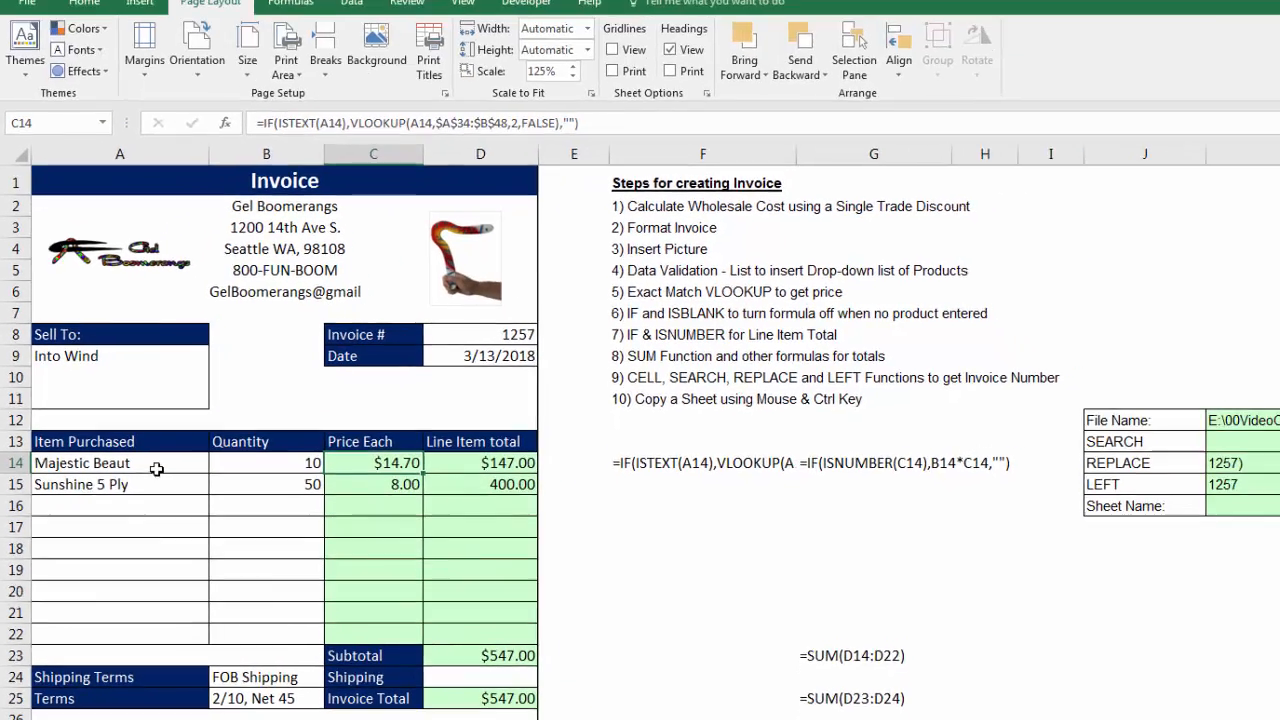
pyautogui.click(177, 429)
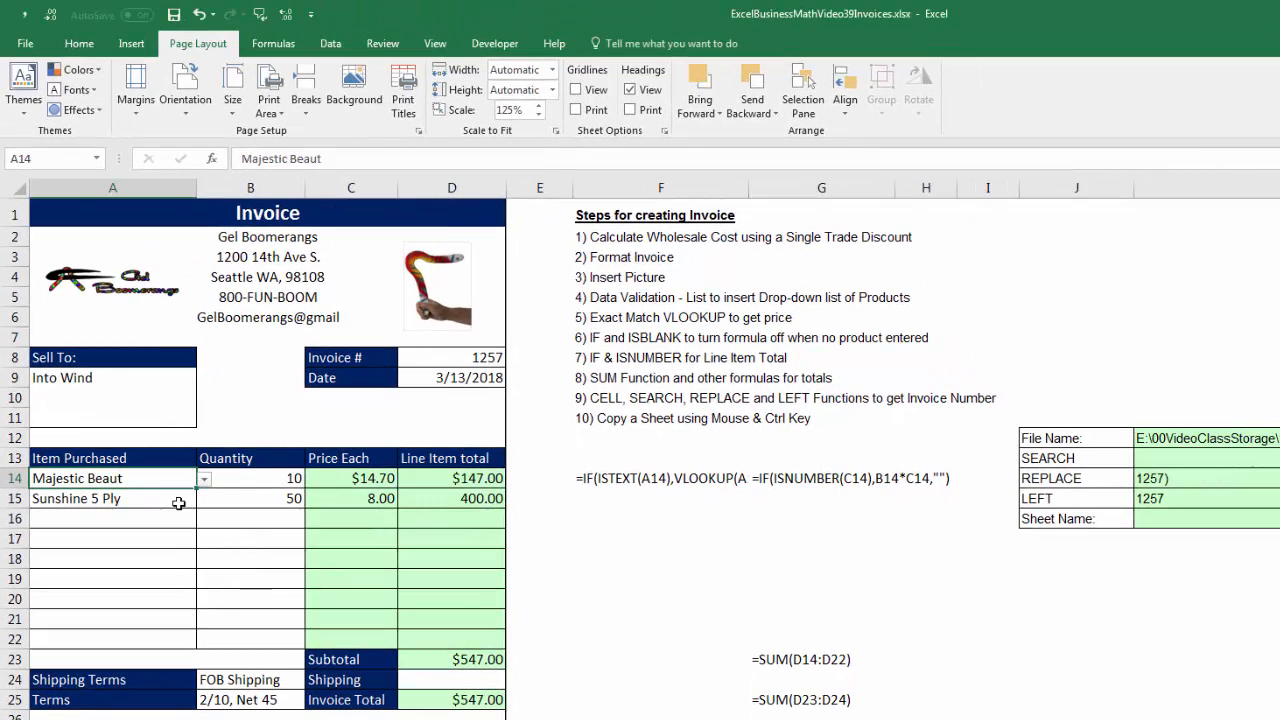
pyautogui.click(345, 47)
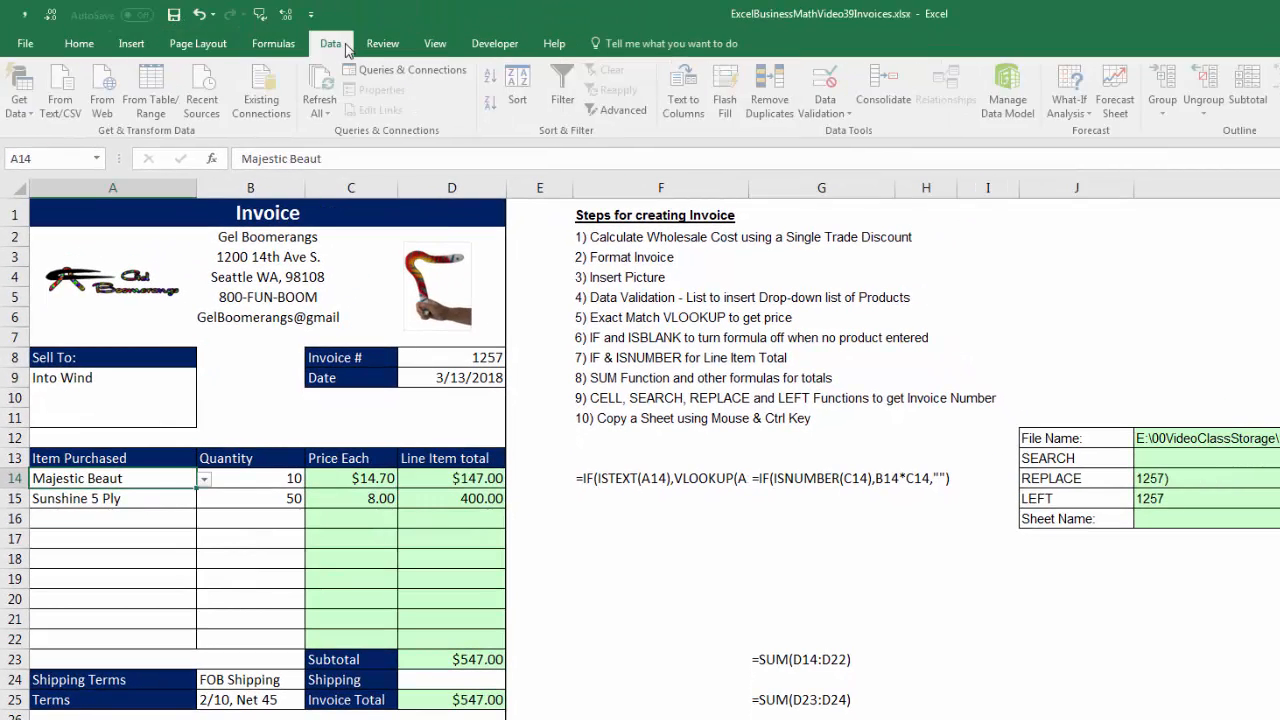